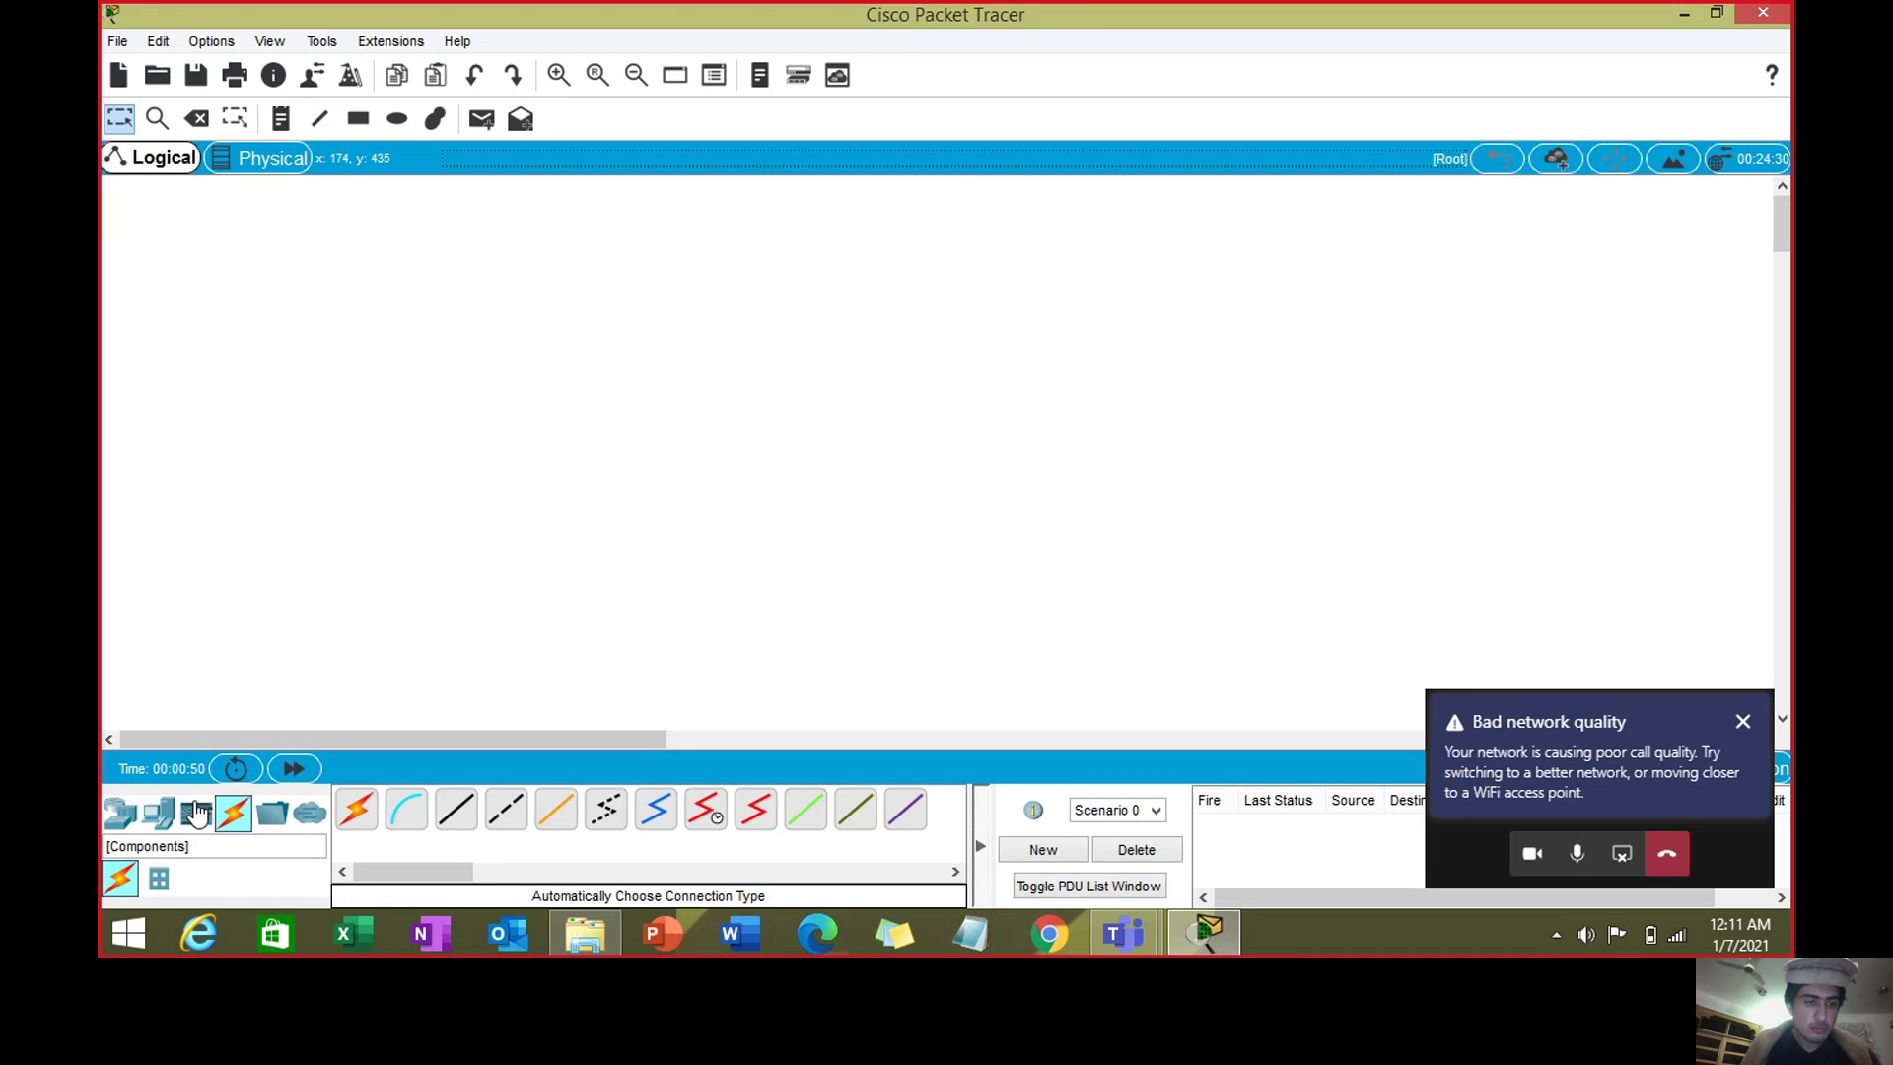
- Show the End Devices choices, such as PC and Server, beside the blank workspace
{"action": "left_click", "coordinate": [158, 811]}
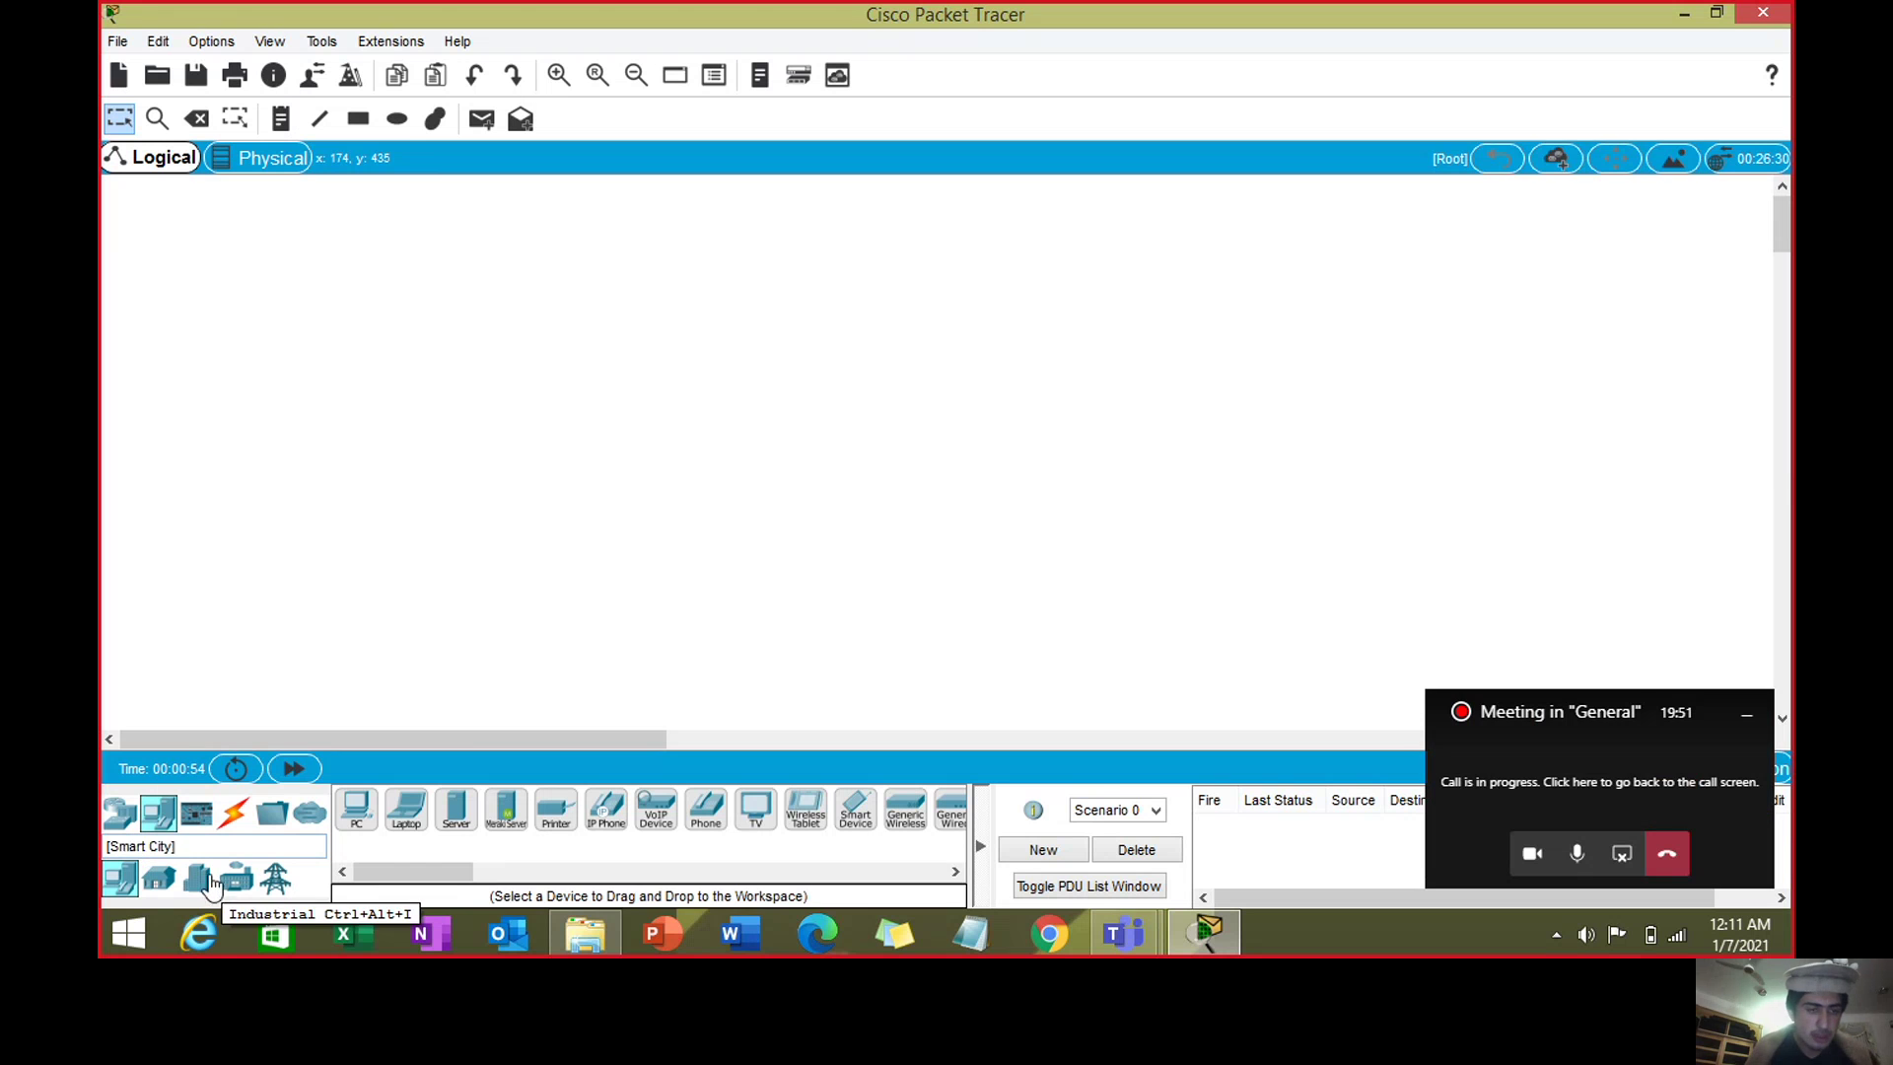
- Place Server0 at the top right and an ISR4321 Router0 below-left of it
{"action": "left_click_drag", "start_coordinate": [454, 816], "coordinate": [765, 313]}
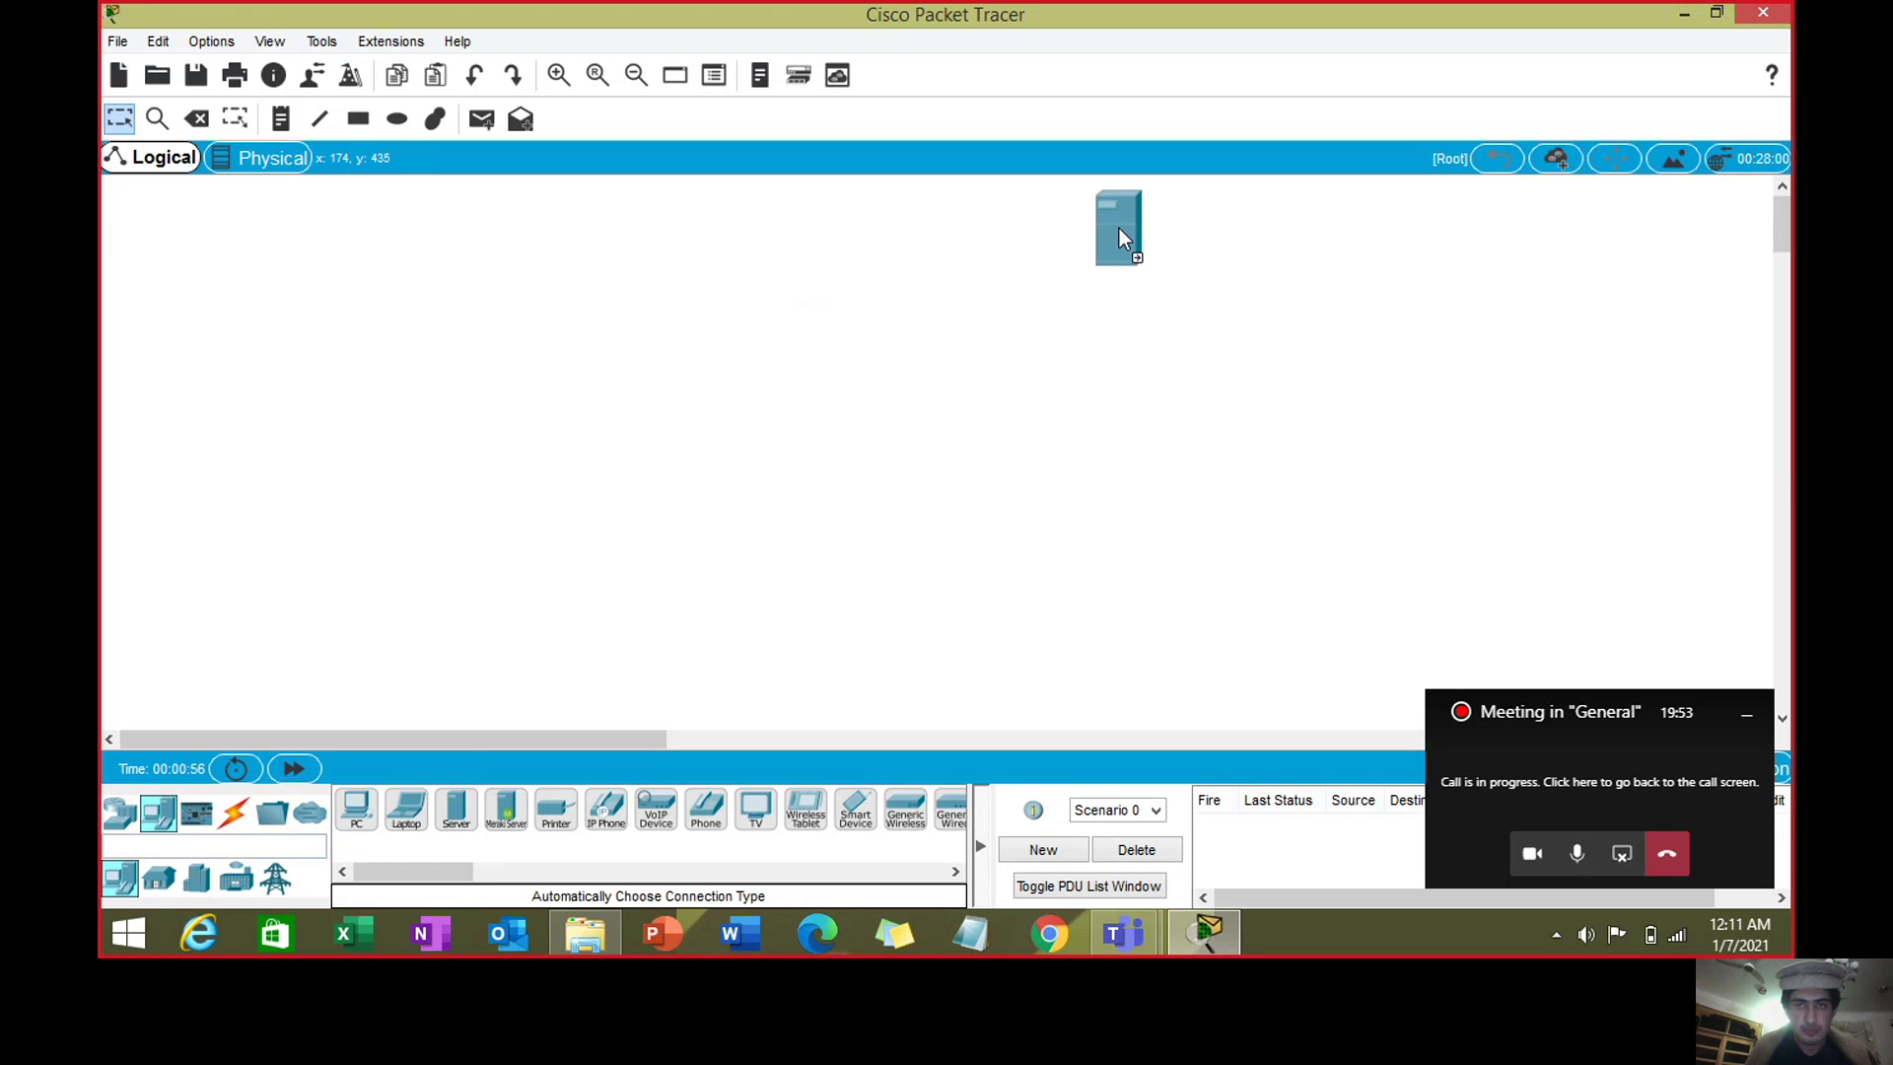
{"action": "left_click_drag", "start_coordinate": [1108, 238], "coordinate": [1108, 238]}
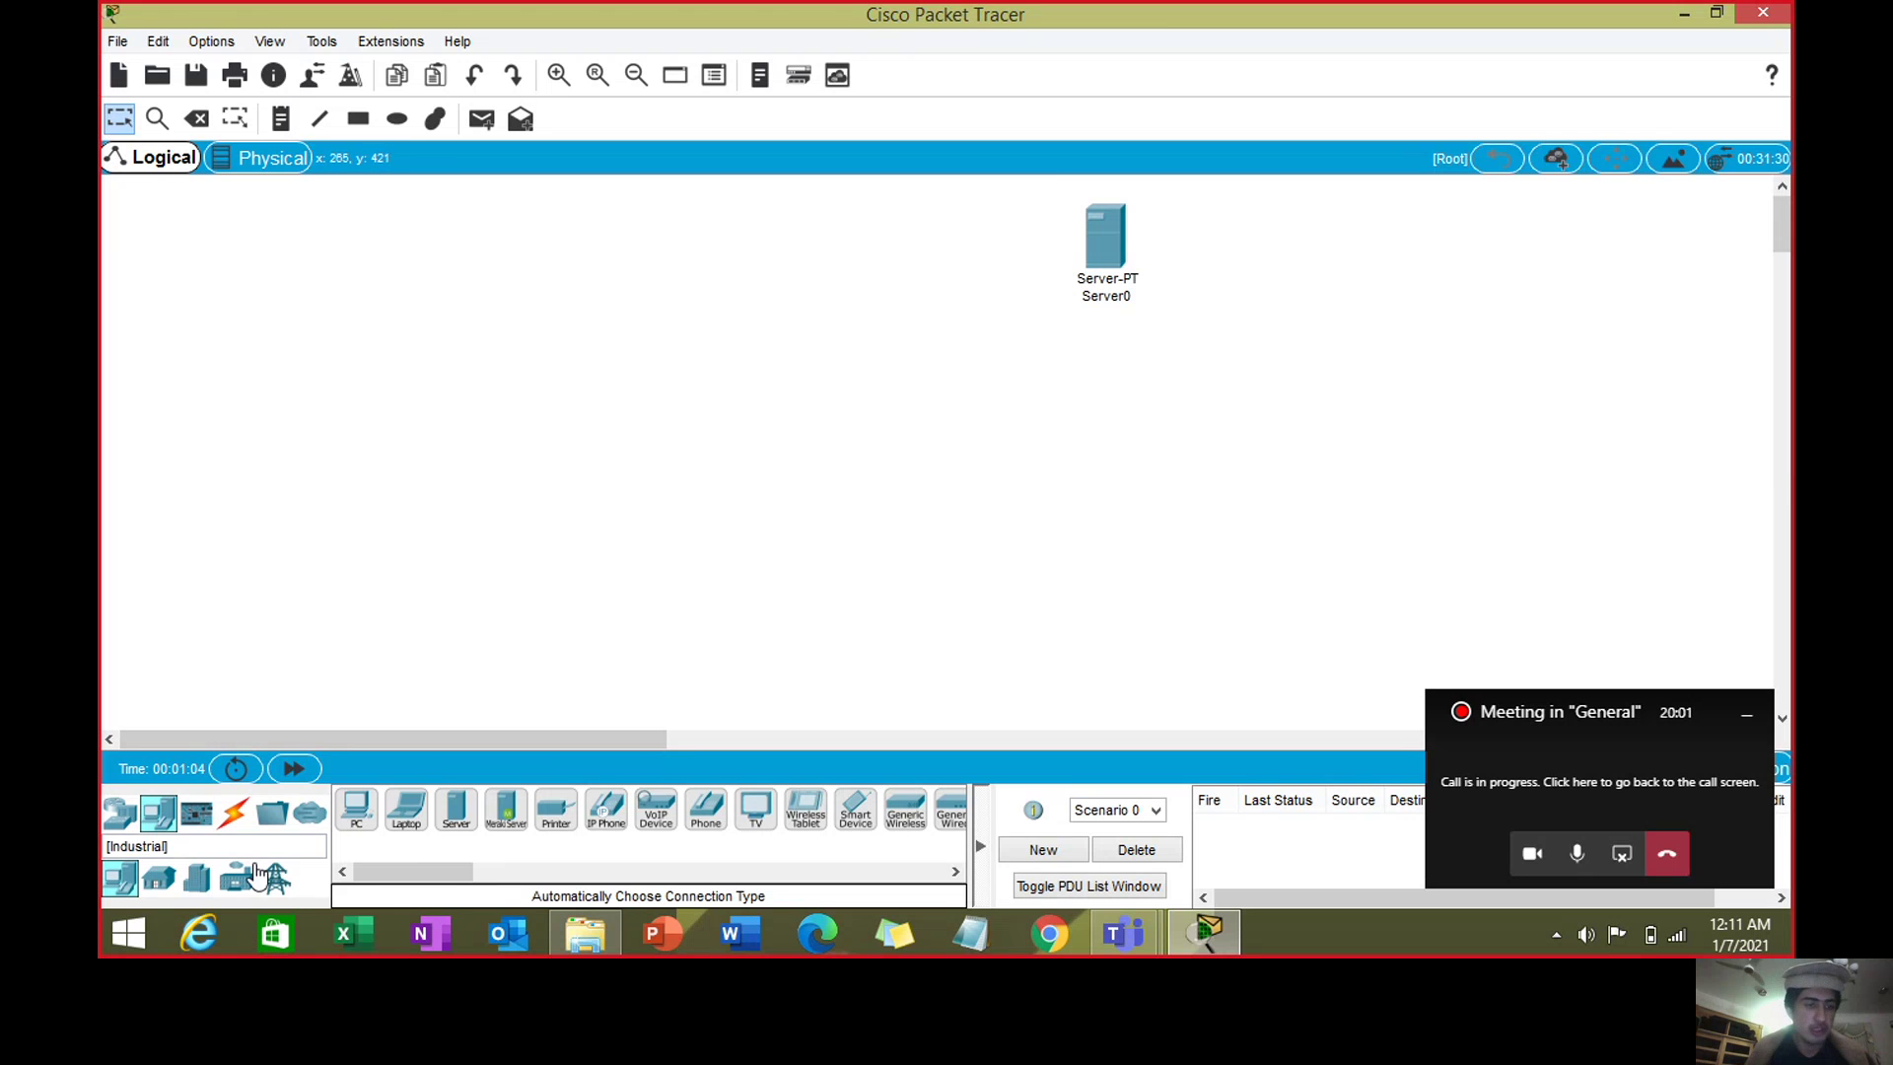
{"action": "left_click", "coordinate": [120, 815]}
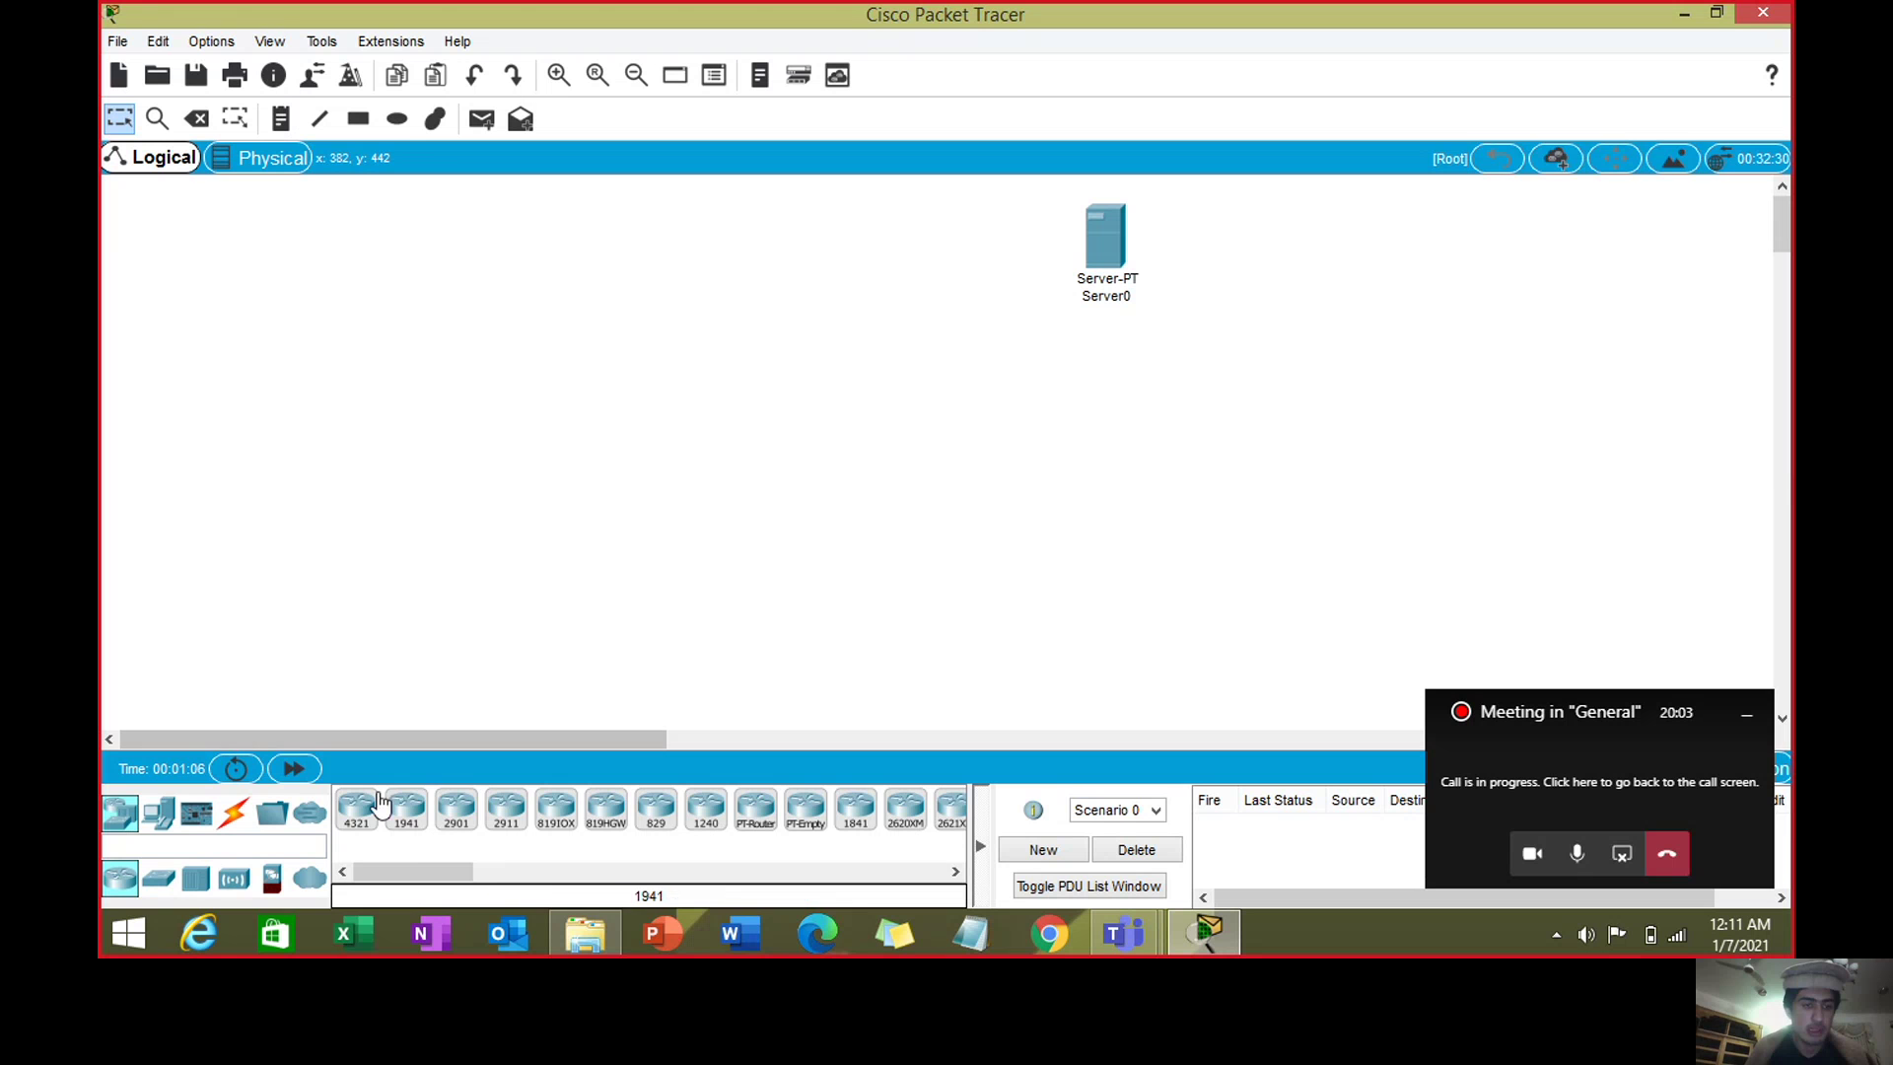
{"action": "left_click_drag", "start_coordinate": [359, 806], "coordinate": [500, 666]}
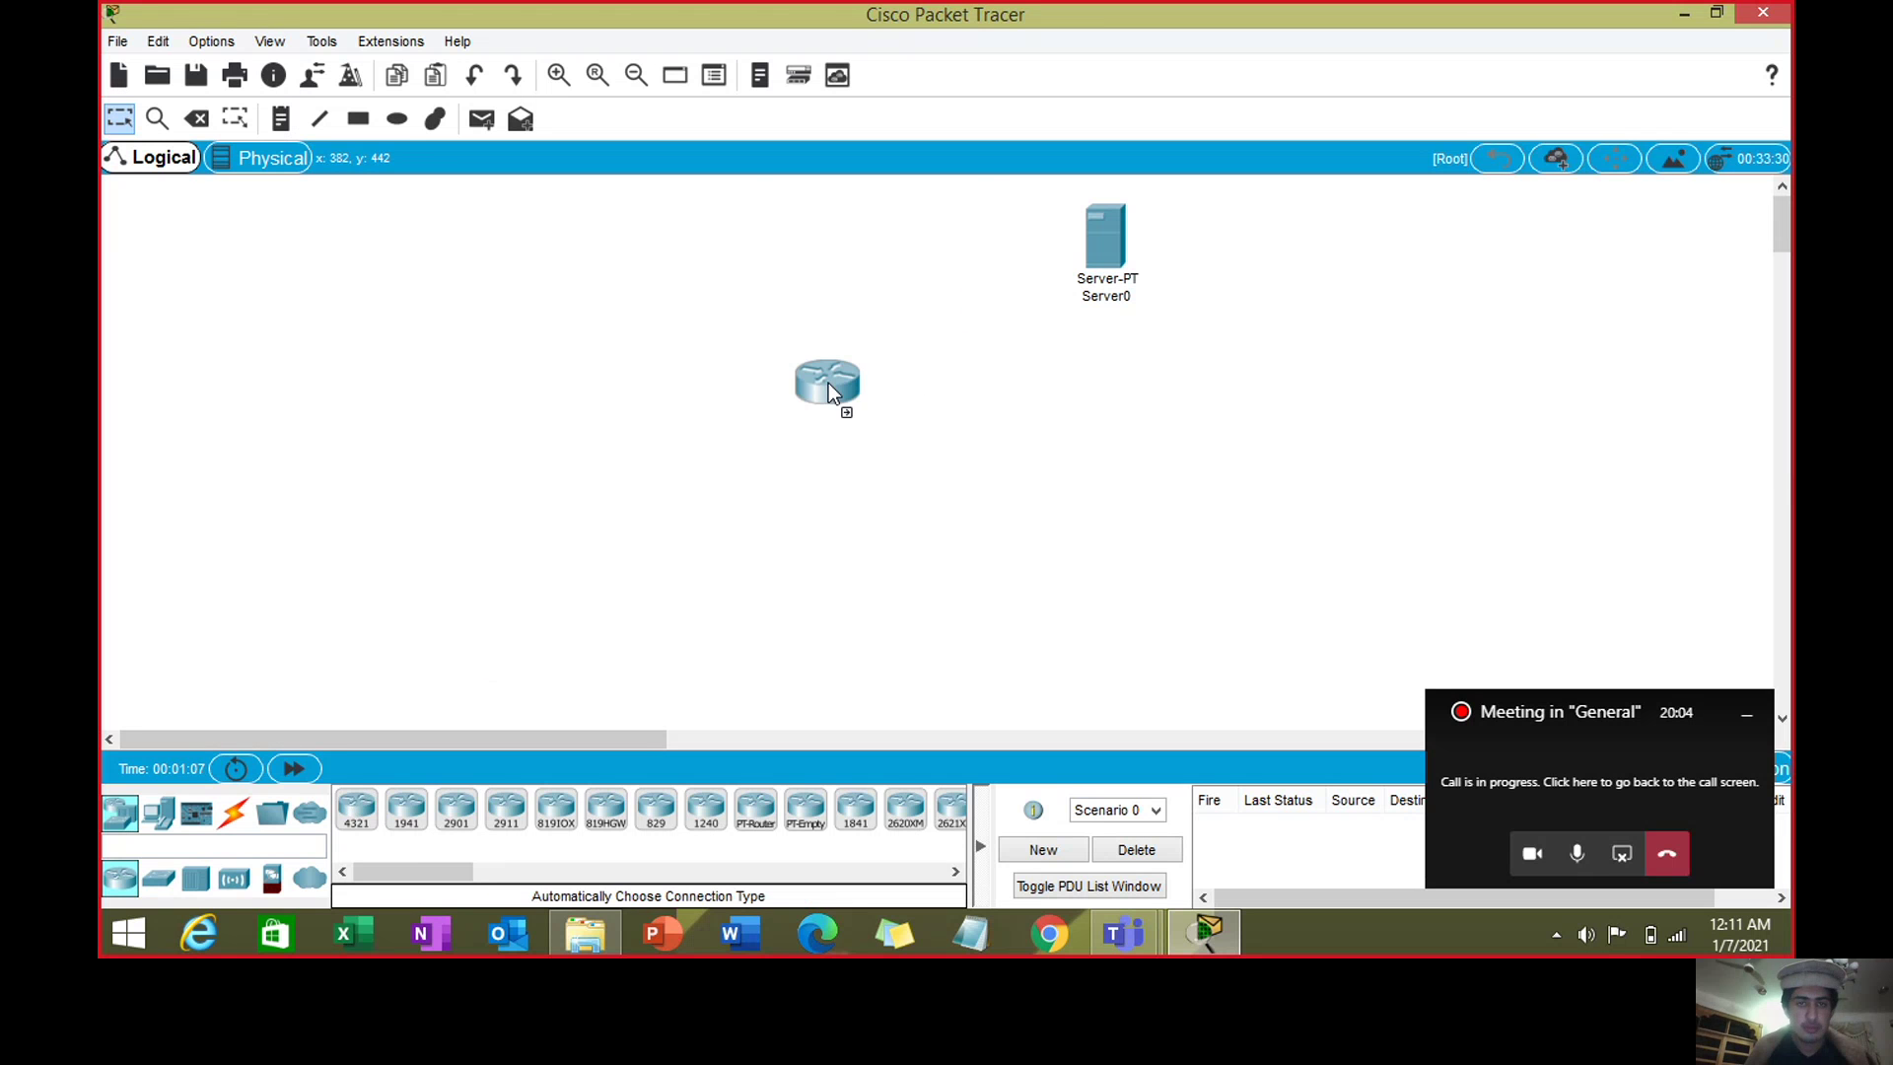
{"action": "left_click_drag", "start_coordinate": [818, 369], "coordinate": [818, 370]}
- Add a 2960-24TT Switch0, PC0 at lower left and PC1 at bottom centre
{"action": "left_click_drag", "start_coordinate": [158, 877], "coordinate": [560, 475]}
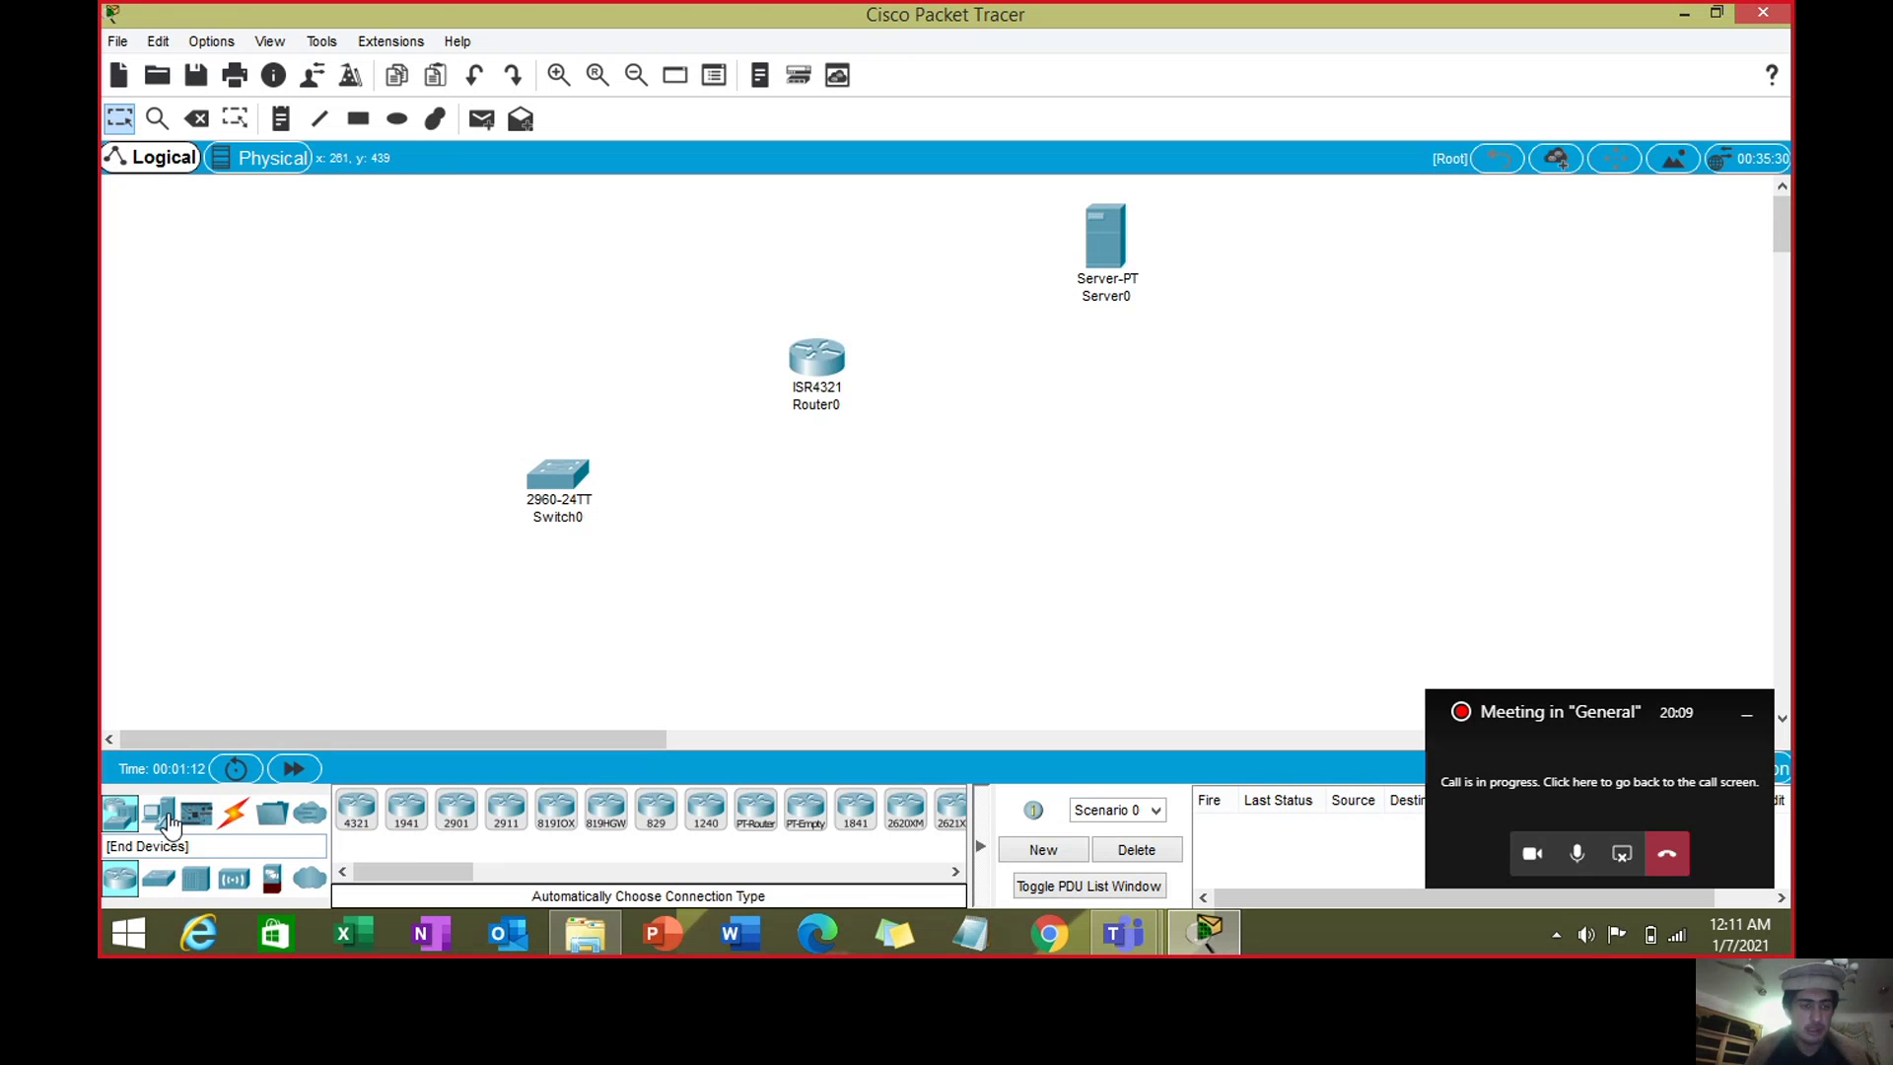
{"action": "left_click", "coordinate": [160, 815]}
{"action": "left_click_drag", "start_coordinate": [357, 808], "coordinate": [187, 631]}
{"action": "left_click_drag", "start_coordinate": [357, 809], "coordinate": [763, 668]}
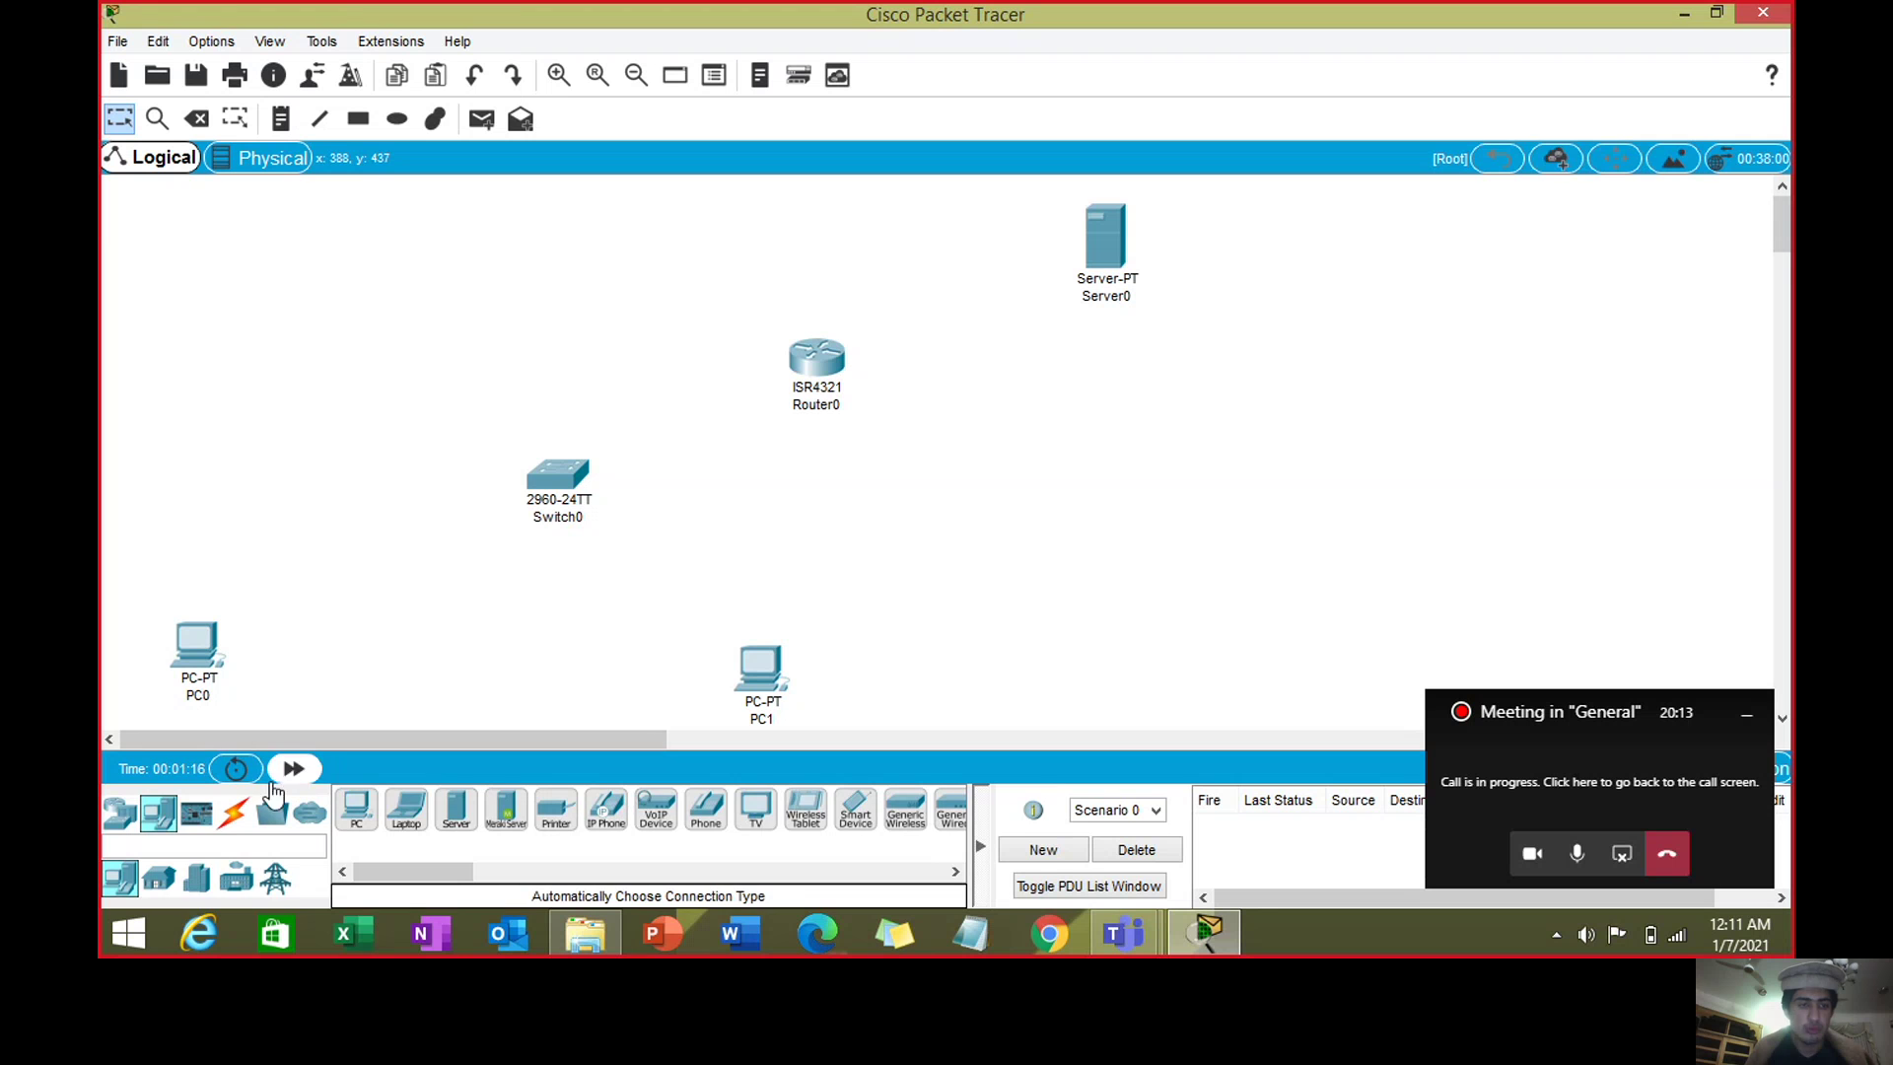
{"action": "left_click", "coordinate": [229, 819]}
- Cable Server0 to Router0 and Router0 to Switch0 using automatic connection type
{"action": "left_click", "coordinate": [356, 808]}
{"action": "left_click", "coordinate": [1106, 234]}
{"action": "left_click", "coordinate": [835, 357]}
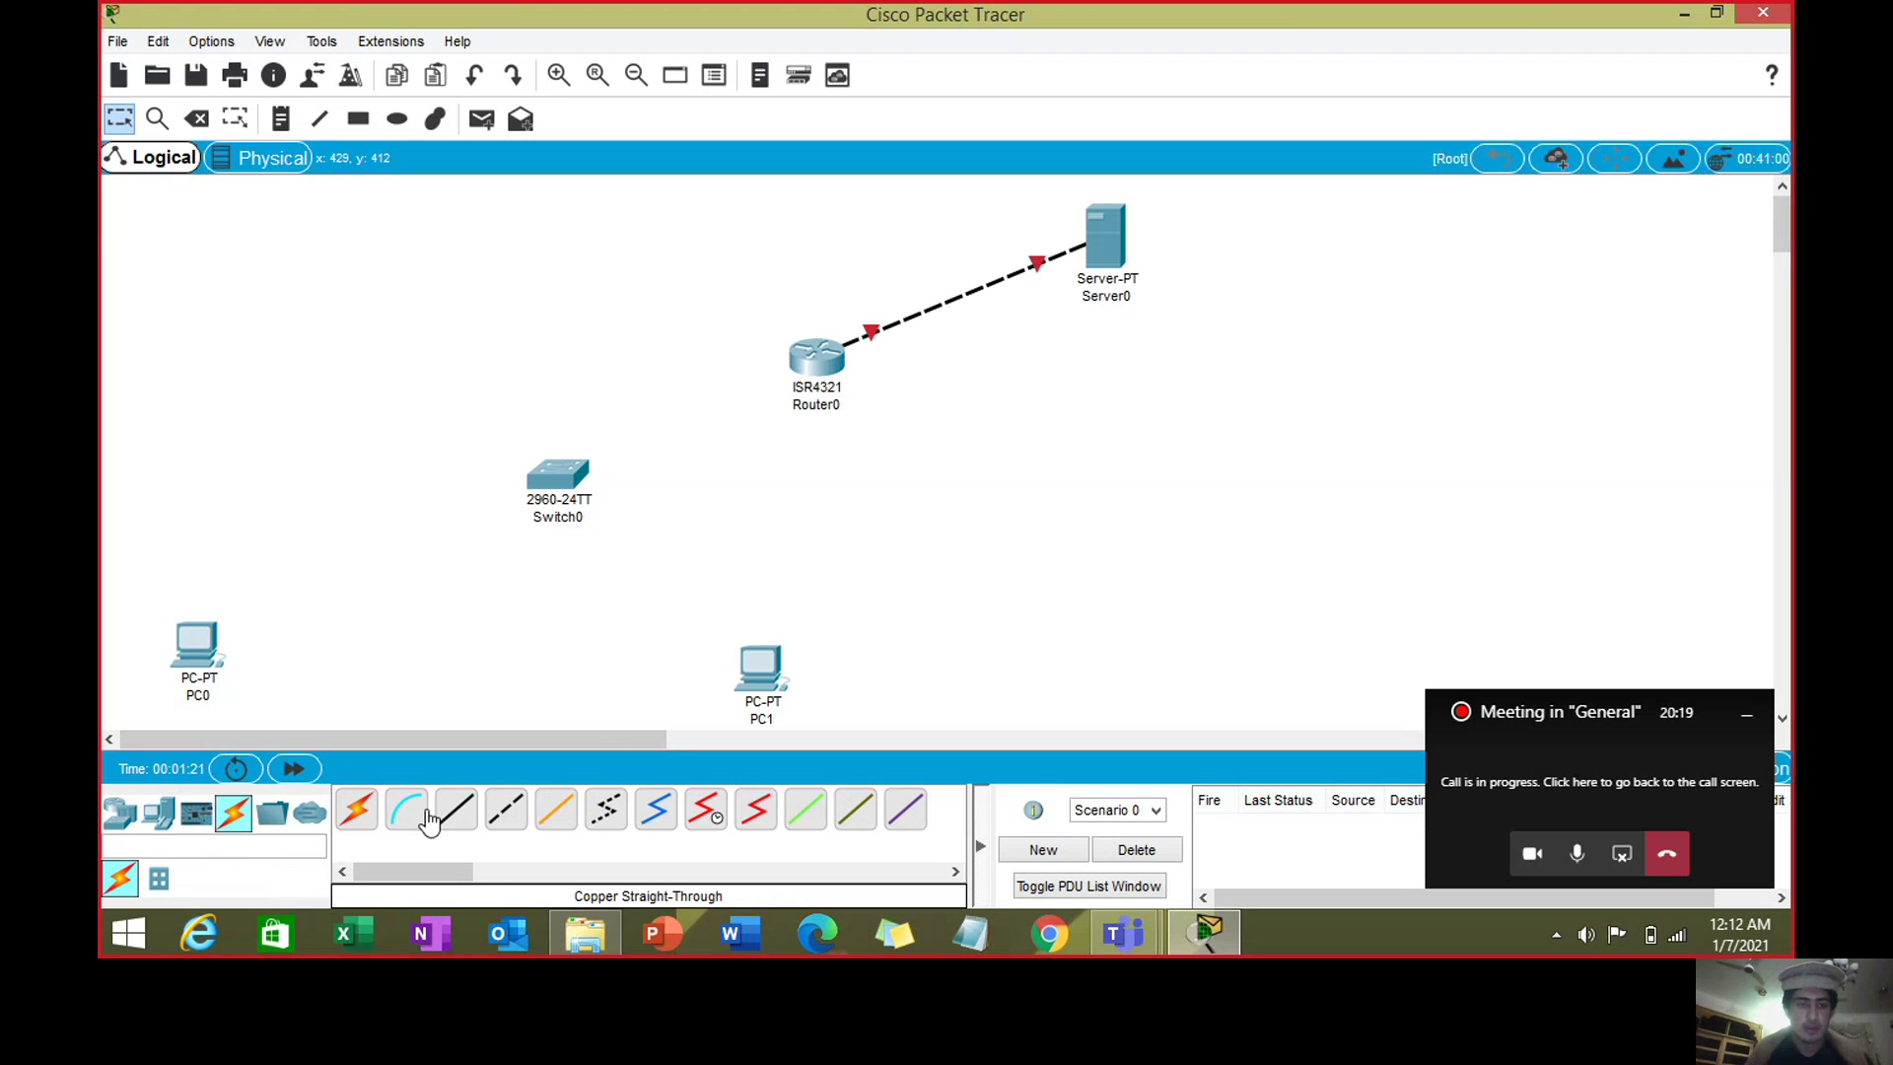
{"action": "left_click", "coordinate": [820, 365]}
{"action": "left_click", "coordinate": [558, 480]}
- Connect Switch0 to PC0 and to PC1 with automatic cables
{"action": "left_click", "coordinate": [356, 809]}
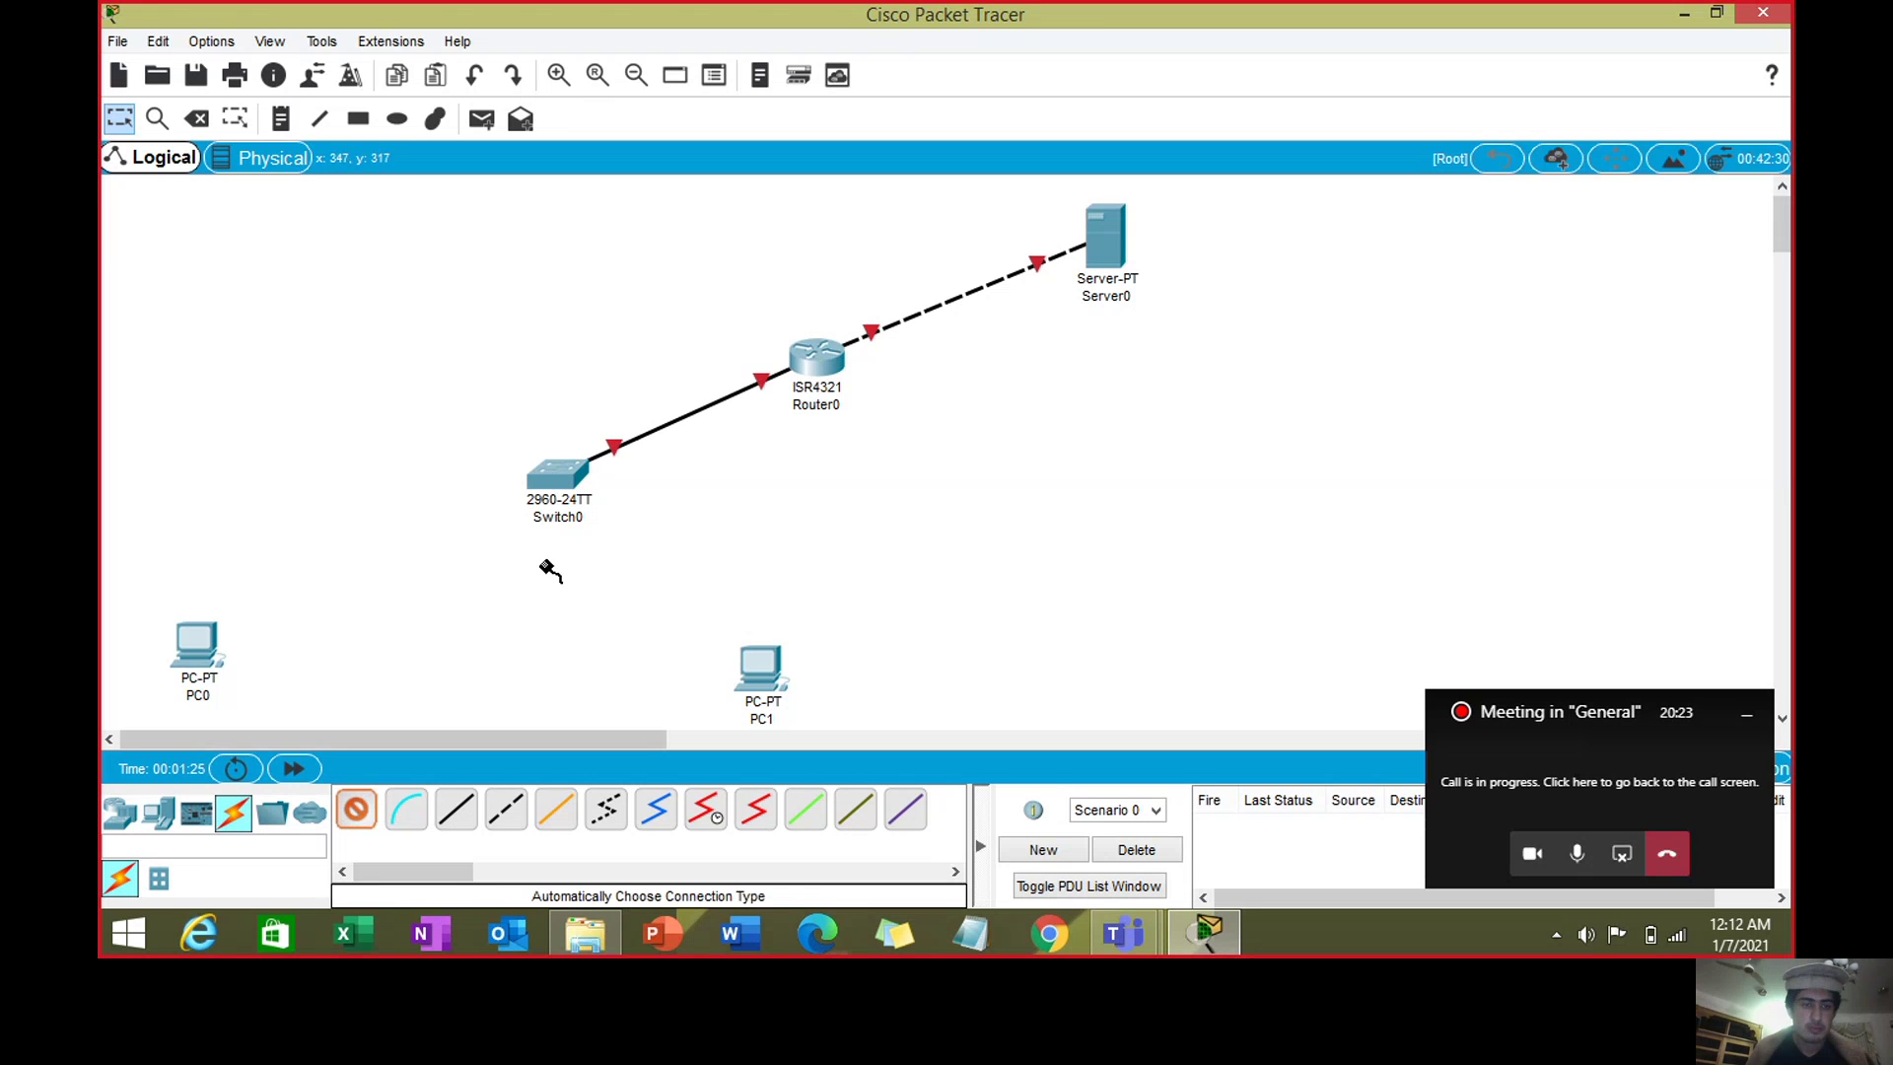
{"action": "left_click", "coordinate": [558, 479]}
{"action": "left_click", "coordinate": [190, 641]}
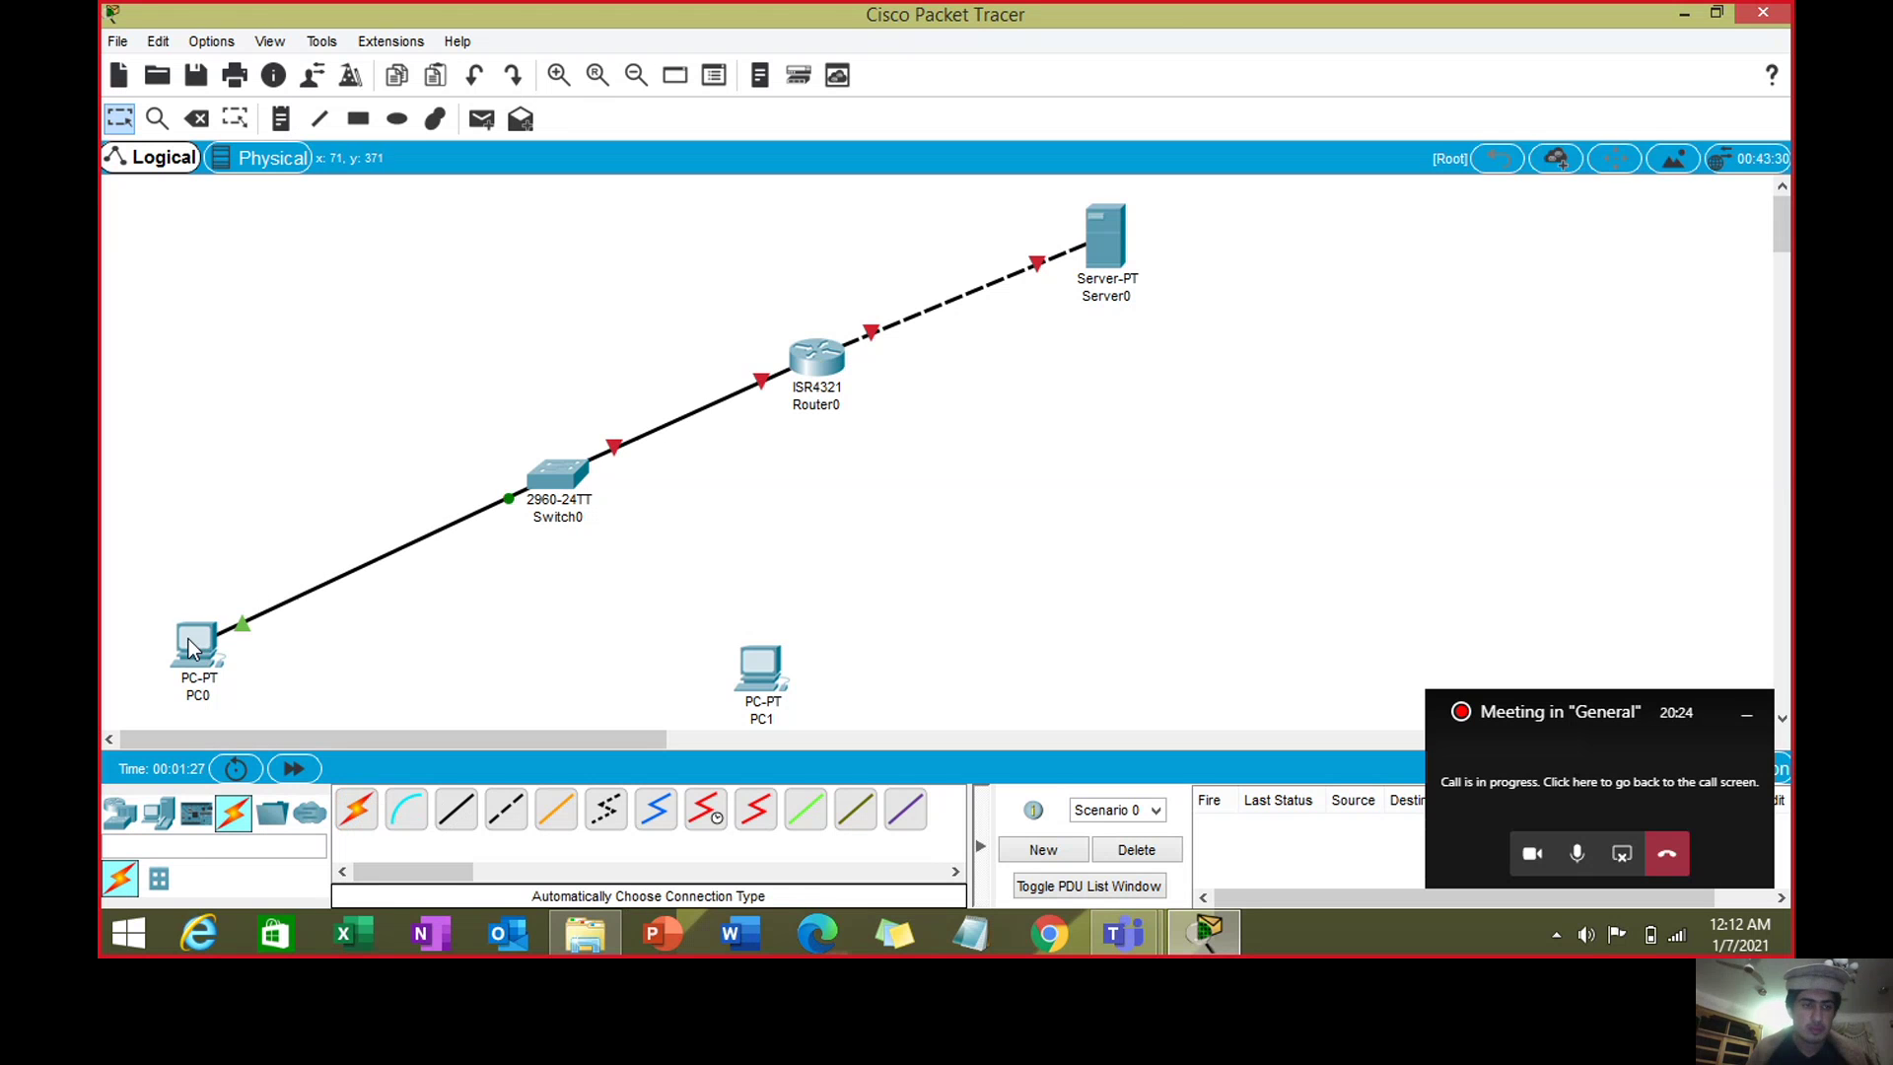
{"action": "left_click", "coordinate": [356, 810]}
{"action": "left_click", "coordinate": [590, 483]}
{"action": "left_click", "coordinate": [767, 660]}
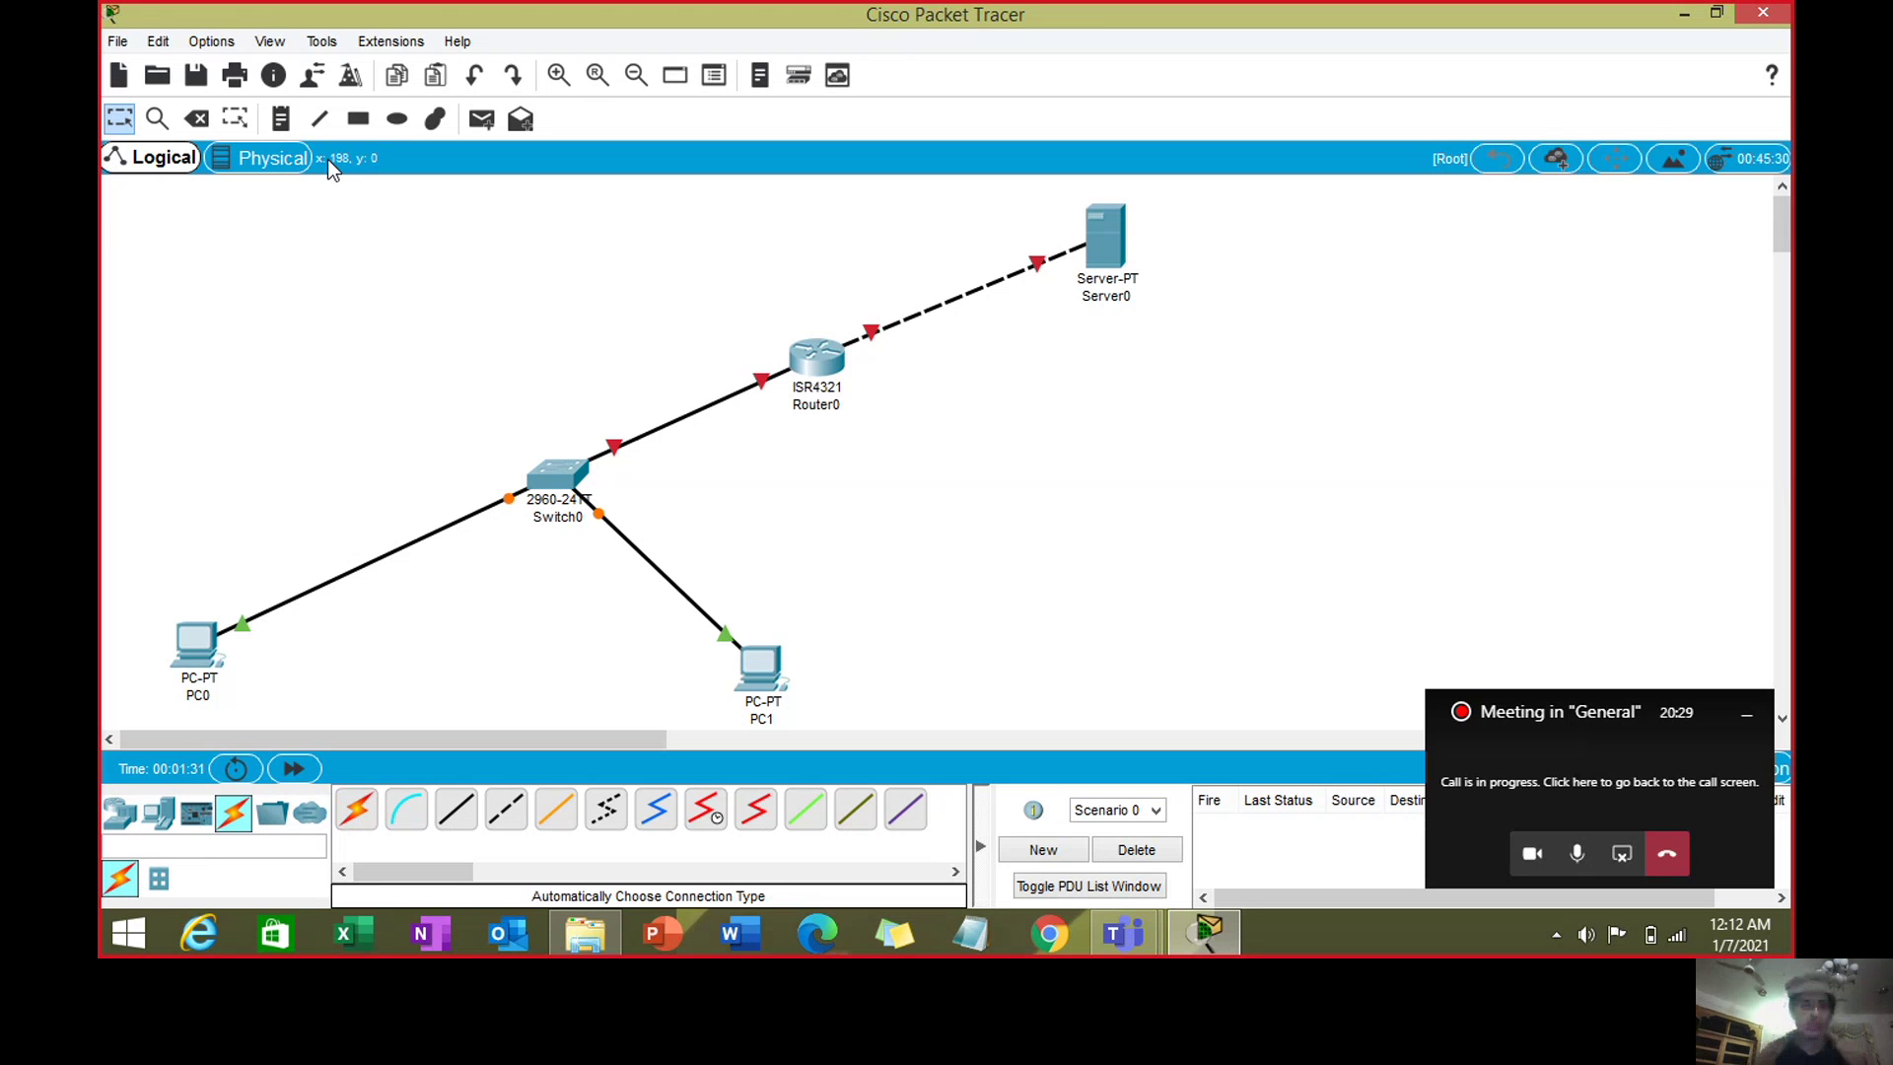
{"action": "left_click", "coordinate": [281, 118]}
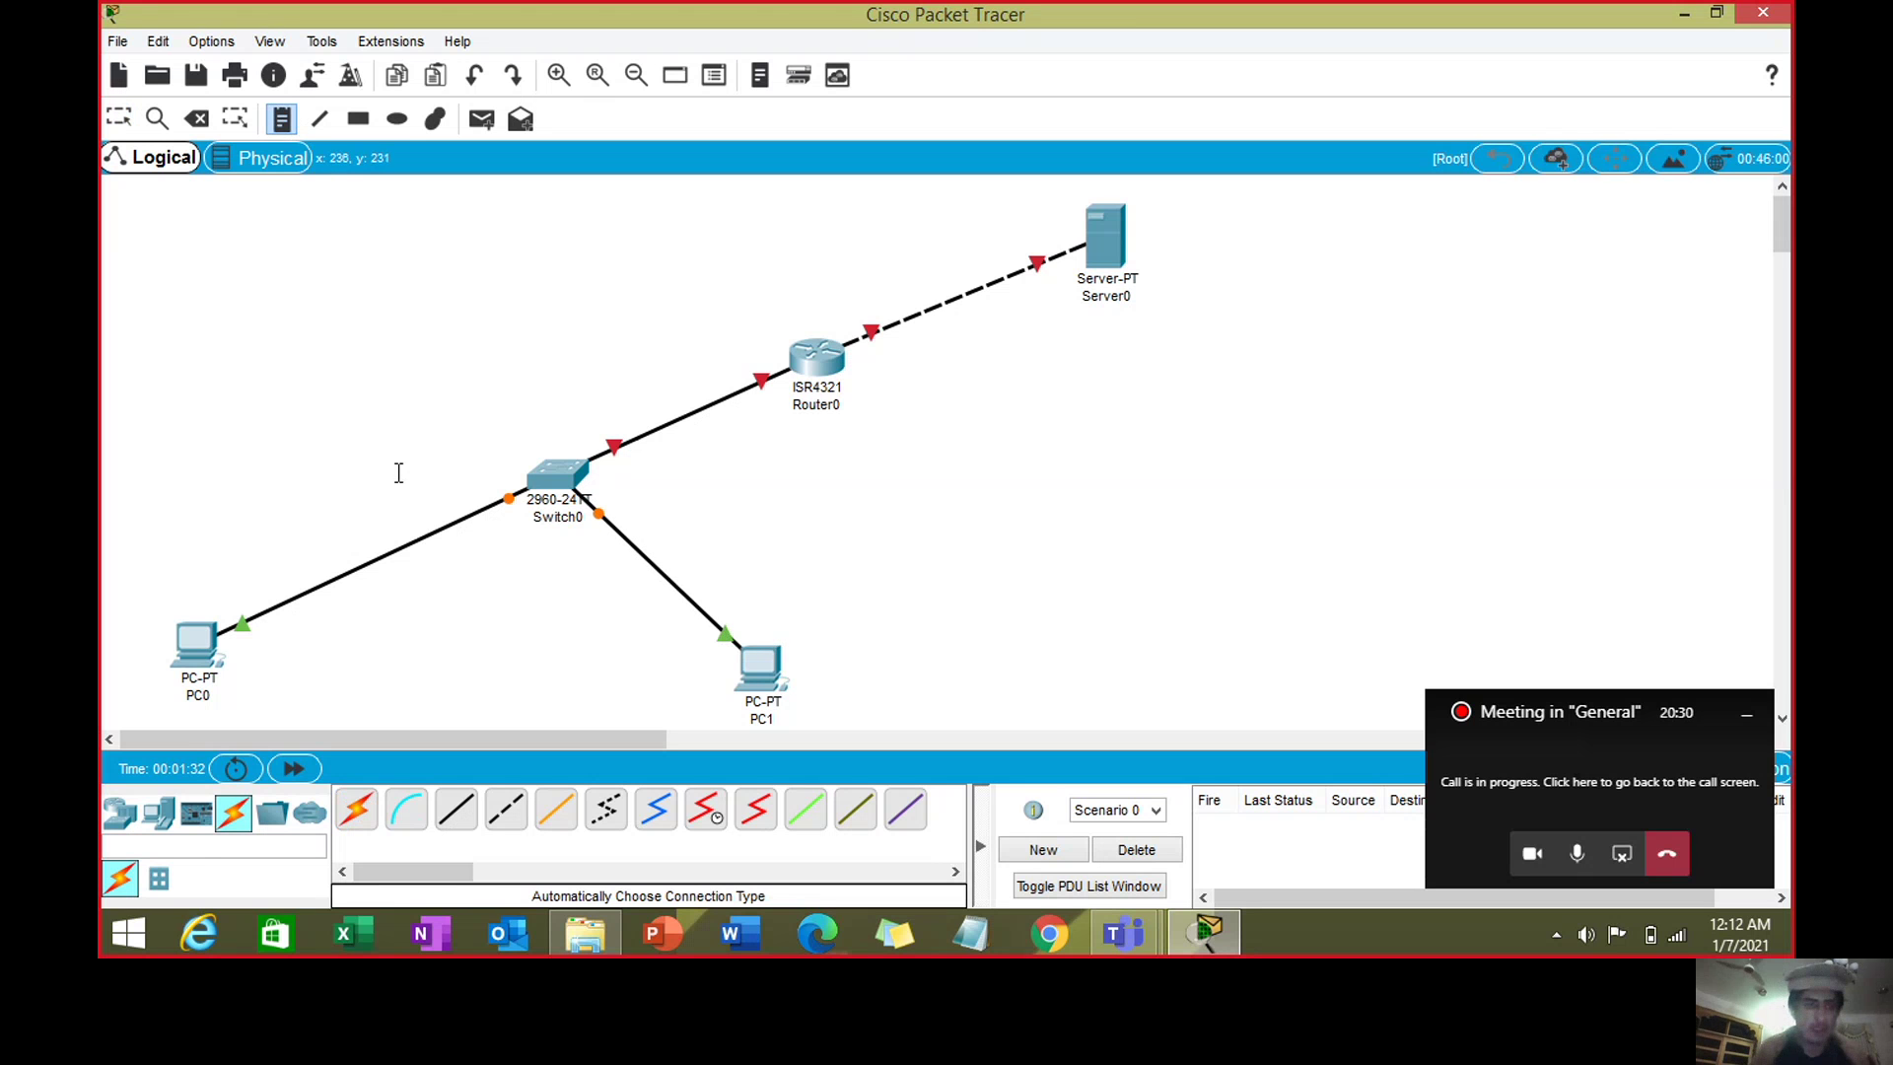
- Add a 192.168.2.1 note above the router–switch link
{"action": "left_click", "coordinate": [643, 373]}
{"action": "type", "text": "19"}
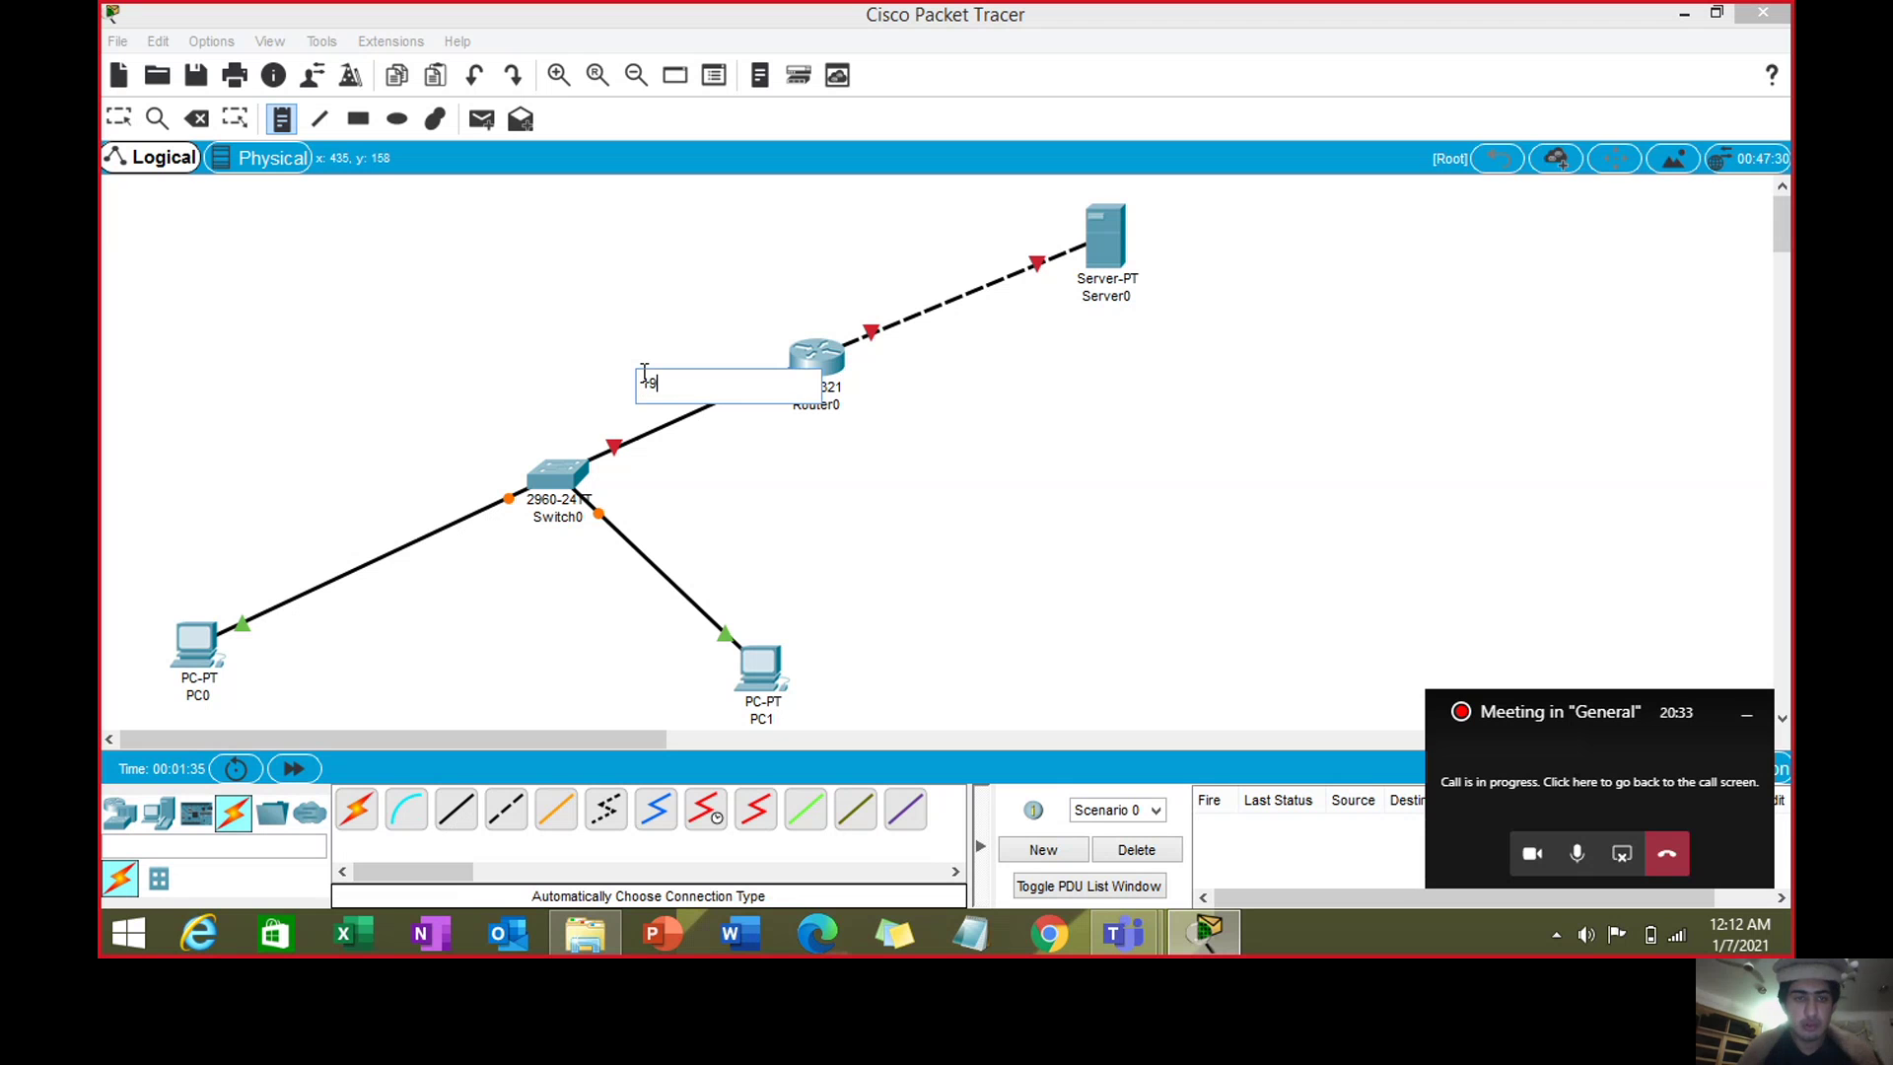
{"action": "type", "text": "2.168.2.1"}
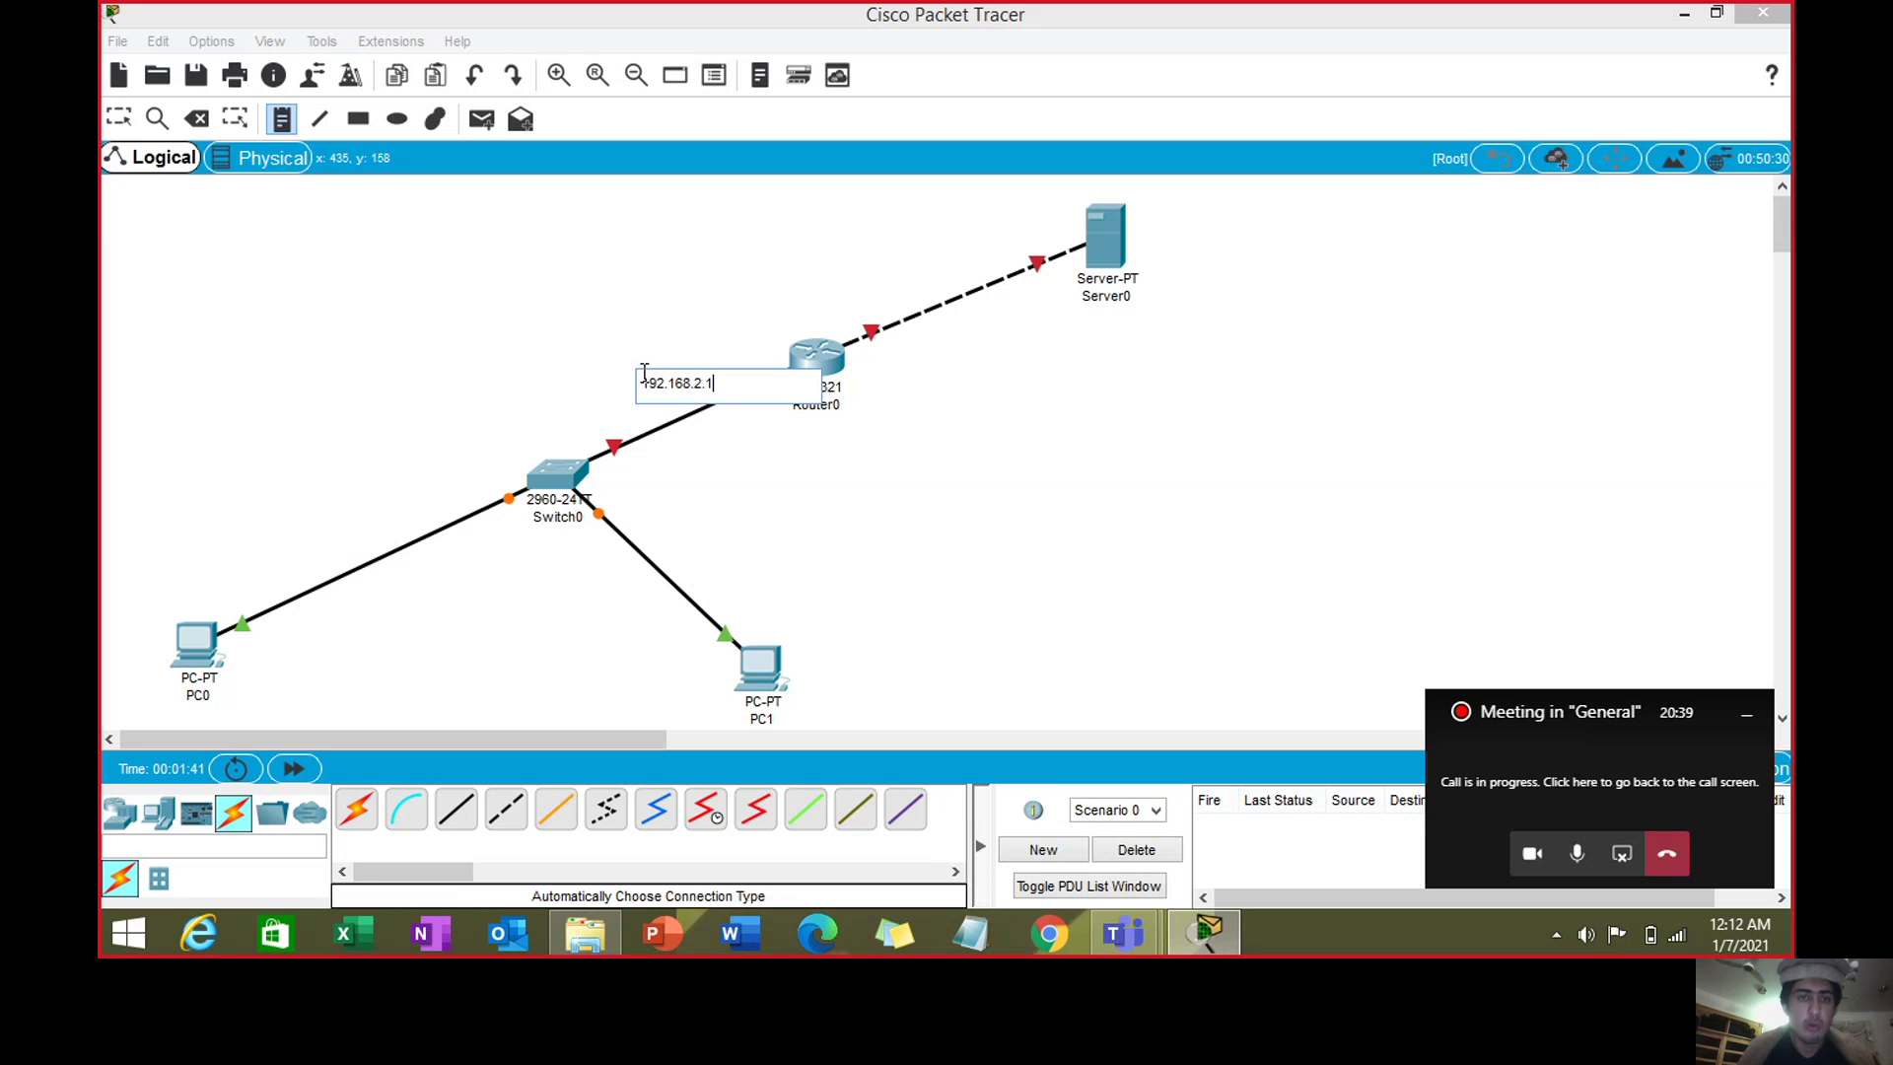
{"action": "key", "text": "Escape"}
{"action": "left_click_drag", "start_coordinate": [680, 385], "coordinate": [616, 361]}
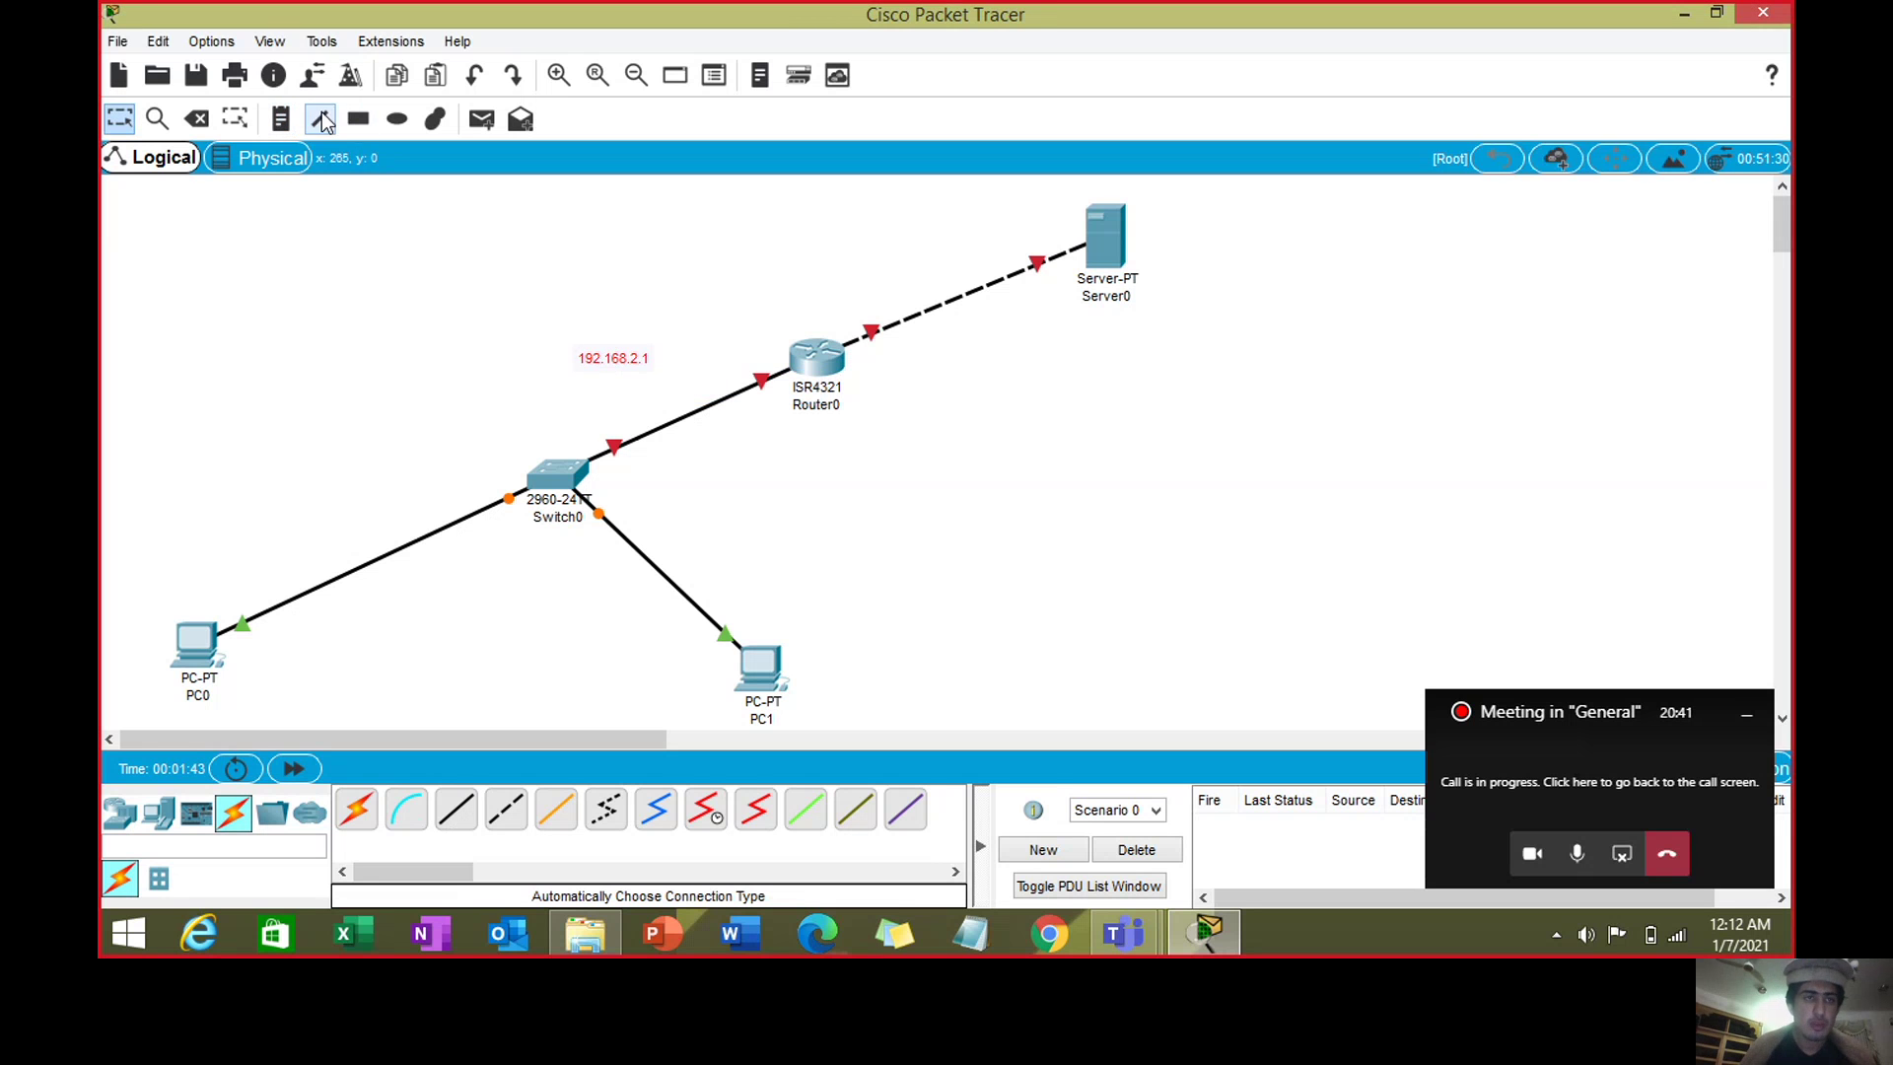
- Add a 192.168.3.1 note above the router–server link
{"action": "left_click", "coordinate": [281, 118]}
{"action": "left_click", "coordinate": [801, 284]}
{"action": "type", "text": "192"}
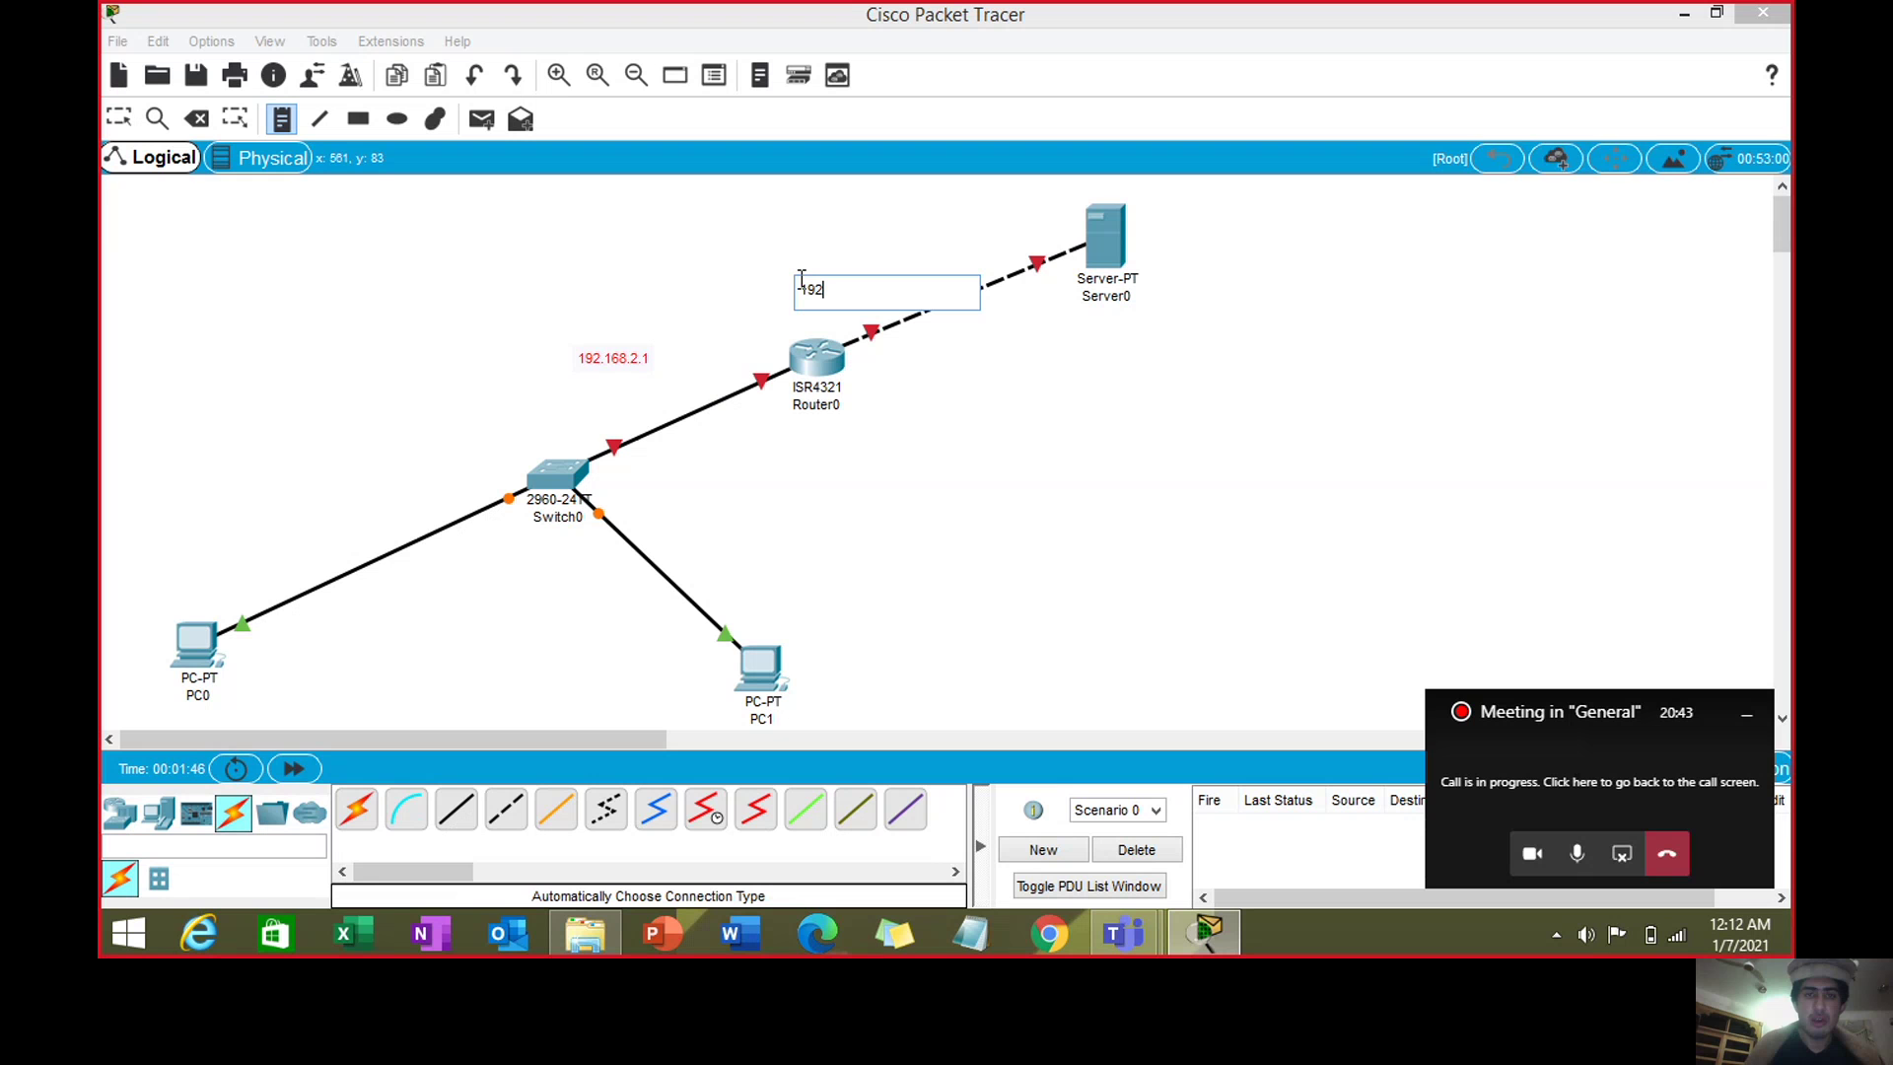
{"action": "type", "text": ".16"}
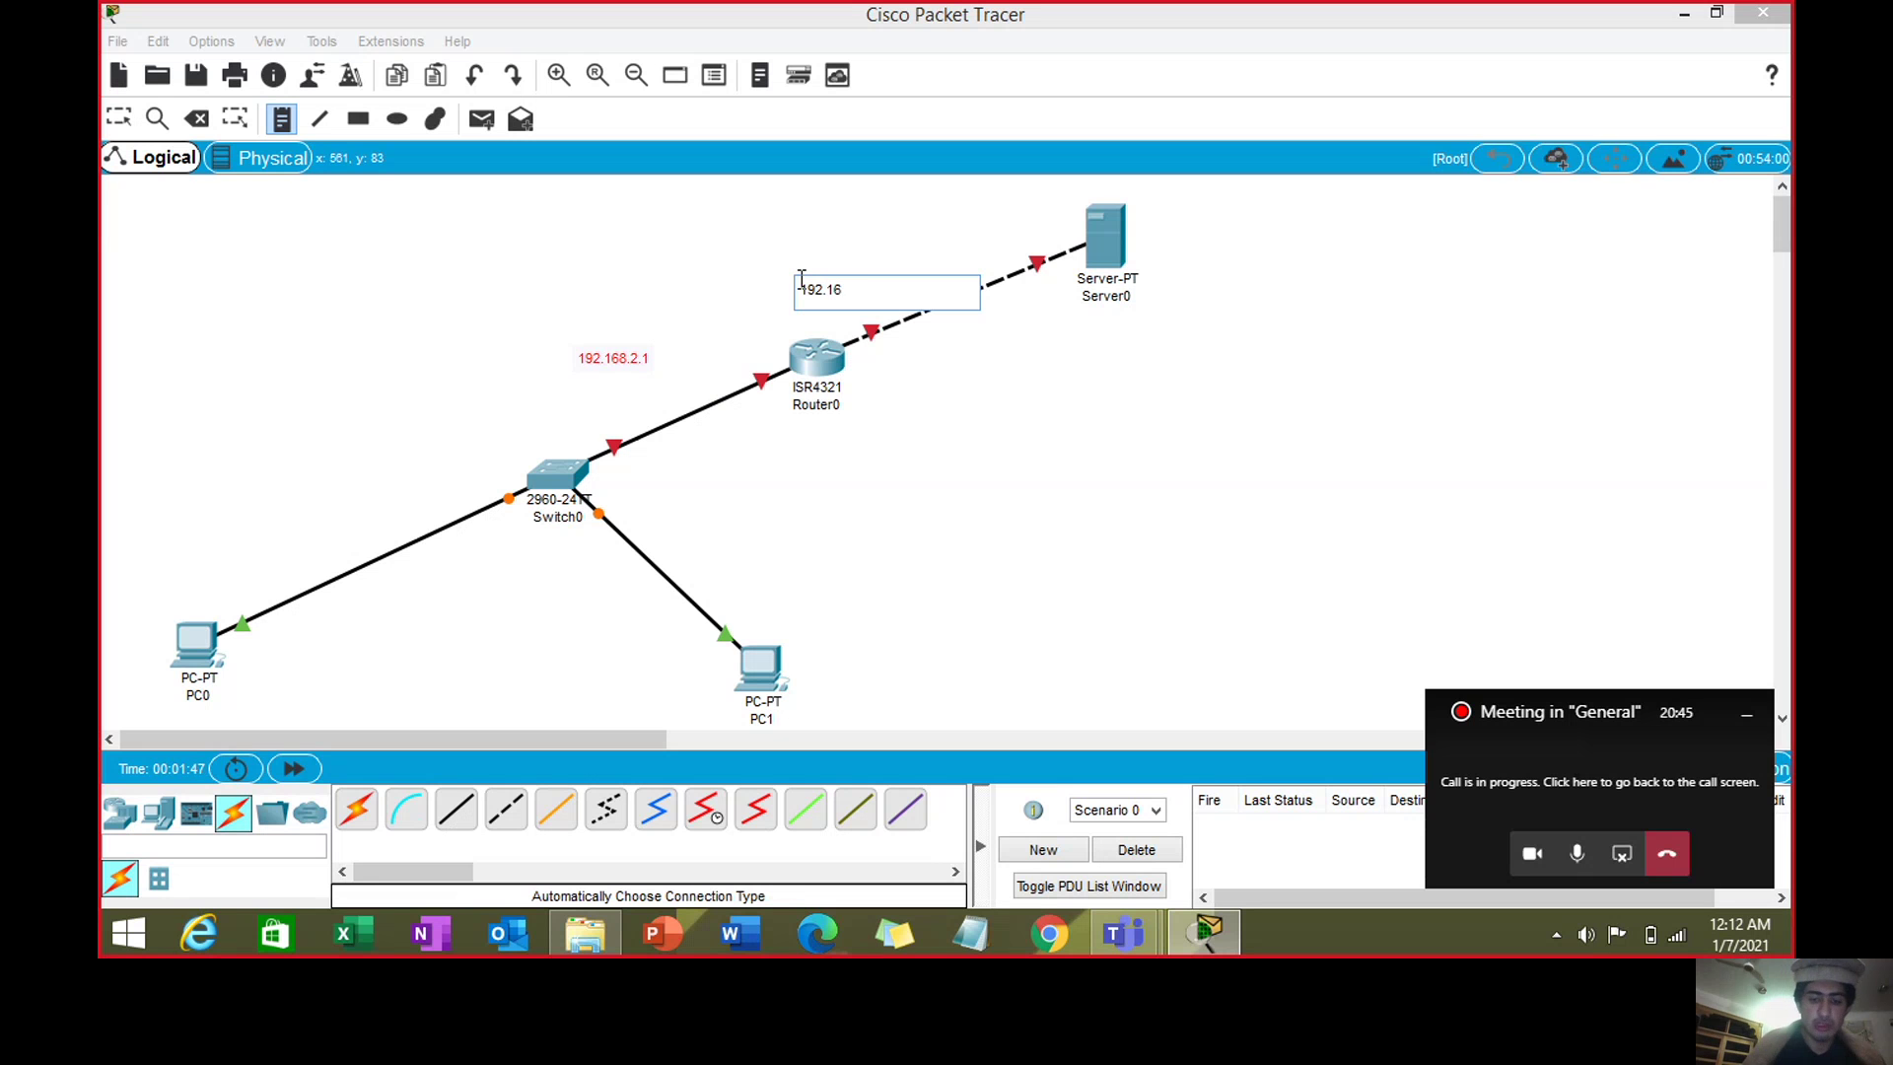
{"action": "type", "text": "8.3.1"}
{"action": "left_click", "coordinate": [778, 185]}
{"action": "key", "text": "Escape"}
{"action": "left_click_drag", "start_coordinate": [846, 298], "coordinate": [853, 276]}
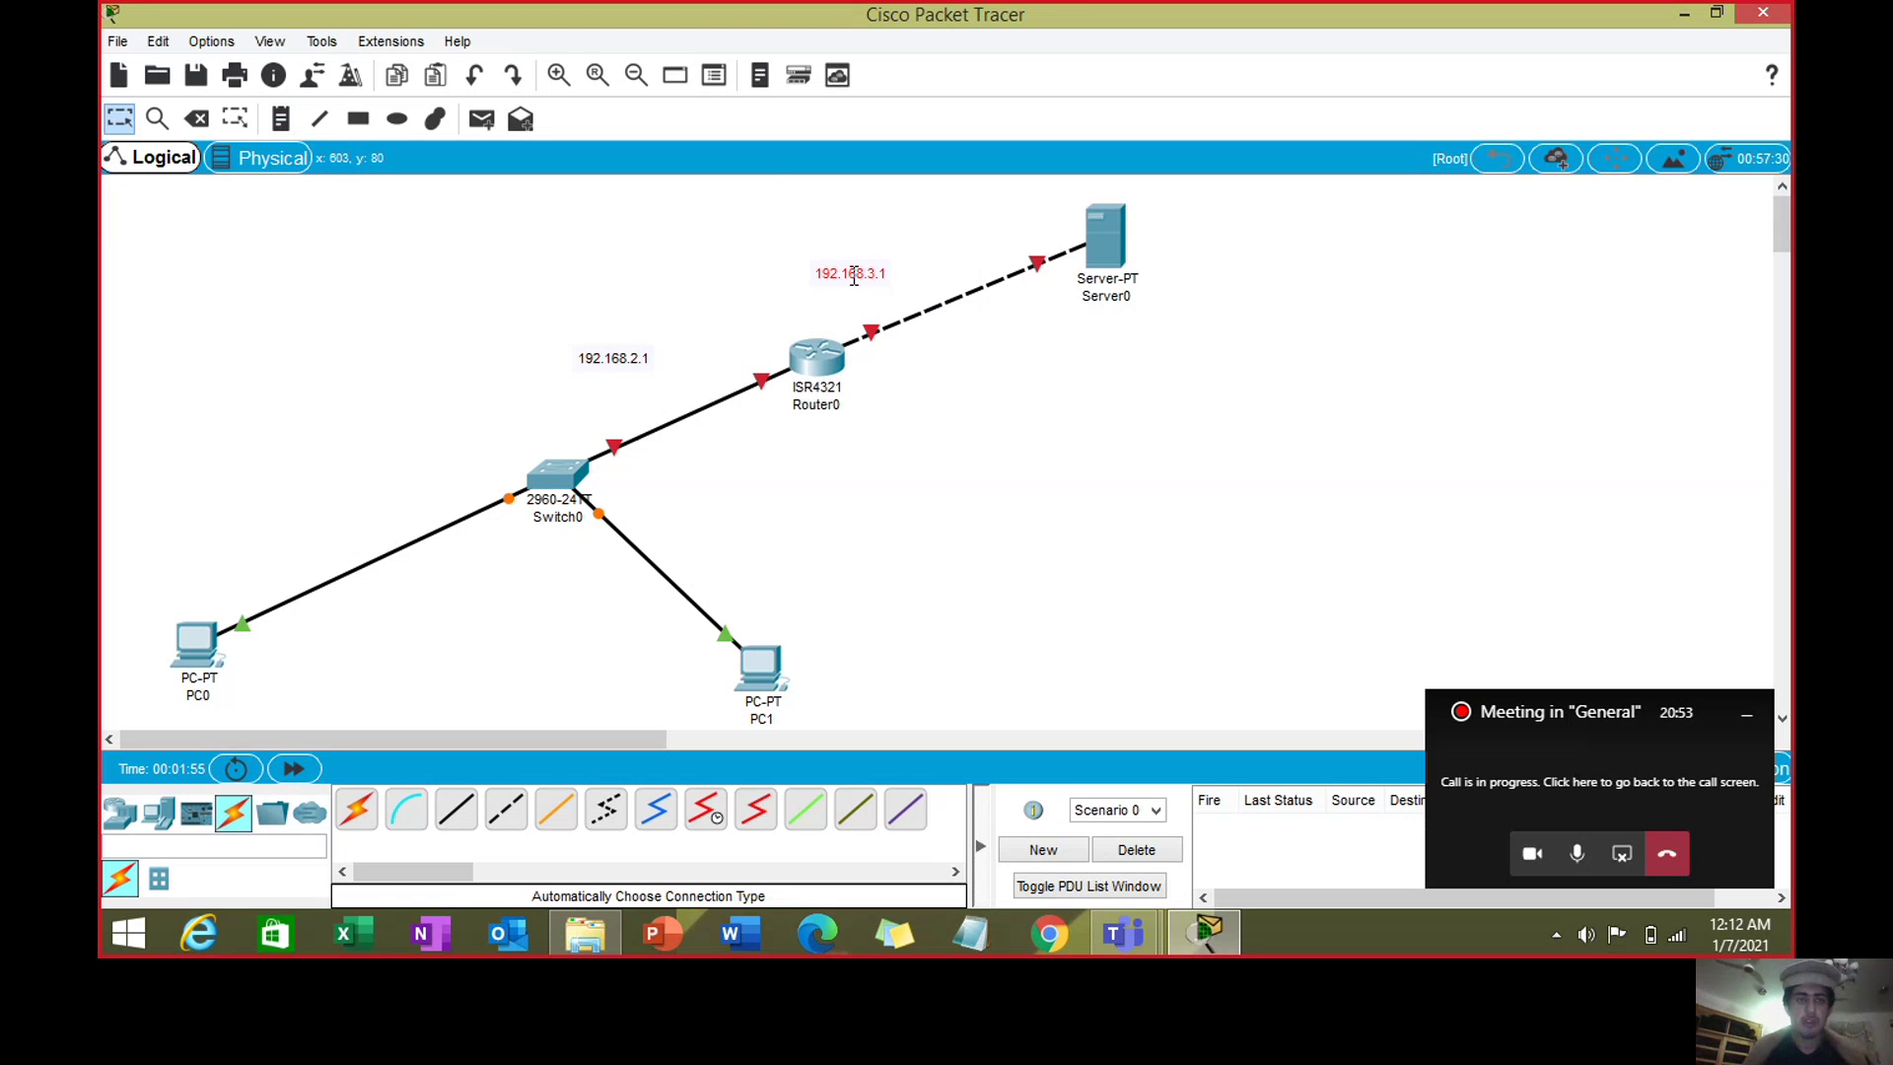
{"action": "left_click", "coordinate": [198, 647]}
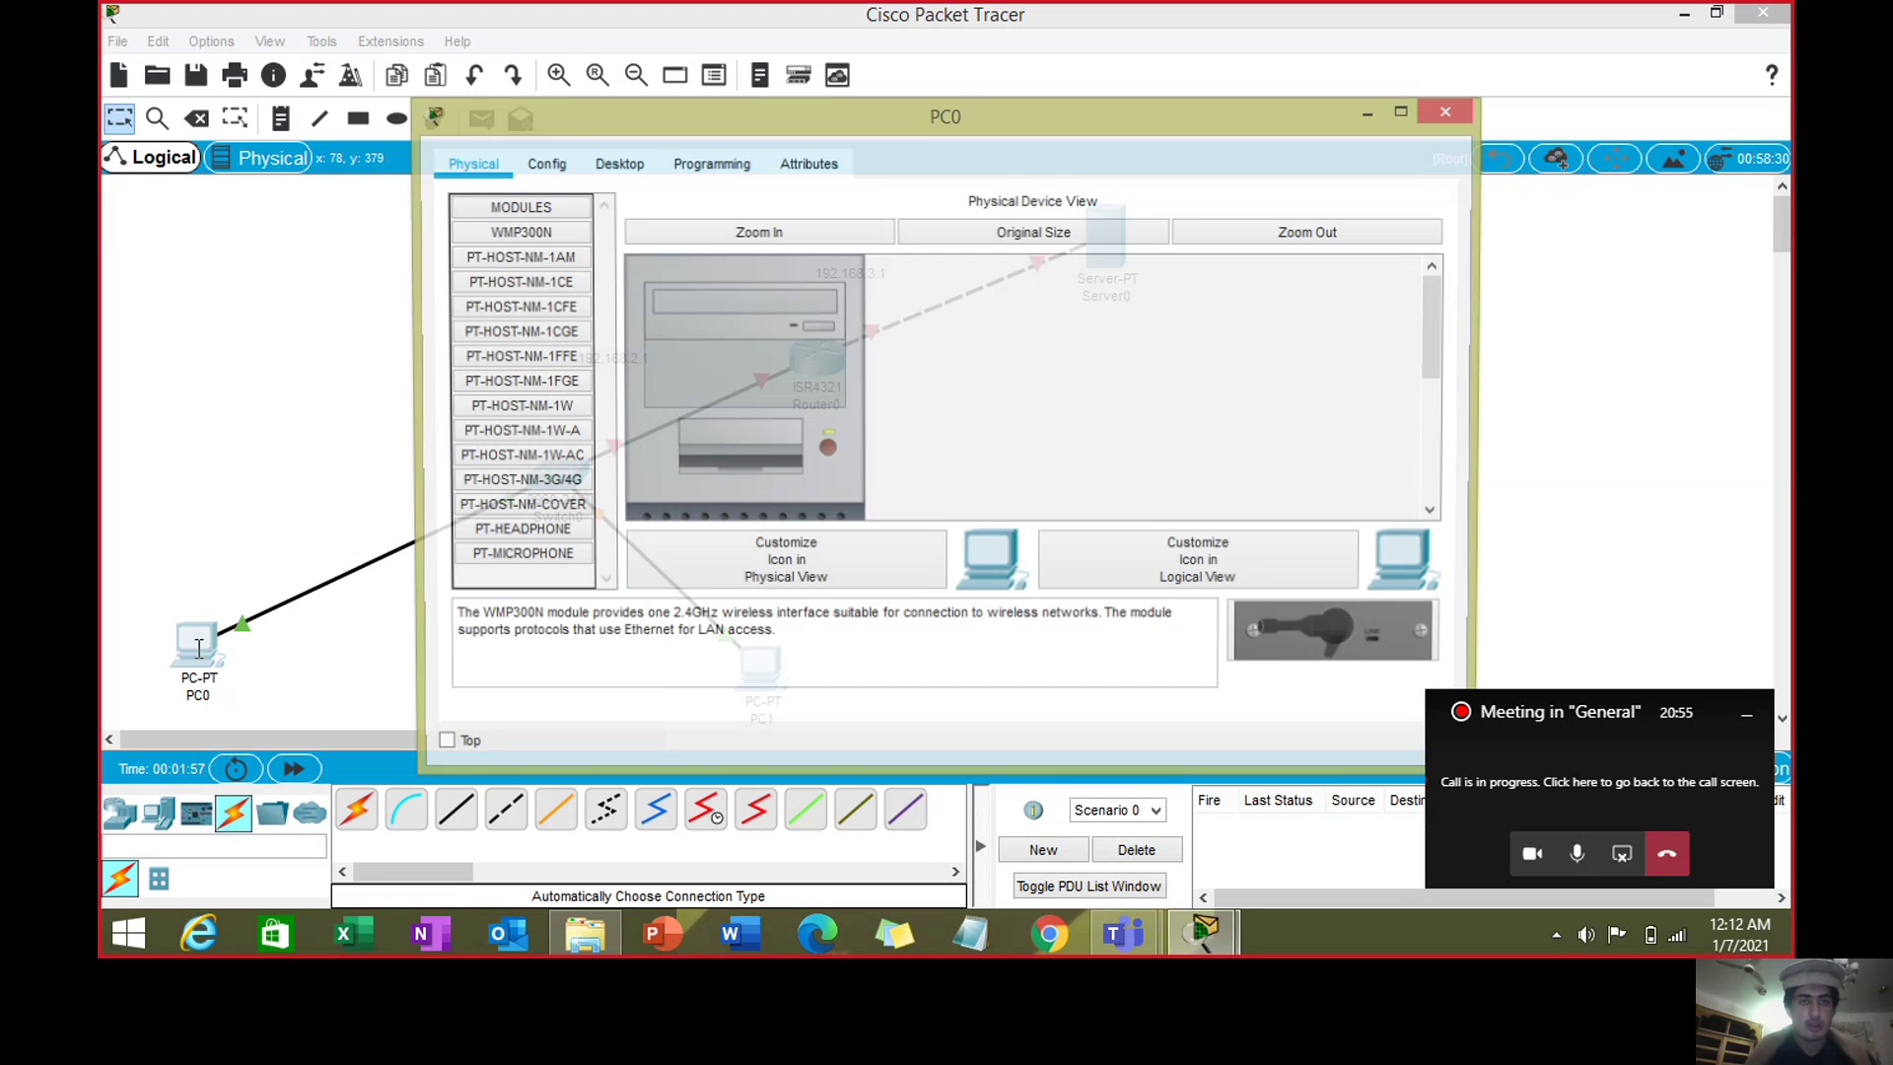
- Enter 192.168.2.2 as PC0's static IP address in IP Configuration
{"action": "left_click", "coordinate": [543, 163]}
{"action": "left_click", "coordinate": [617, 164]}
{"action": "left_click", "coordinate": [589, 258]}
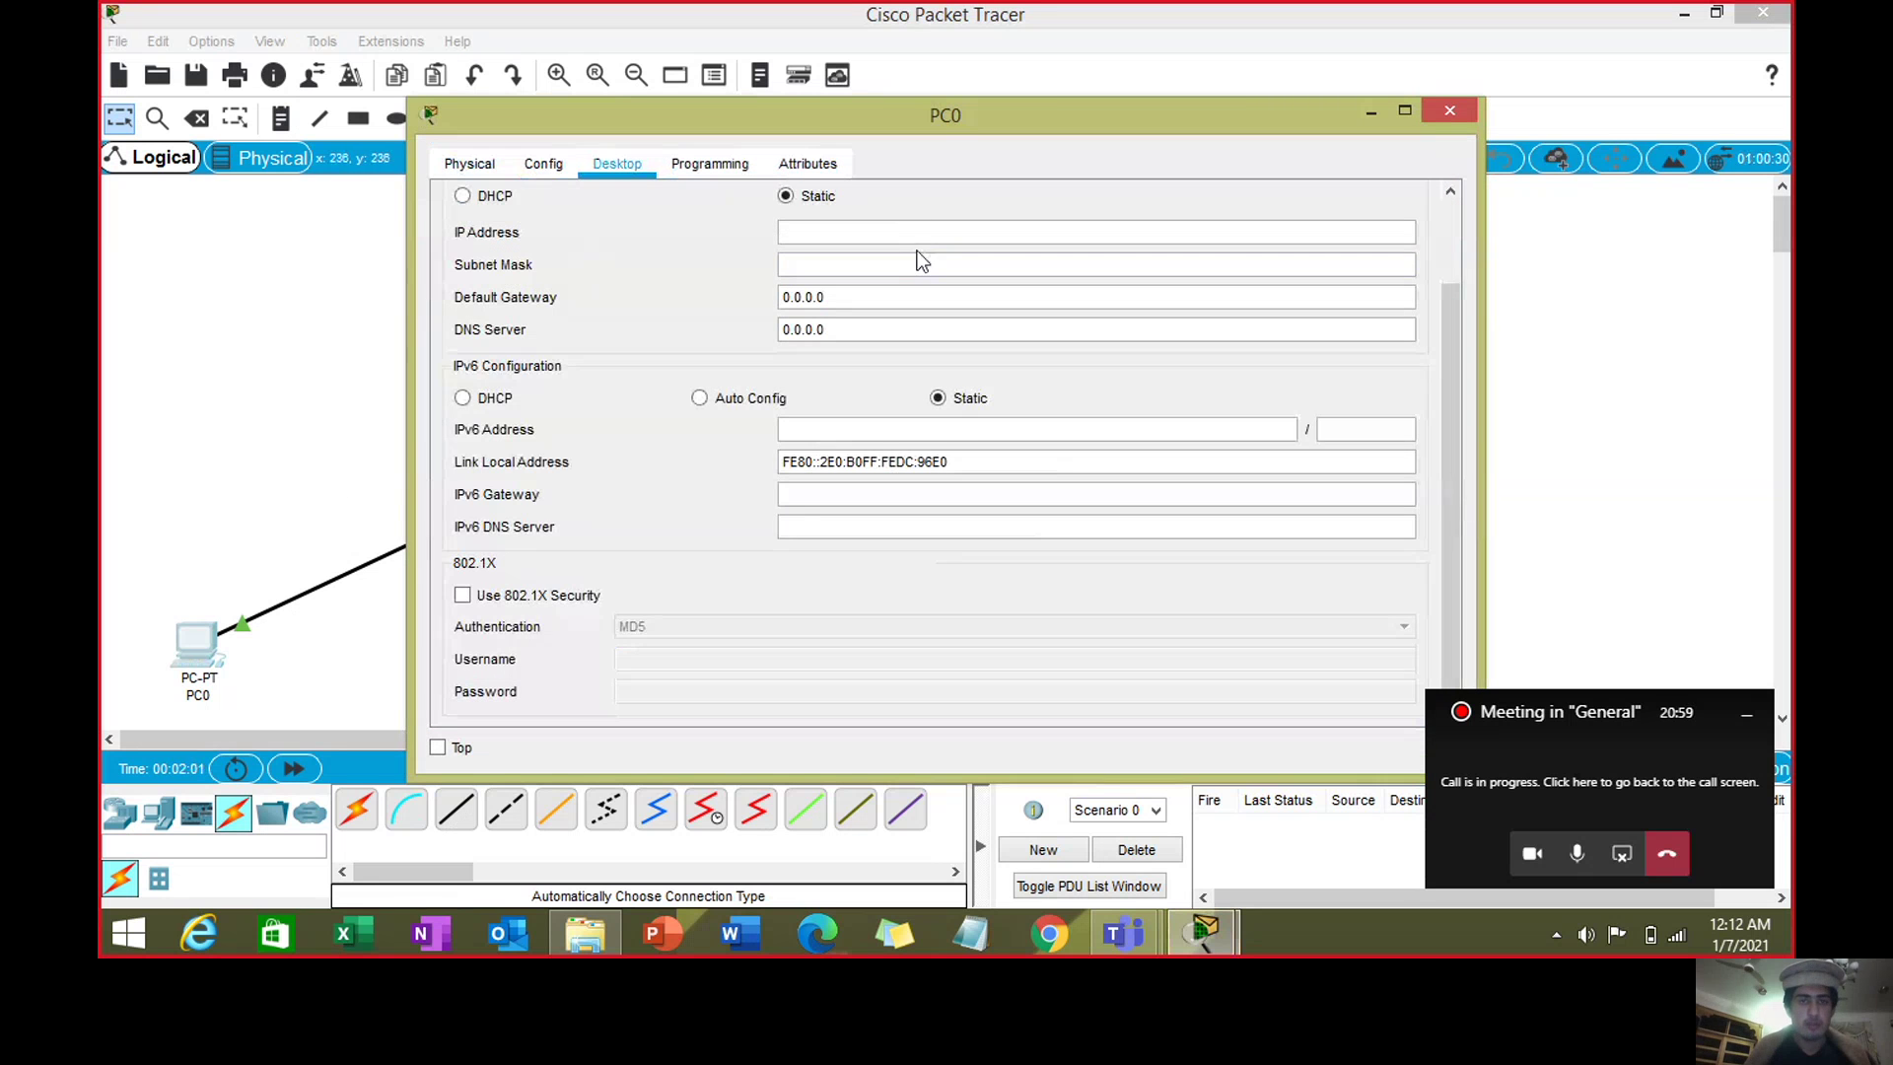
{"action": "type", "text": "192.16"}
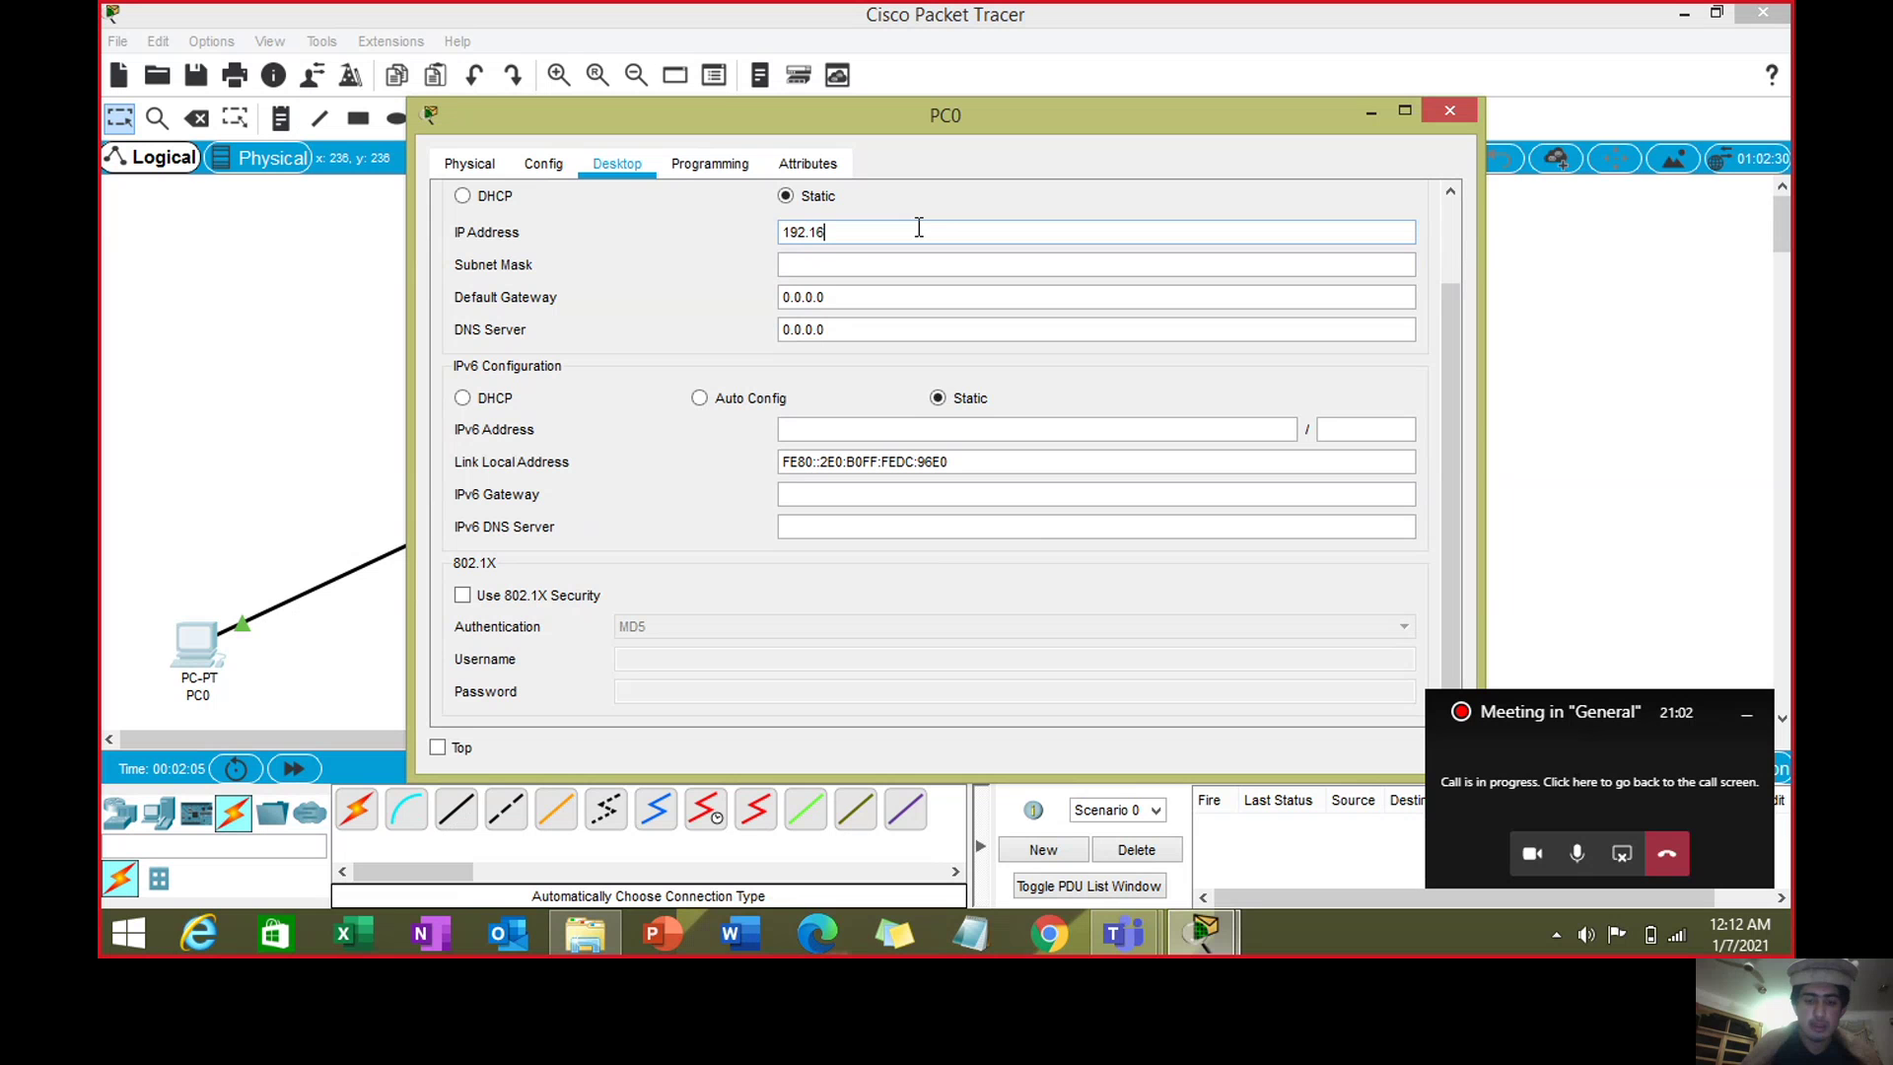
{"action": "type", "text": "58.2"}
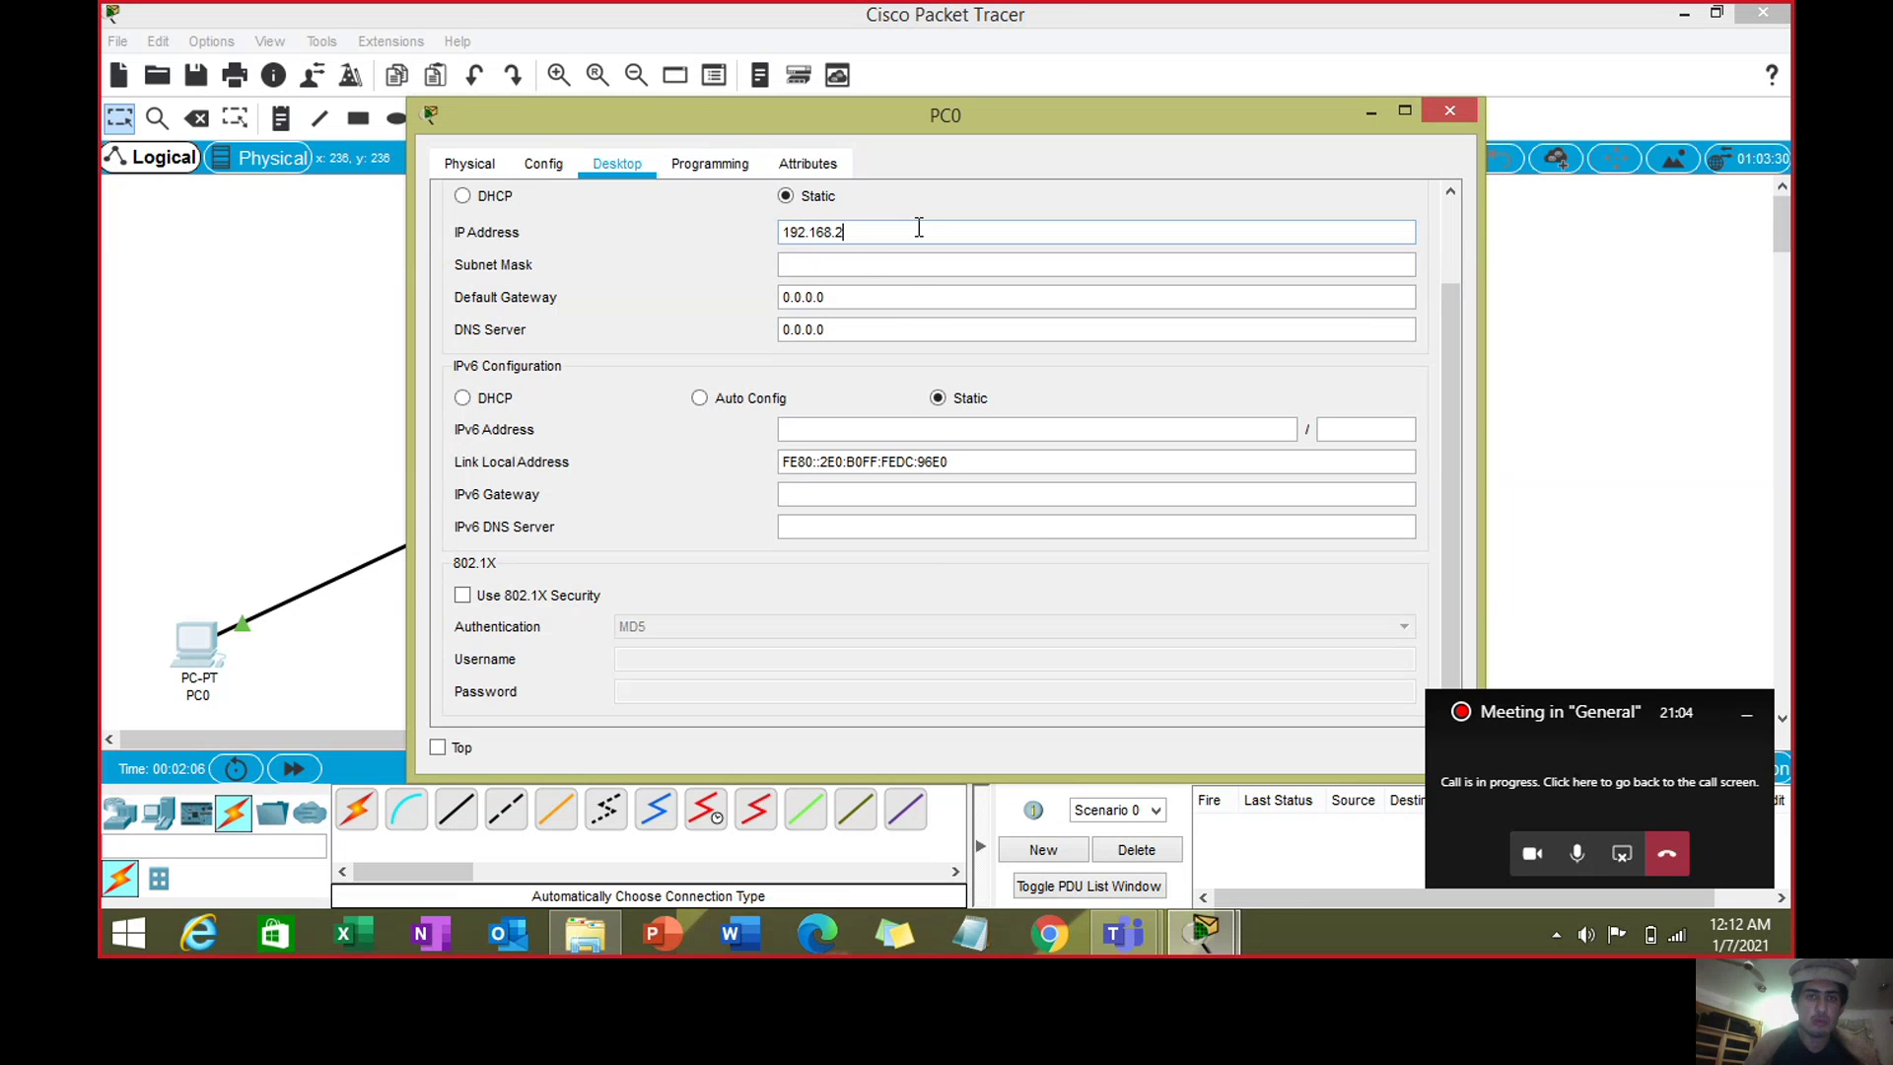
{"action": "type", "text": ".2"}
- Set PC0's default gateway to 192.168.2.1 and close its window
{"action": "left_click", "coordinate": [915, 301]}
{"action": "double_click", "coordinate": [913, 300]}
{"action": "key", "text": "BackSpace"}
{"action": "double_click", "coordinate": [910, 237]}
{"action": "key", "text": "ctrl+c"}
{"action": "left_click", "coordinate": [882, 300]}
{"action": "key", "text": "ctrl+v"}
{"action": "key", "text": "BackSpace"}
{"action": "type", "text": "1"}
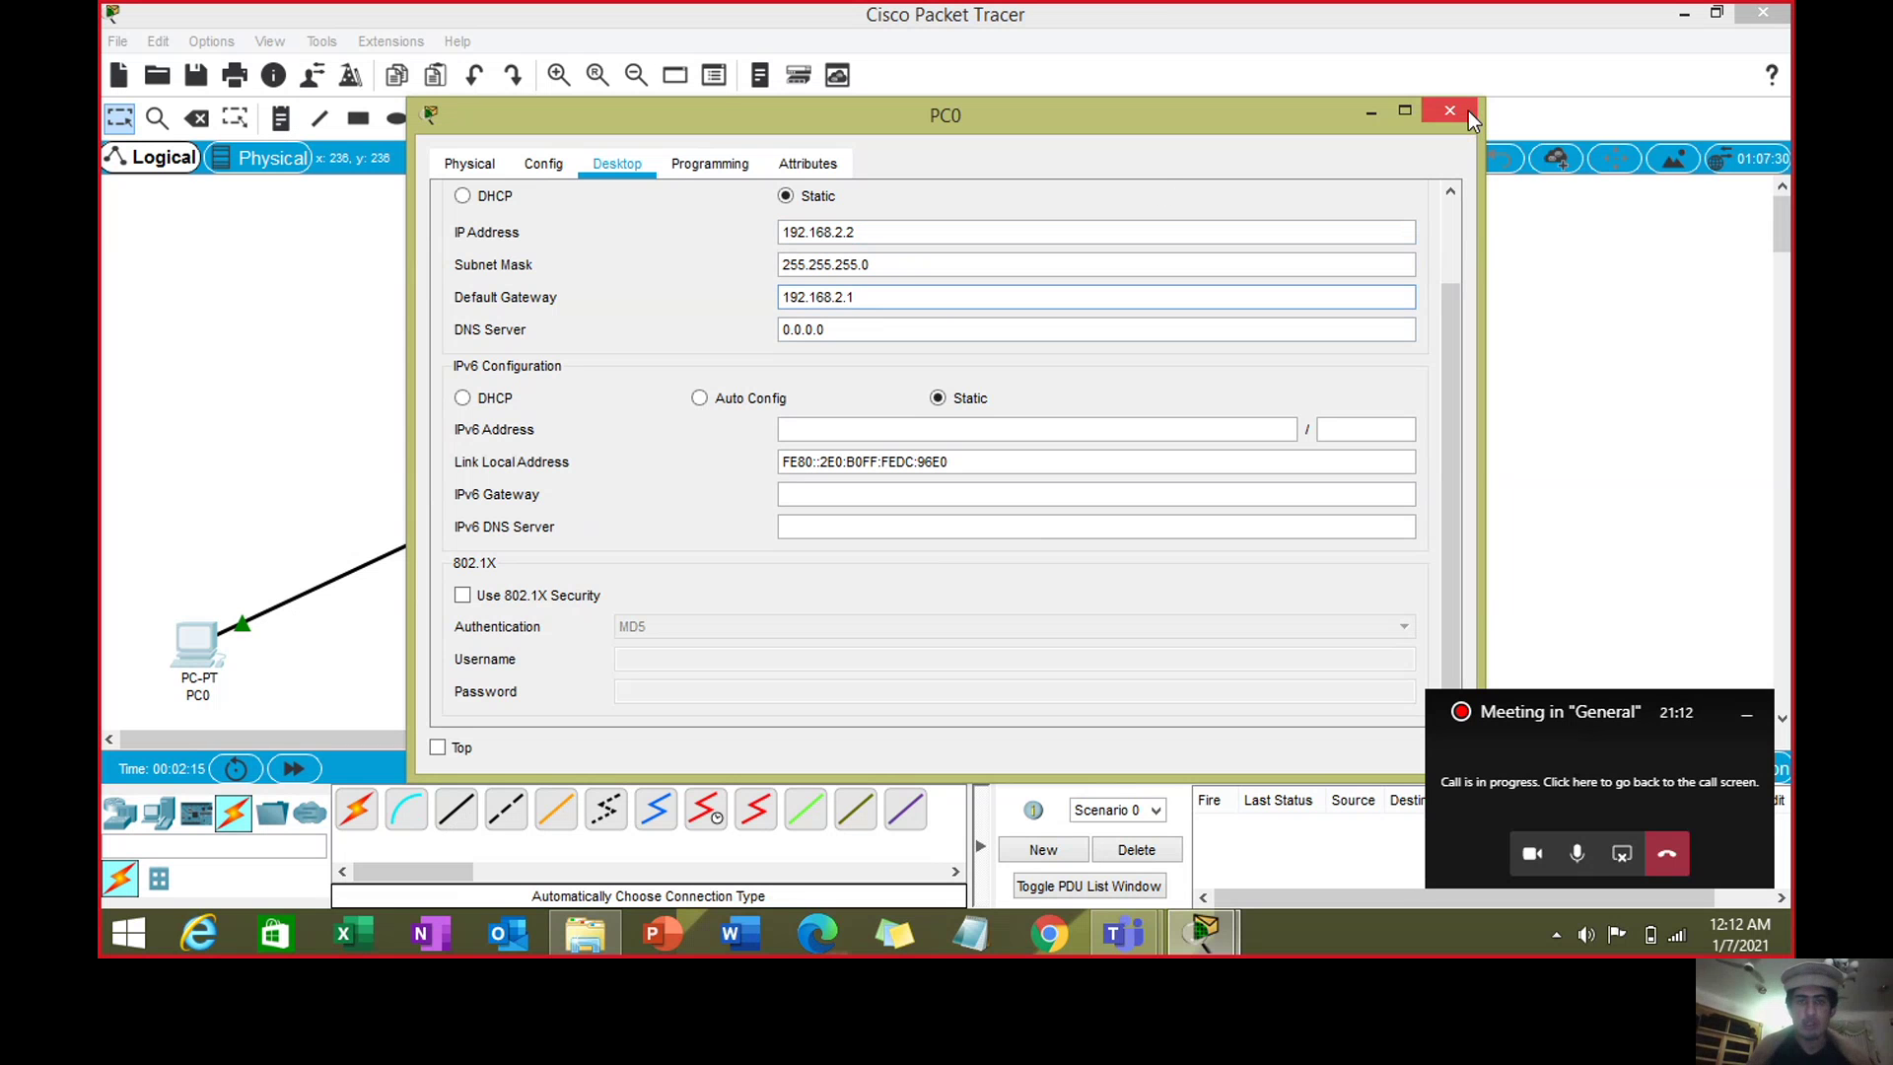
{"action": "left_click", "coordinate": [1465, 110]}
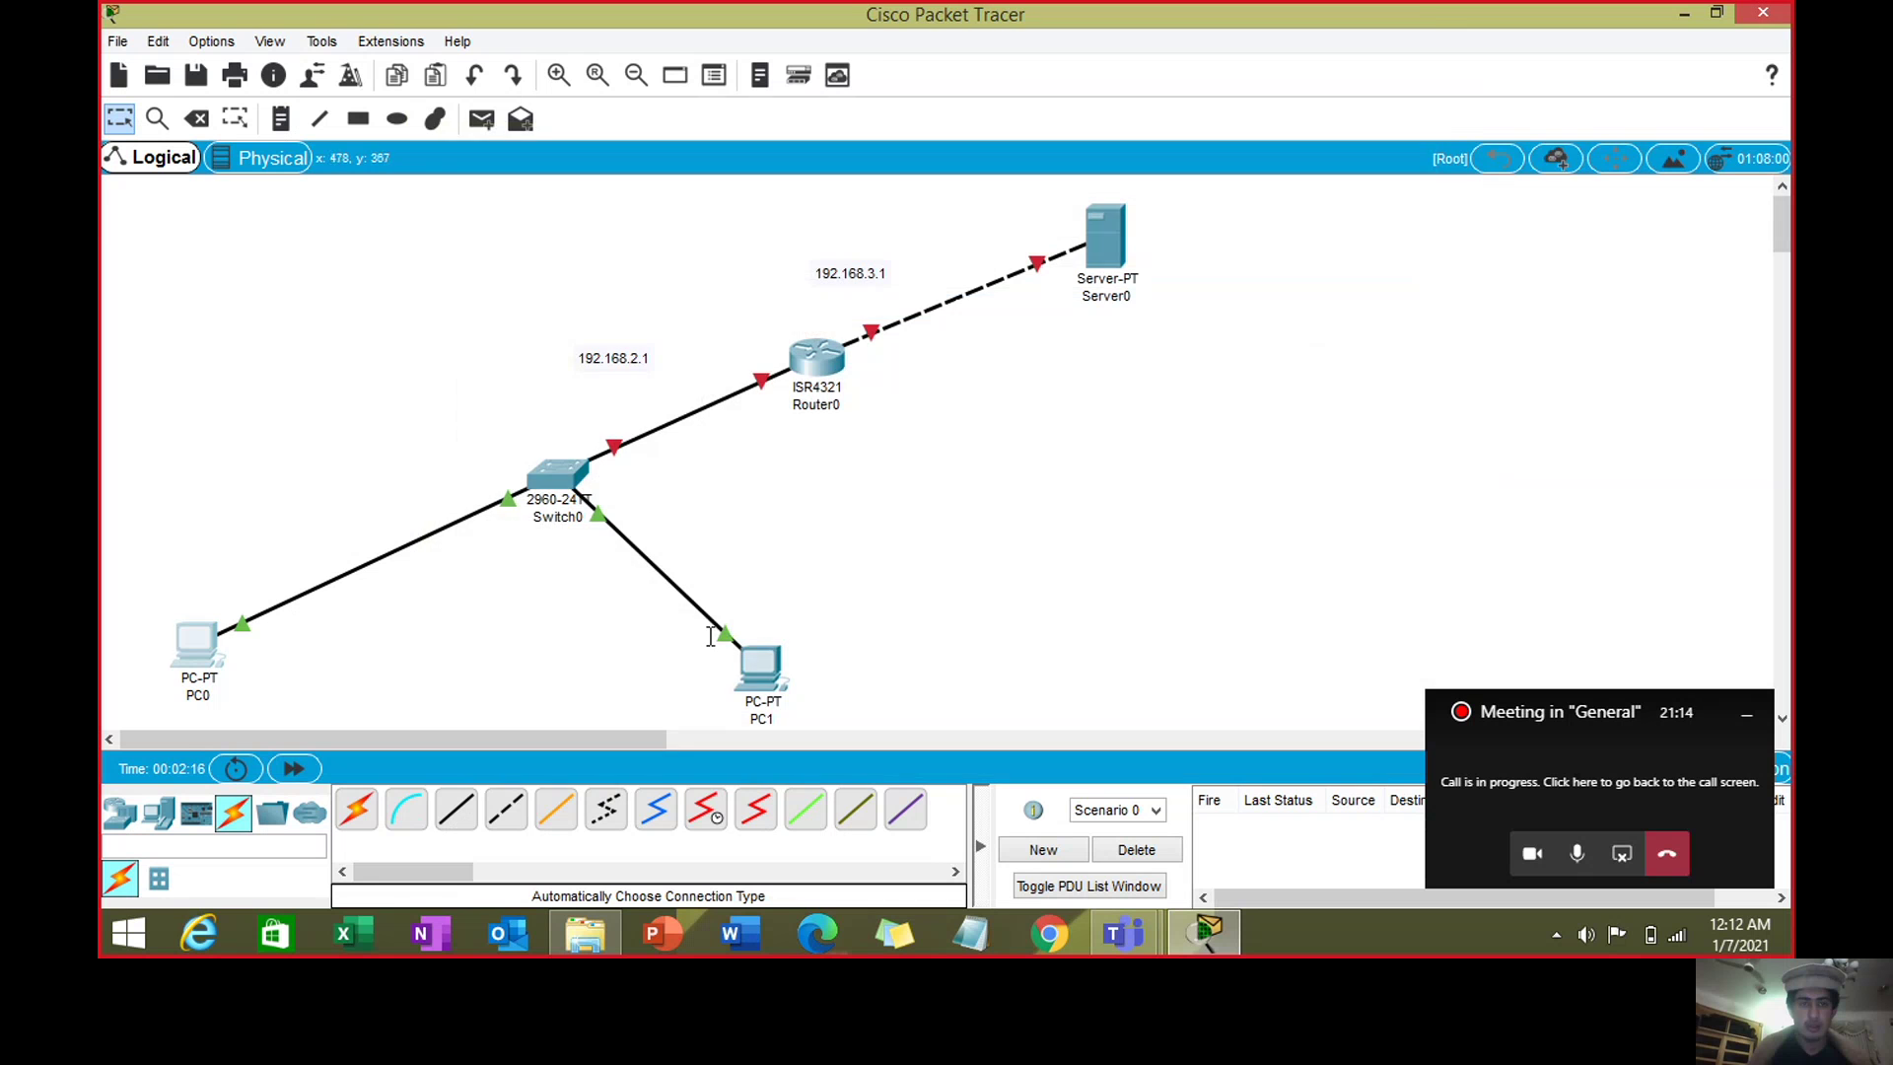
- Give PC1 the static address 192.168.2.3 with mask 255.255.255.0
{"action": "left_click", "coordinate": [762, 668]}
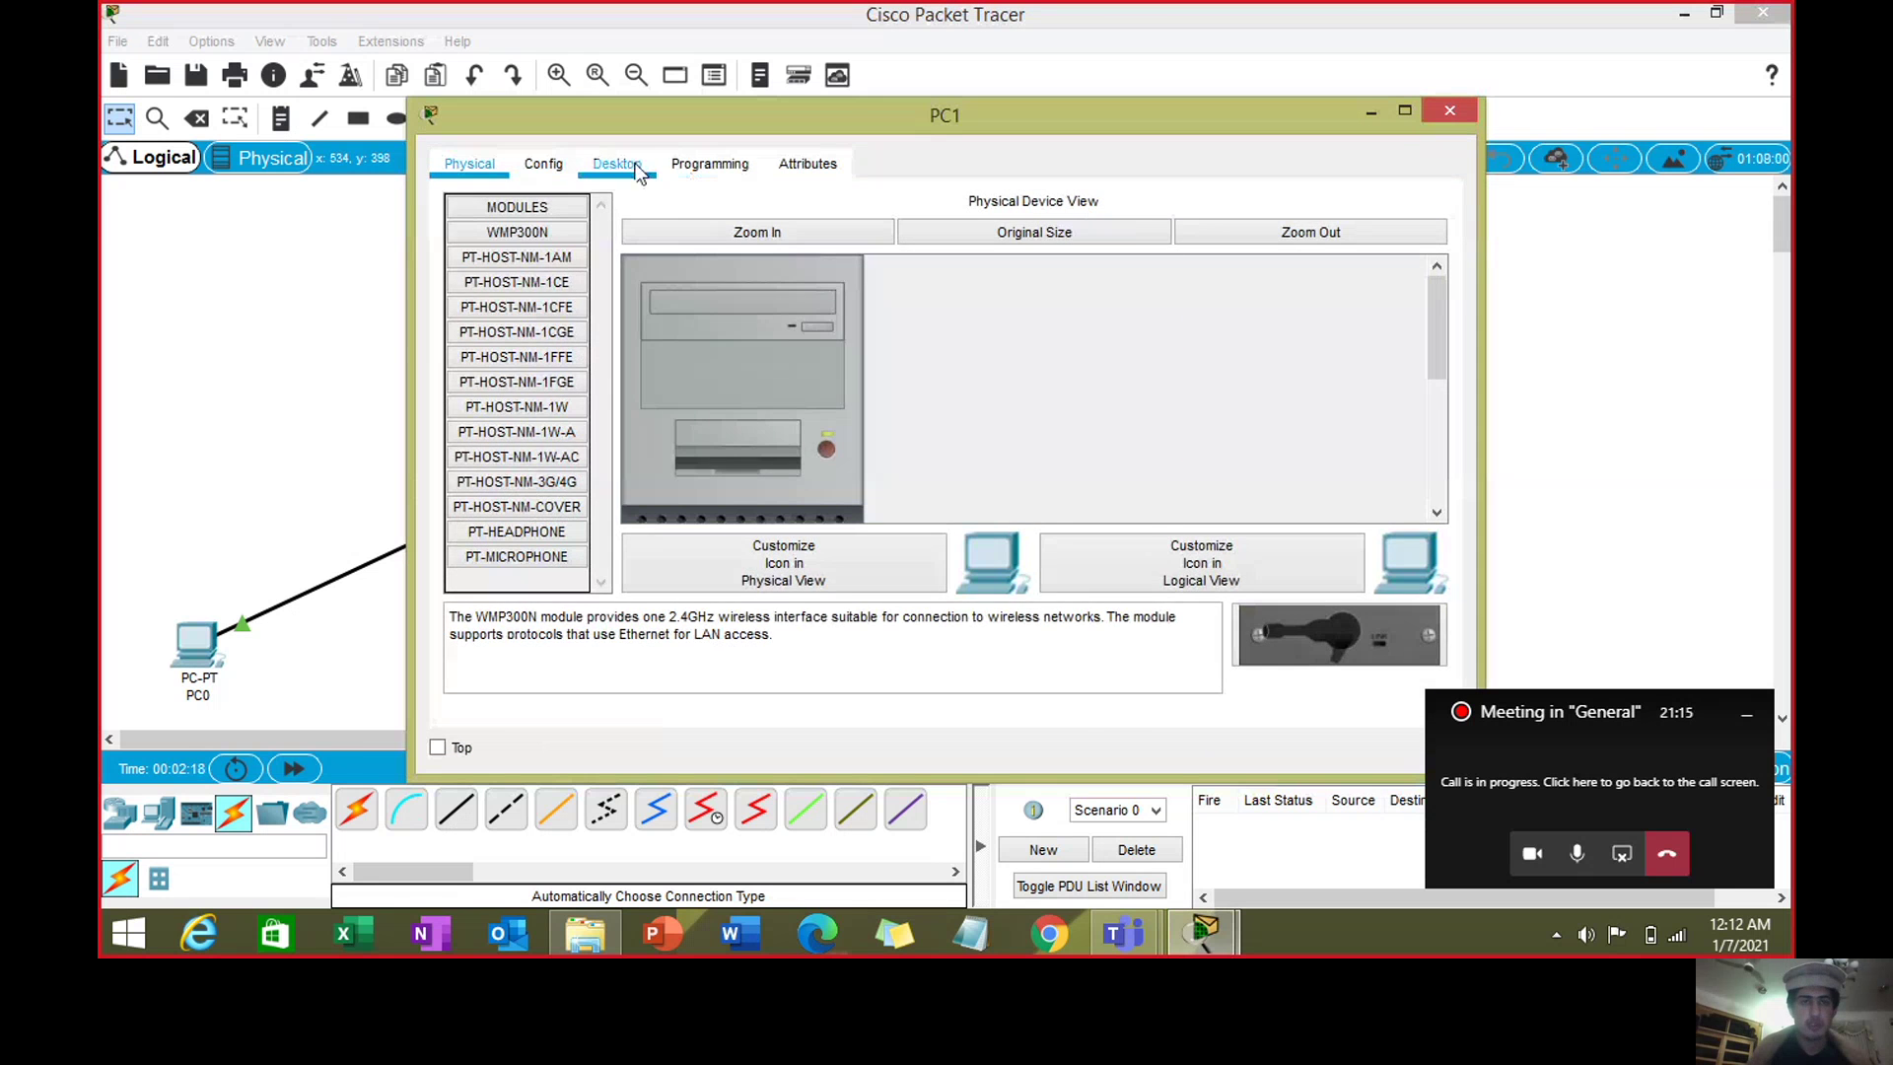
{"action": "left_click", "coordinate": [636, 168]}
{"action": "left_click", "coordinate": [505, 246]}
{"action": "scroll", "coordinate": [861, 237], "scroll_direction": "down", "scroll_amount": 3}
{"action": "left_click", "coordinate": [862, 233]}
{"action": "type", "text": "192.168.2.2"}
{"action": "key", "text": "BackSpace"}
{"action": "type", "text": "3"}
{"action": "key", "text": "Tab"}
- Set PC1's default gateway to 192.168.2.1 and close its window
{"action": "left_click", "coordinate": [858, 296]}
{"action": "double_click", "coordinate": [859, 297]}
{"action": "left_click", "coordinate": [858, 297]}
{"action": "key", "text": "BackSpace"}
{"action": "key", "text": "BackSpace"}
{"action": "key", "text": "BackSpace"}
{"action": "key", "text": "BackSpace"}
{"action": "key", "text": "BackSpace"}
{"action": "key", "text": "BackSpace"}
{"action": "key", "text": "BackSpace"}
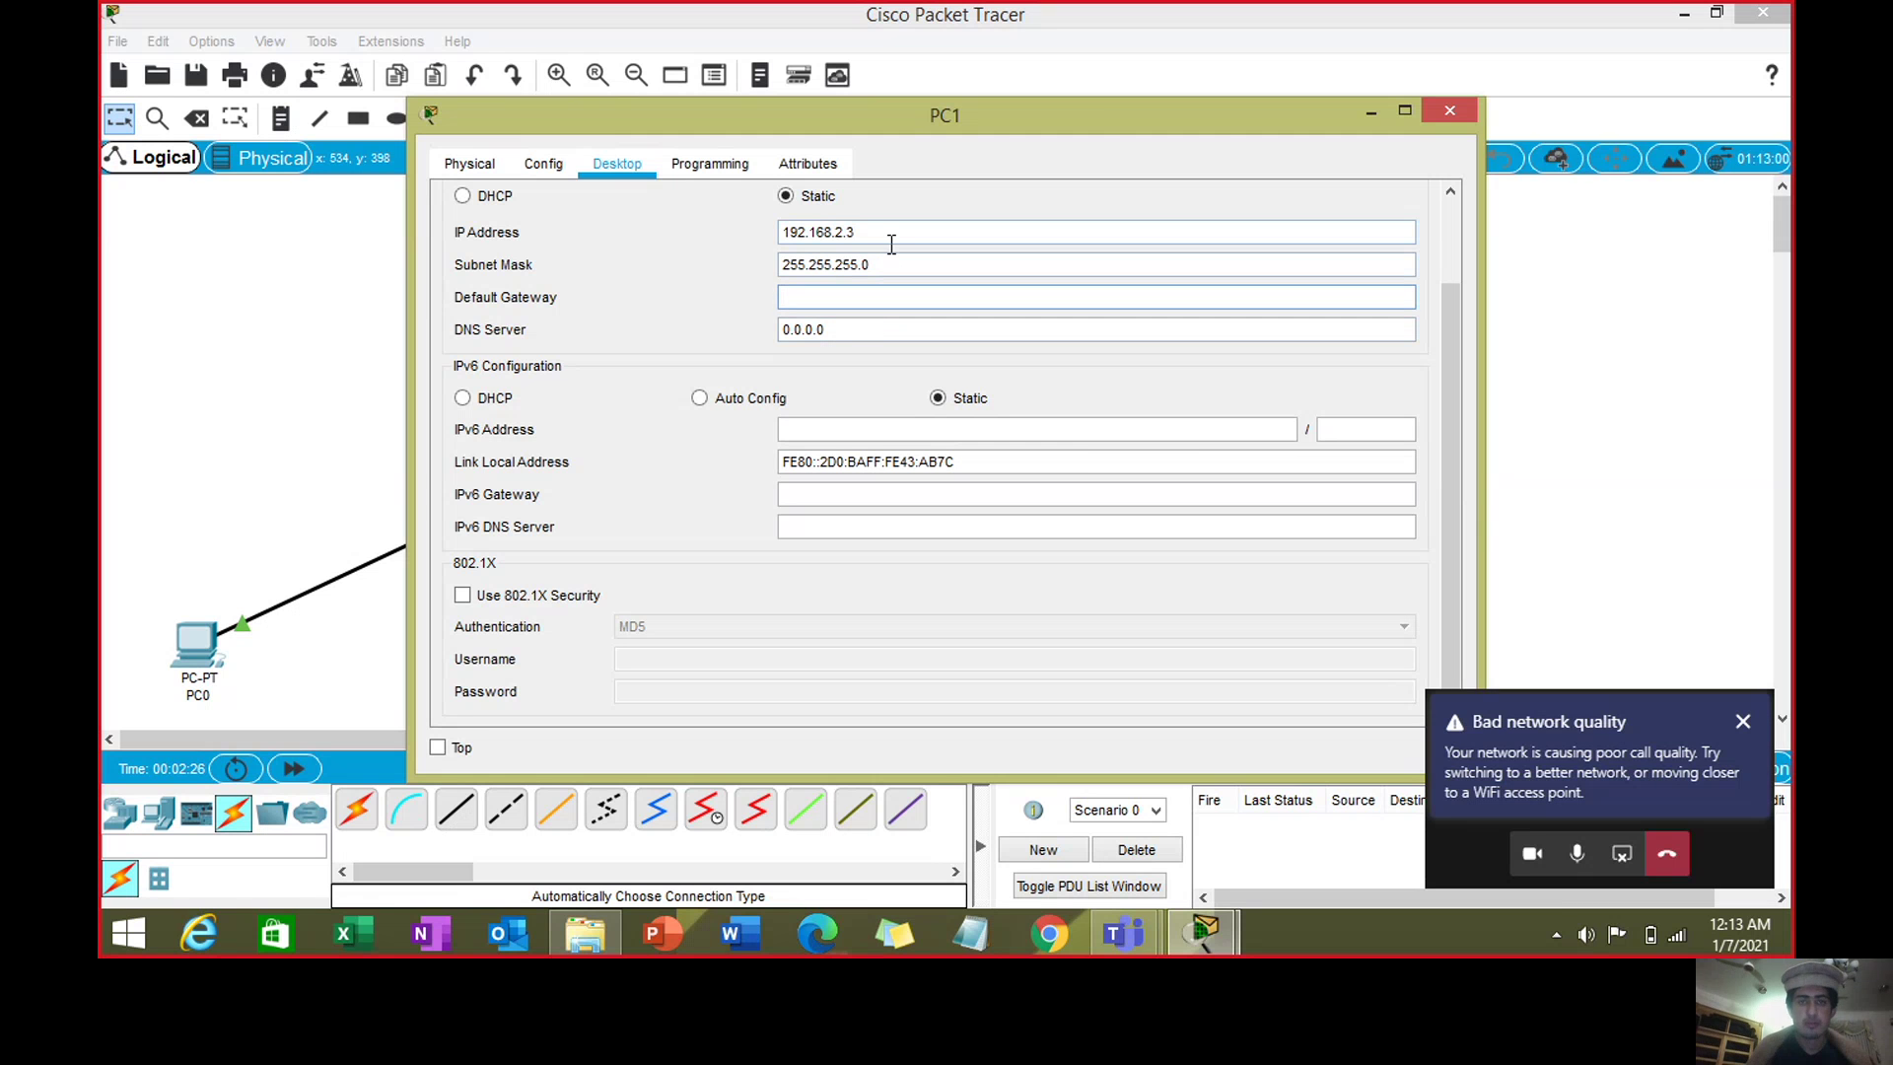
{"action": "double_click", "coordinate": [891, 241]}
{"action": "left_click", "coordinate": [872, 292]}
{"action": "type", "text": "192.168.2.1"}
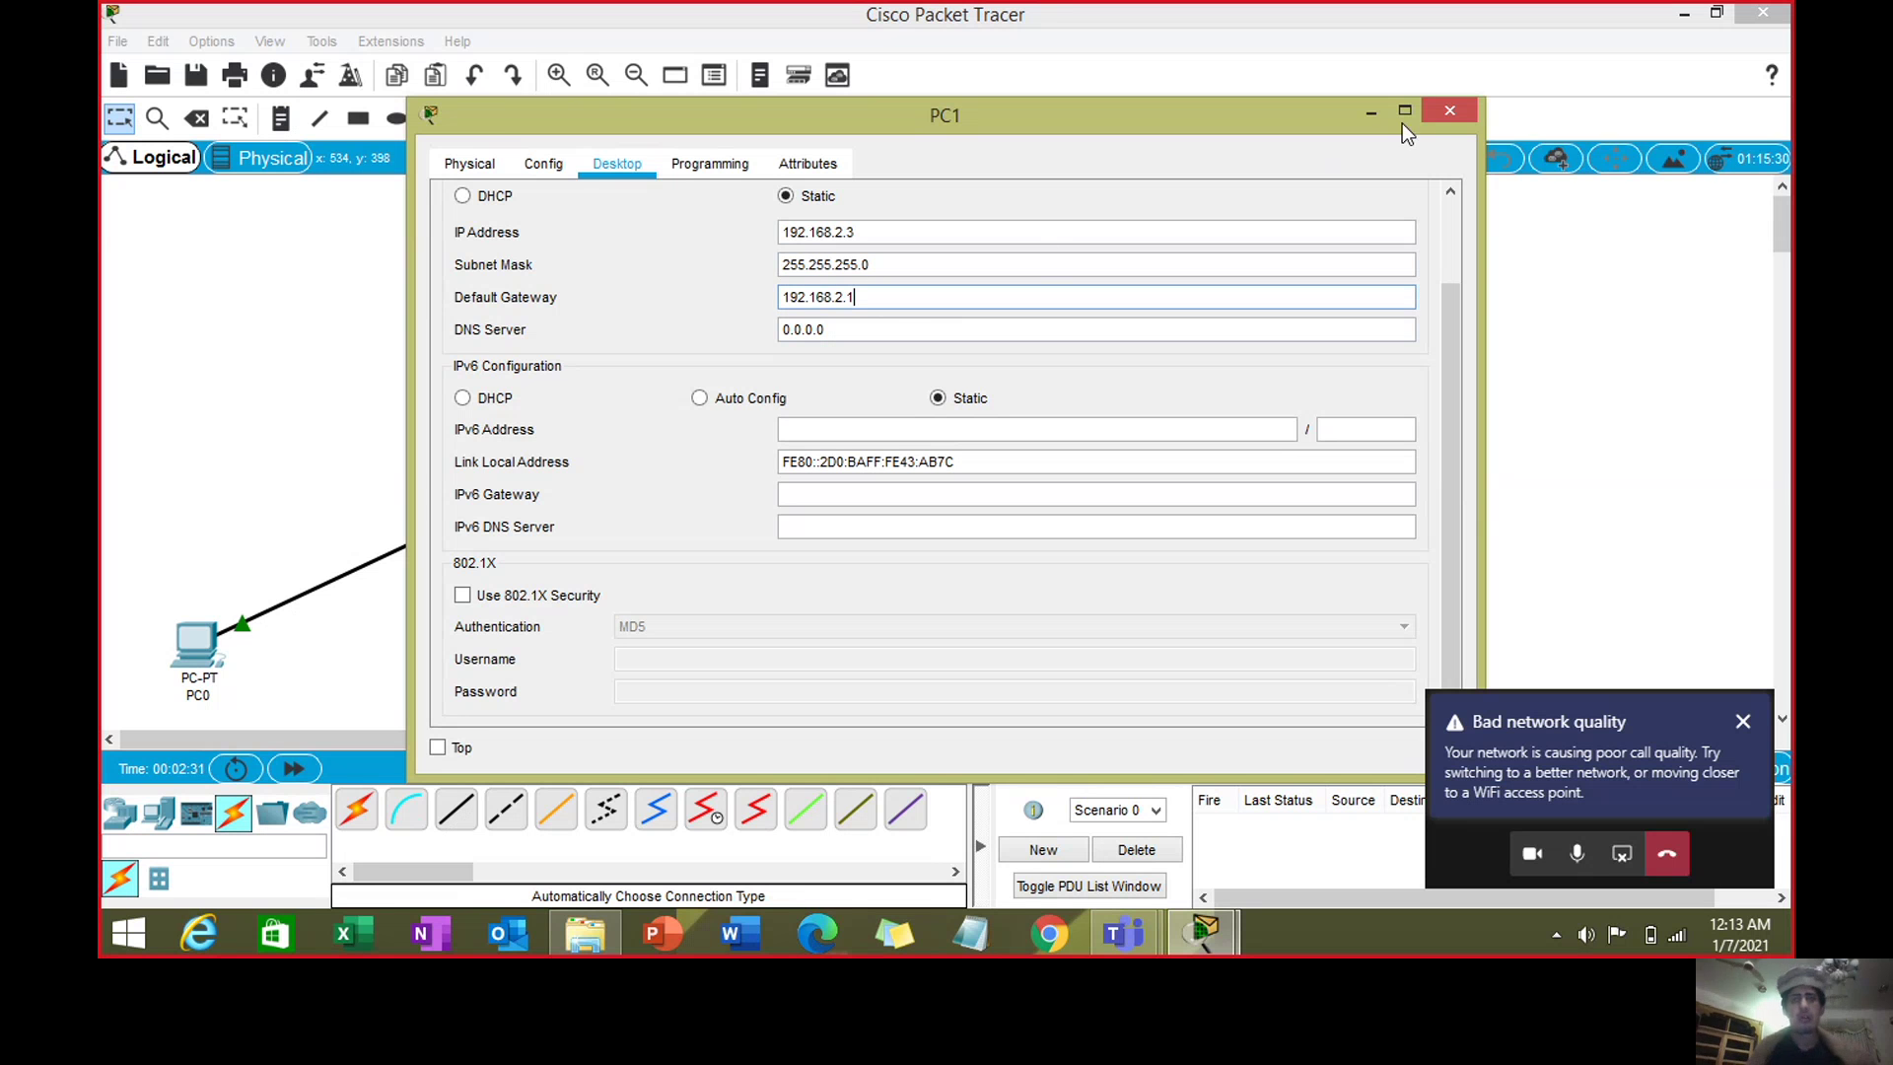
{"action": "left_click", "coordinate": [1448, 111]}
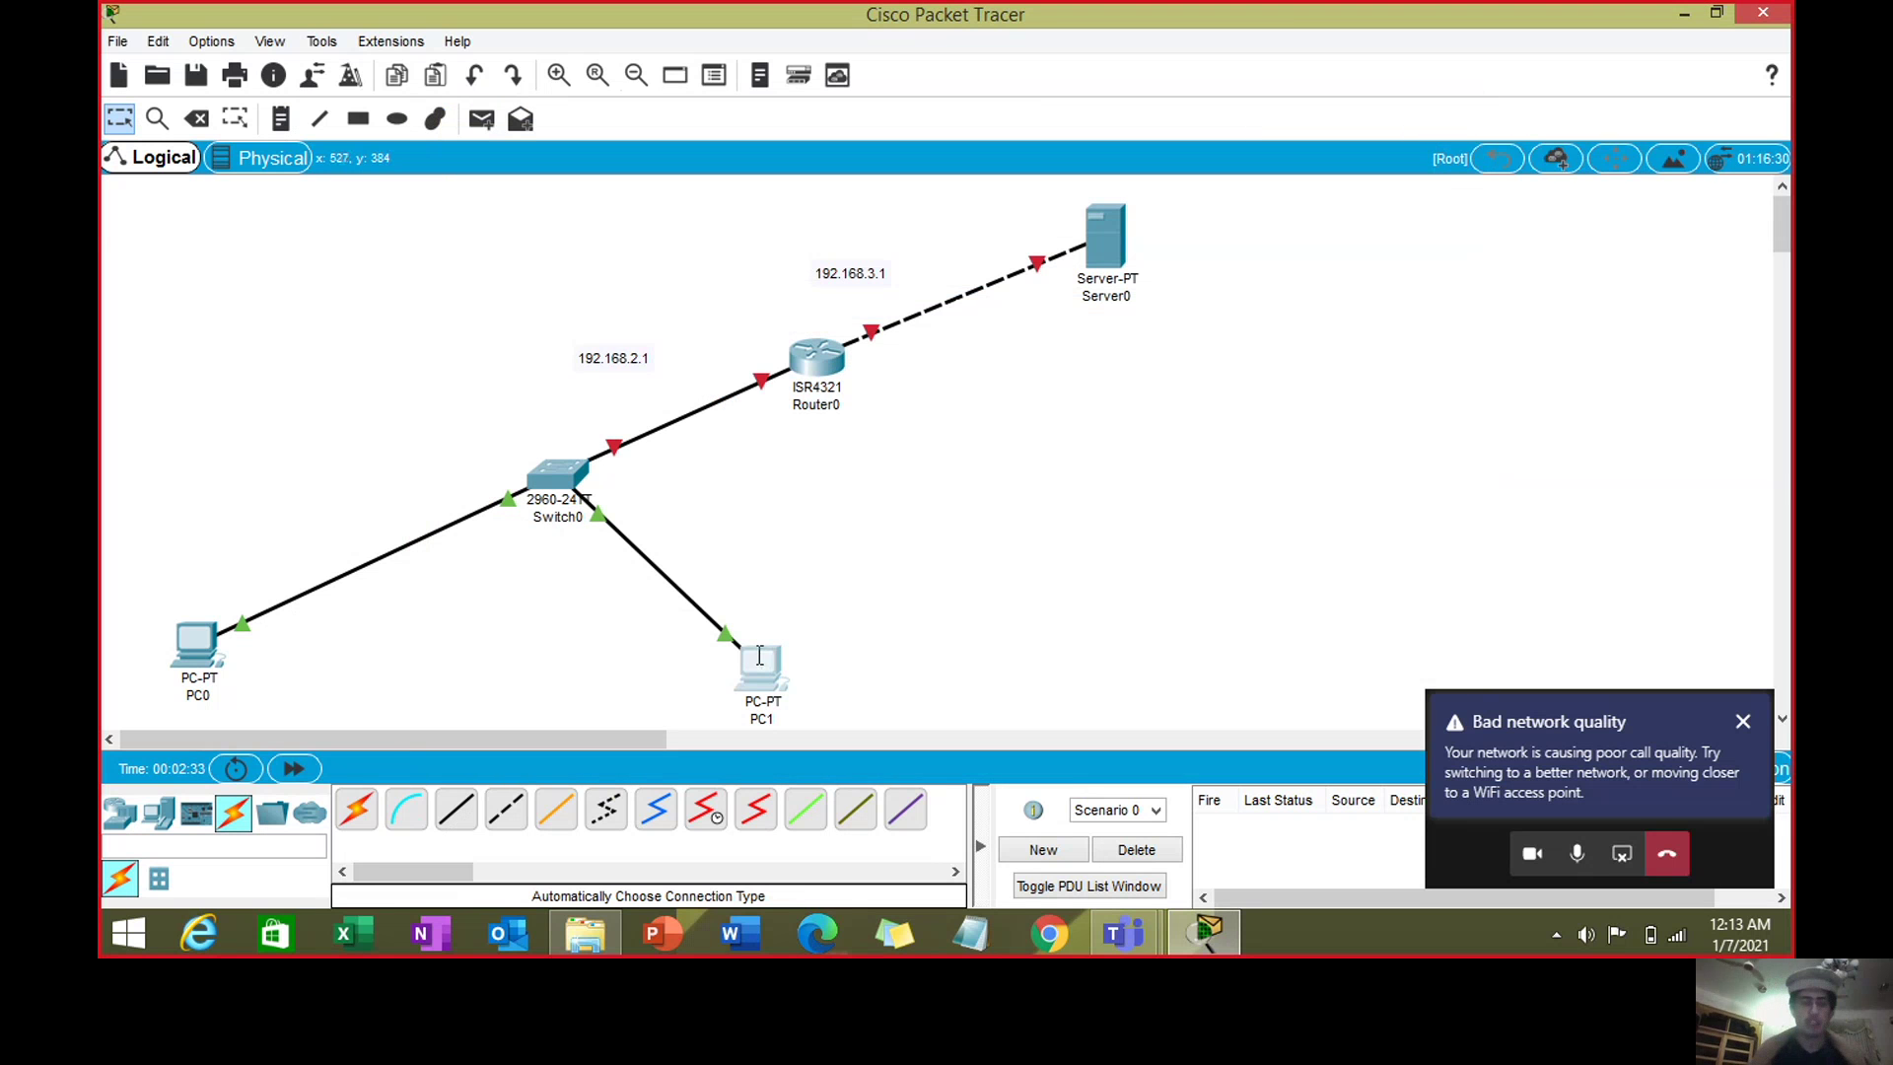
{"action": "mouse_move", "coordinate": [759, 656]}
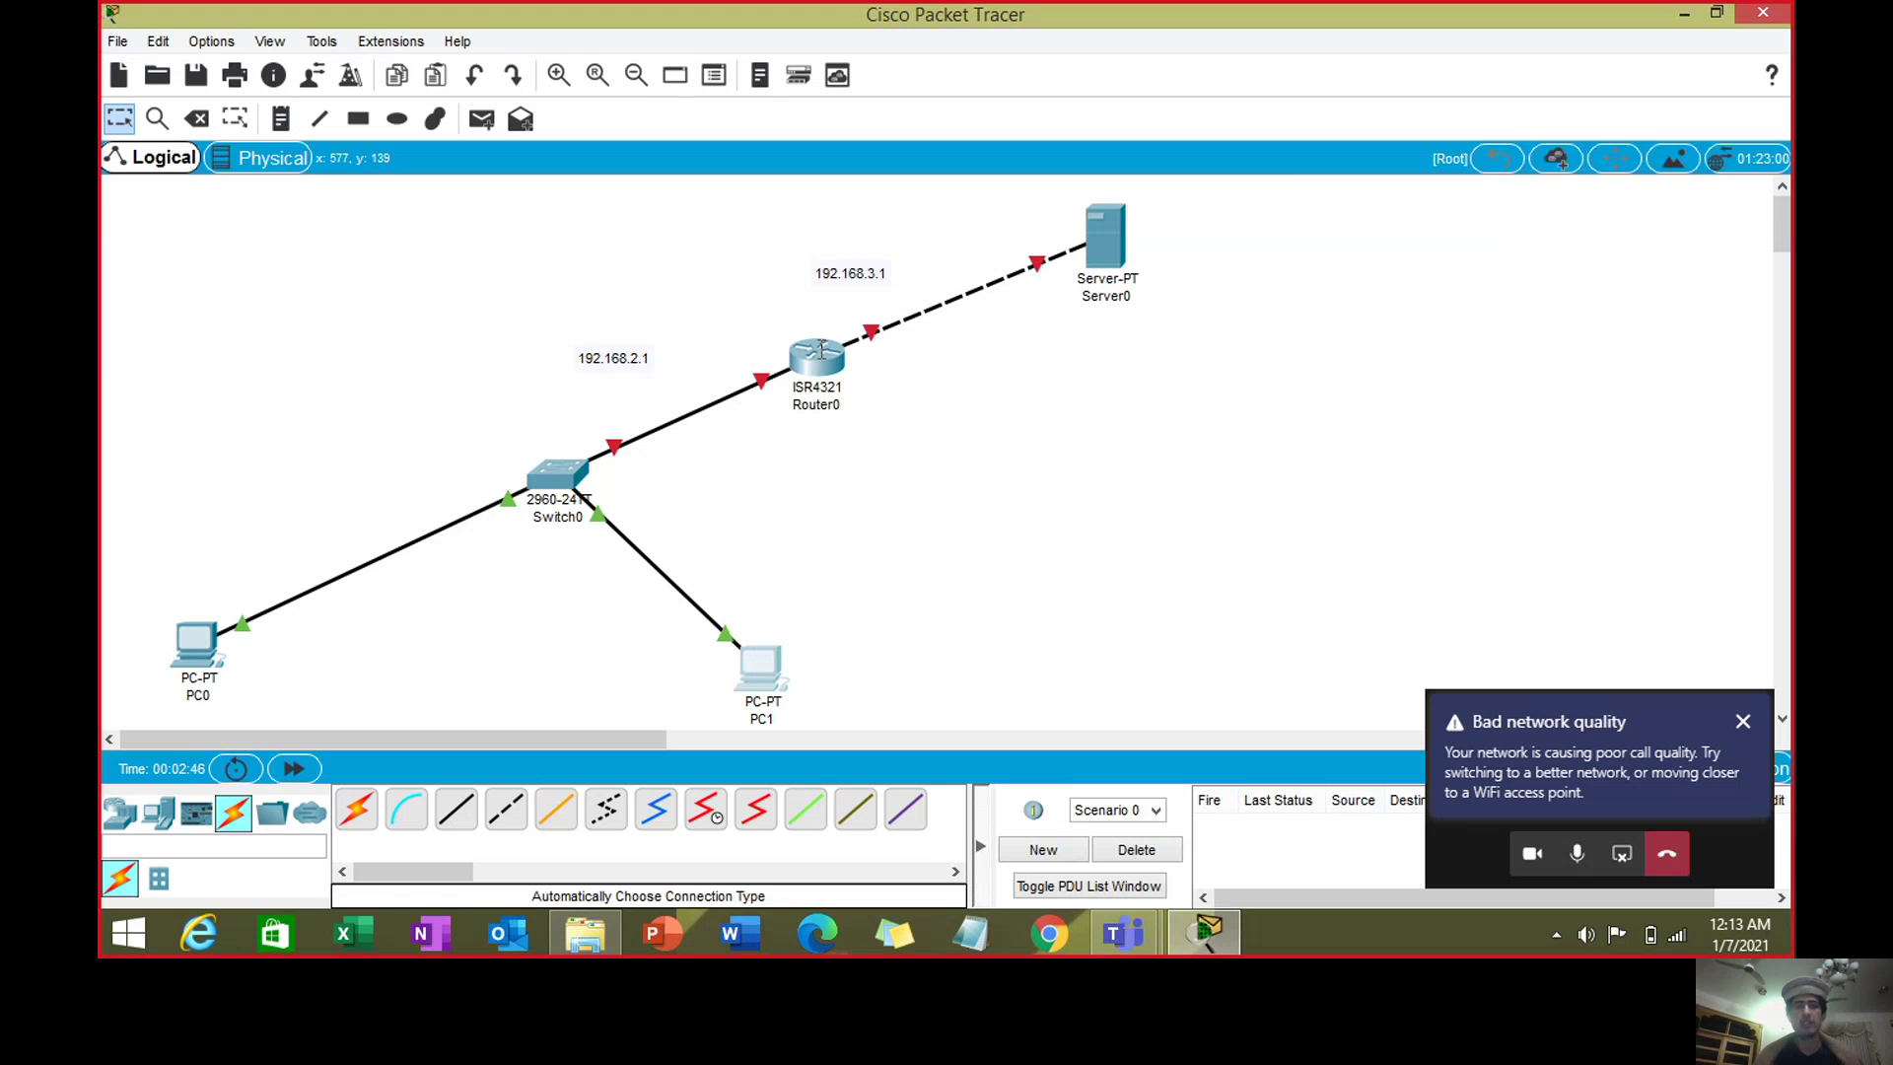
- In Router0's CLI, decline the initial configuration dialog and enter privileged mode with enable
{"action": "left_click", "coordinate": [820, 349]}
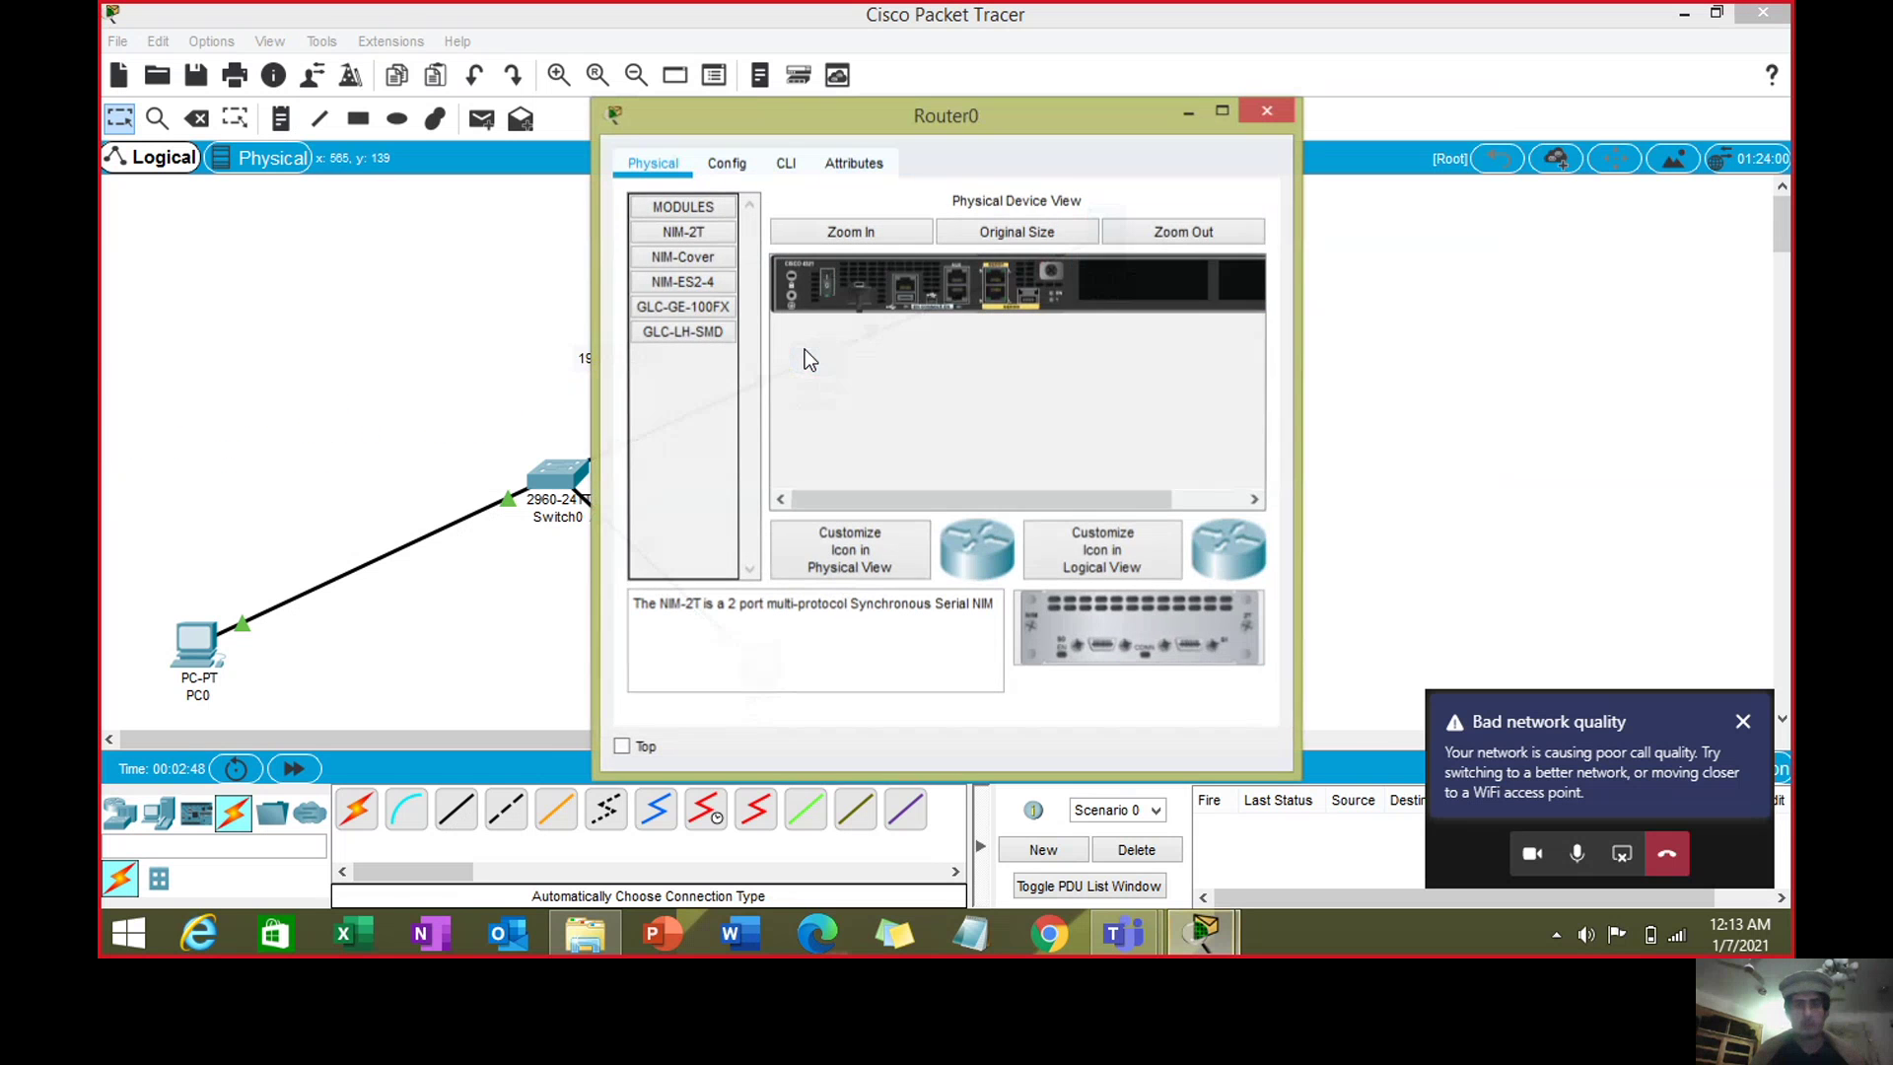
{"action": "left_click", "coordinate": [781, 160]}
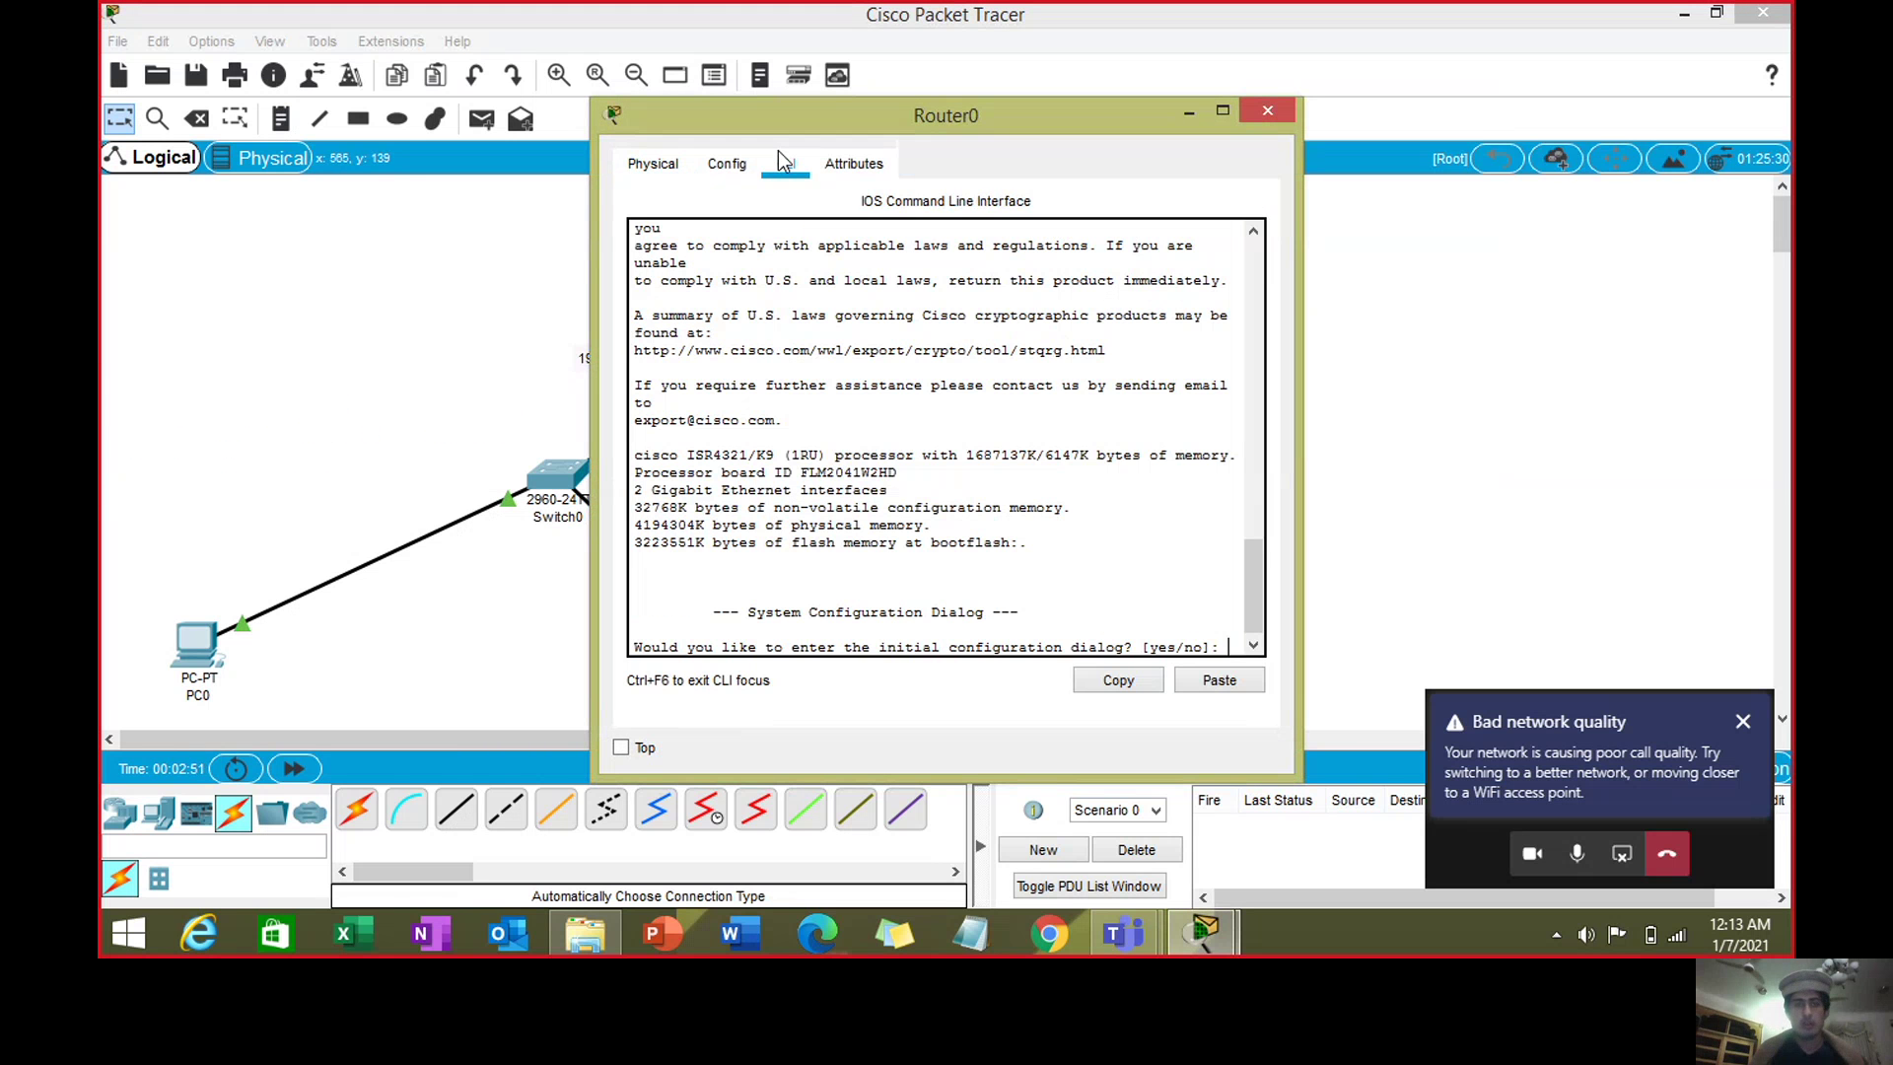
{"action": "type", "text": "no"}
{"action": "key", "text": "Return"}
{"action": "key", "text": "Return"}
{"action": "type", "text": "ena"}
{"action": "key", "text": "Tab"}
{"action": "key", "text": "Return"}
- Enter configure terminal, start typing interface gigabitEthernet, then minimize the router window
{"action": "type", "text": "conf"}
{"action": "key", "text": "Tab"}
{"action": "type", "text": "ter"}
{"action": "key", "text": "Tab"}
{"action": "key", "text": "Return"}
{"action": "type", "text": "inter"}
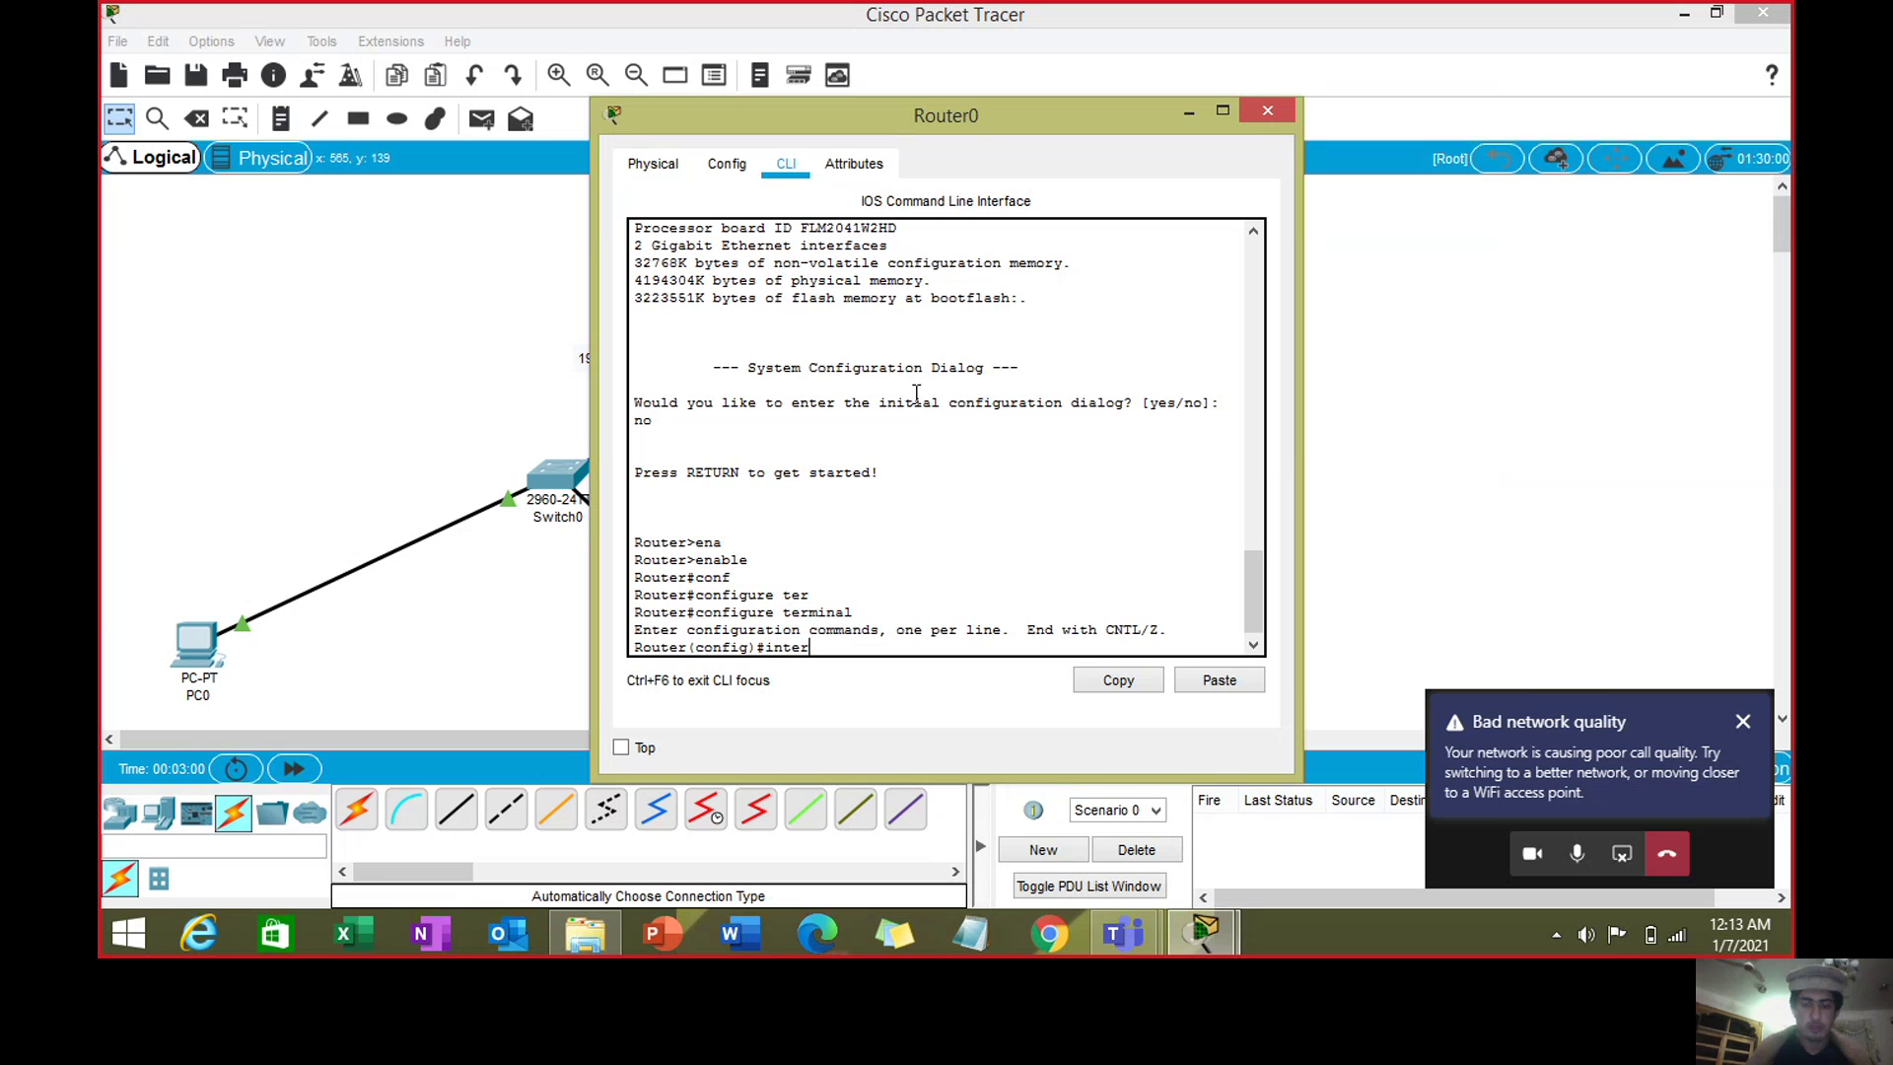
{"action": "key", "text": "Tab"}
{"action": "type", "text": "gig"}
{"action": "key", "text": "Tab"}
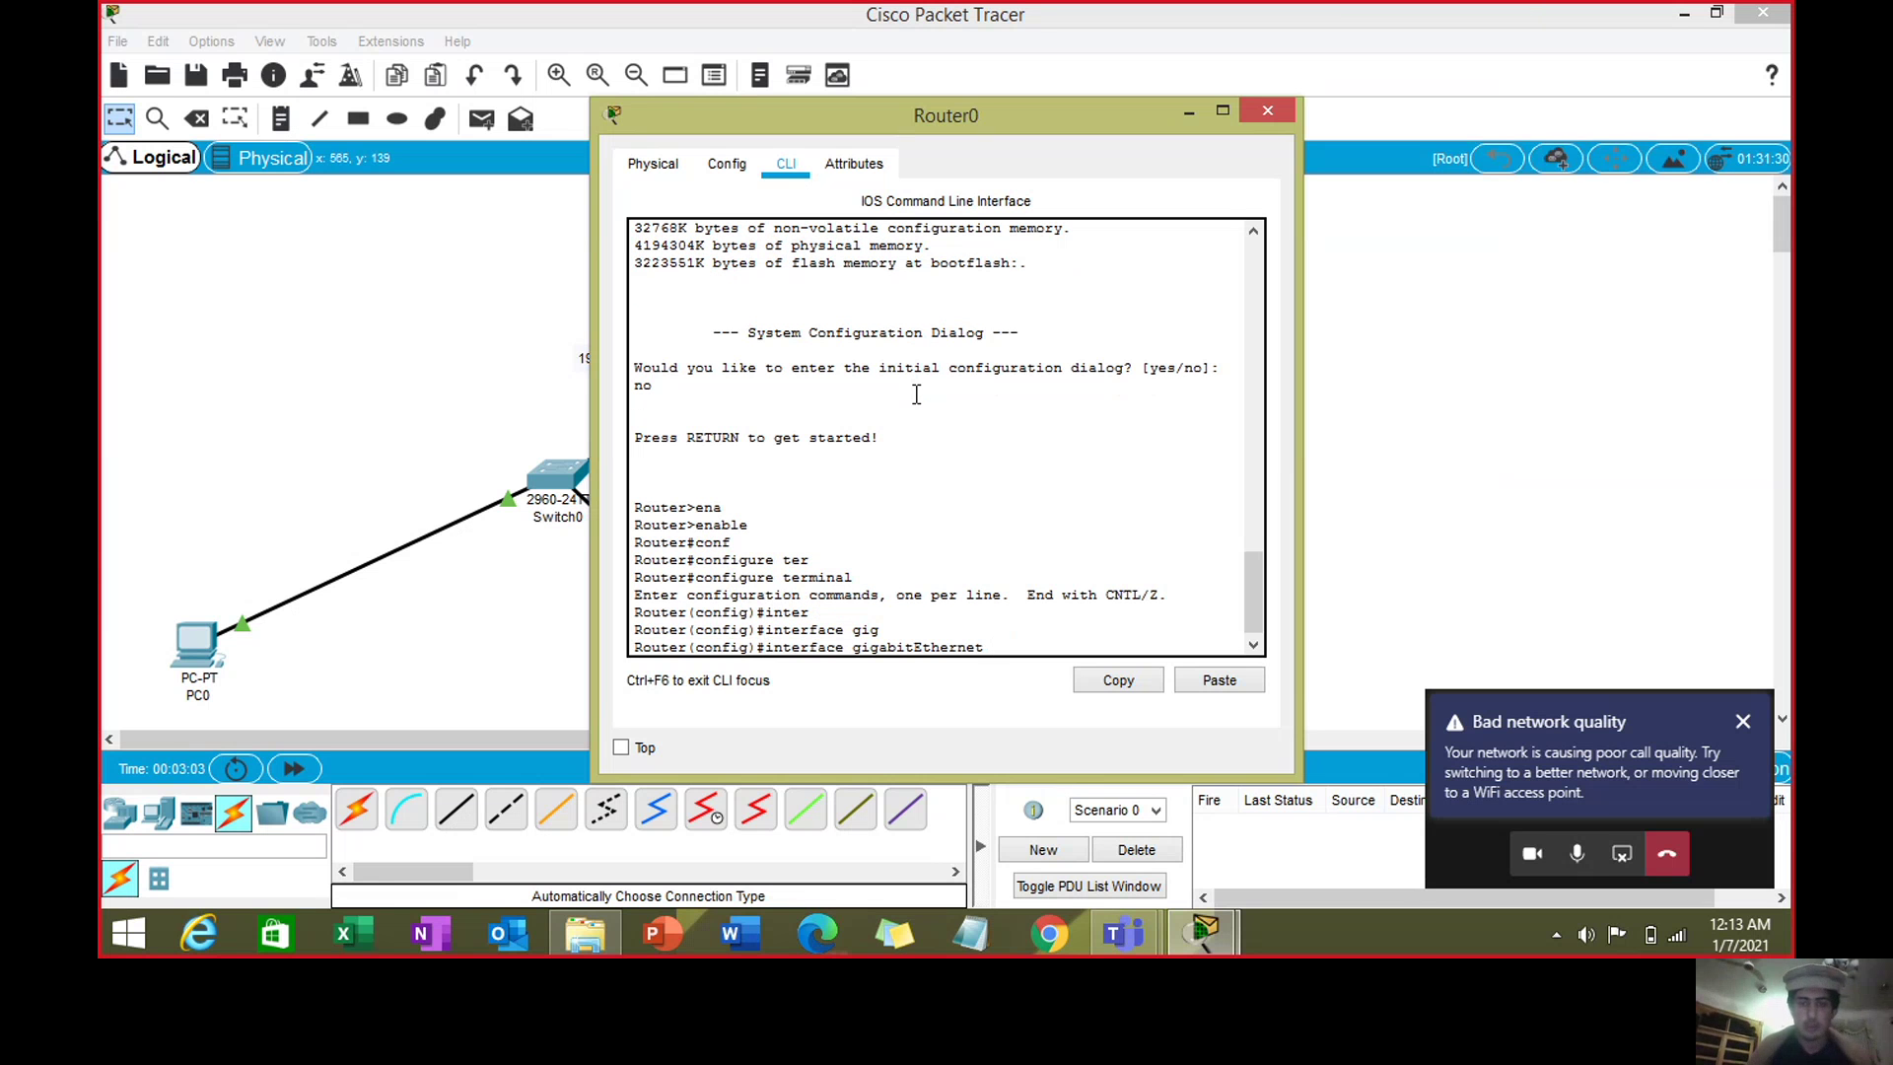
{"action": "left_click", "coordinate": [1188, 111]}
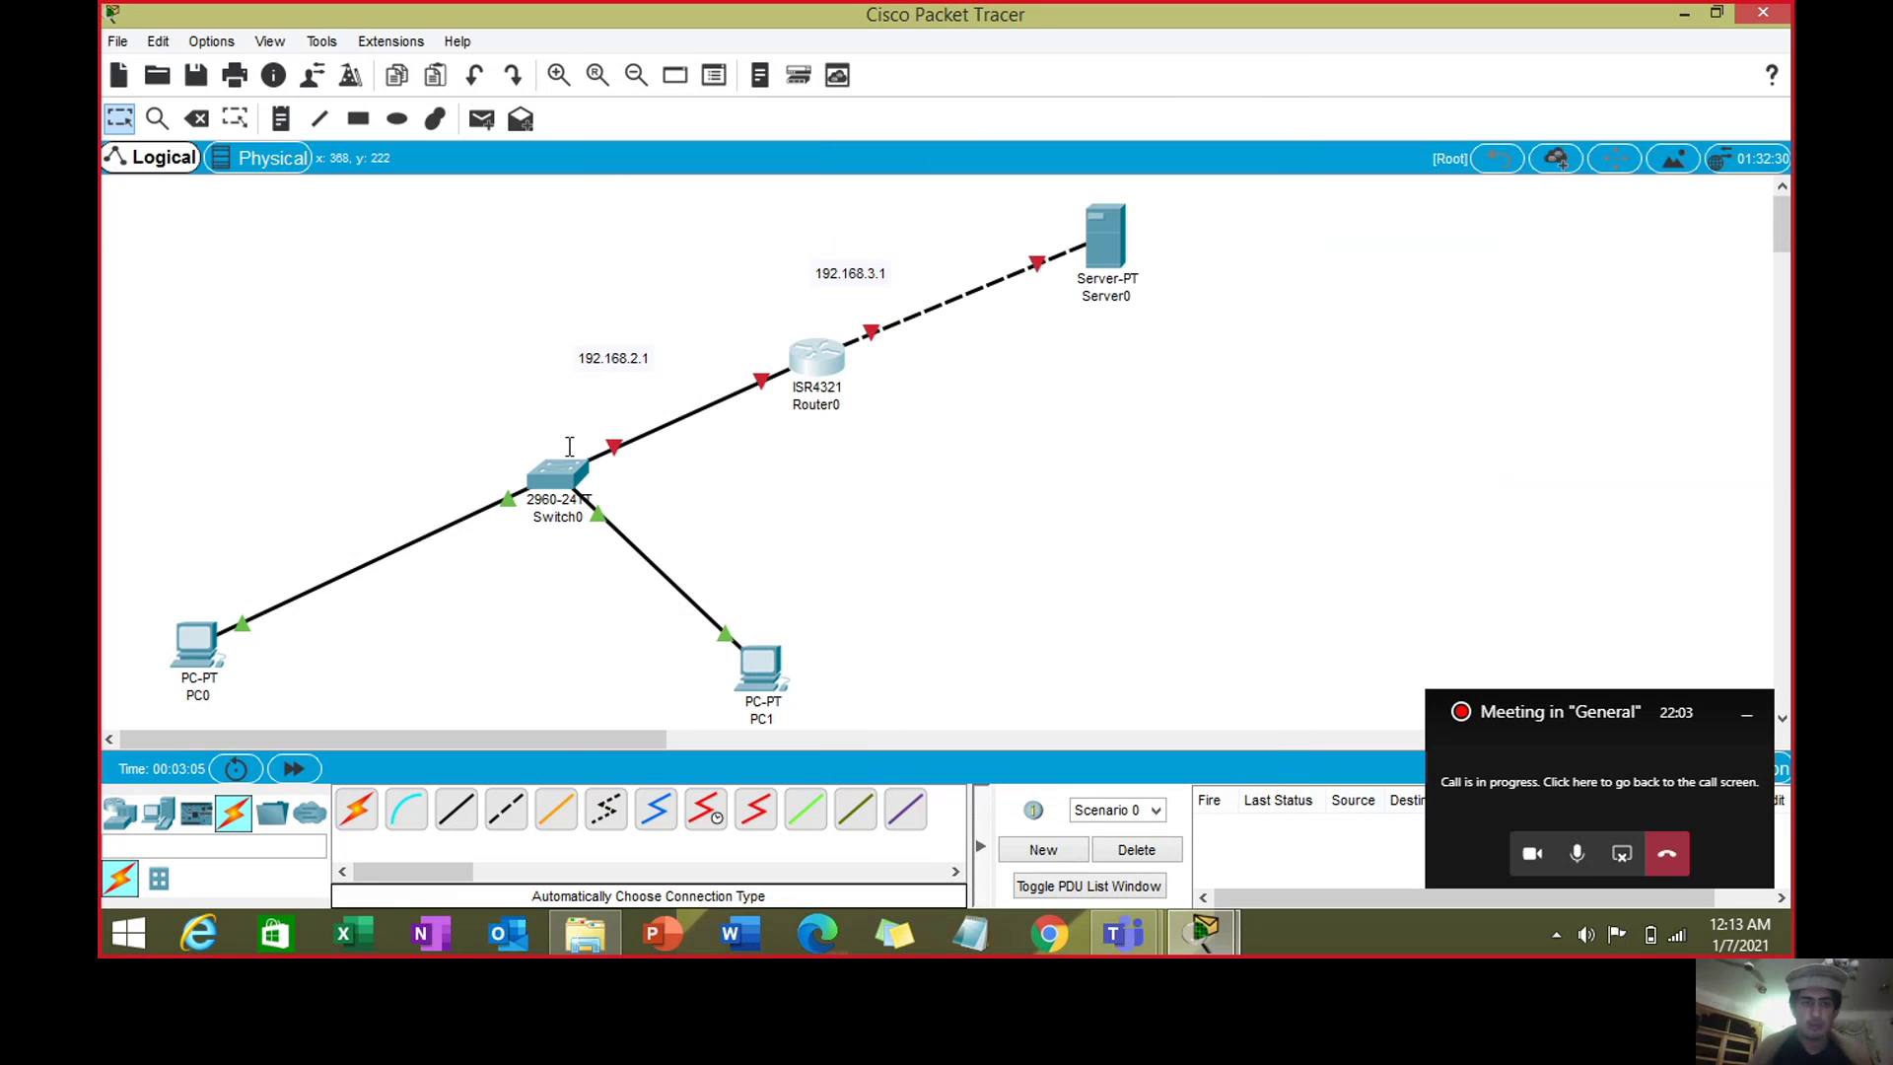
- Confirm the router's switch-facing port is Gig0/0/1, then restore Router0's CLI window
{"action": "mouse_move", "coordinate": [613, 442]}
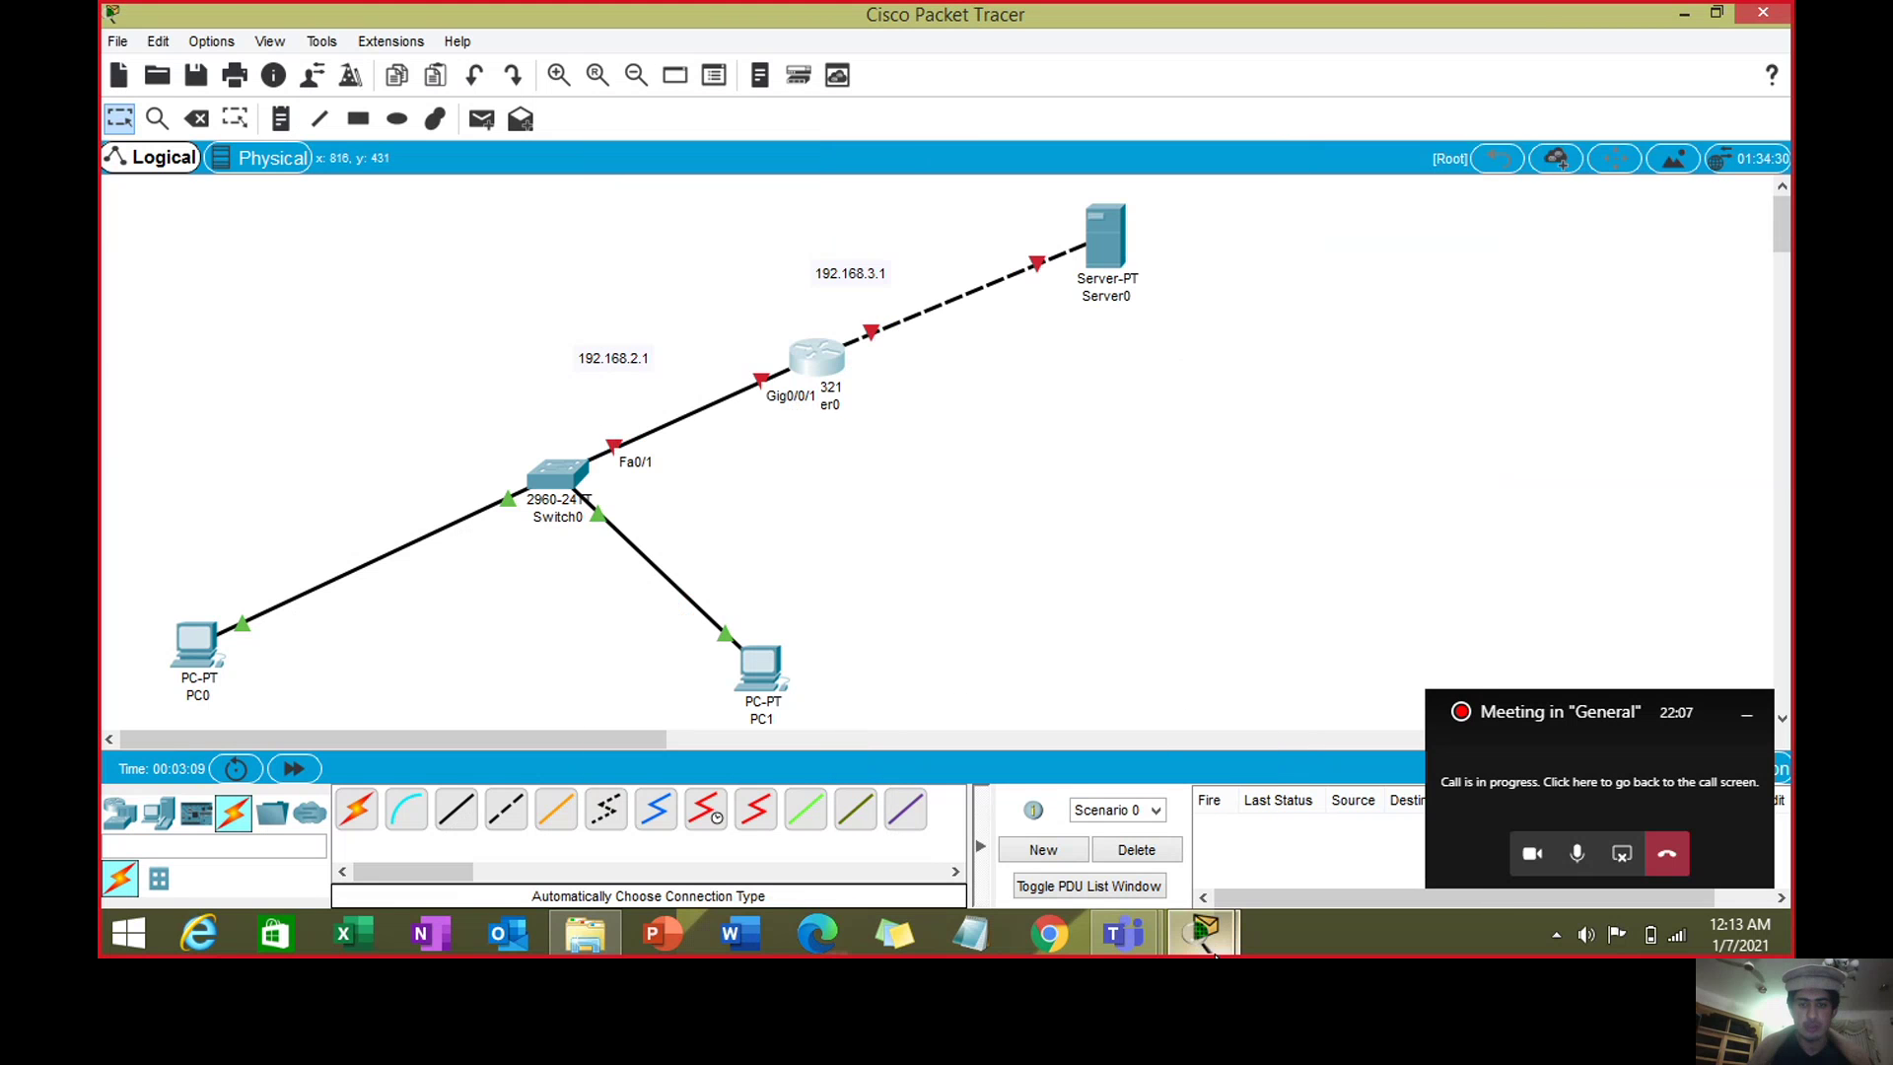
{"action": "mouse_move", "coordinate": [1215, 955]}
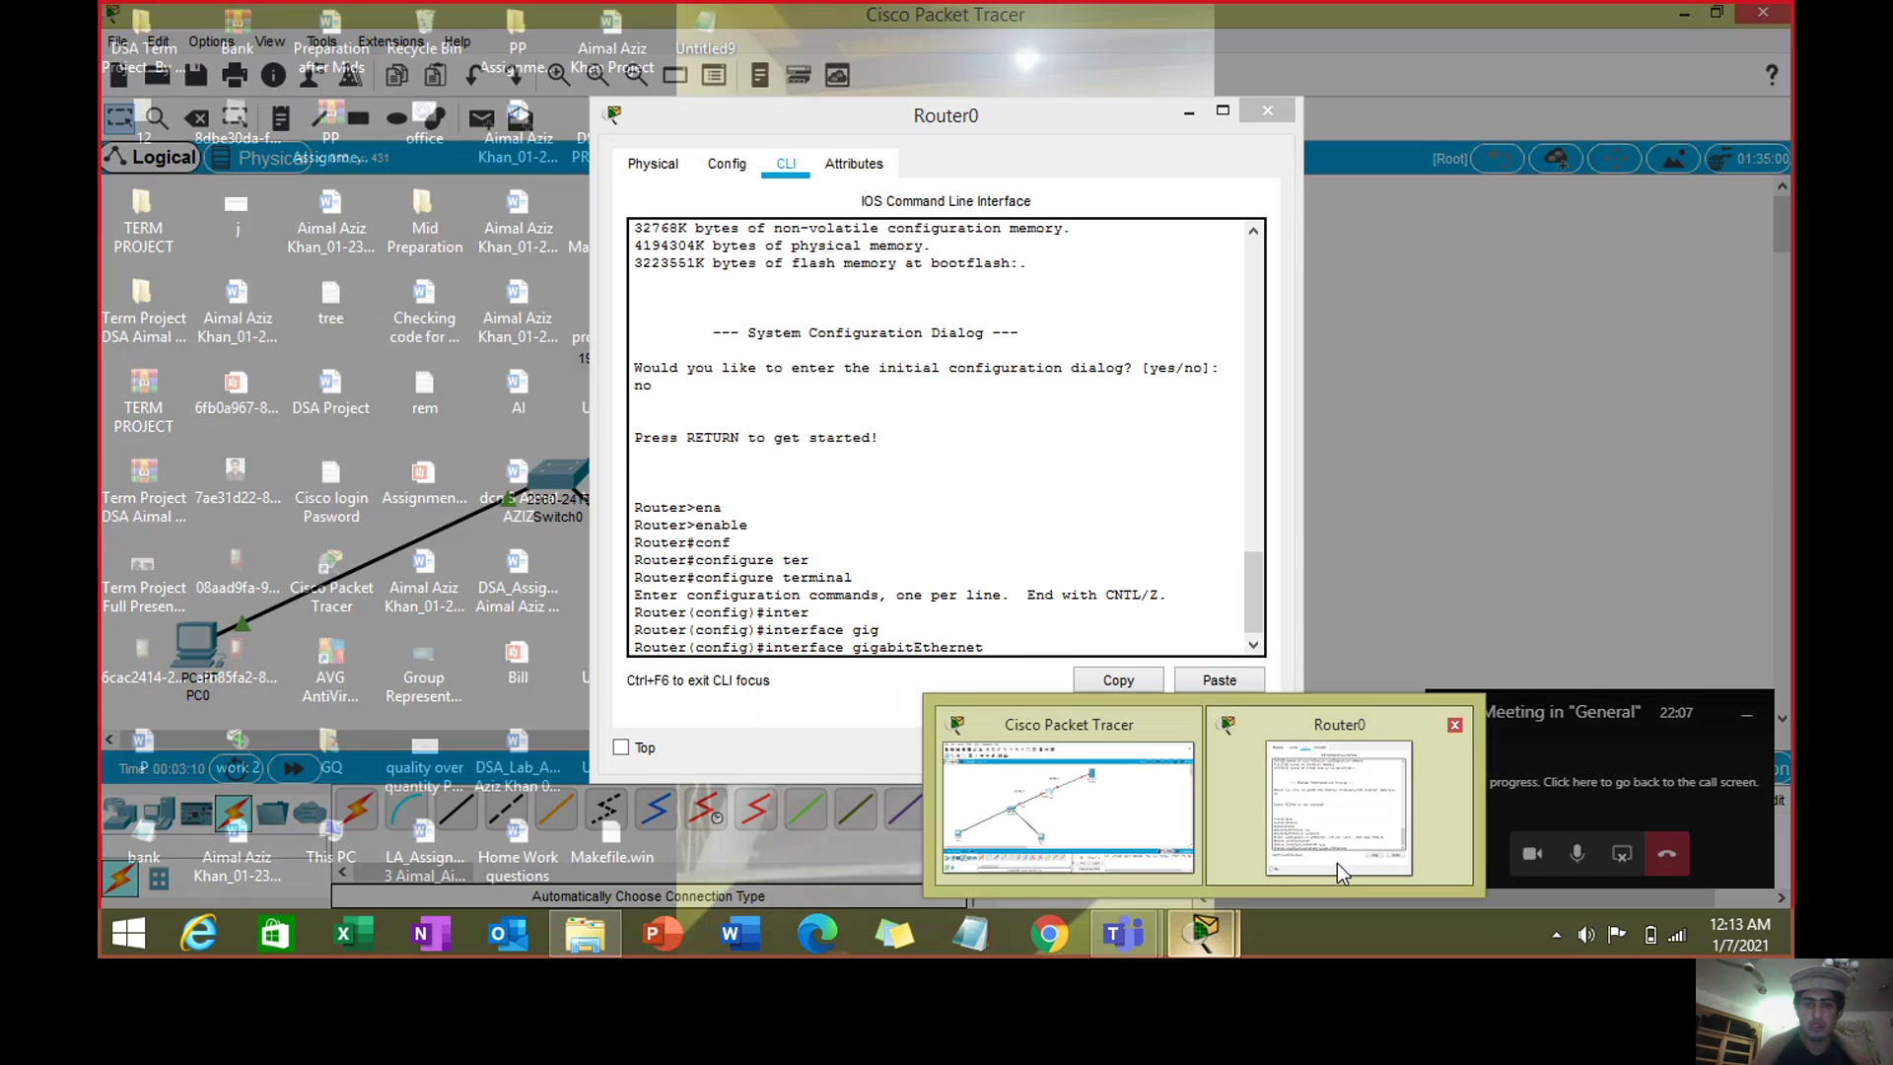
{"action": "left_click", "coordinate": [1337, 861]}
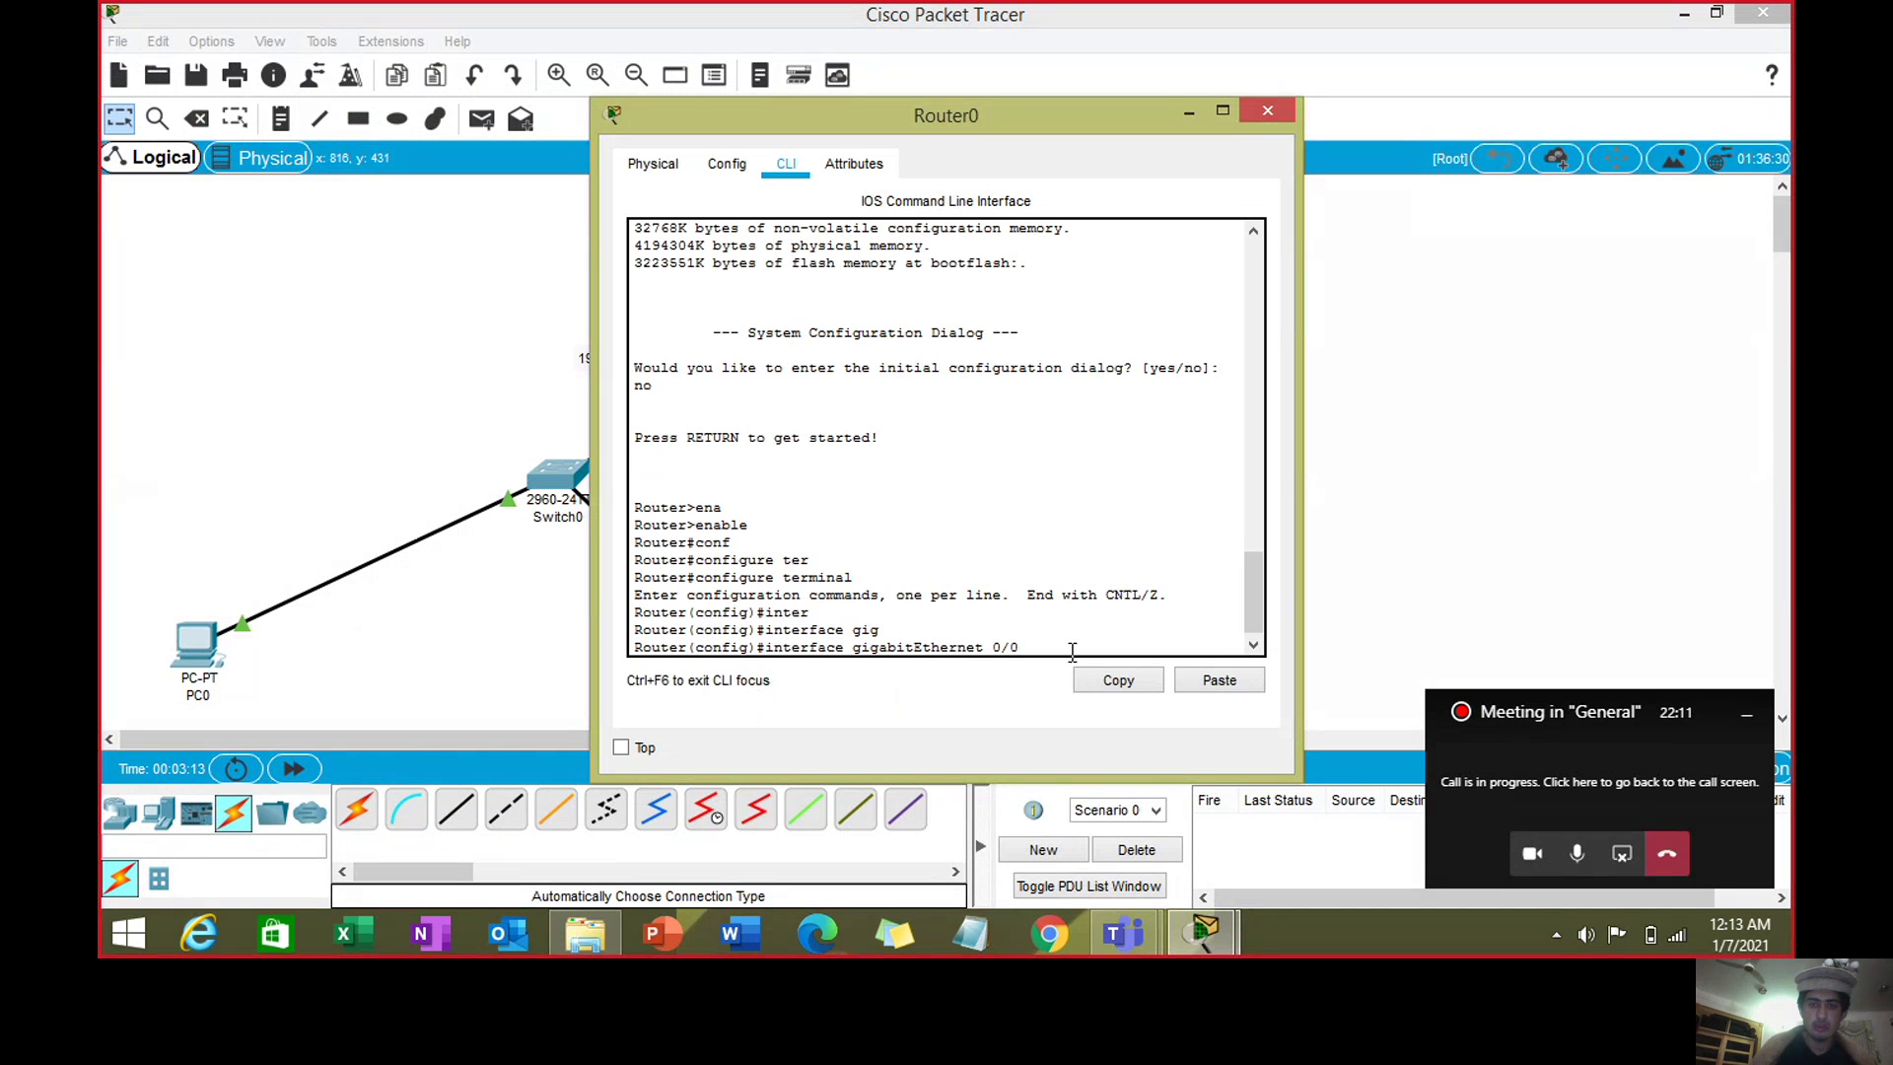
- Assign 192.168.2.1 255.255.255.0 to GigabitEthernet0/0/1, run no shutdown, and exit
{"action": "type", "text": "1"}
{"action": "key", "text": "Return"}
{"action": "type", "text": "ip address"}
{"action": "left_click_drag", "start_coordinate": [1068, 110], "coordinate": [1242, 103]}
{"action": "type", "text": "18"}
{"action": "key", "text": "BackSpace"}
{"action": "type", "text": "92.168"}
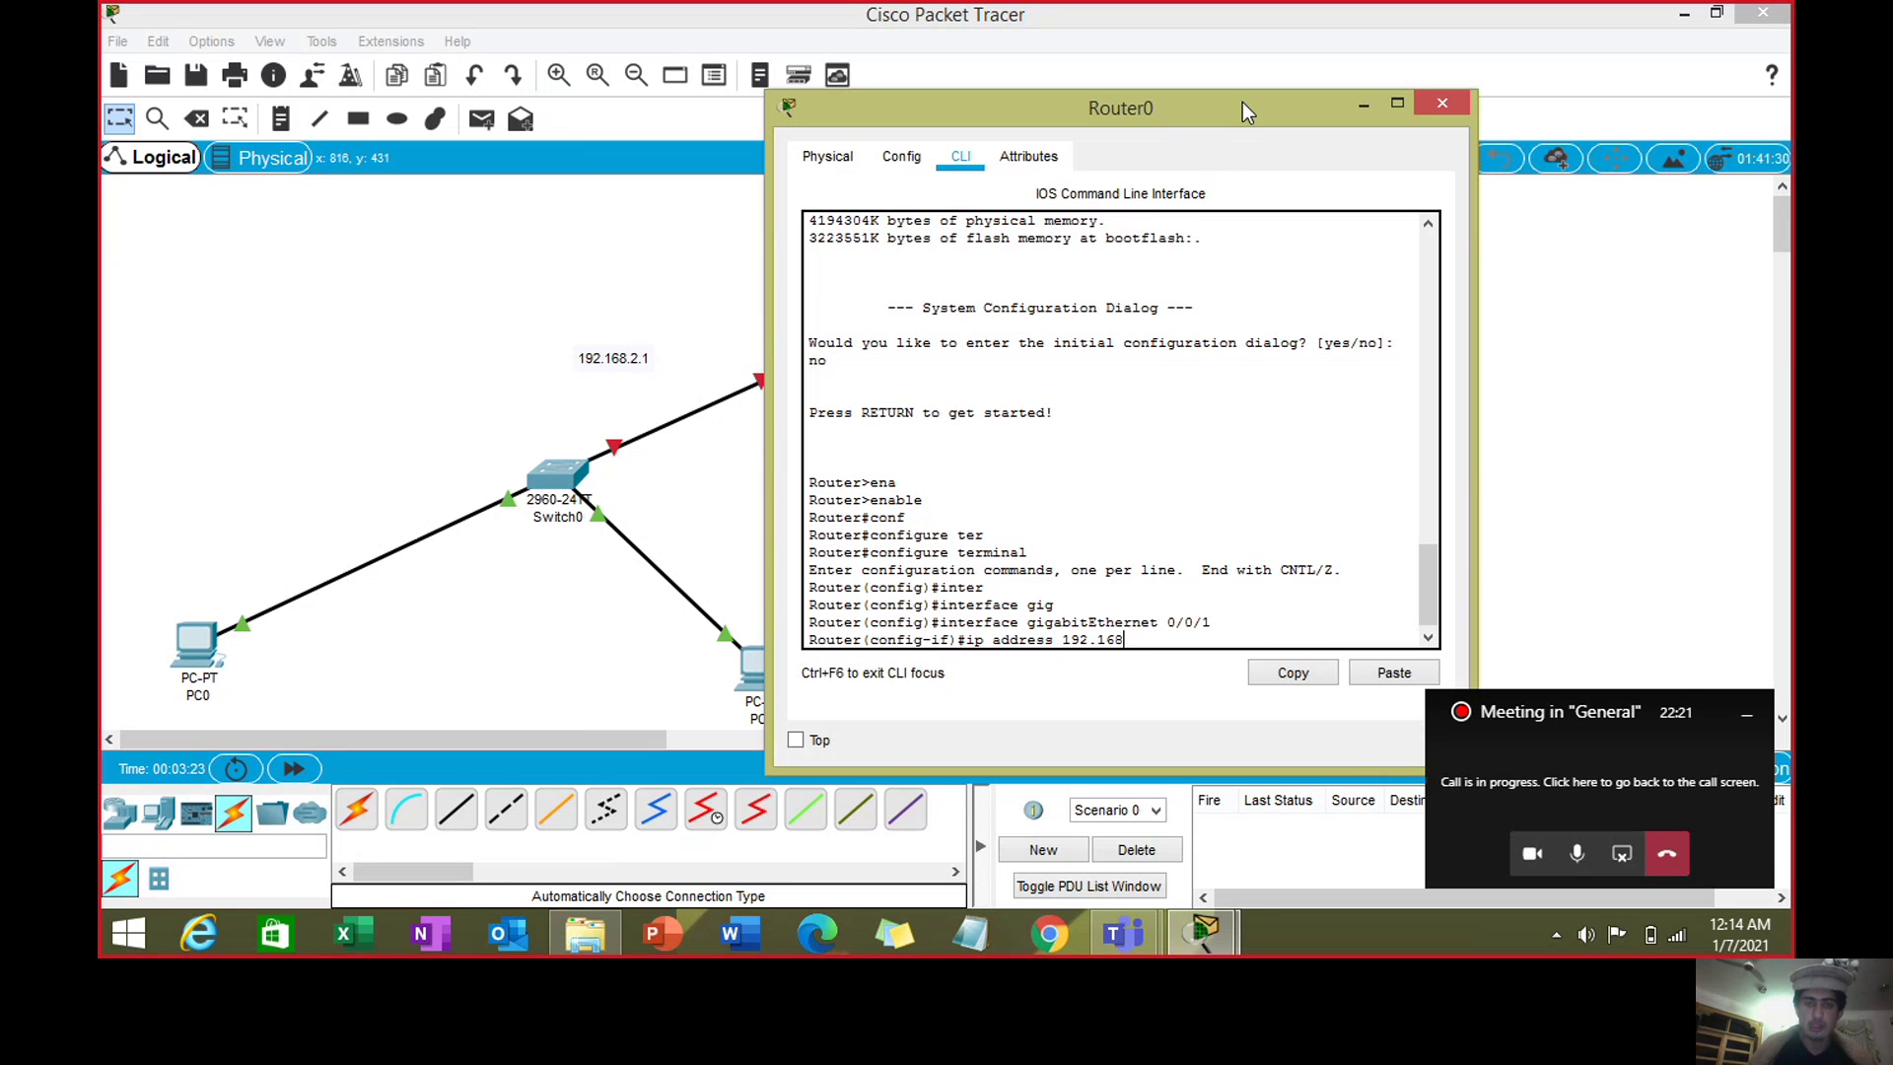
{"action": "type", "text": ".2.1"}
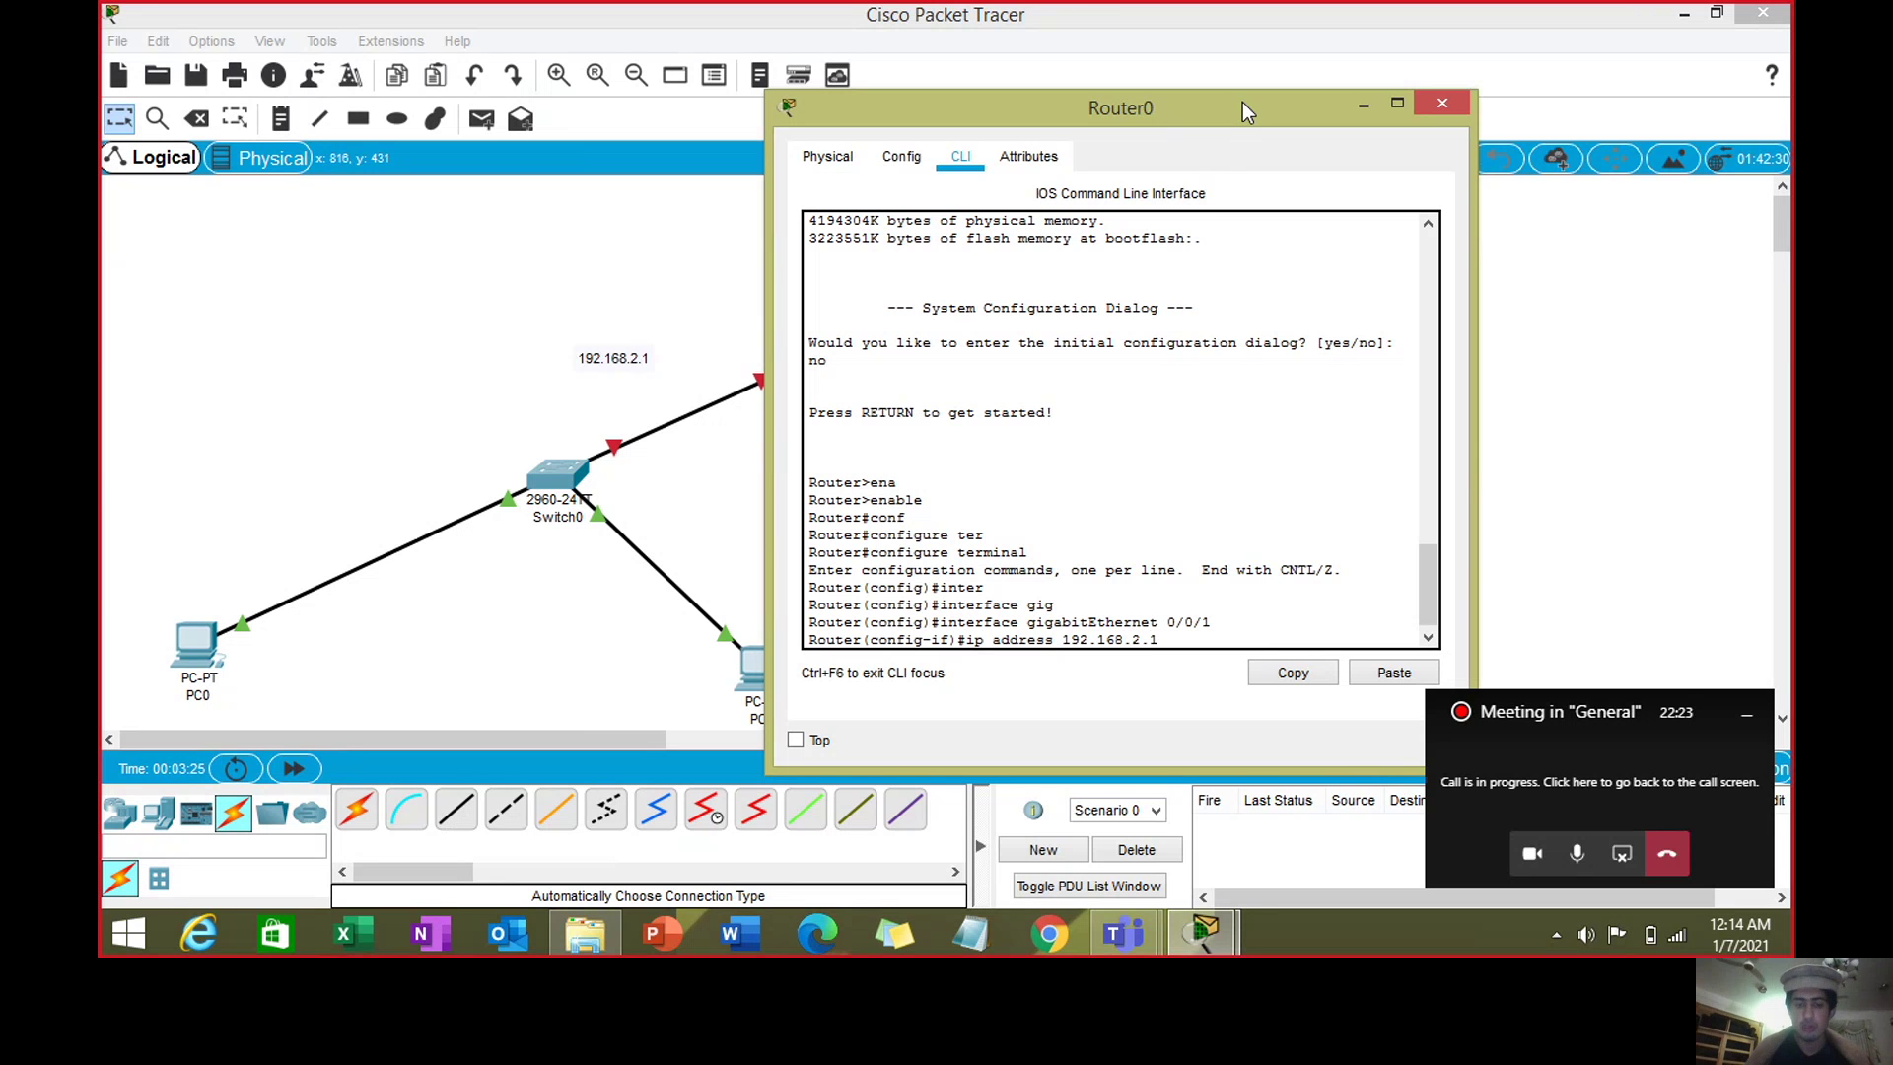
{"action": "type", "text": " 255.255.255.0"}
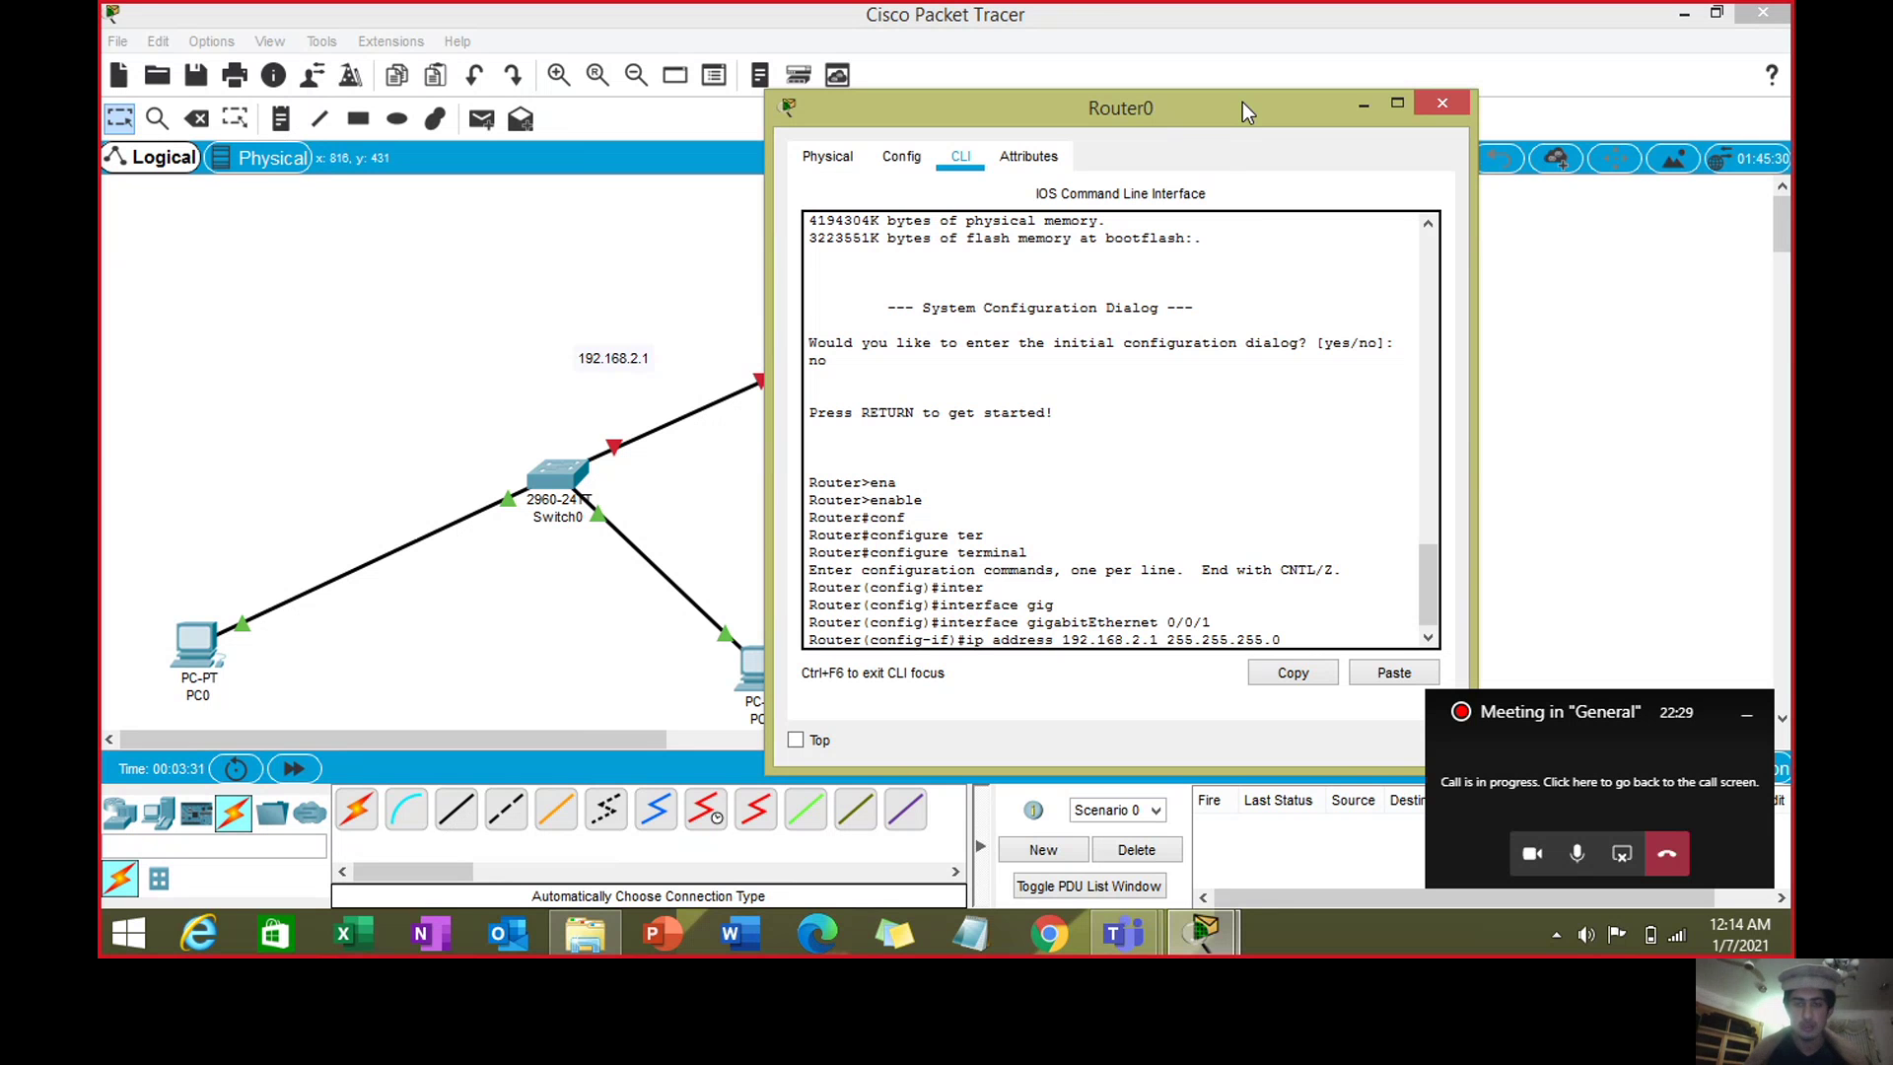
{"action": "key", "text": "Return"}
{"action": "type", "text": "n"}
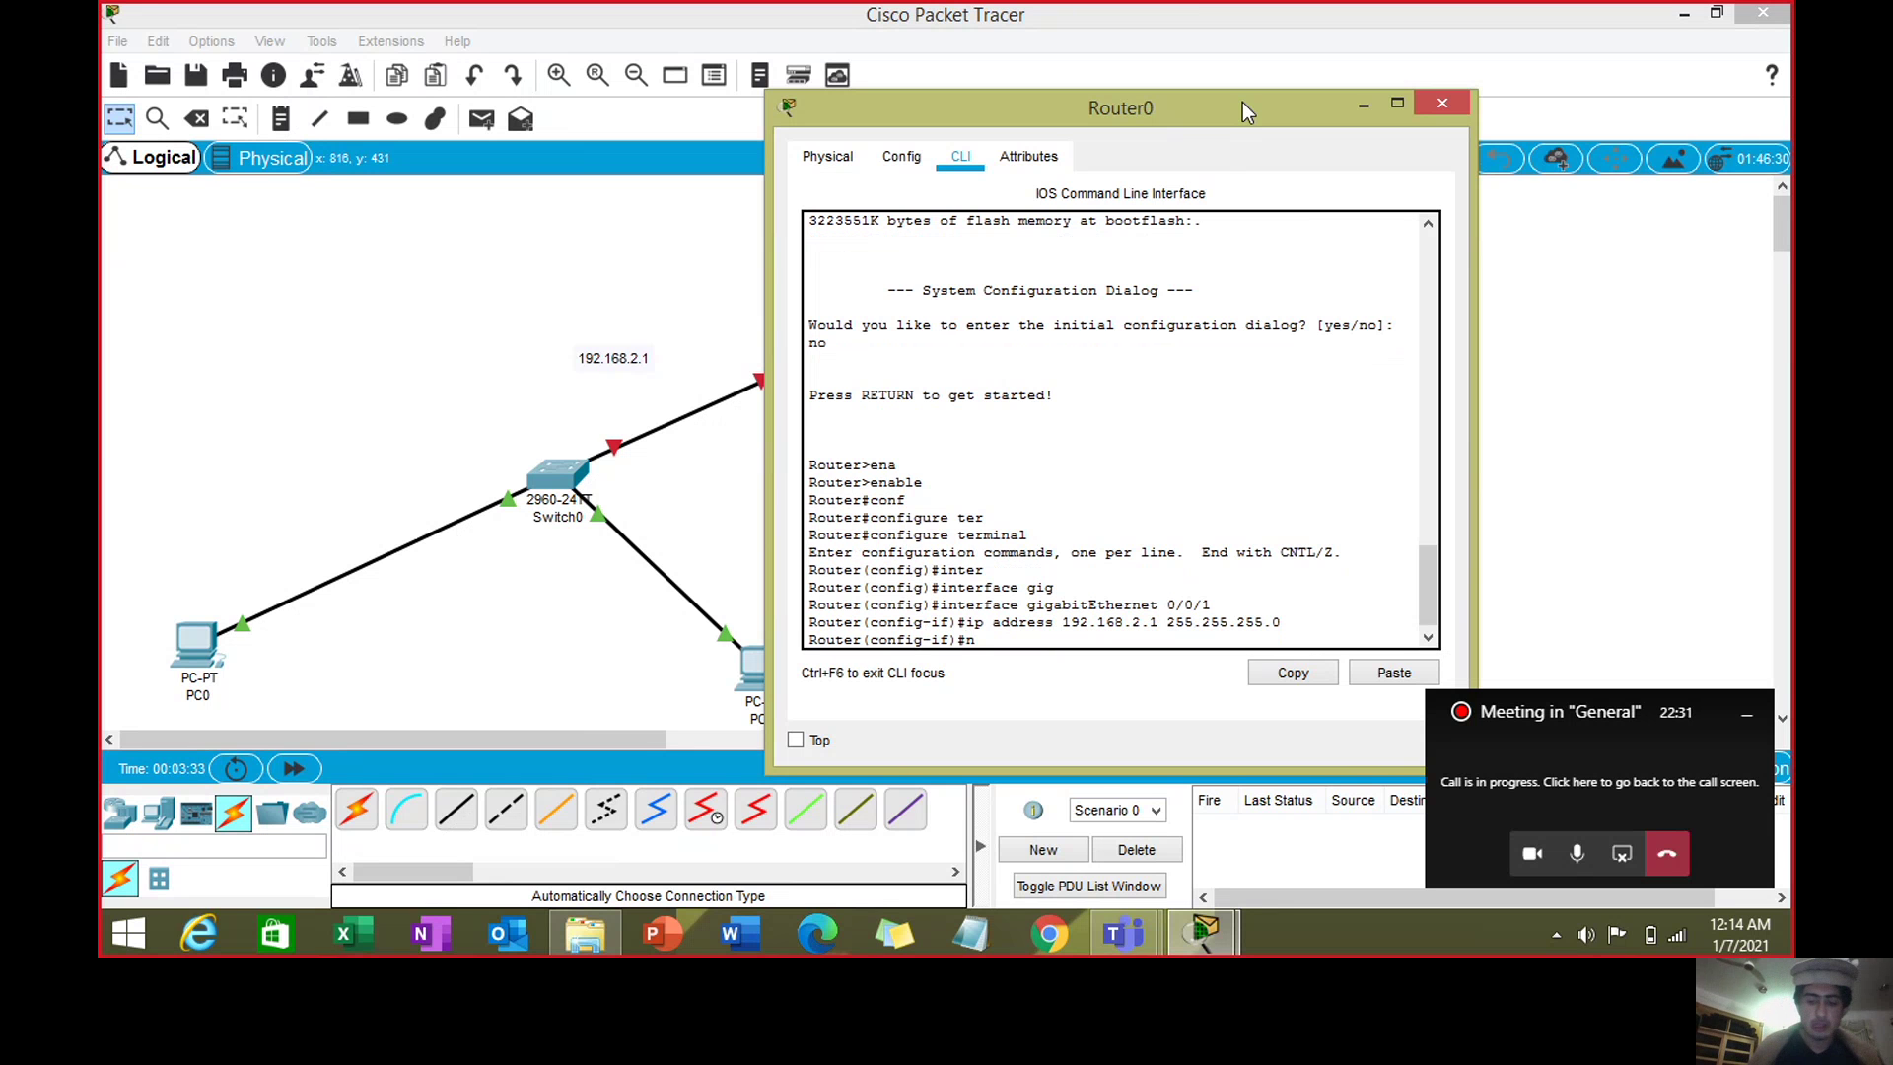
{"action": "type", "text": "o shut"}
{"action": "key", "text": "Tab"}
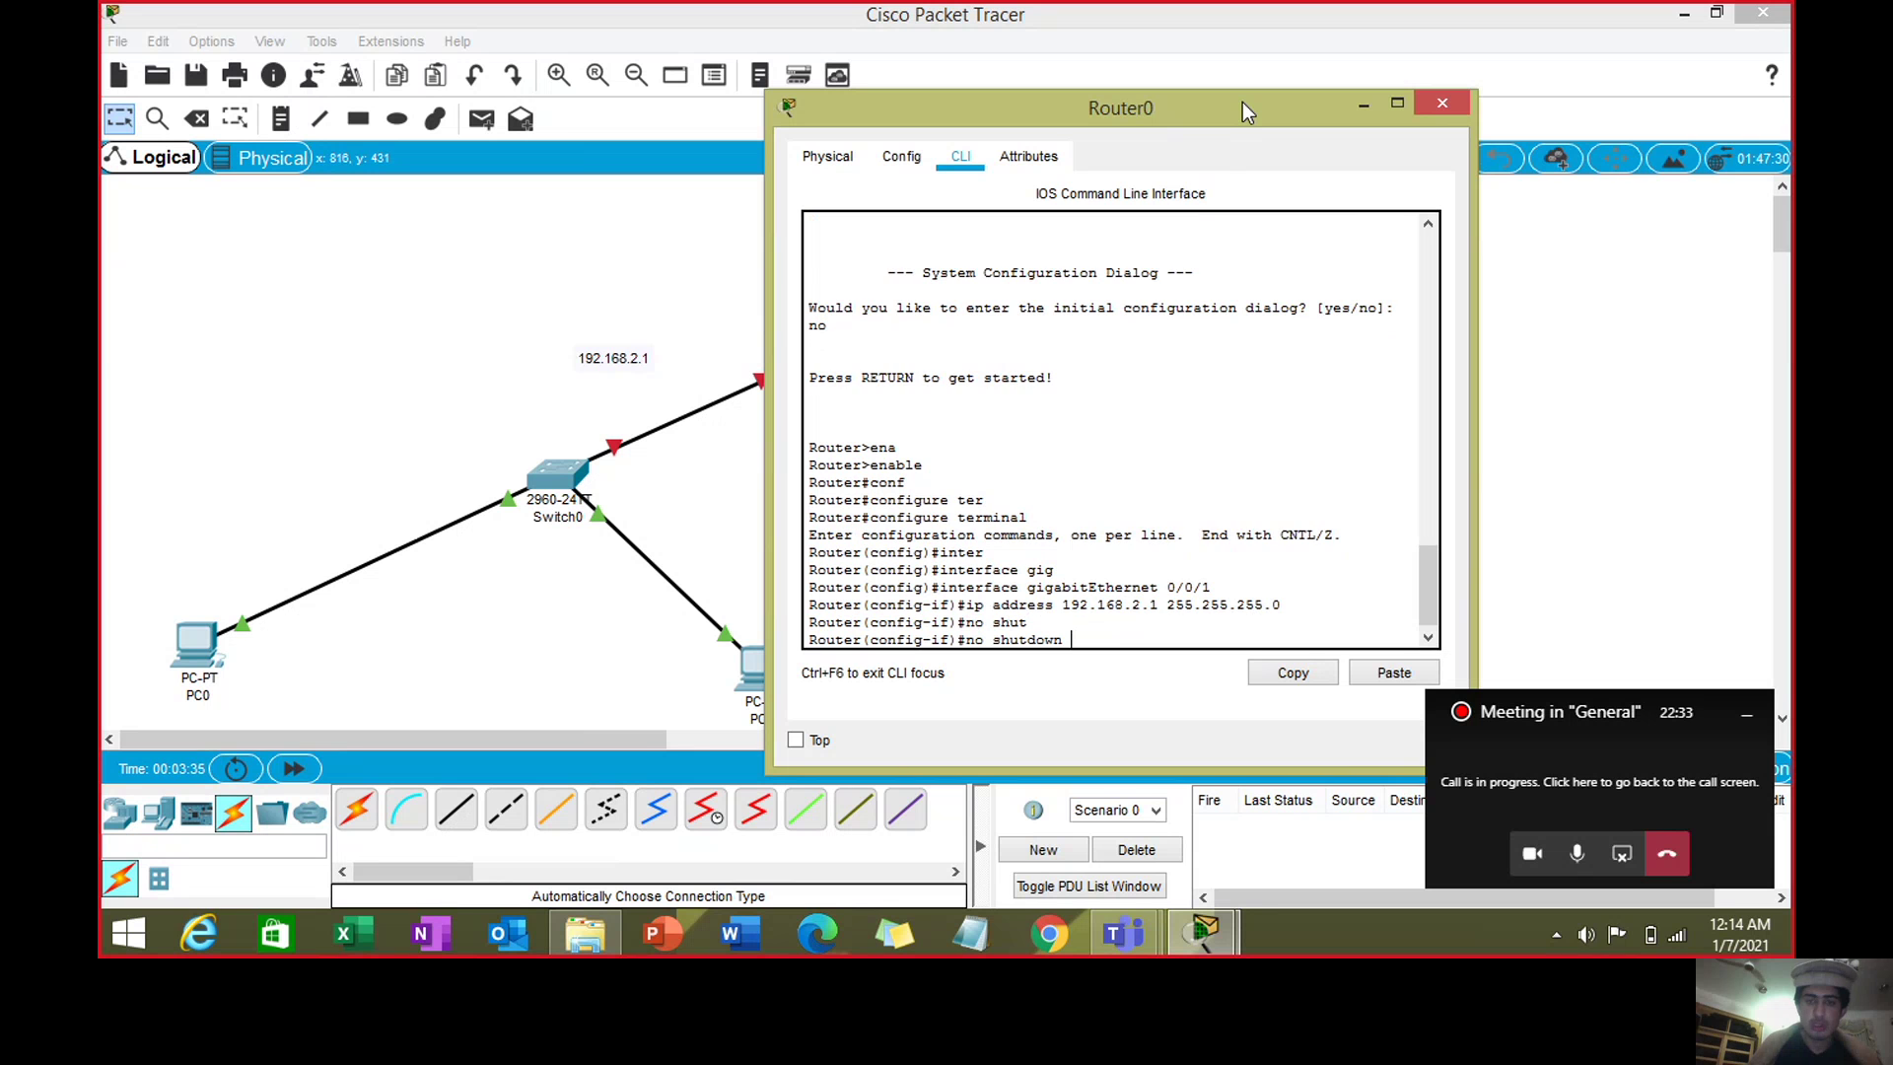
{"action": "key", "text": "Return"}
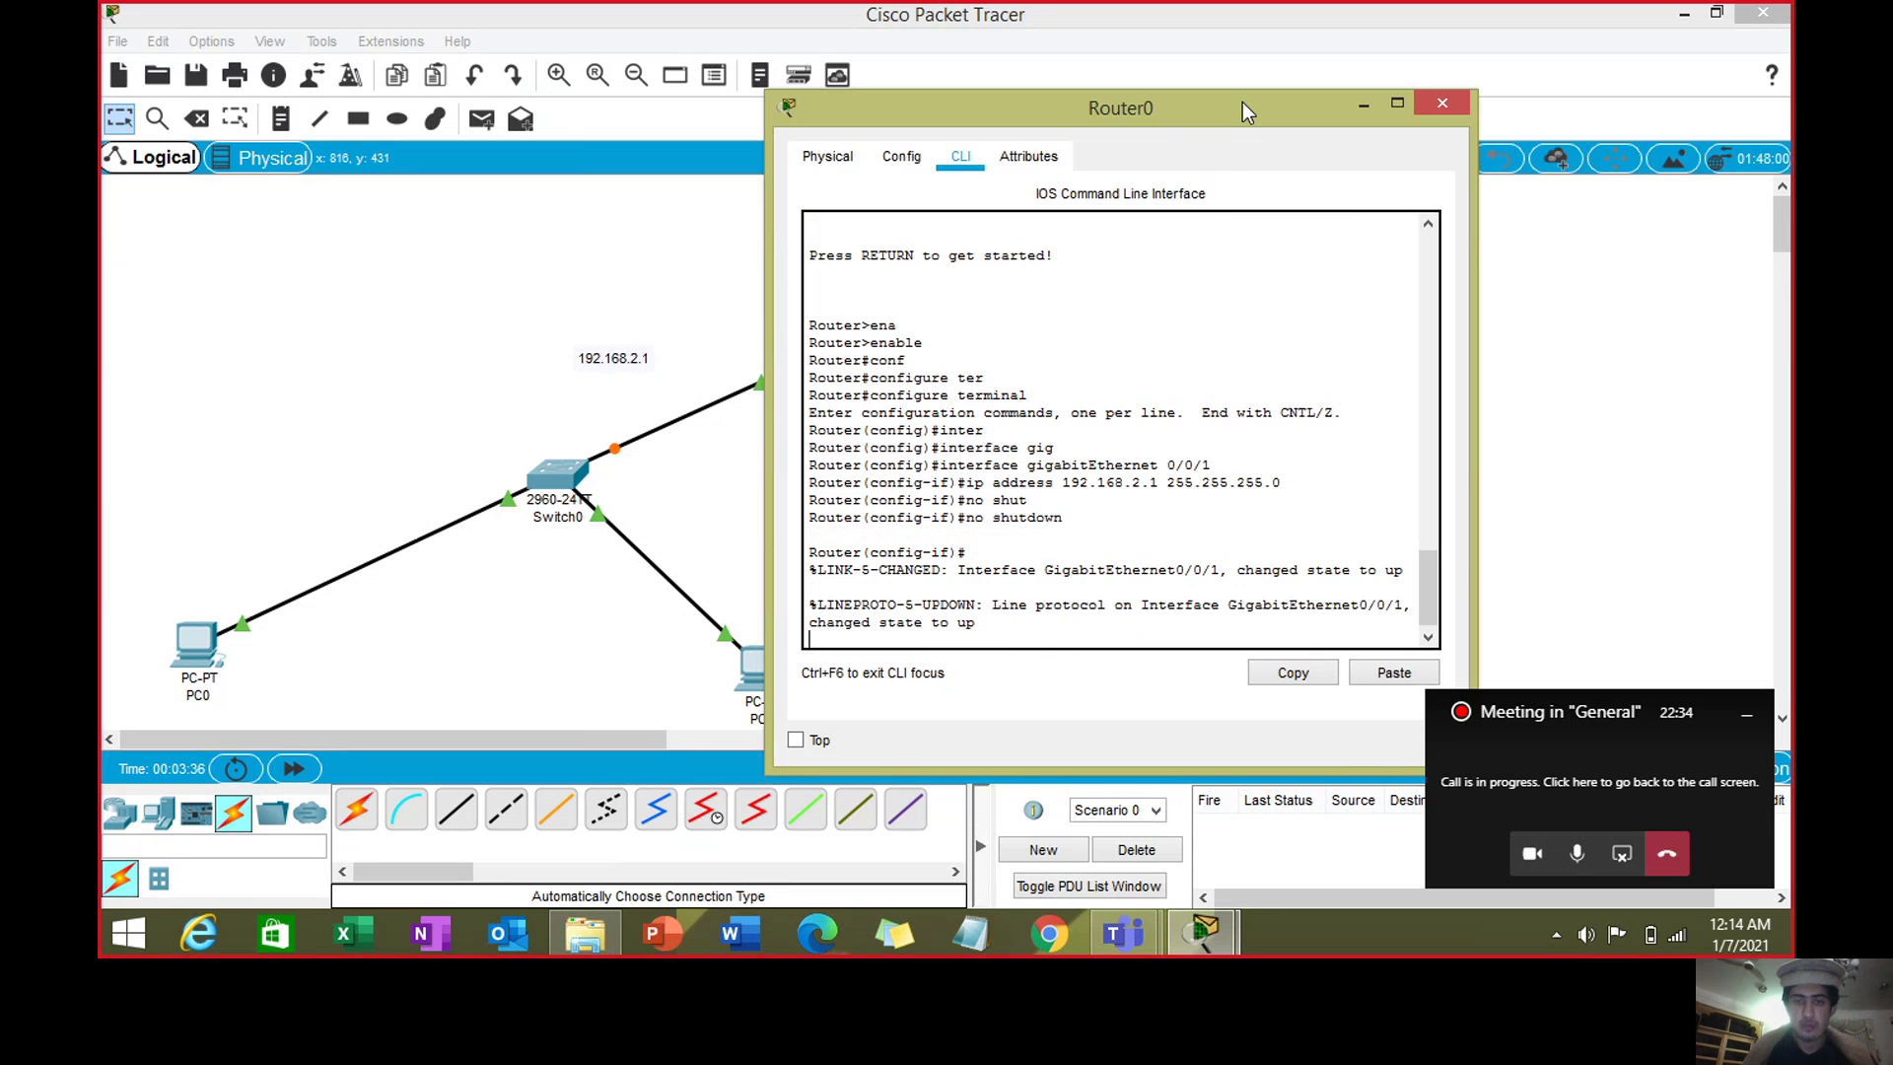
{"action": "type", "text": "exit"}
{"action": "key", "text": "Return"}
- Select interface GigabitEthernet0/0/0 after checking its port in the topology
{"action": "left_click_drag", "start_coordinate": [1232, 110], "coordinate": [507, 20]}
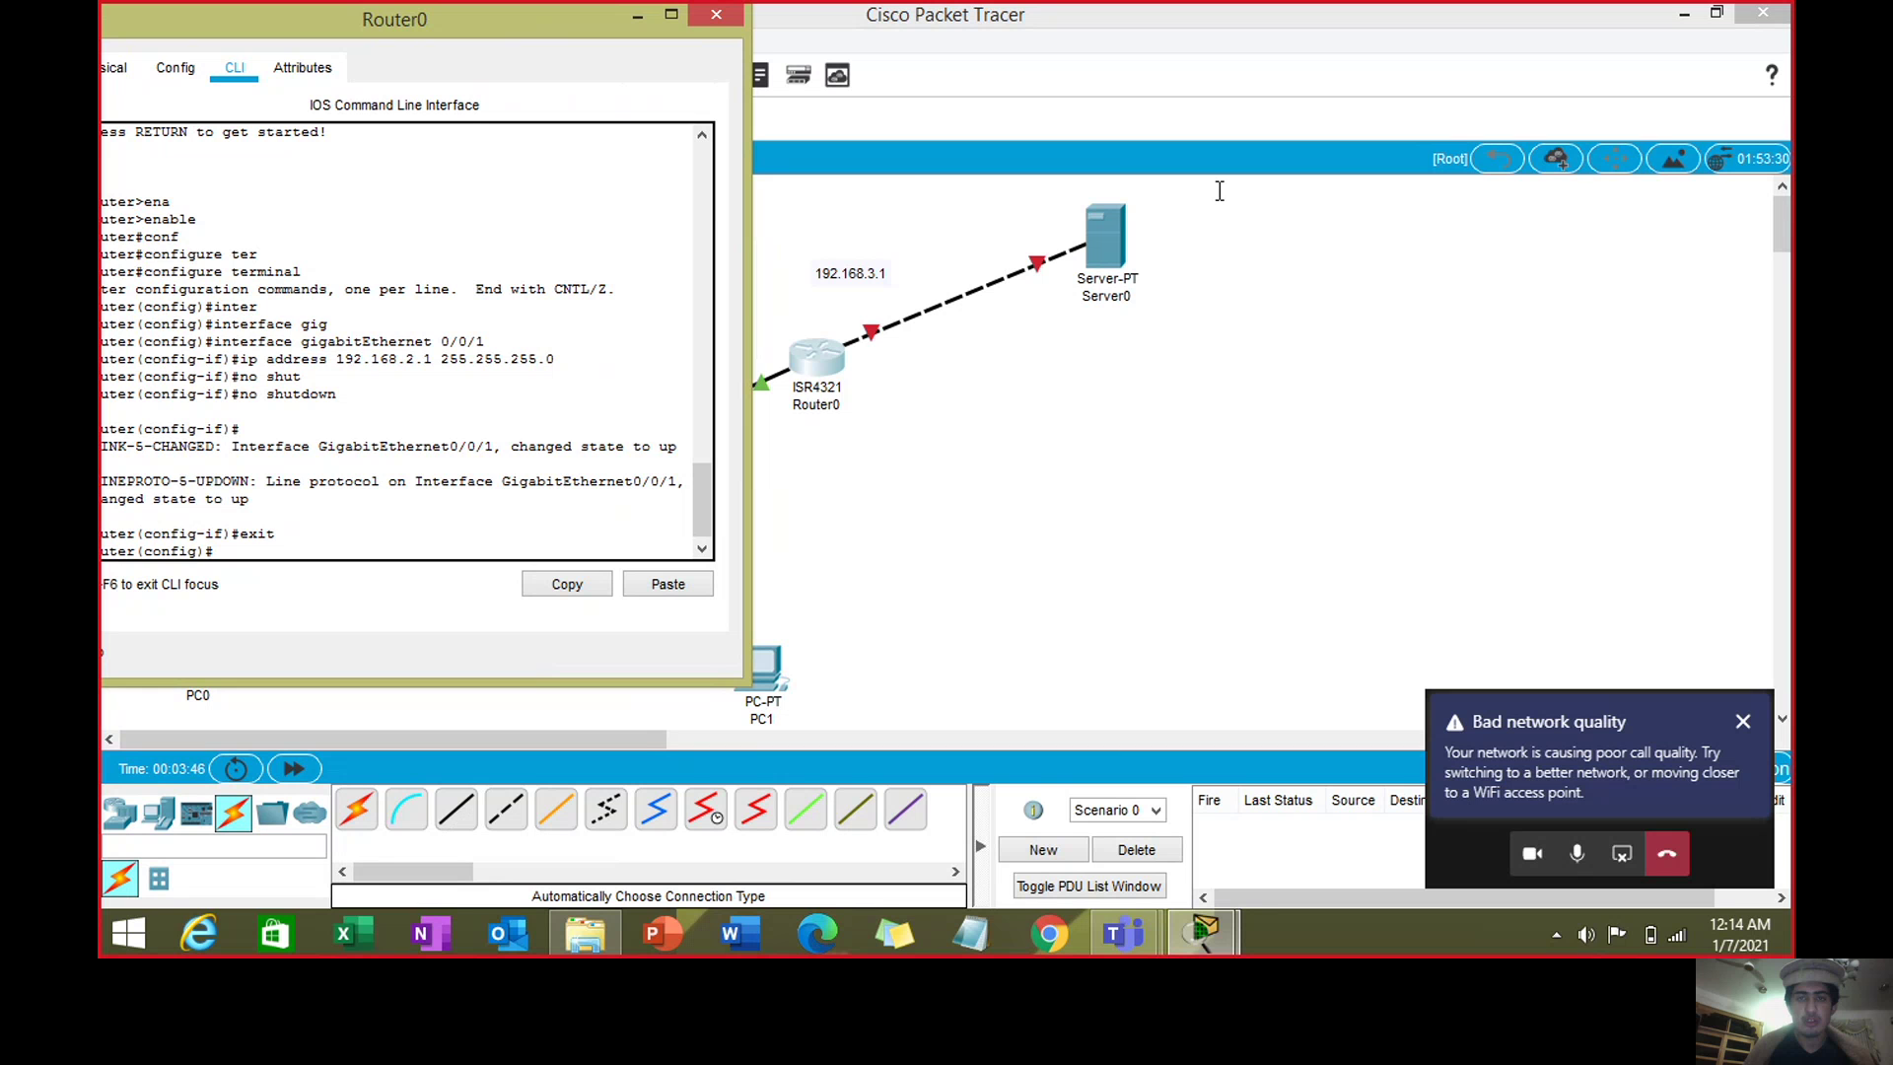
{"action": "left_click_drag", "start_coordinate": [578, 21], "coordinate": [796, 20]}
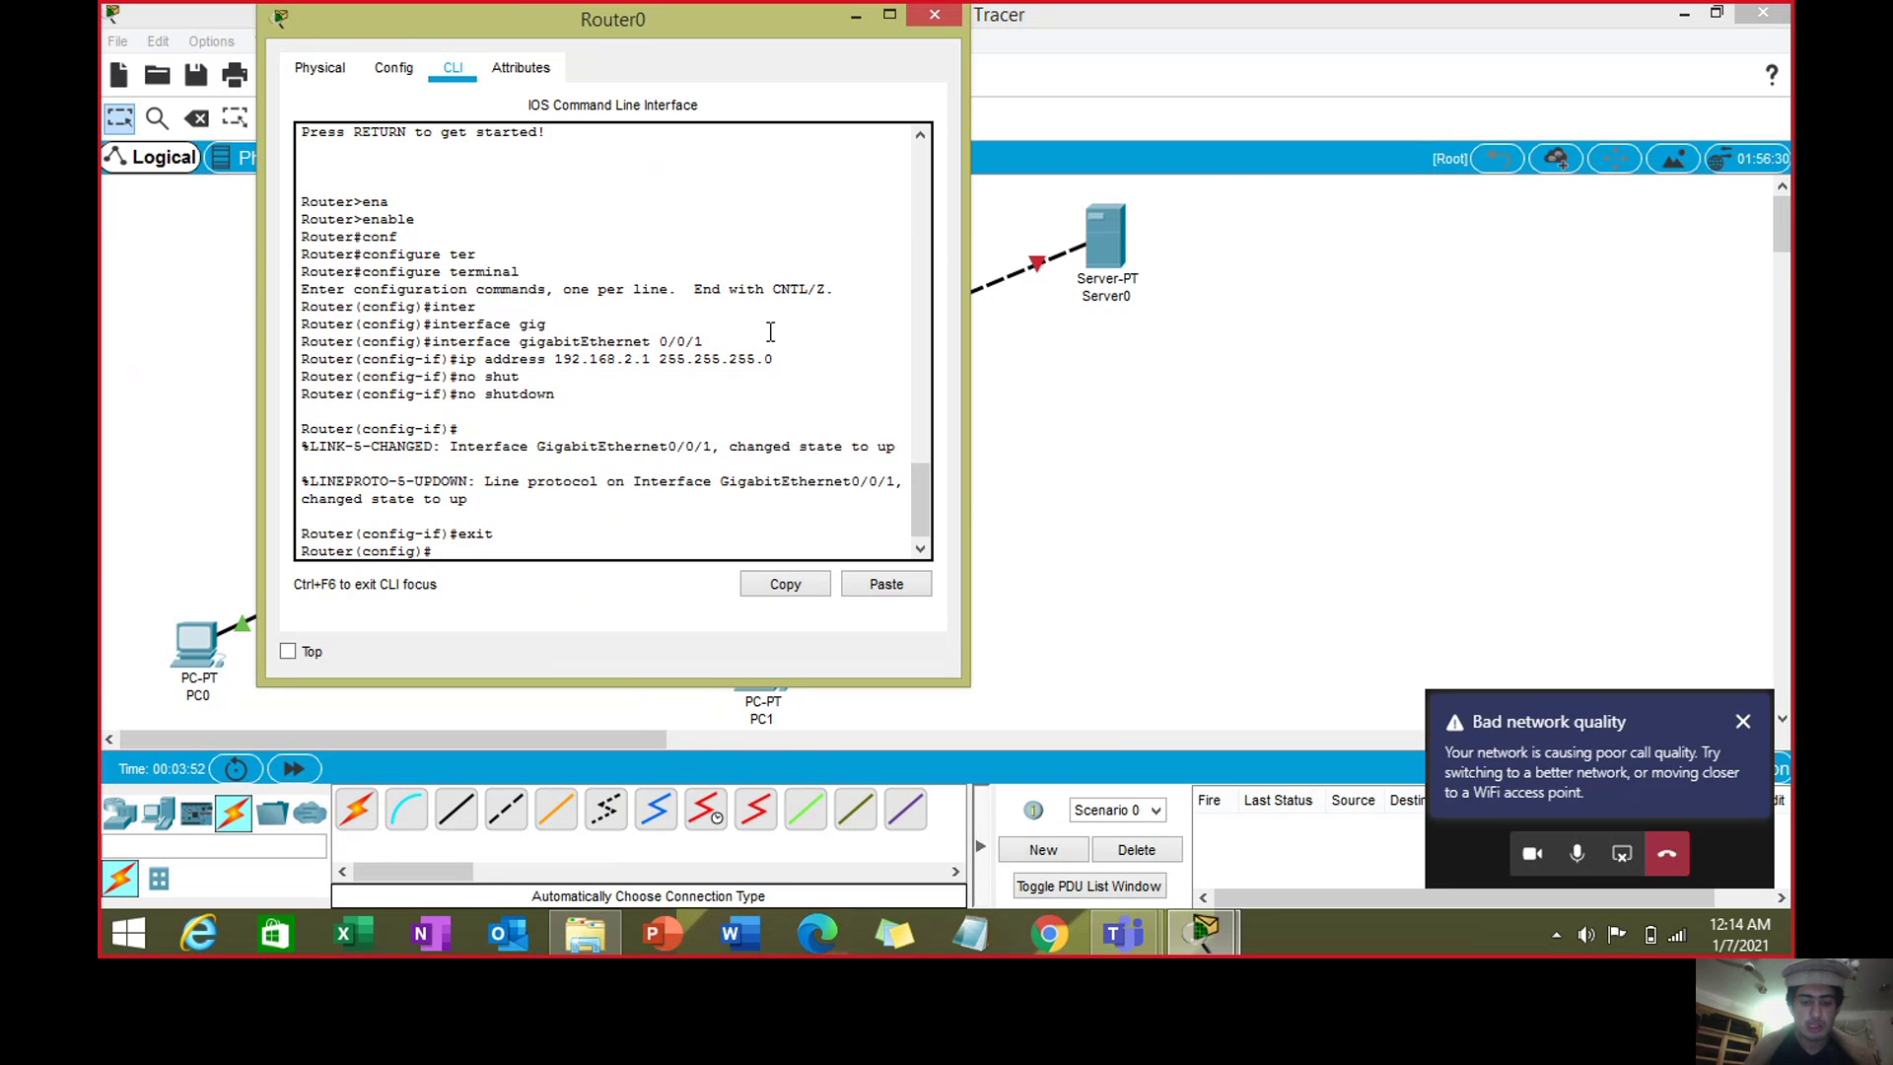
{"action": "type", "text": "inter"}
{"action": "key", "text": "Tab"}
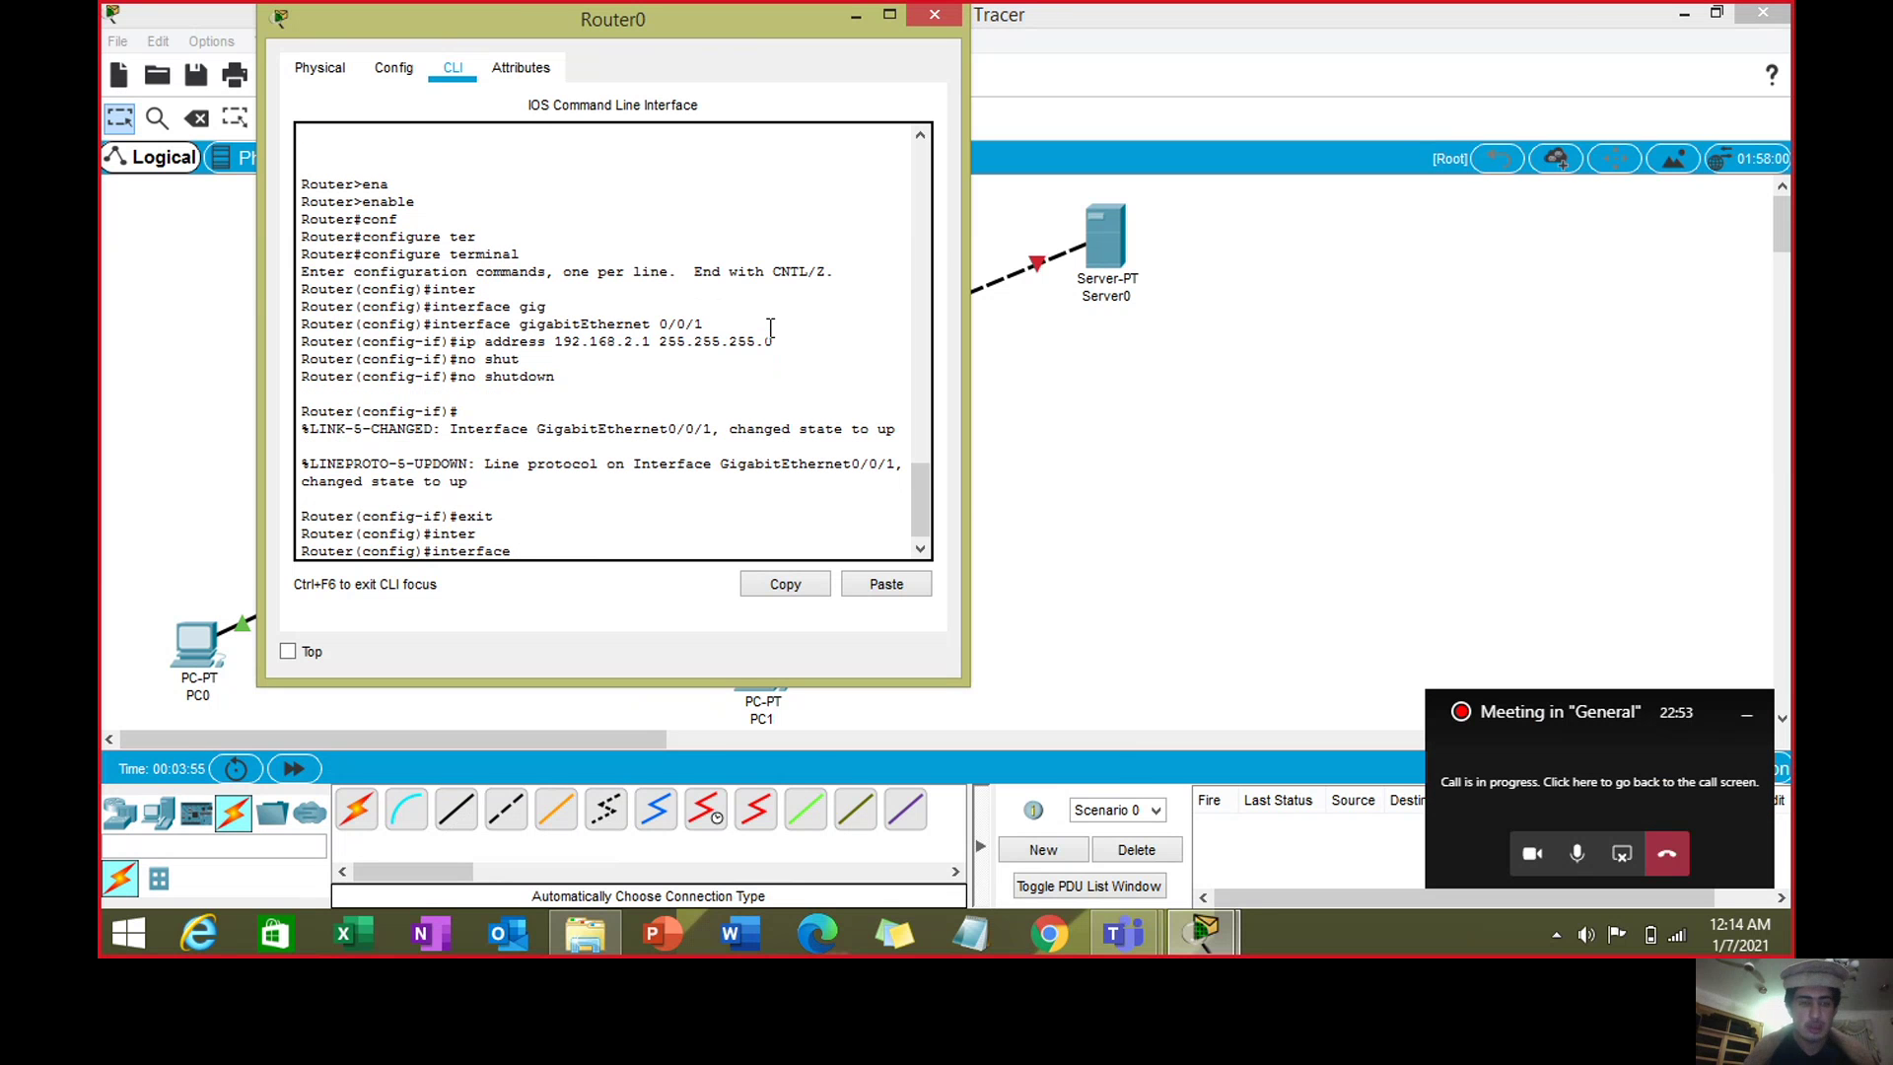
{"action": "type", "text": "gig"}
{"action": "key", "text": "Tab"}
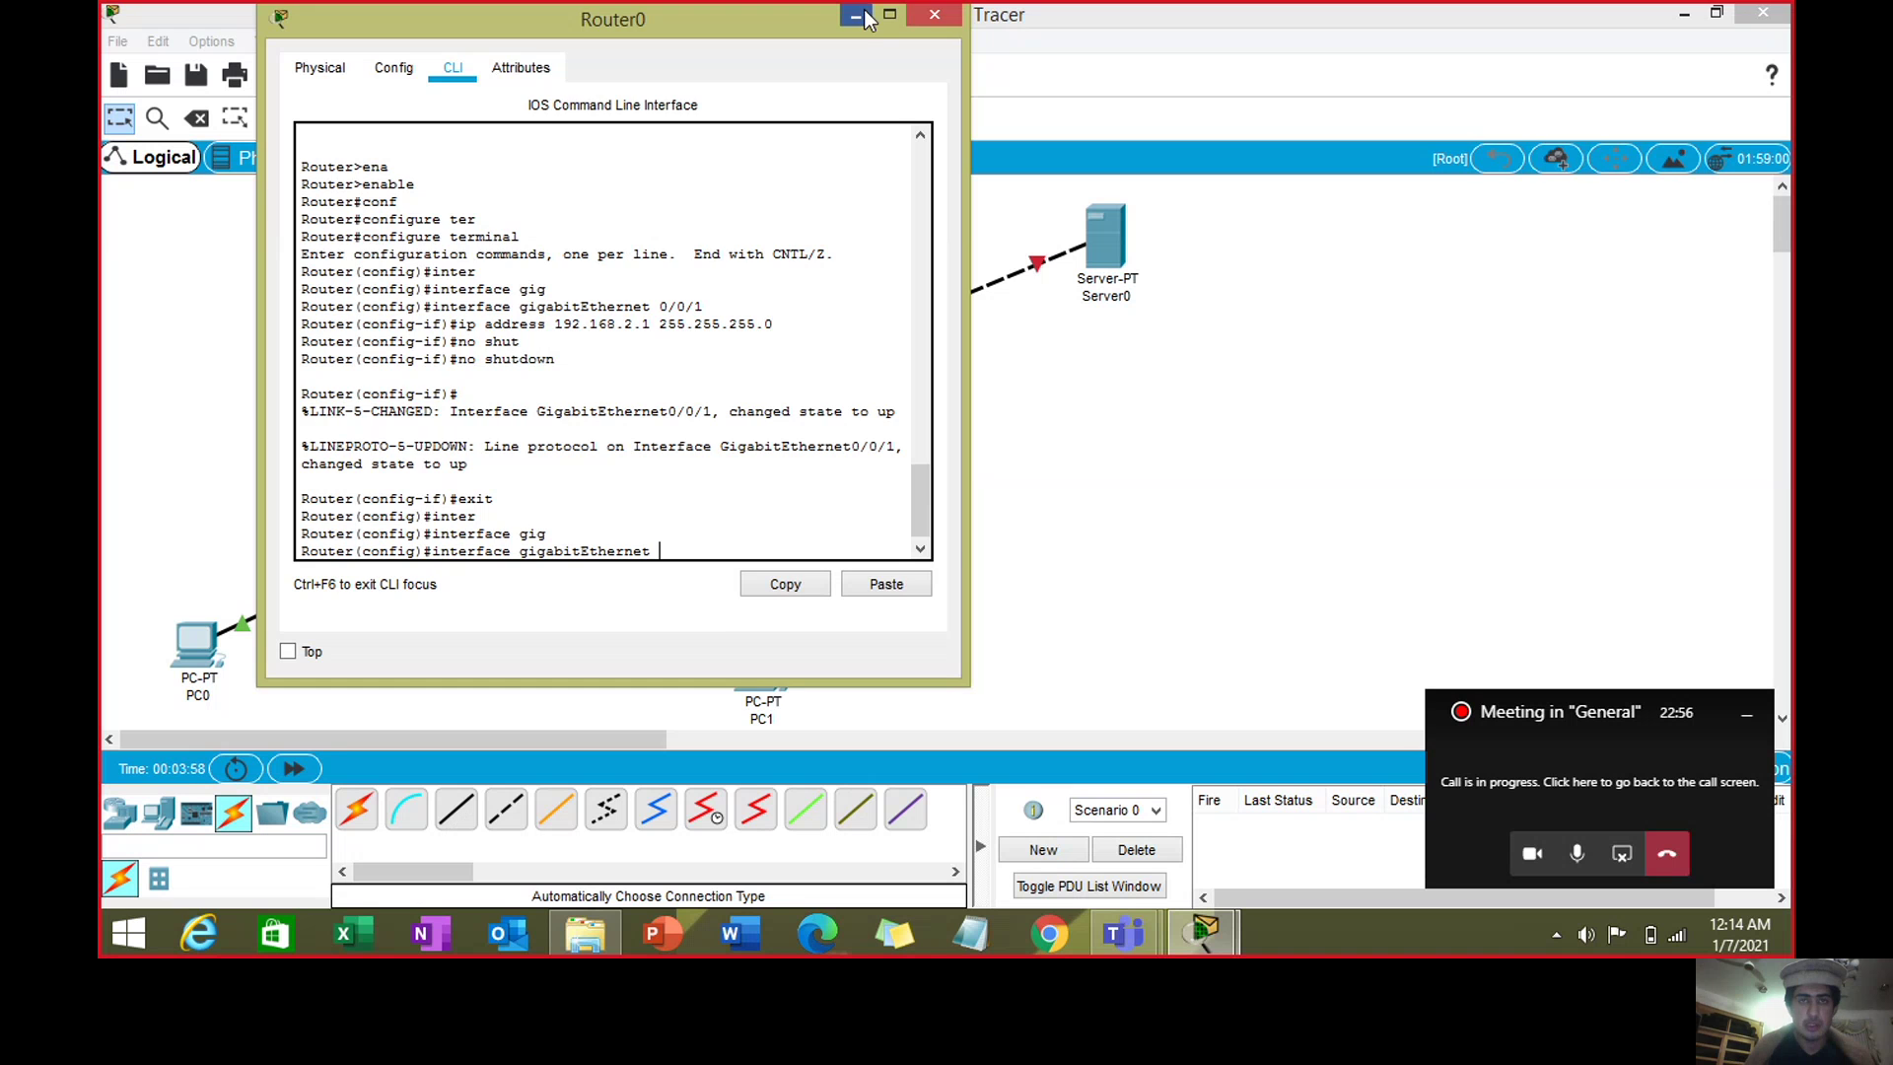
{"action": "left_click", "coordinate": [933, 13]}
{"action": "mouse_move", "coordinate": [1203, 932]}
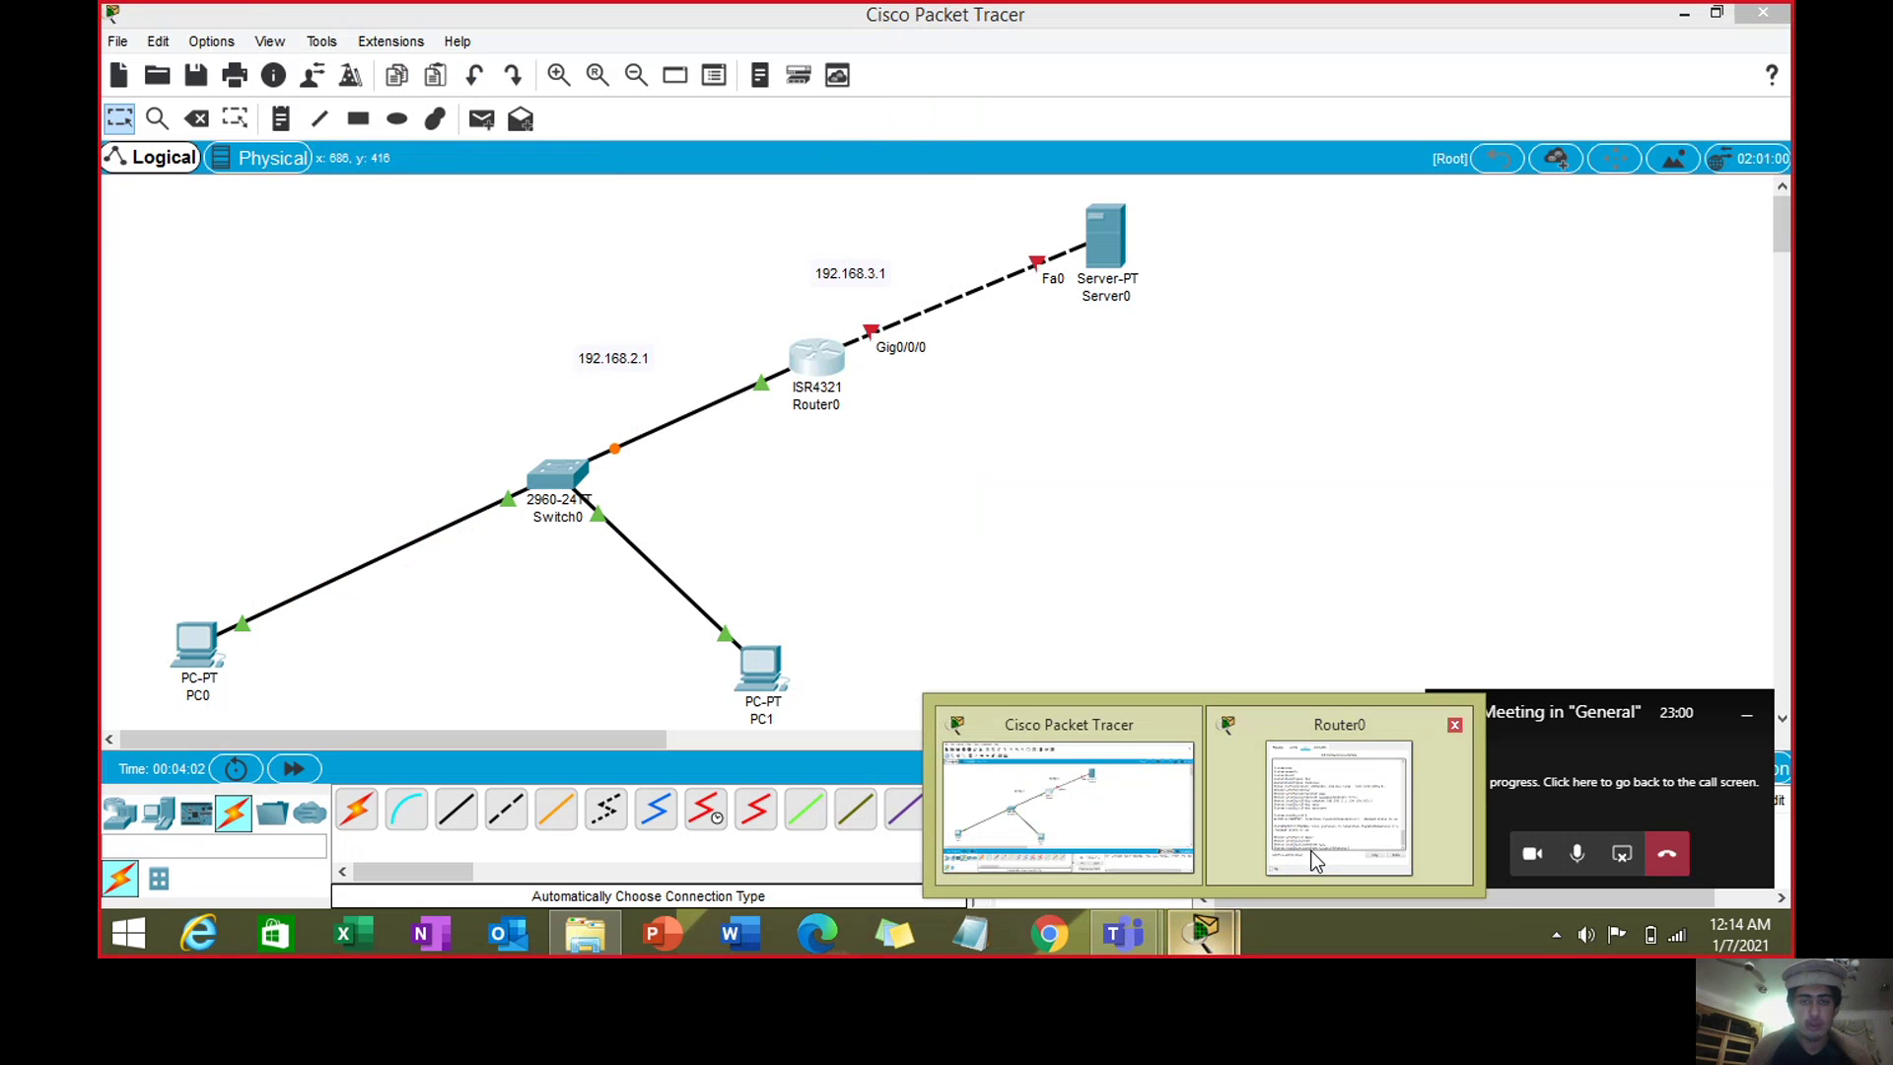
{"action": "left_click", "coordinate": [1315, 861]}
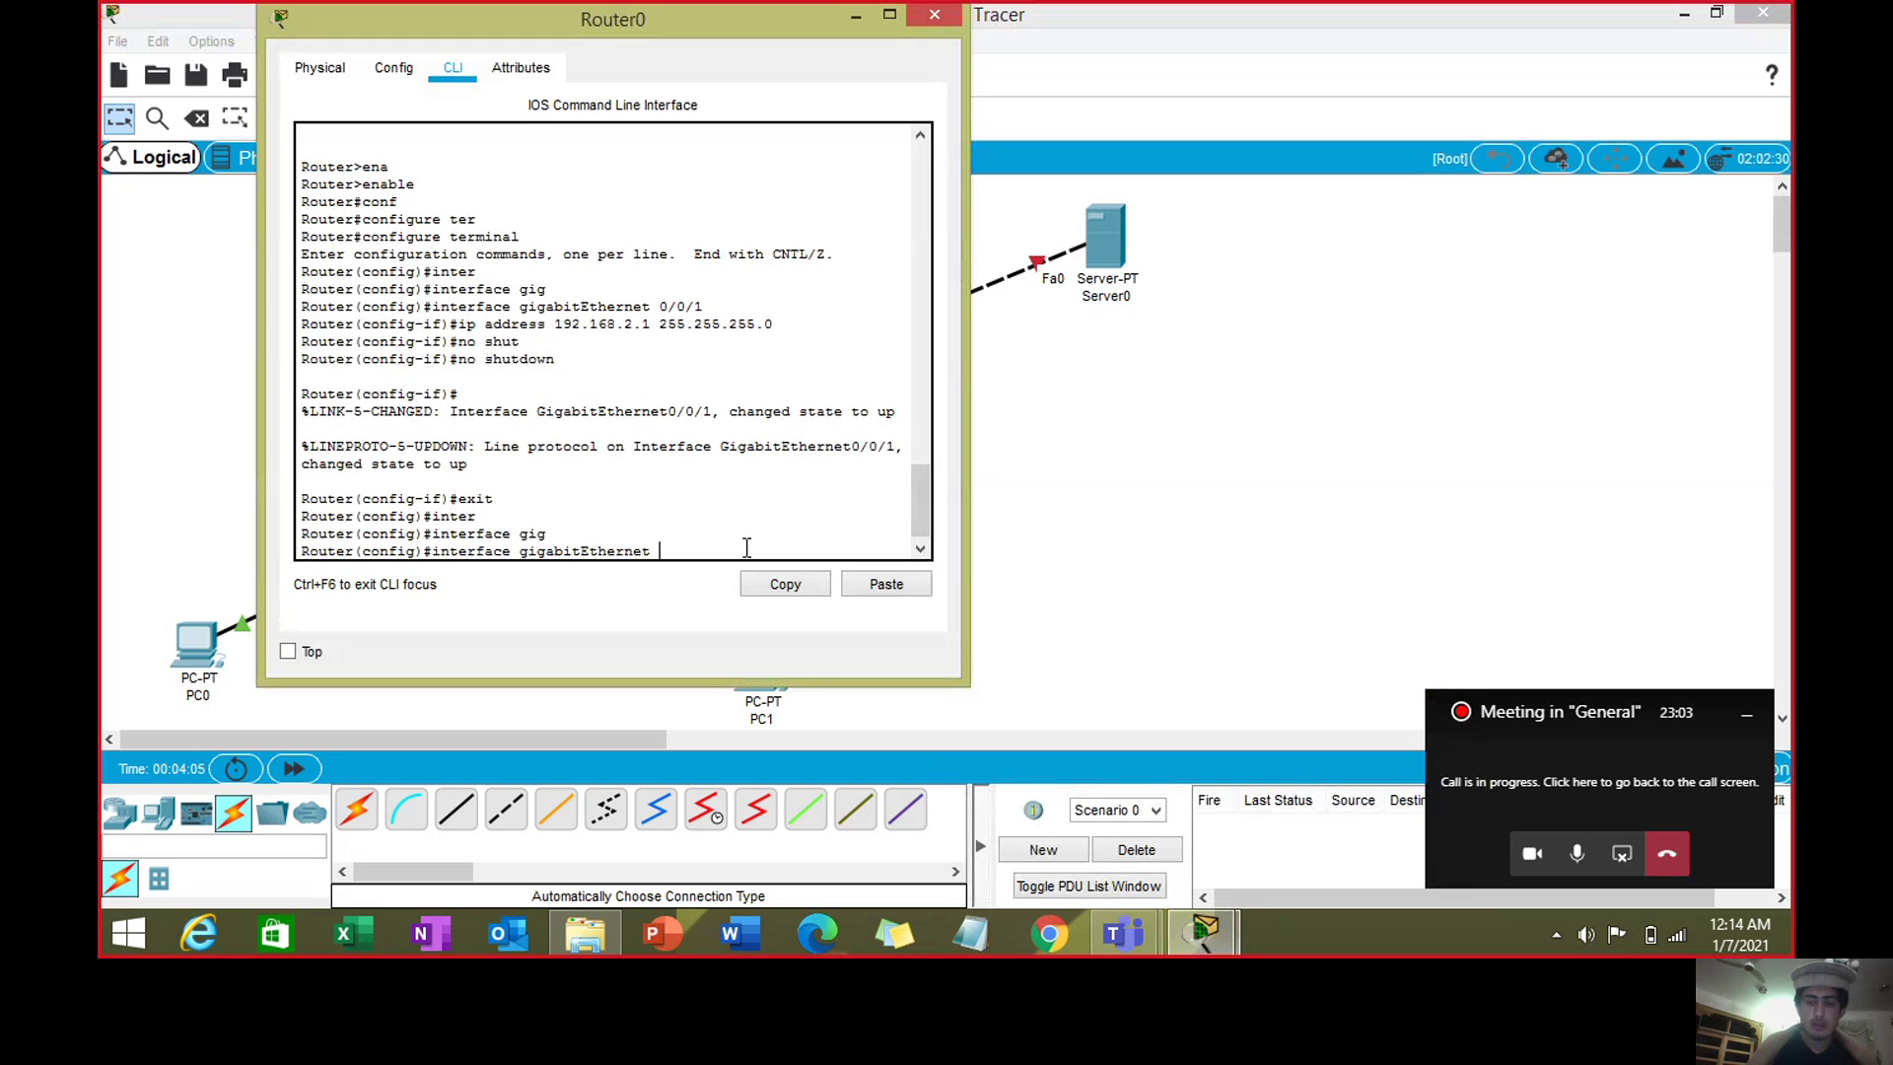
{"action": "type", "text": "/0/0"}
{"action": "key", "text": "Return"}
- Assign 192.168.3.1 255.255.255.0 to Gig0/0/0, run no shutdown, exit, and close Router0
{"action": "type", "text": "ip add"}
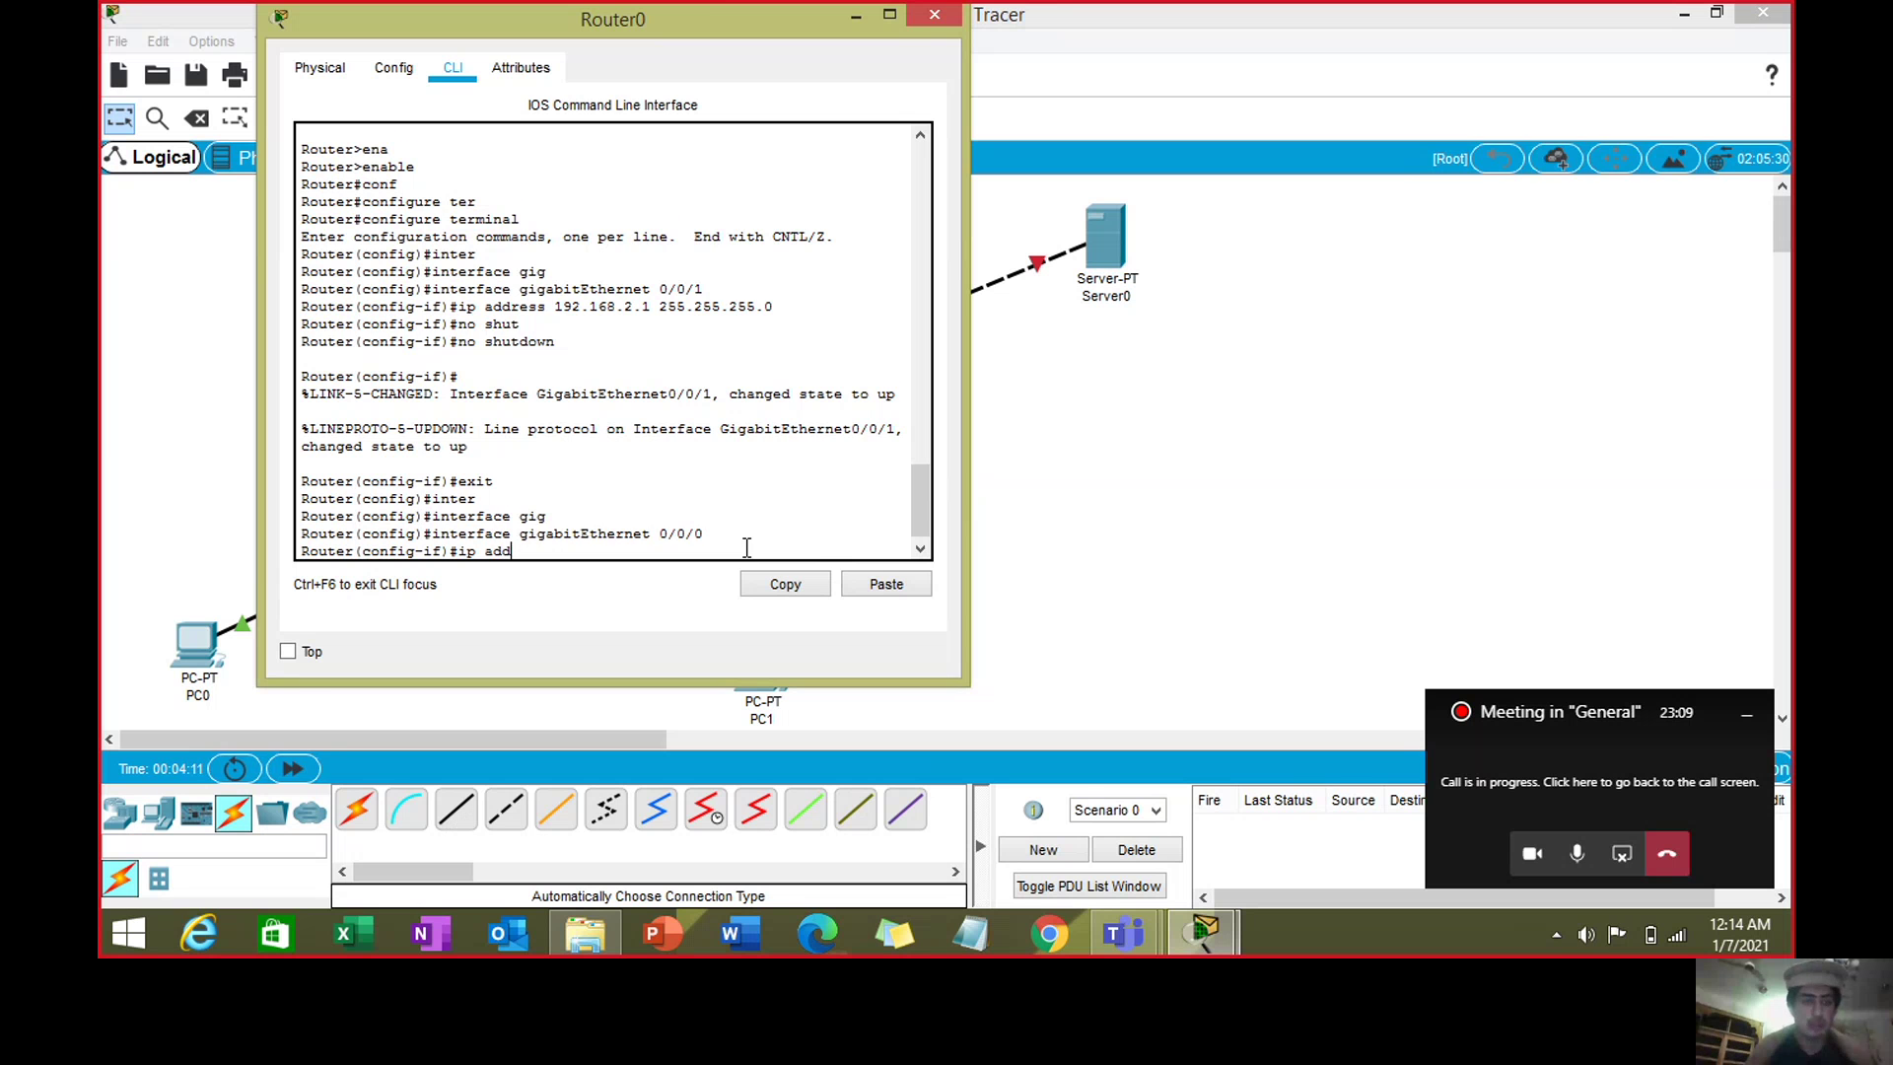
{"action": "key", "text": "Tab"}
{"action": "left_click_drag", "start_coordinate": [714, 14], "coordinate": [1416, 73]}
{"action": "type", "text": "1"}
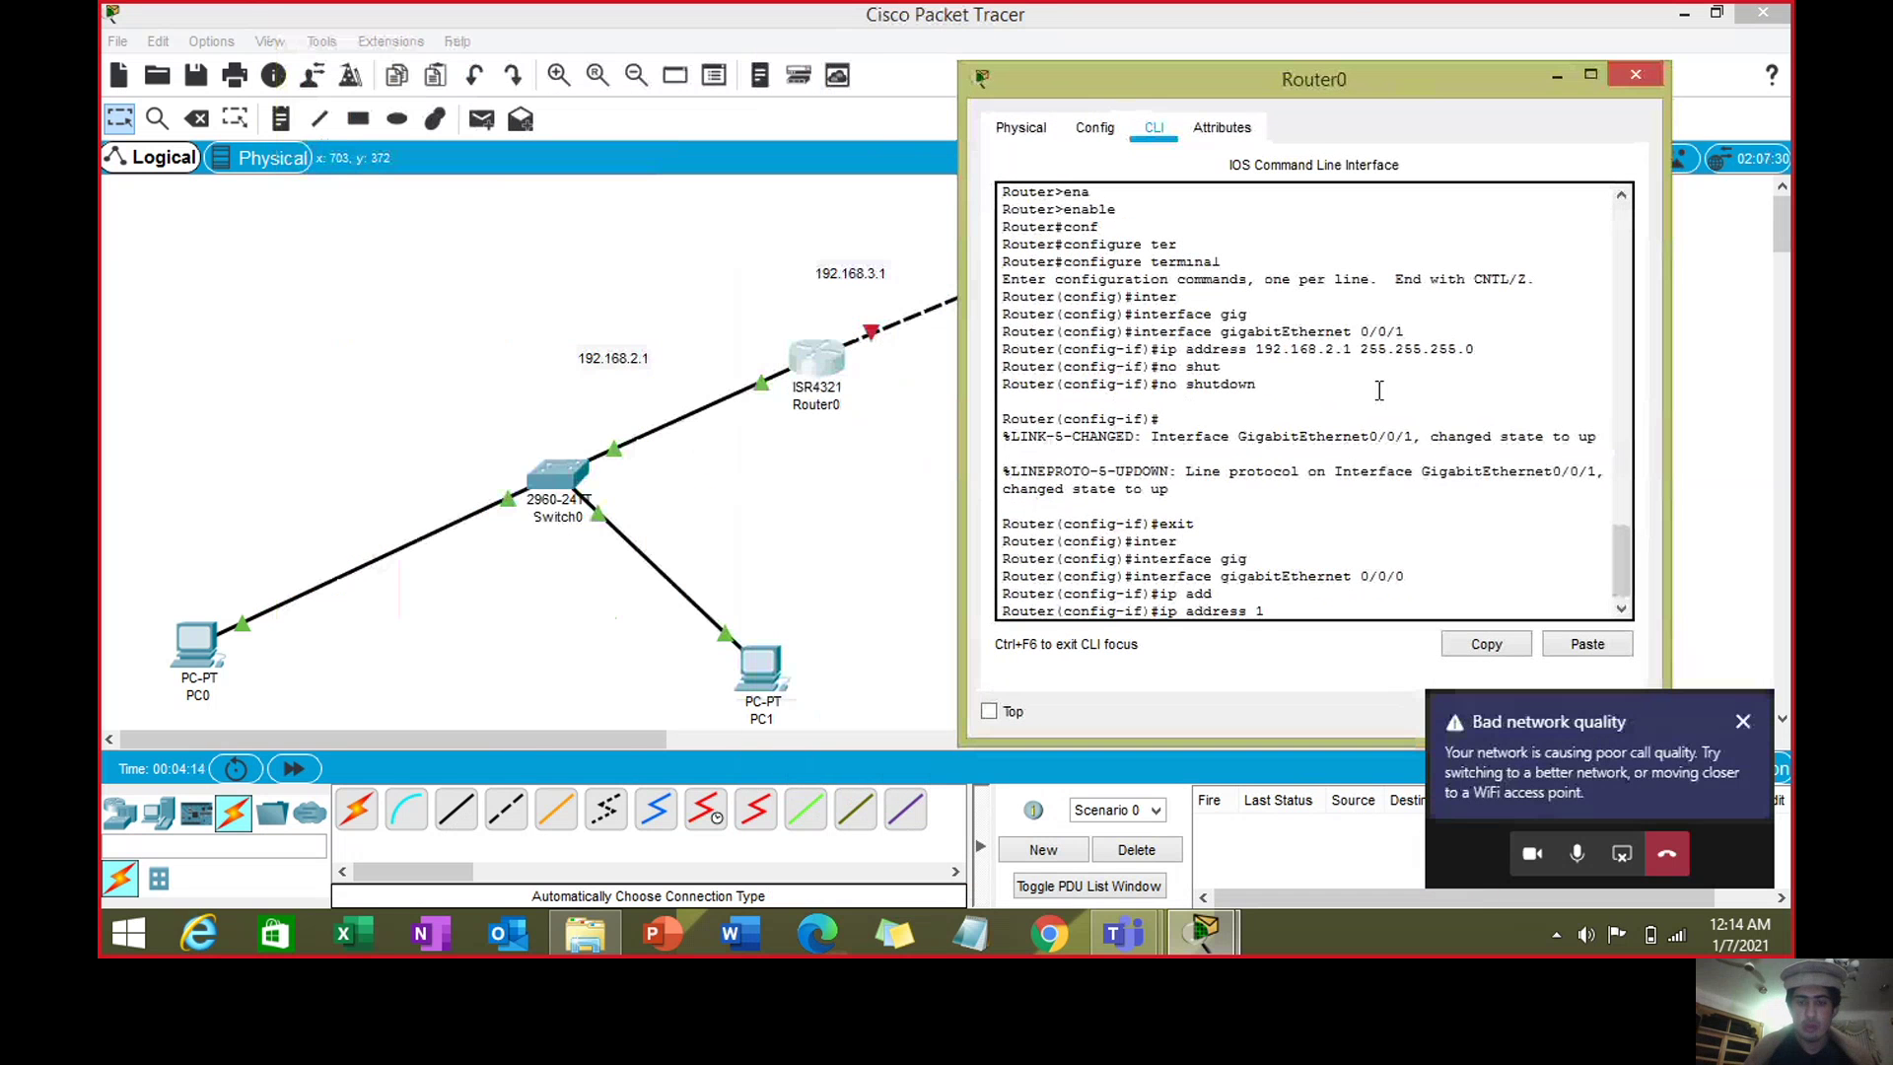
{"action": "type", "text": "92"}
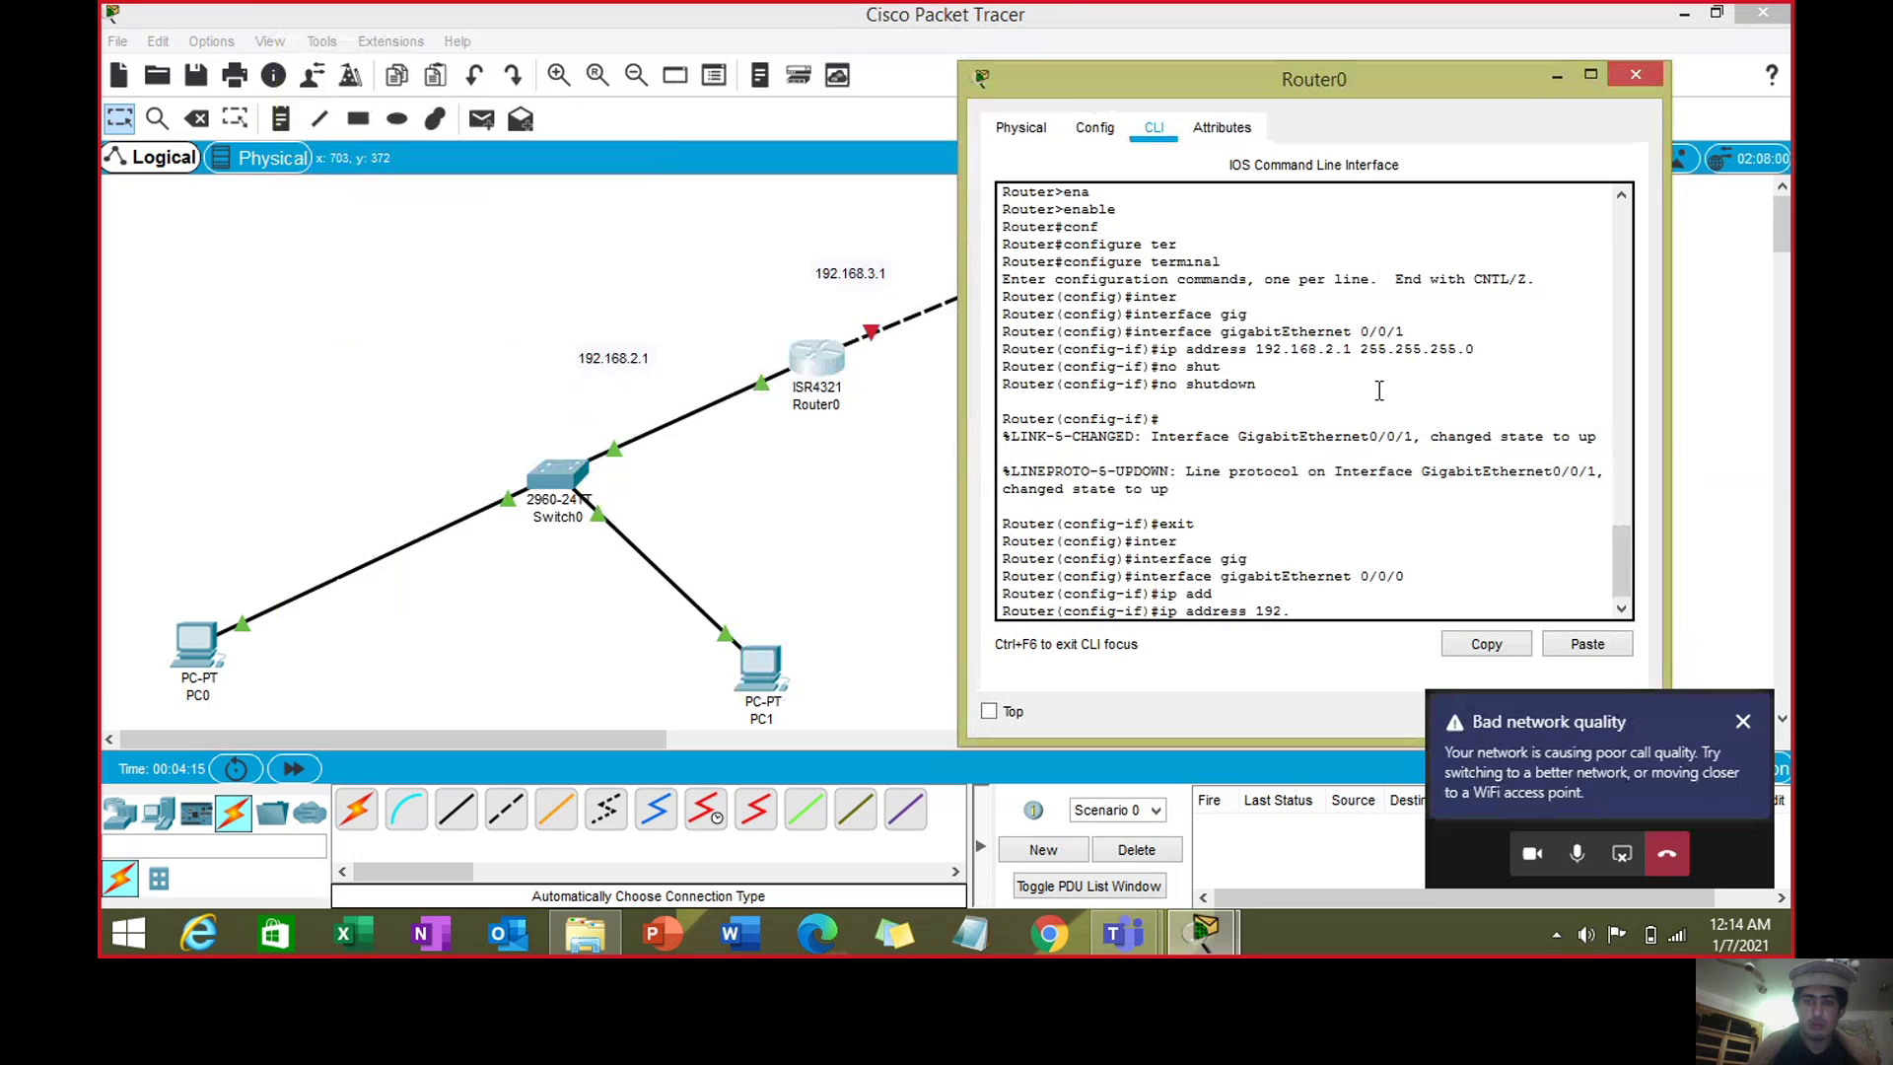
{"action": "type", "text": ".168.3"}
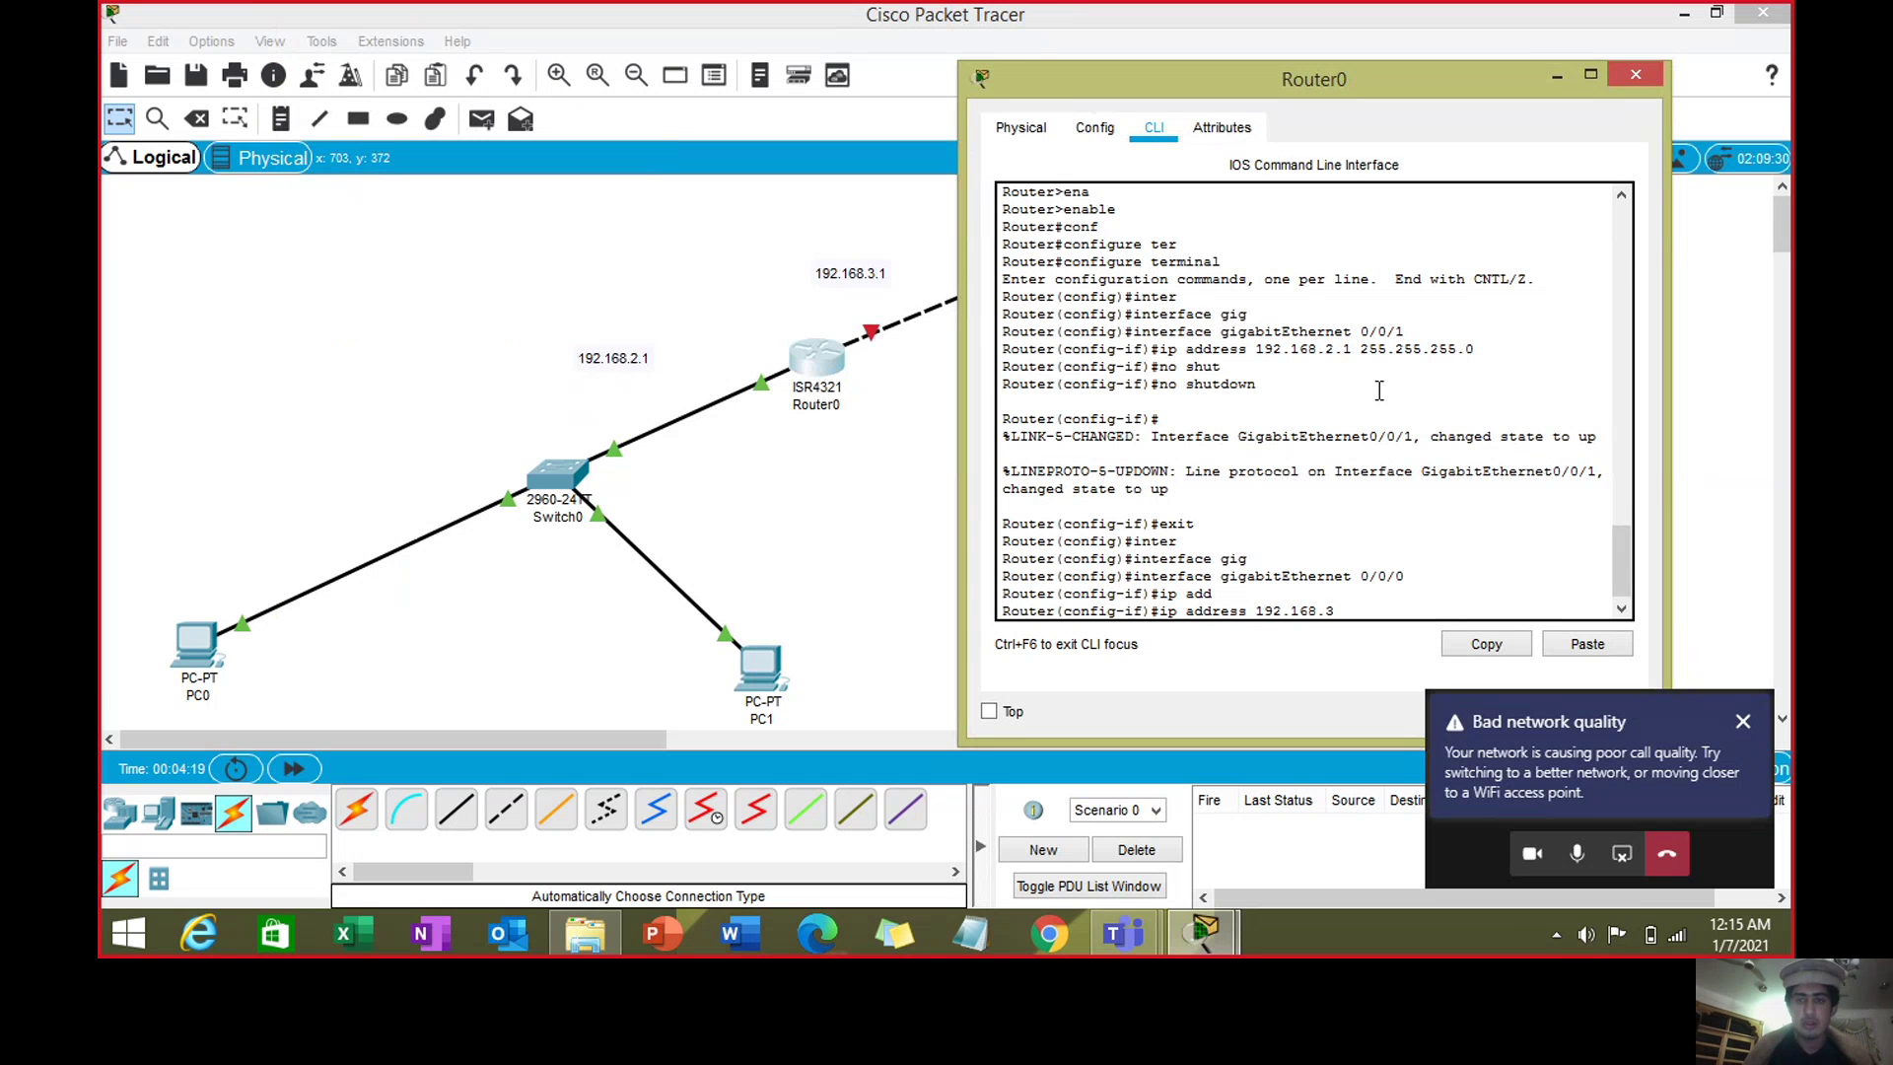
{"action": "type", "text": ".1 255."}
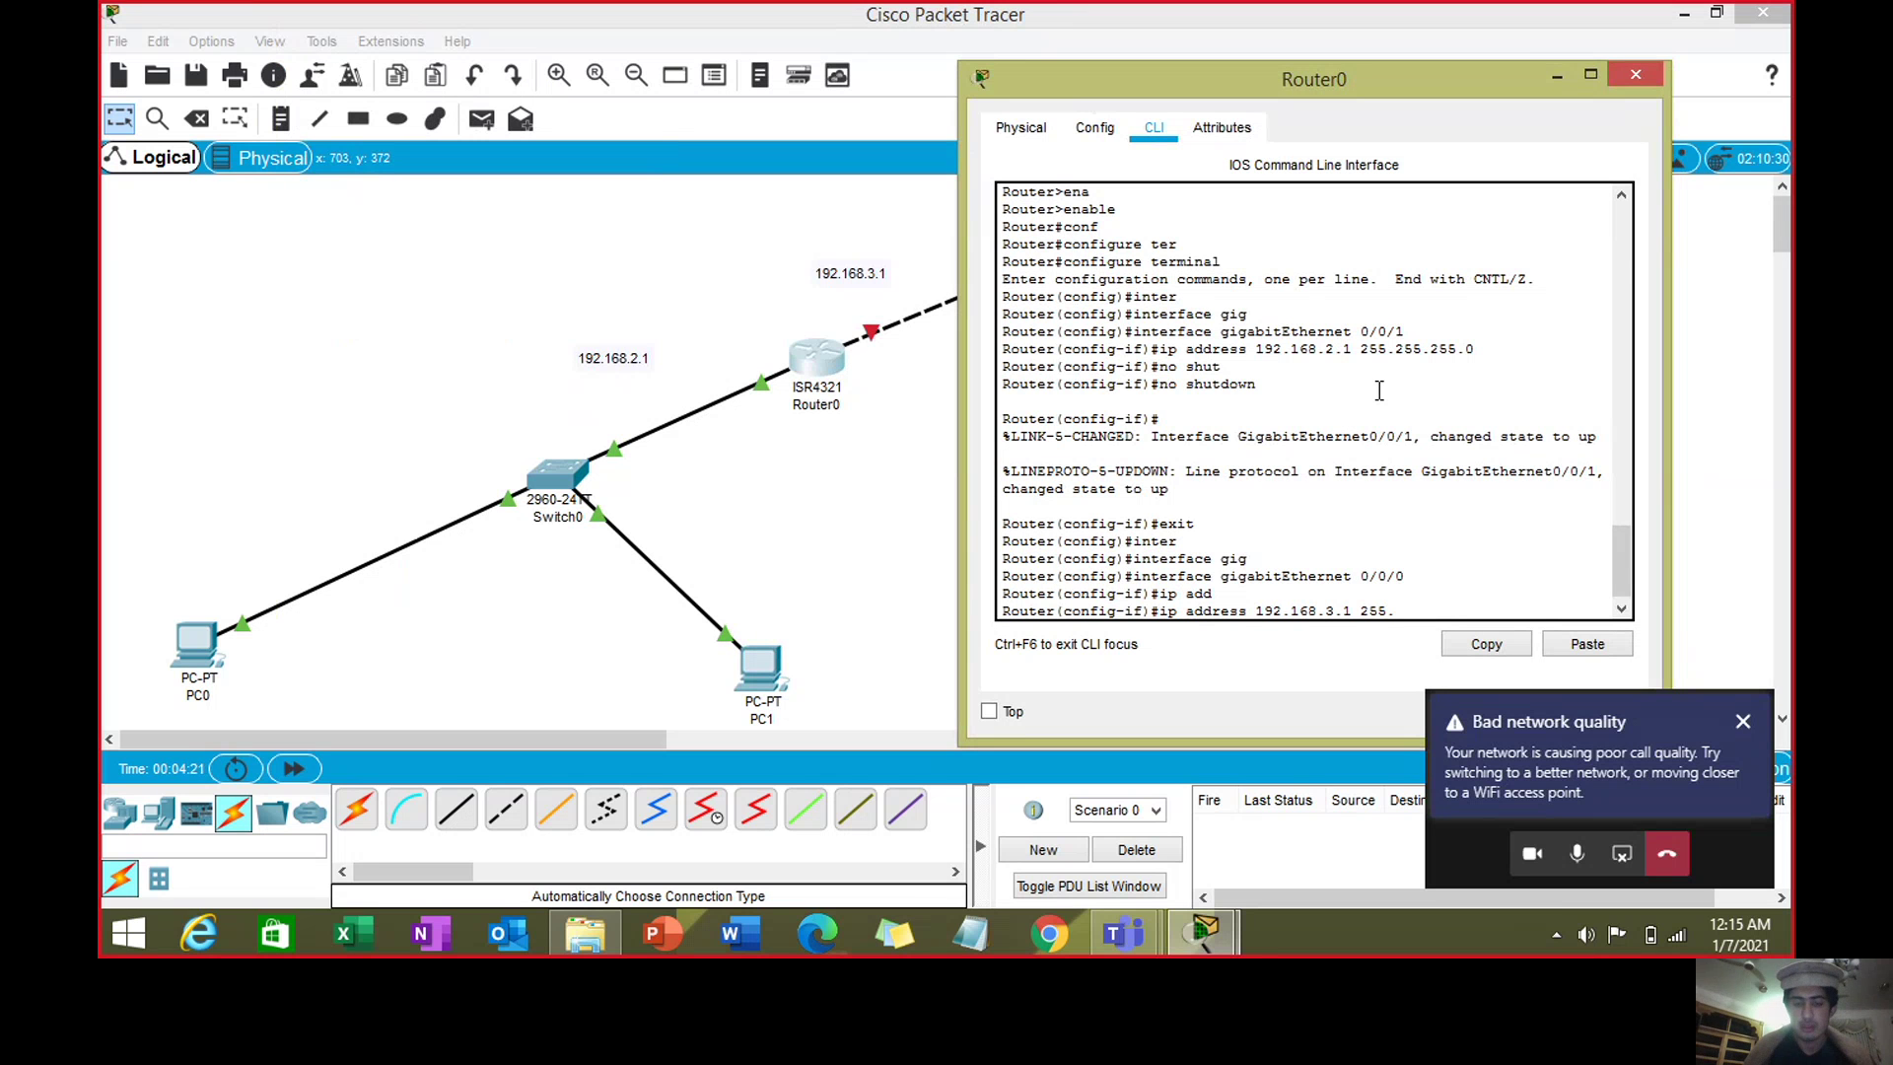
{"action": "type", "text": "255.255.0"}
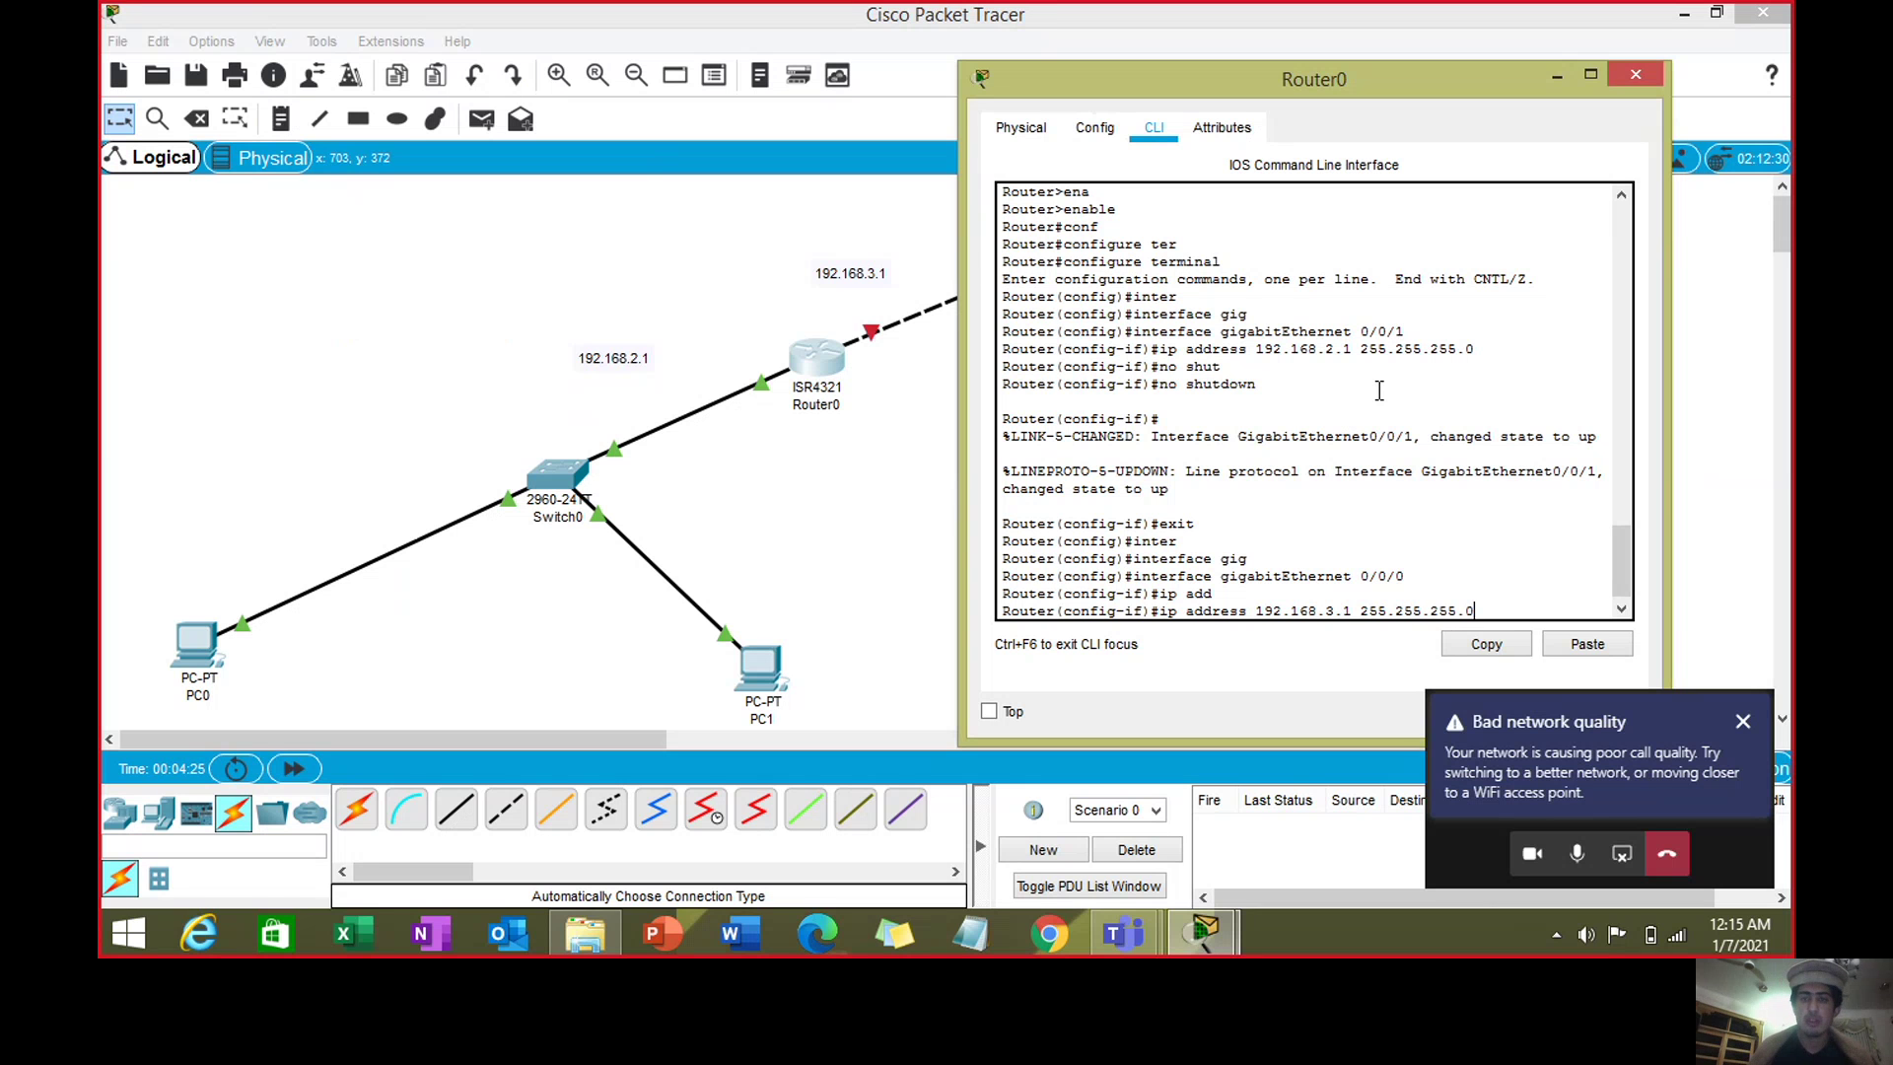
{"action": "key", "text": "Return"}
{"action": "type", "text": "no shut"}
{"action": "key", "text": "Tab"}
{"action": "key", "text": "Return"}
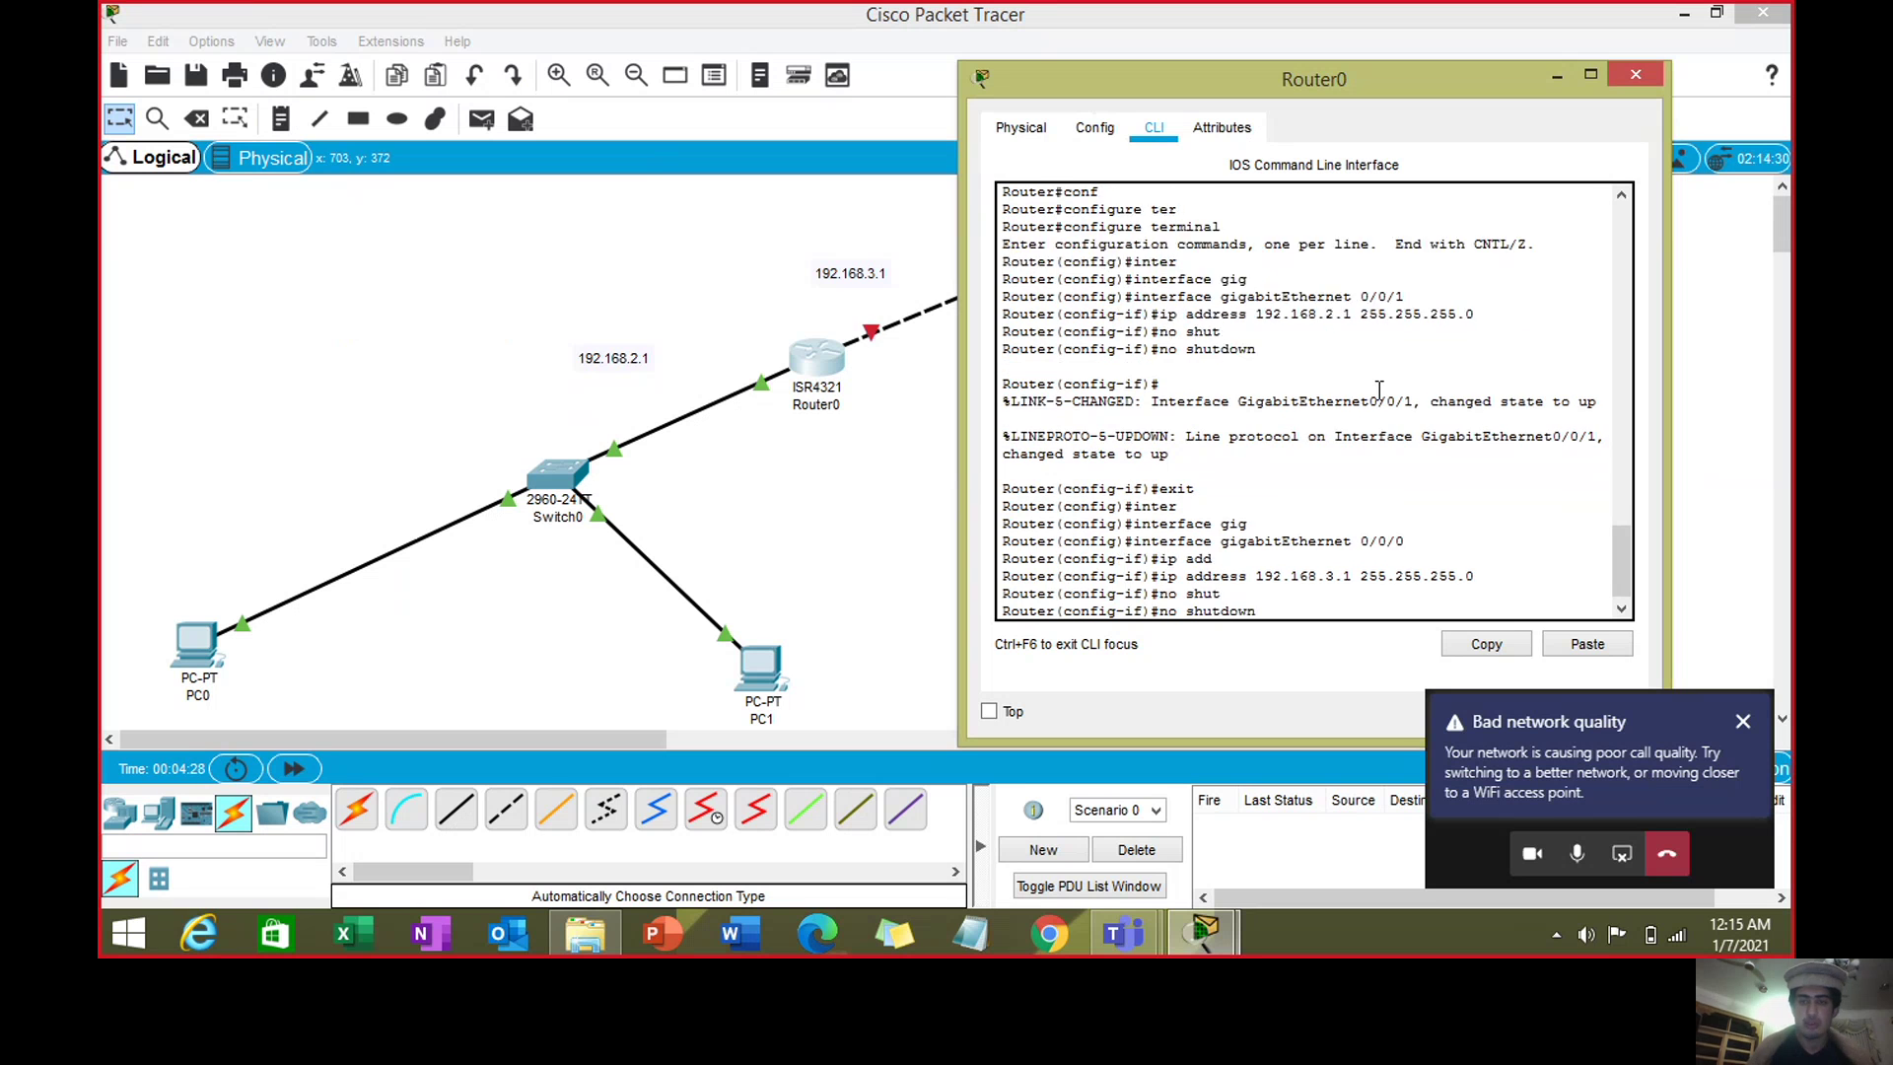
{"action": "type", "text": "er(config-if)#e"}
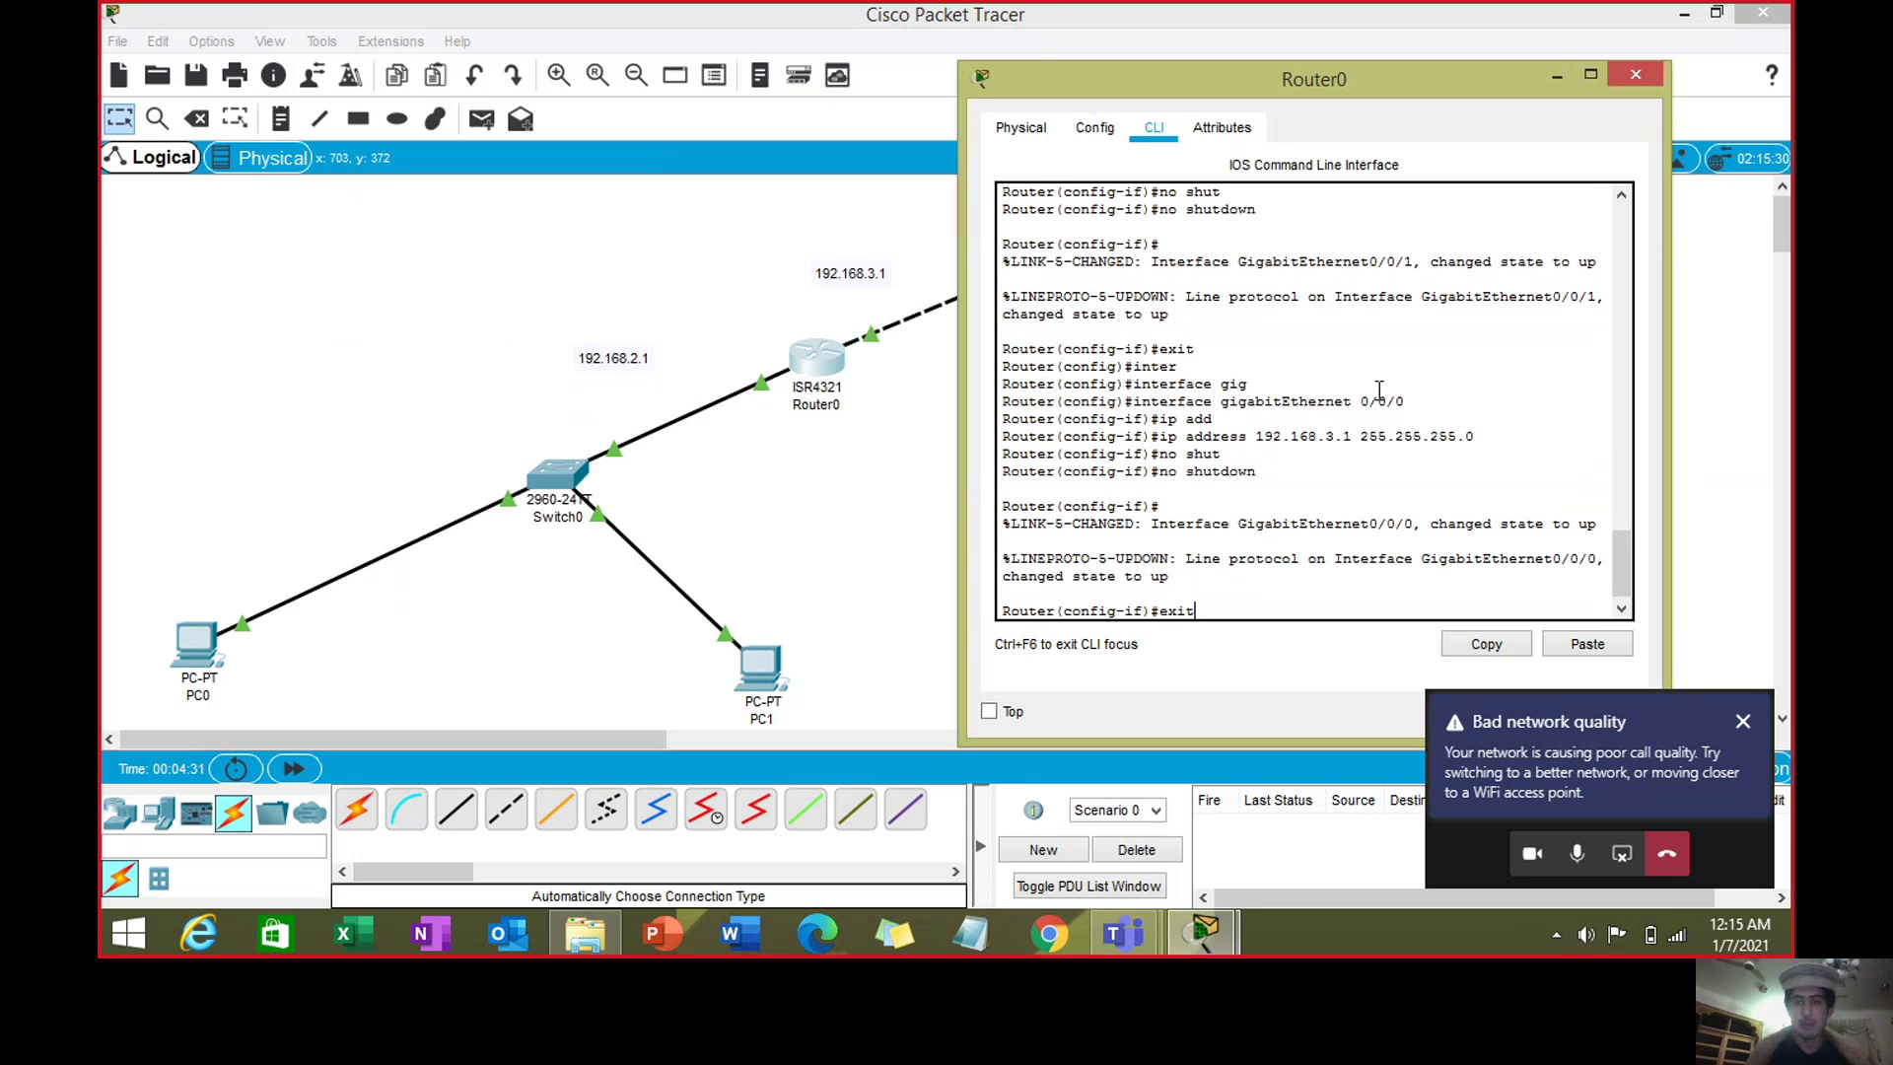
{"action": "type", "text": "xit"}
{"action": "key", "text": "Return"}
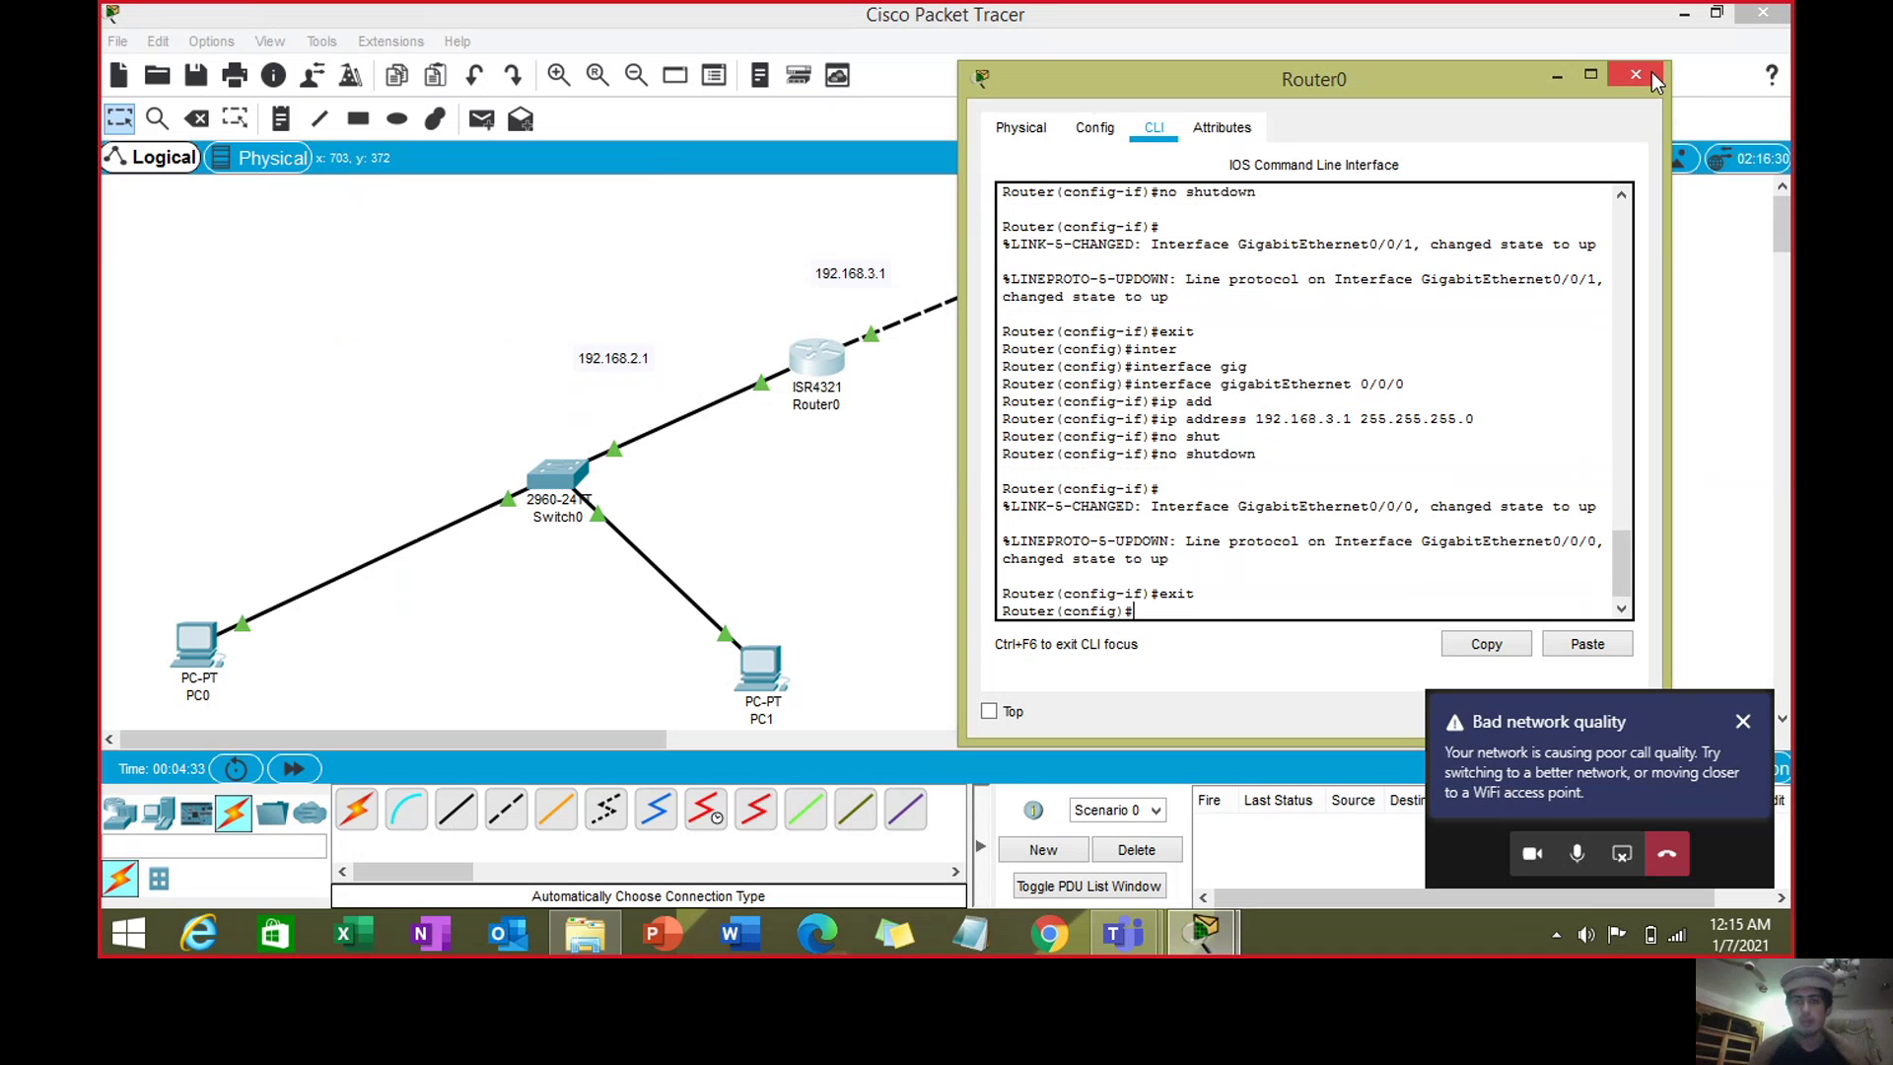
{"action": "left_click", "coordinate": [1646, 74]}
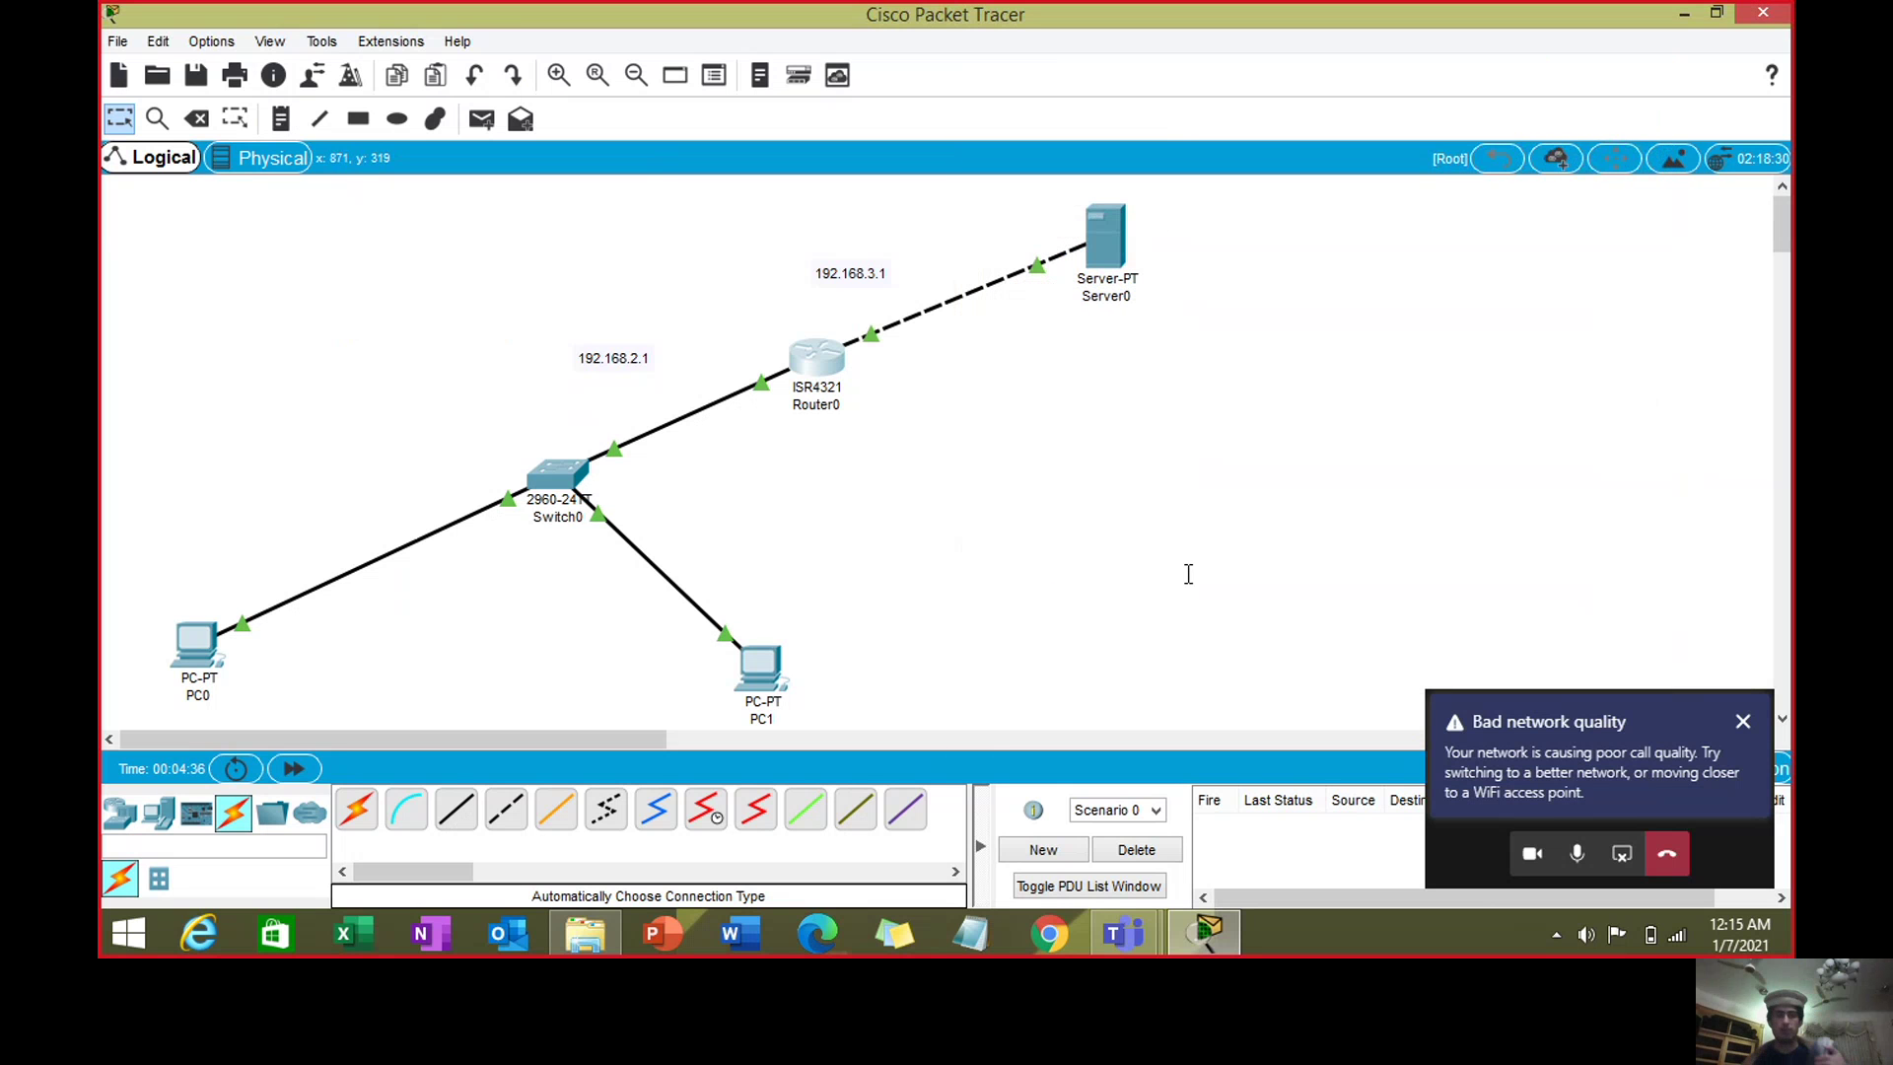
- Send simple test packets from PC0 to PC1 and from PC0 to Router0
{"action": "left_click", "coordinate": [481, 122]}
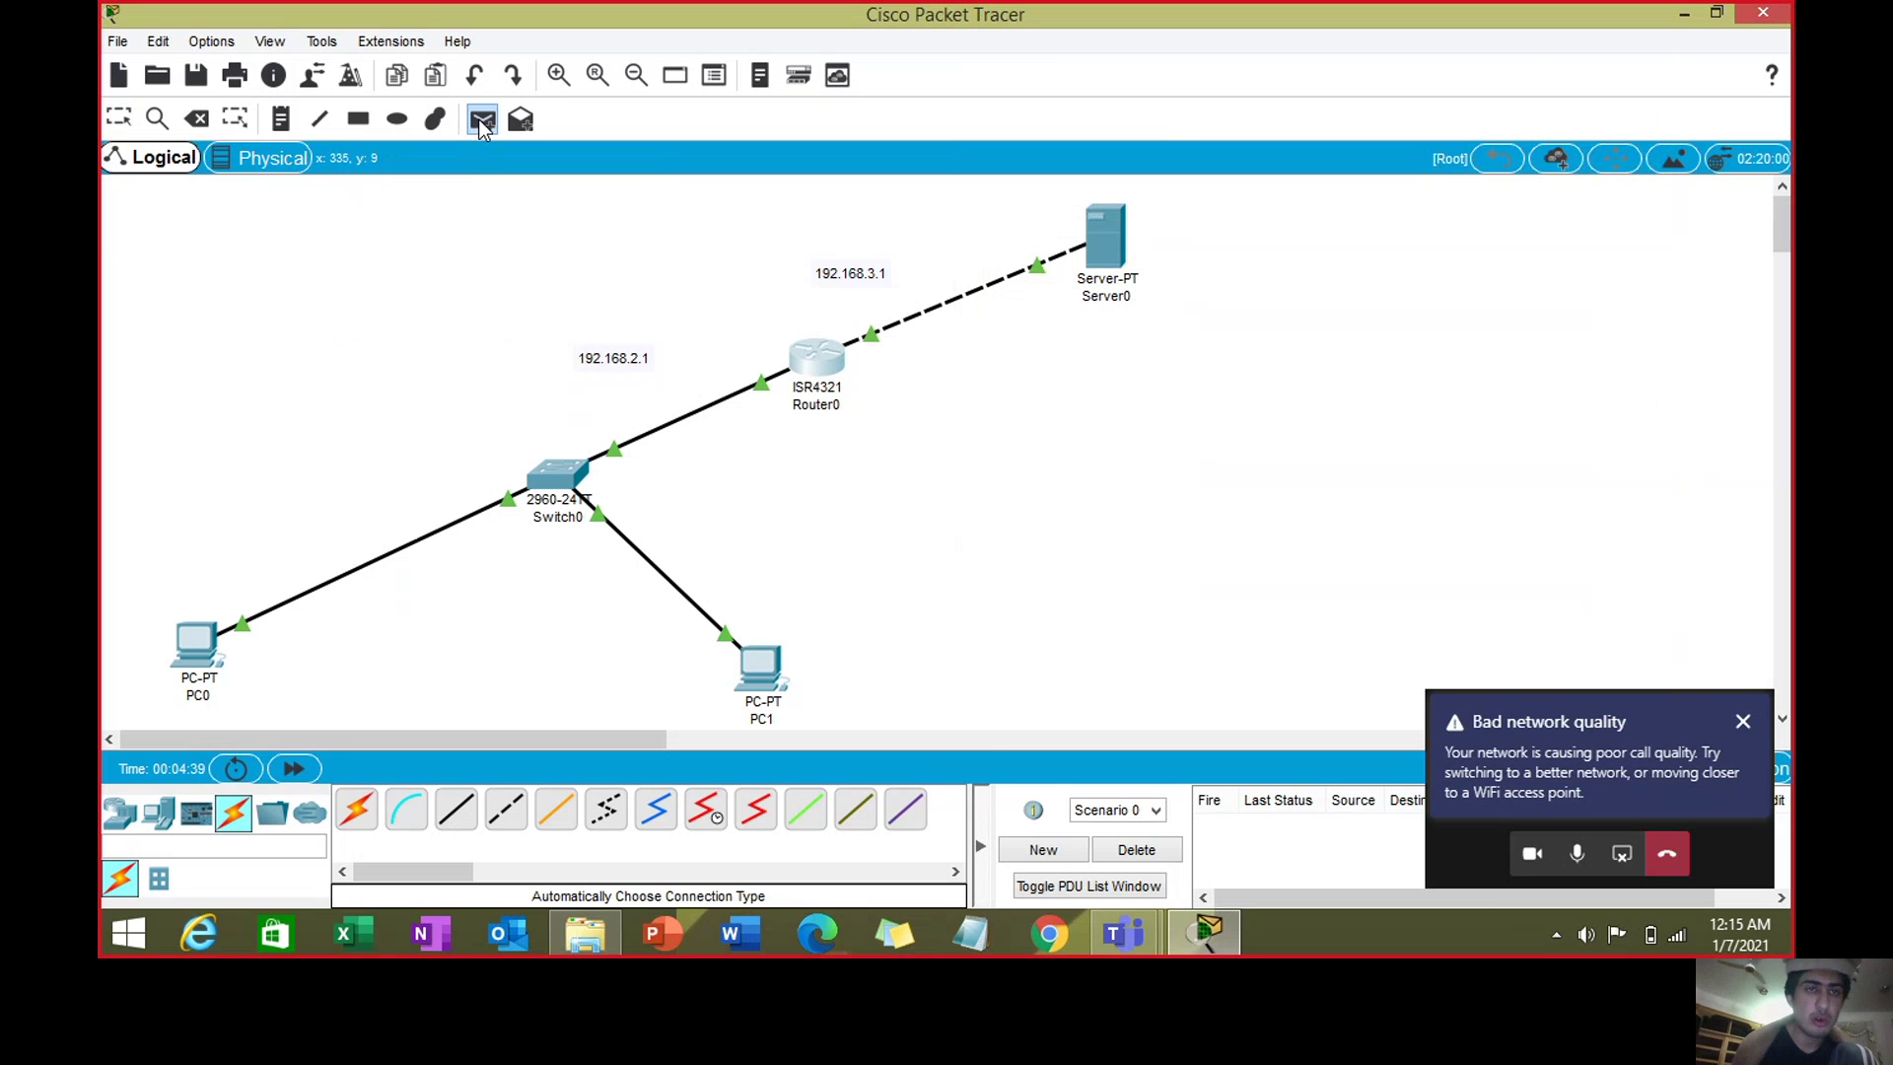
{"action": "left_click", "coordinate": [183, 636]}
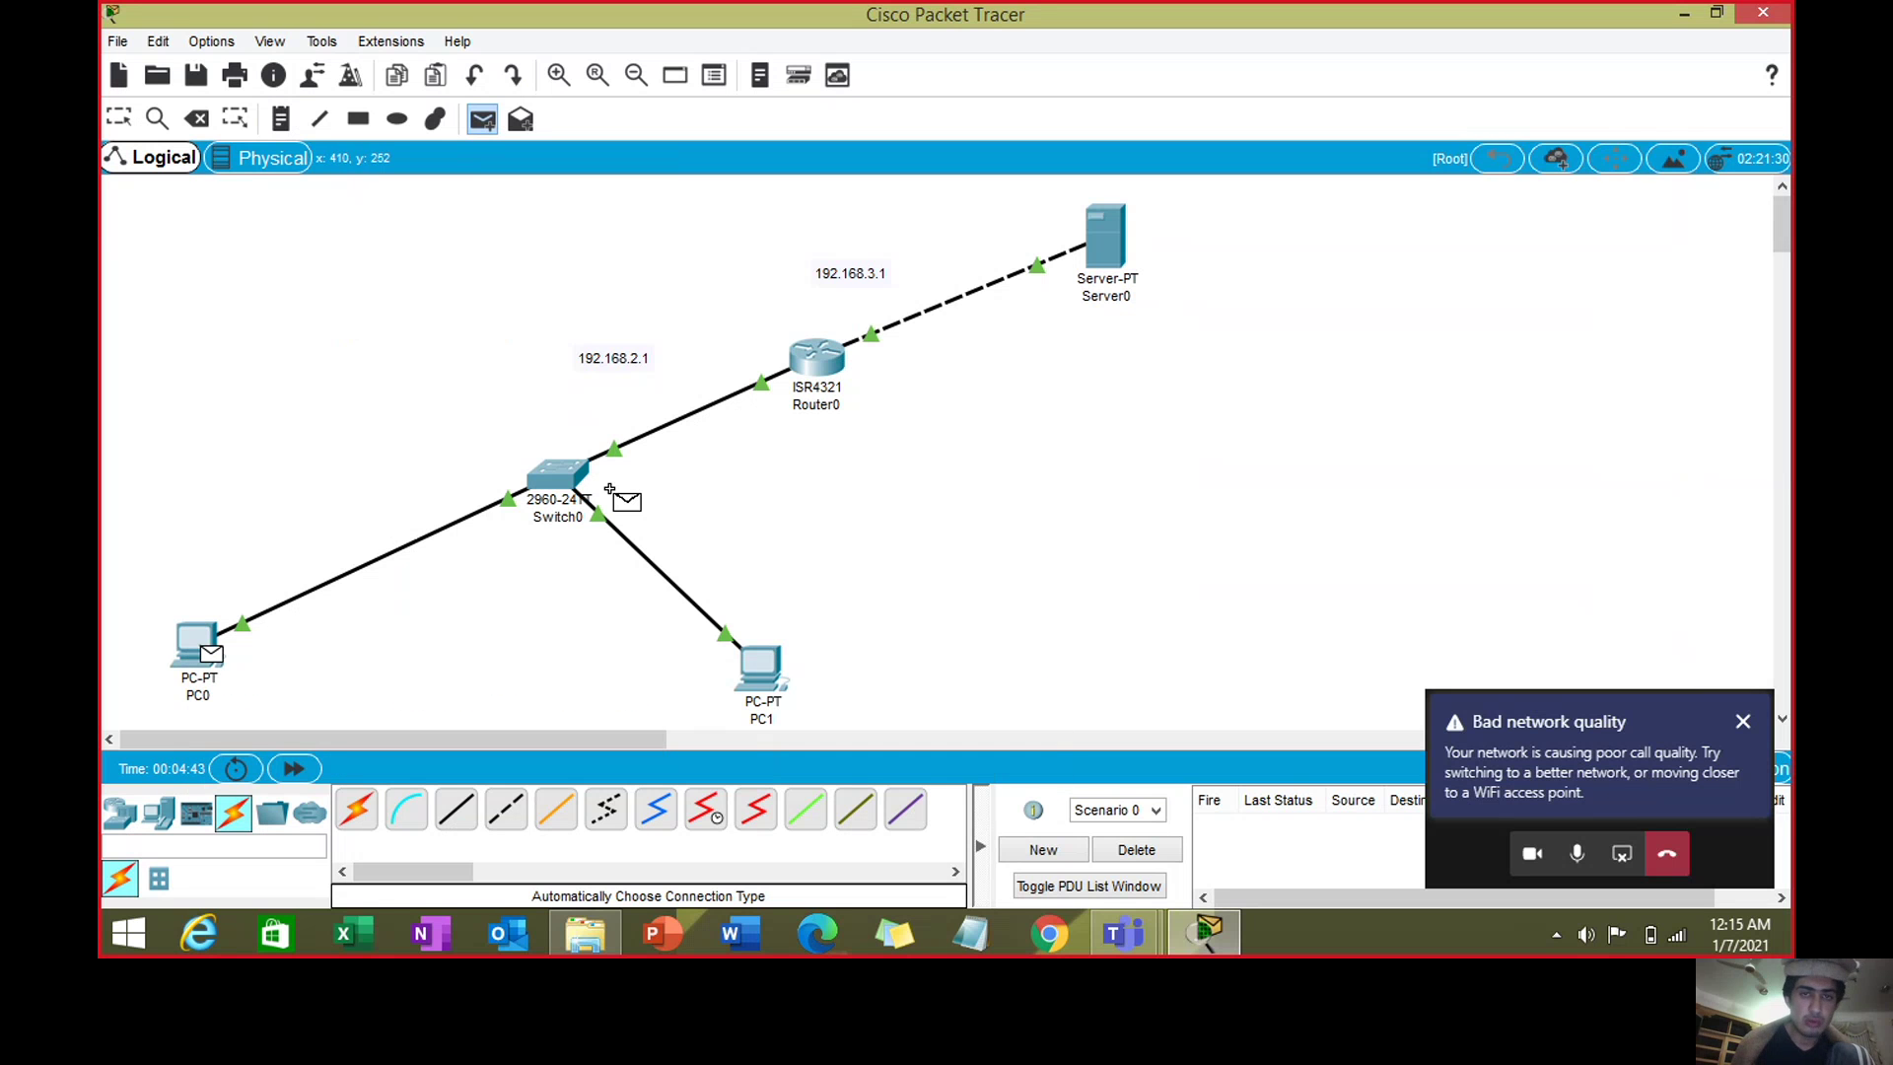
{"action": "left_click", "coordinate": [772, 666]}
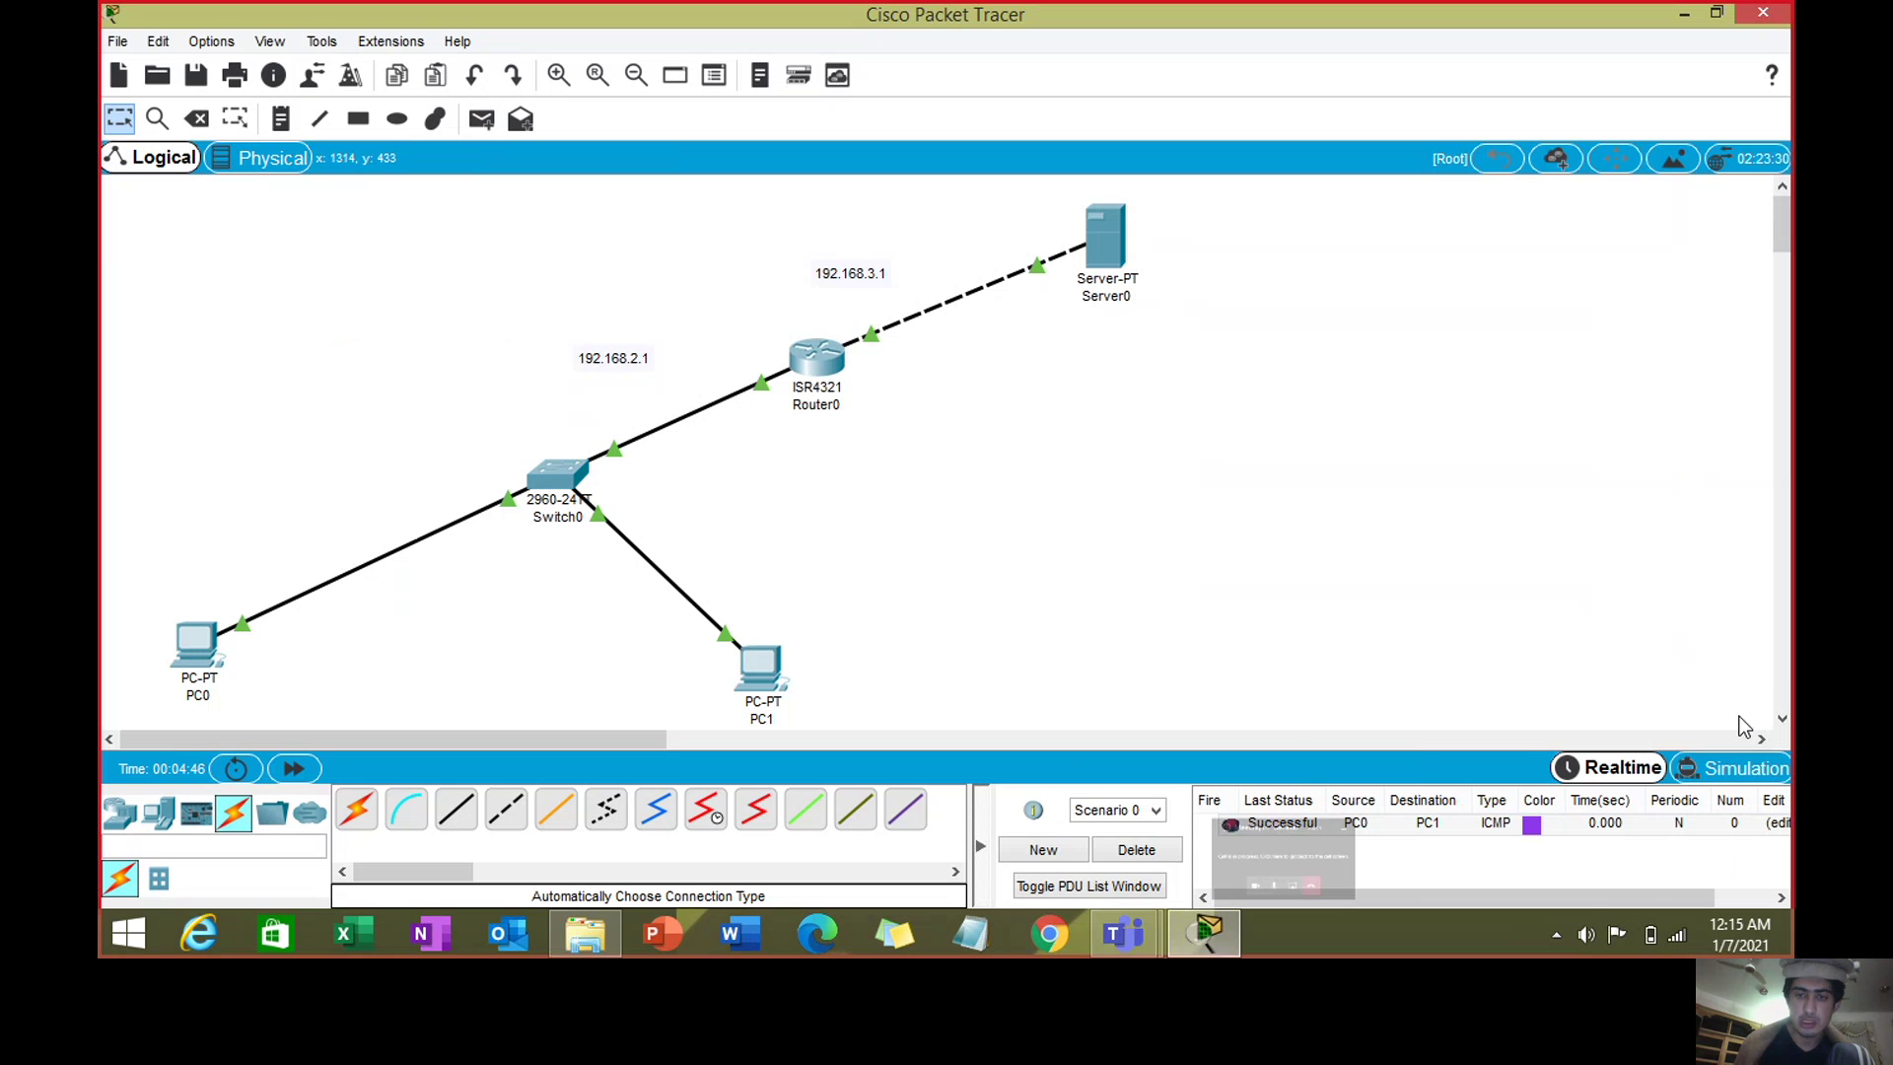
{"action": "key", "text": "p"}
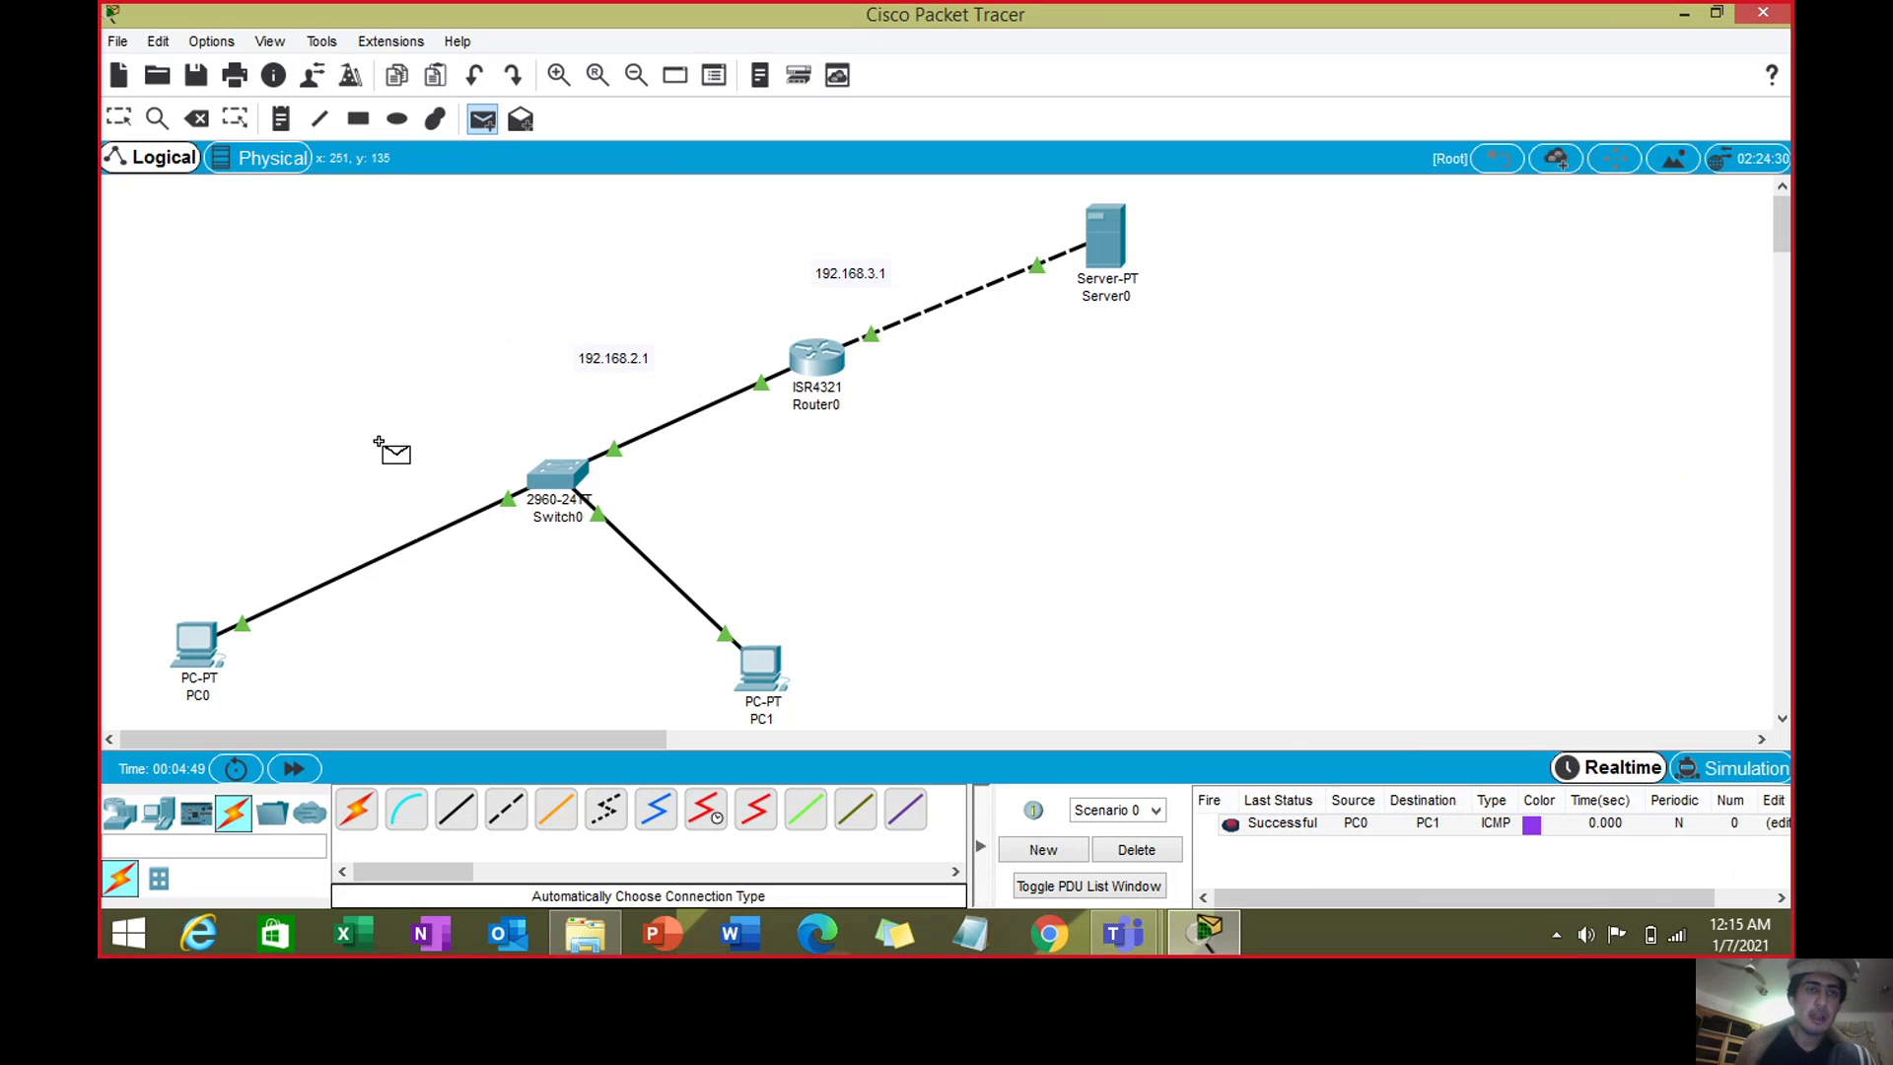
{"action": "left_click", "coordinate": [202, 641]}
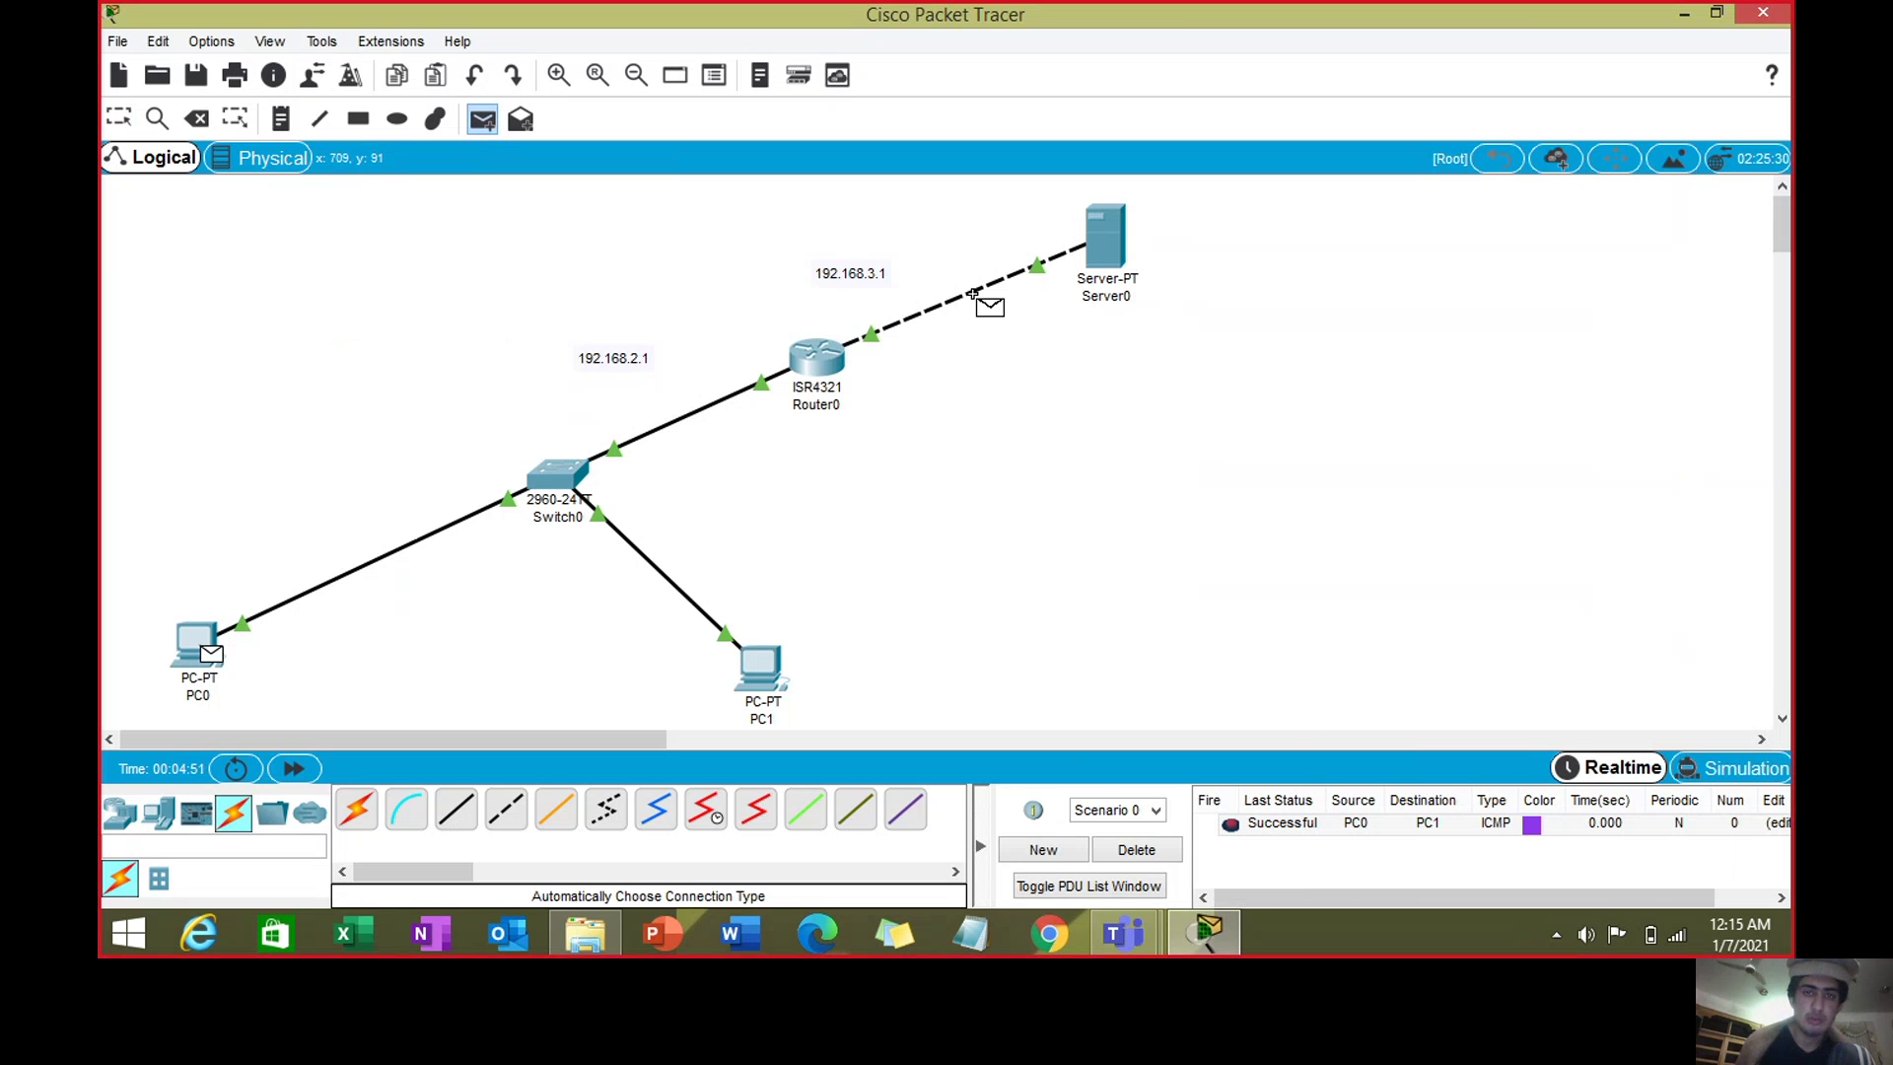
{"action": "left_click", "coordinate": [816, 361]}
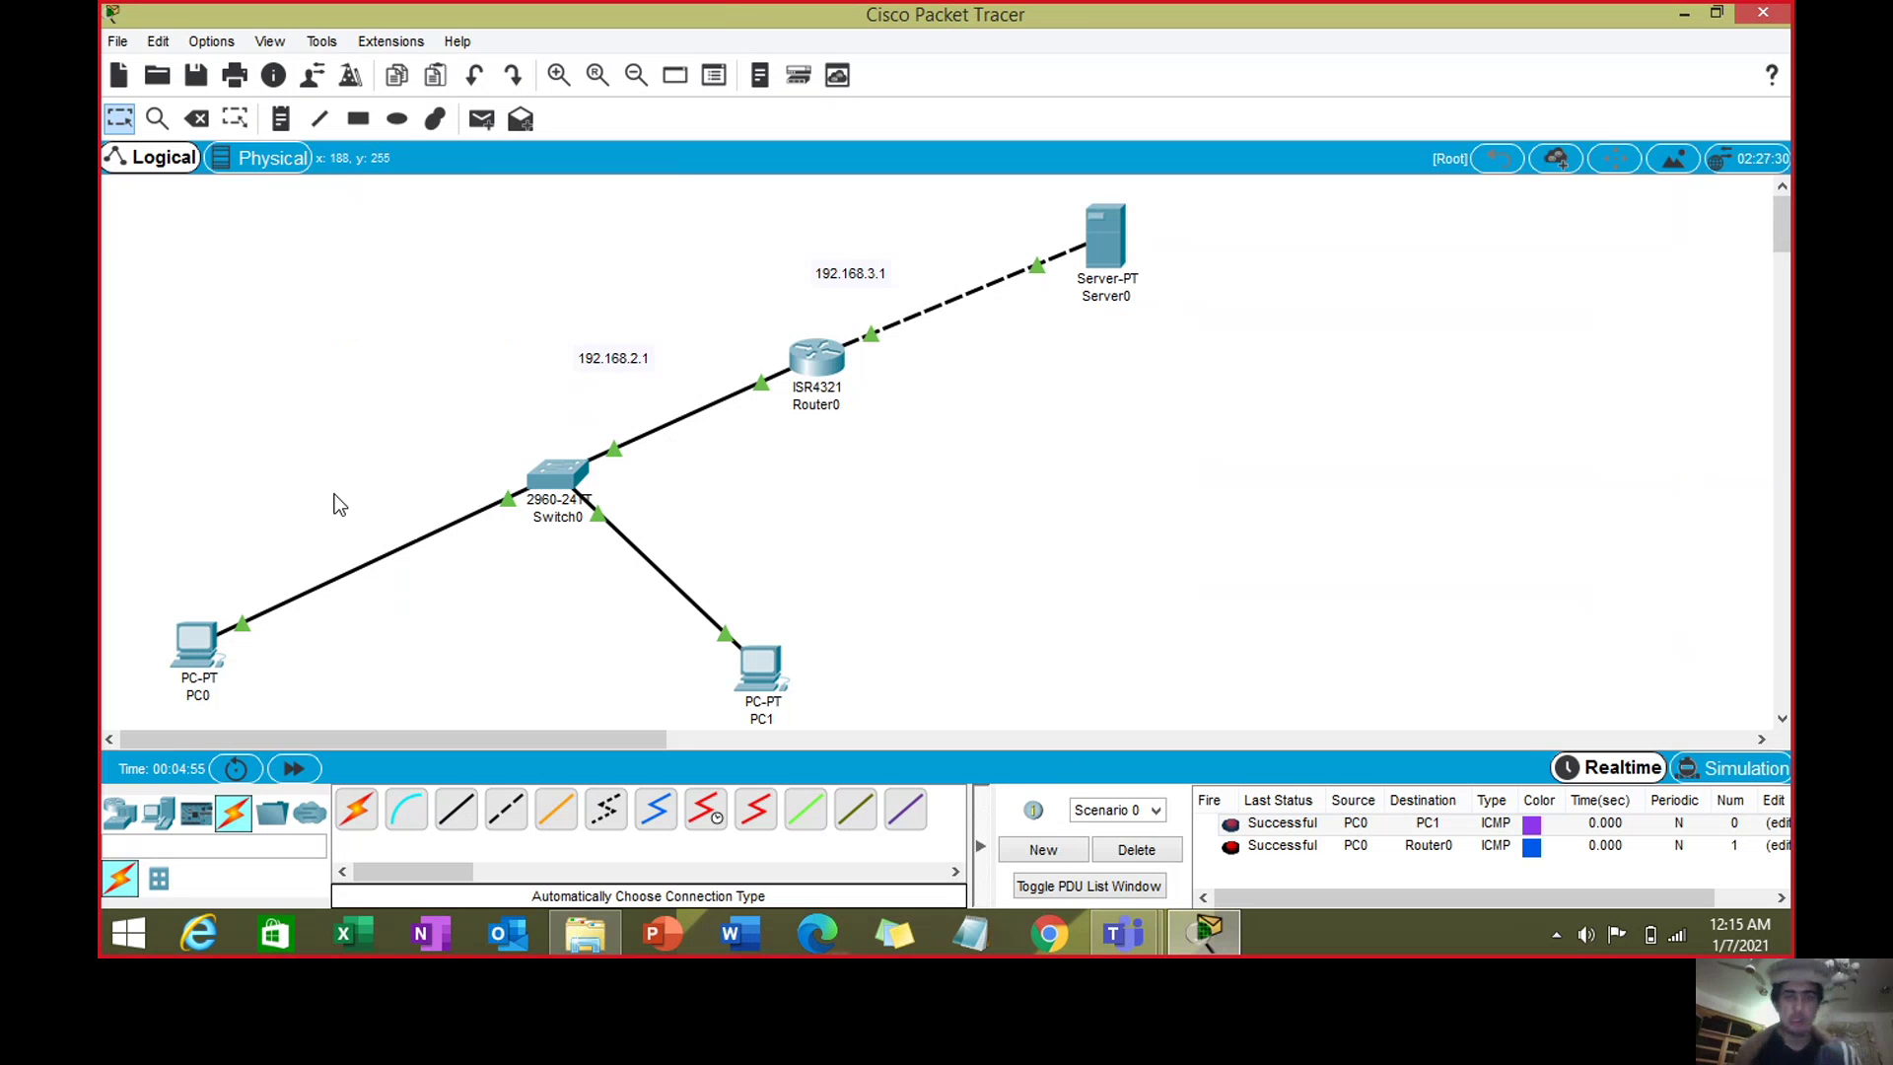
{"action": "left_click", "coordinate": [1110, 254]}
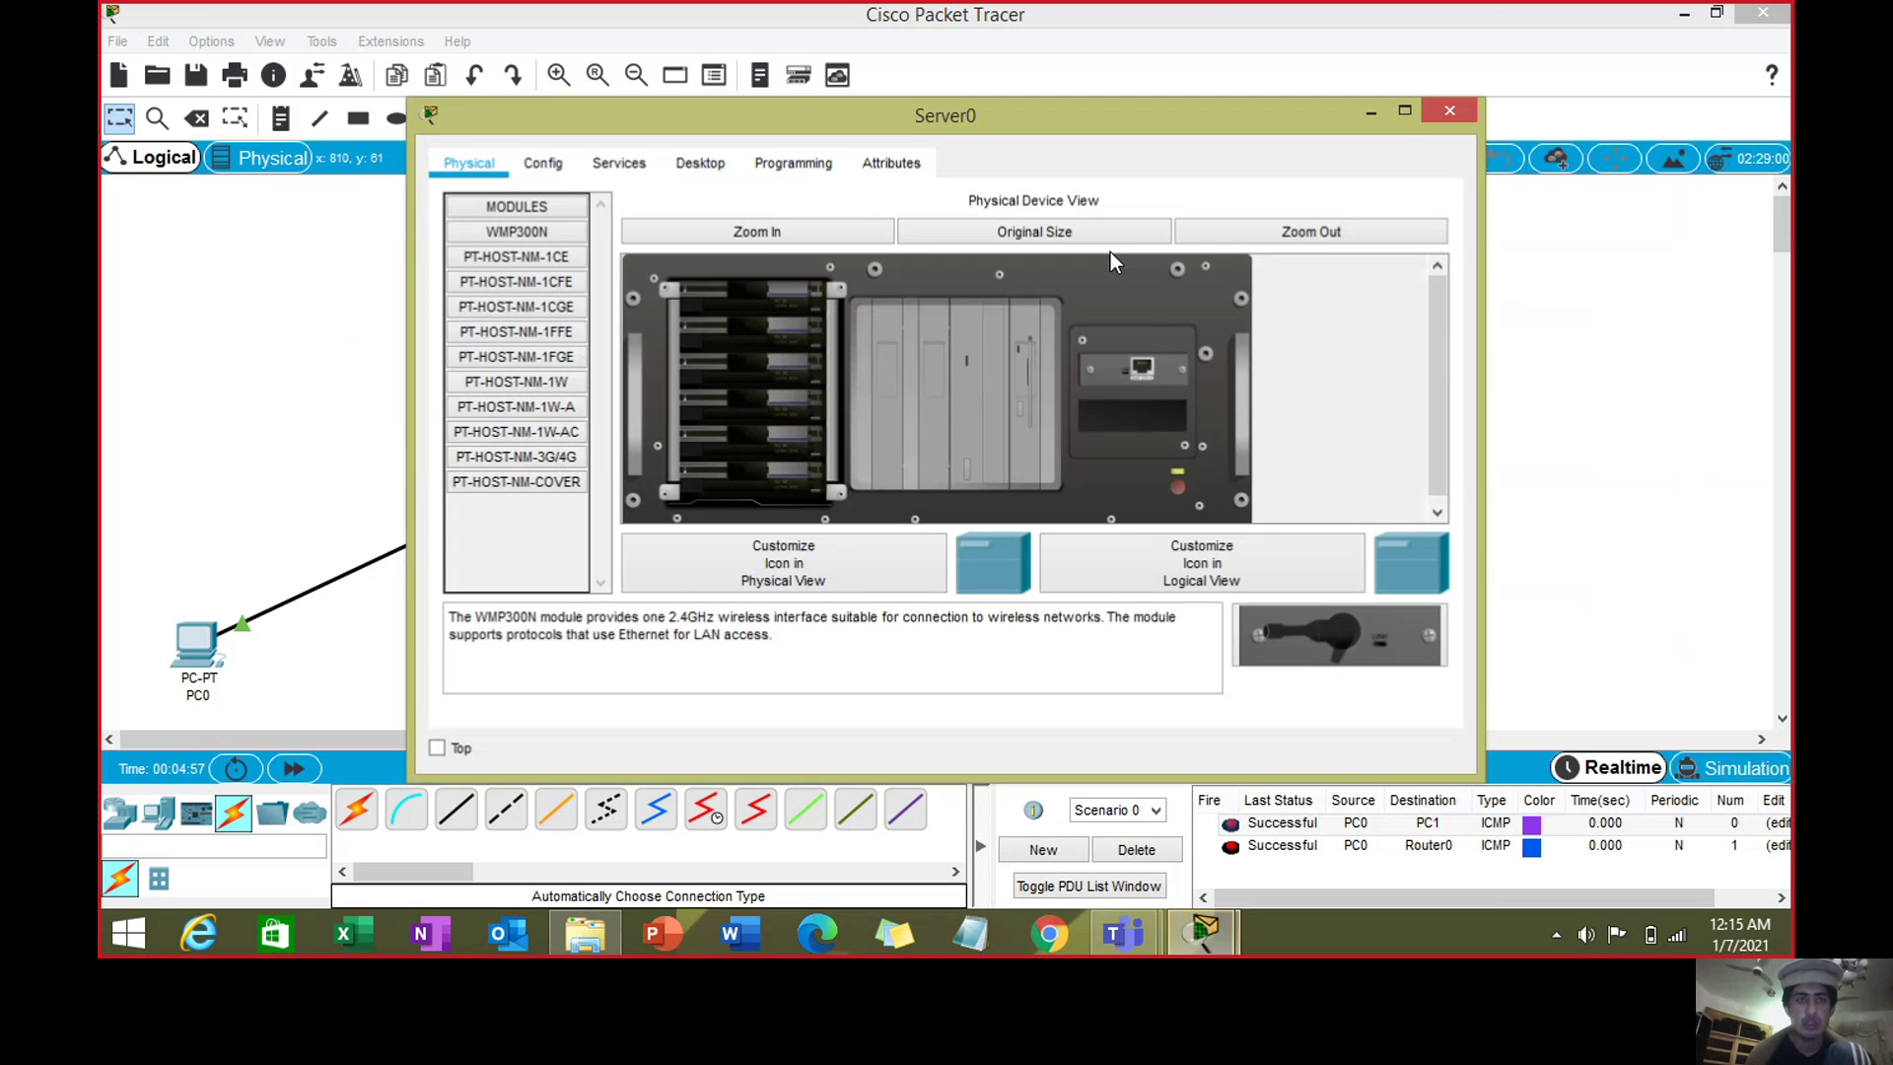
- Set Server0's email service domain to khan.com
{"action": "left_click", "coordinate": [704, 165]}
{"action": "left_click", "coordinate": [623, 170]}
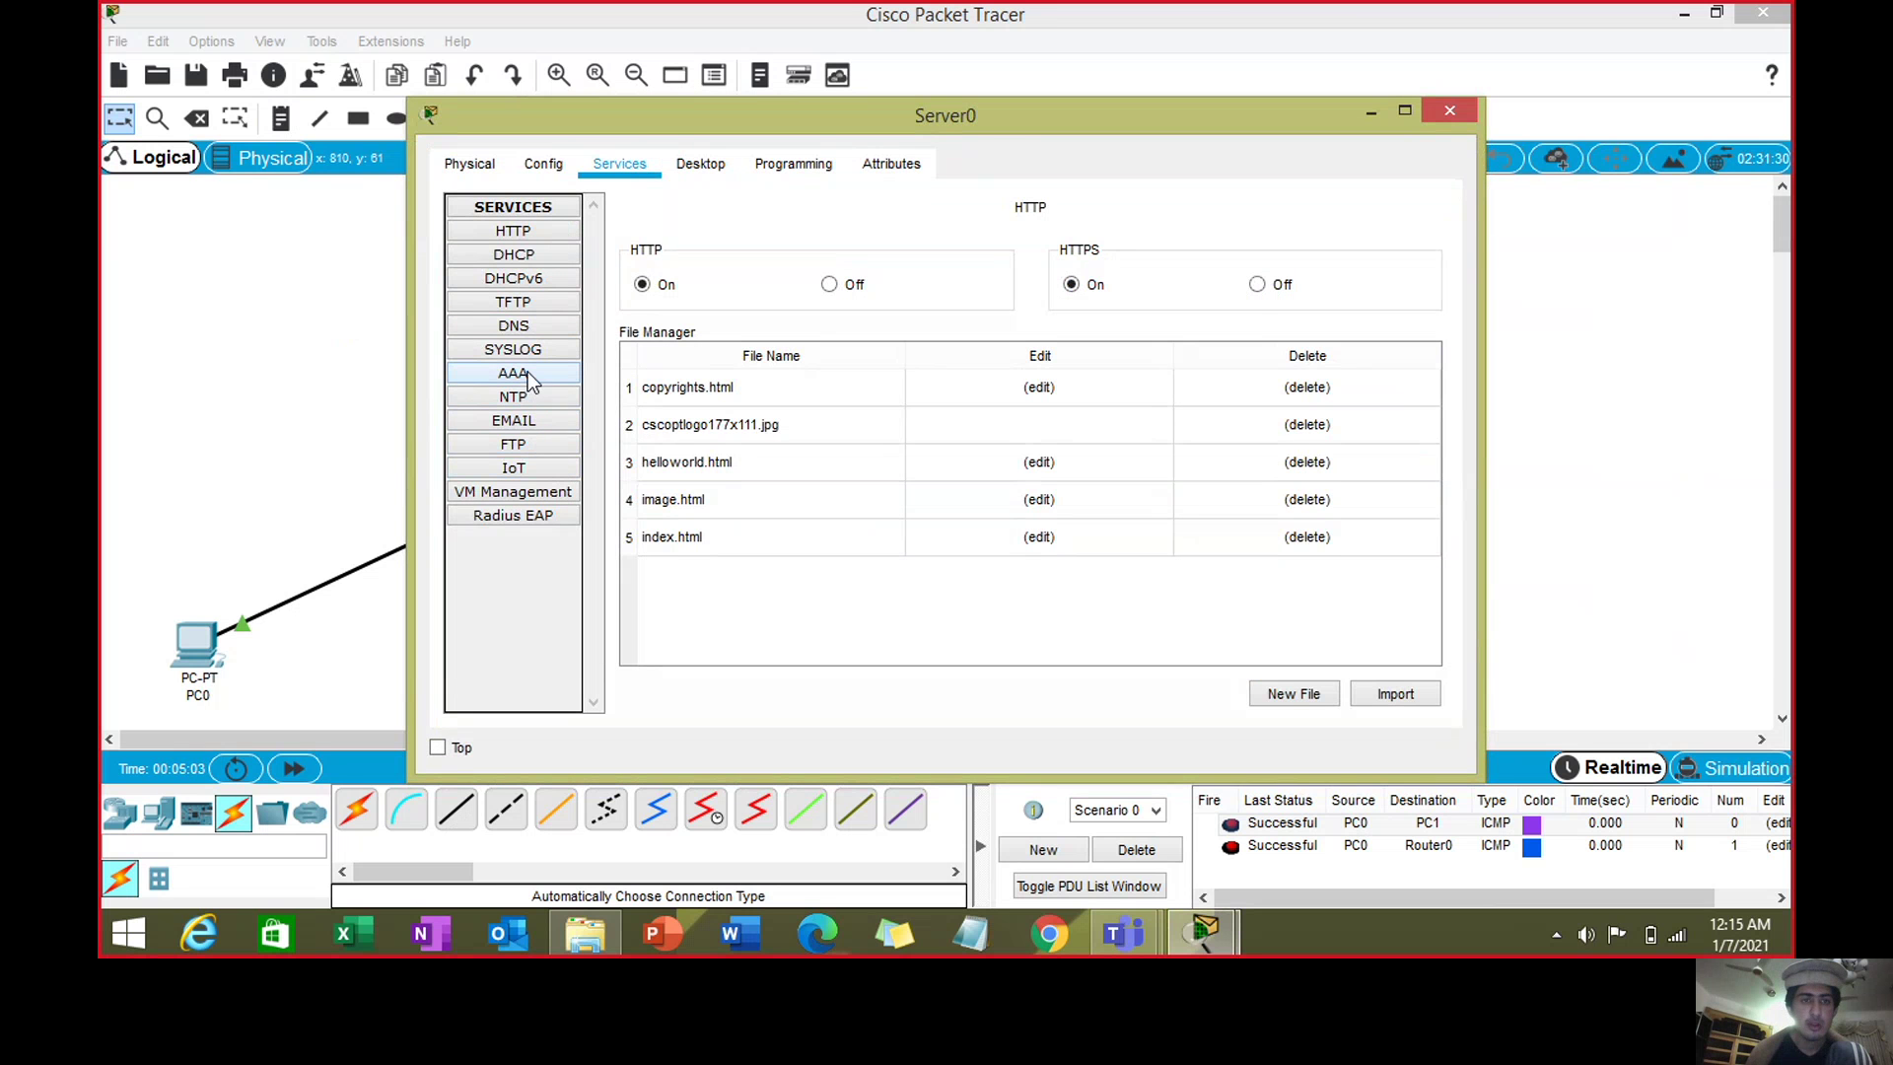
{"action": "left_click", "coordinate": [534, 426]}
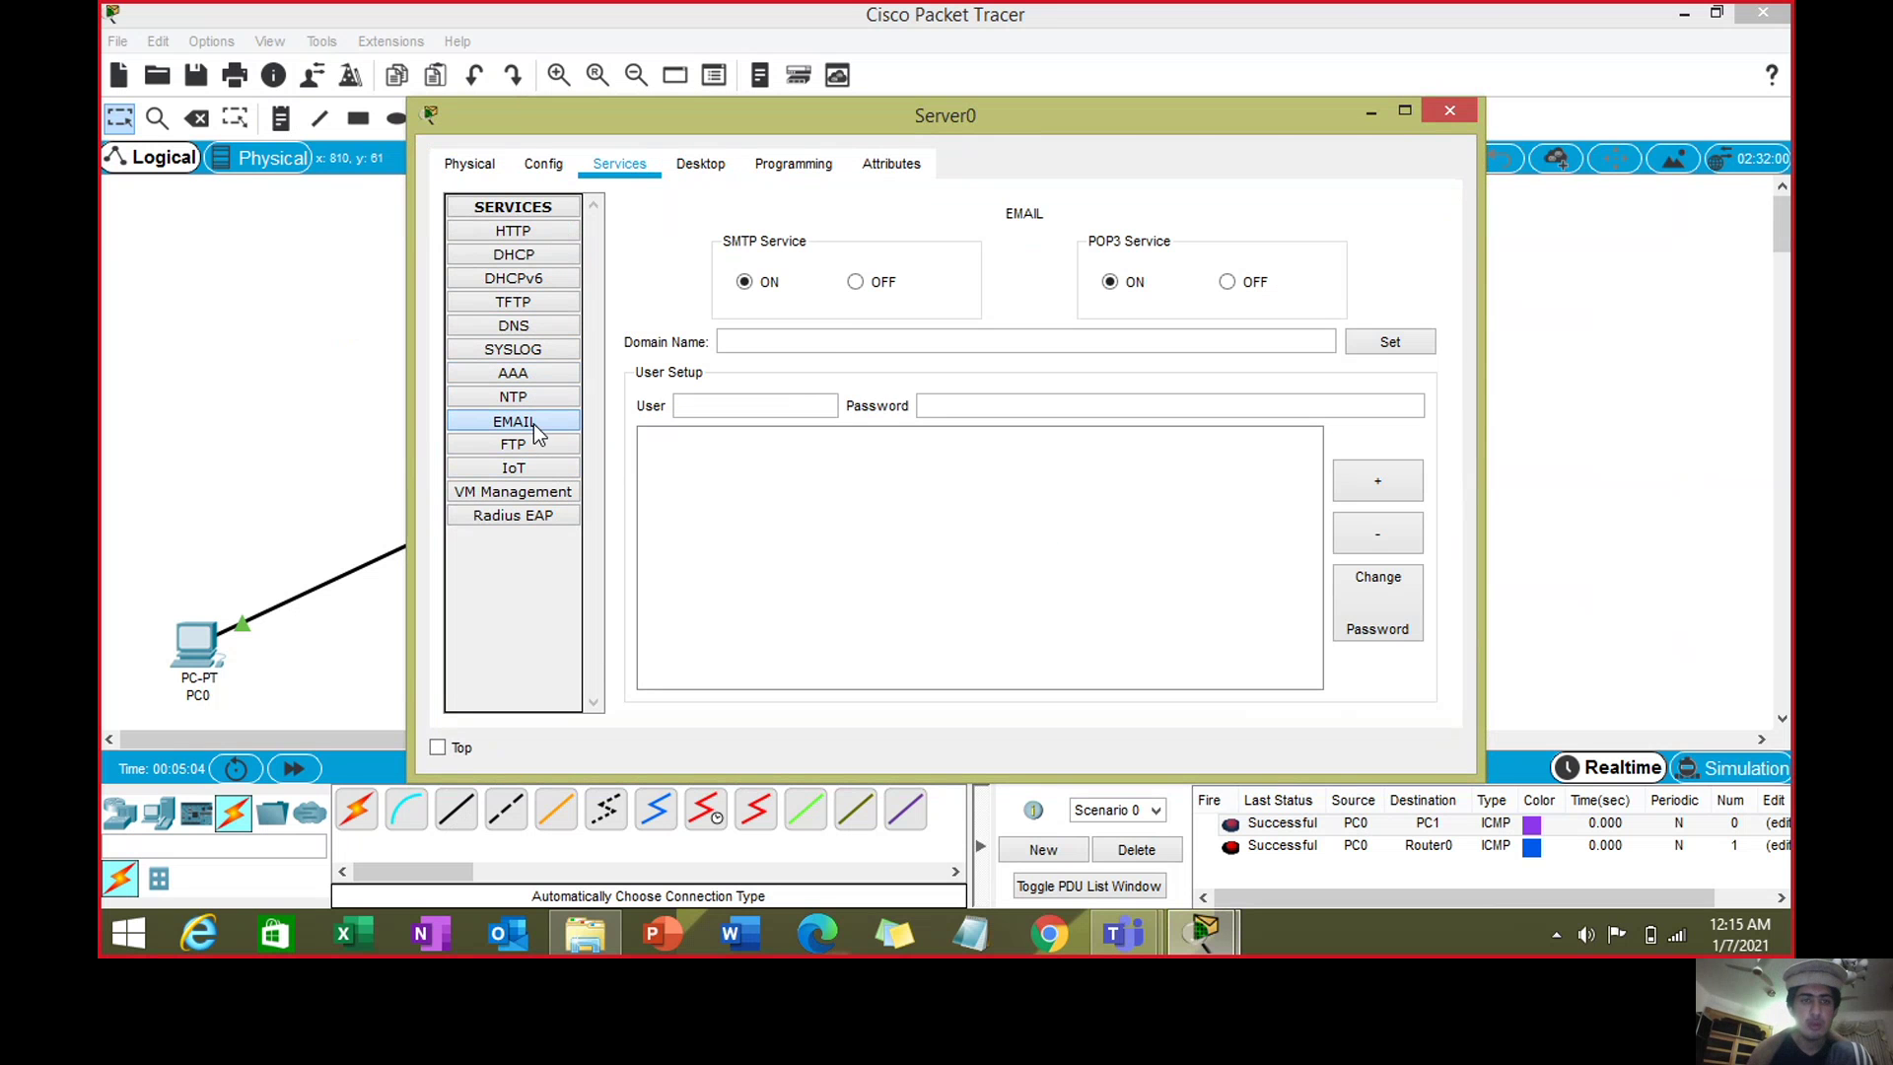
{"action": "left_click", "coordinate": [915, 345]}
{"action": "type", "text": "khan.com"}
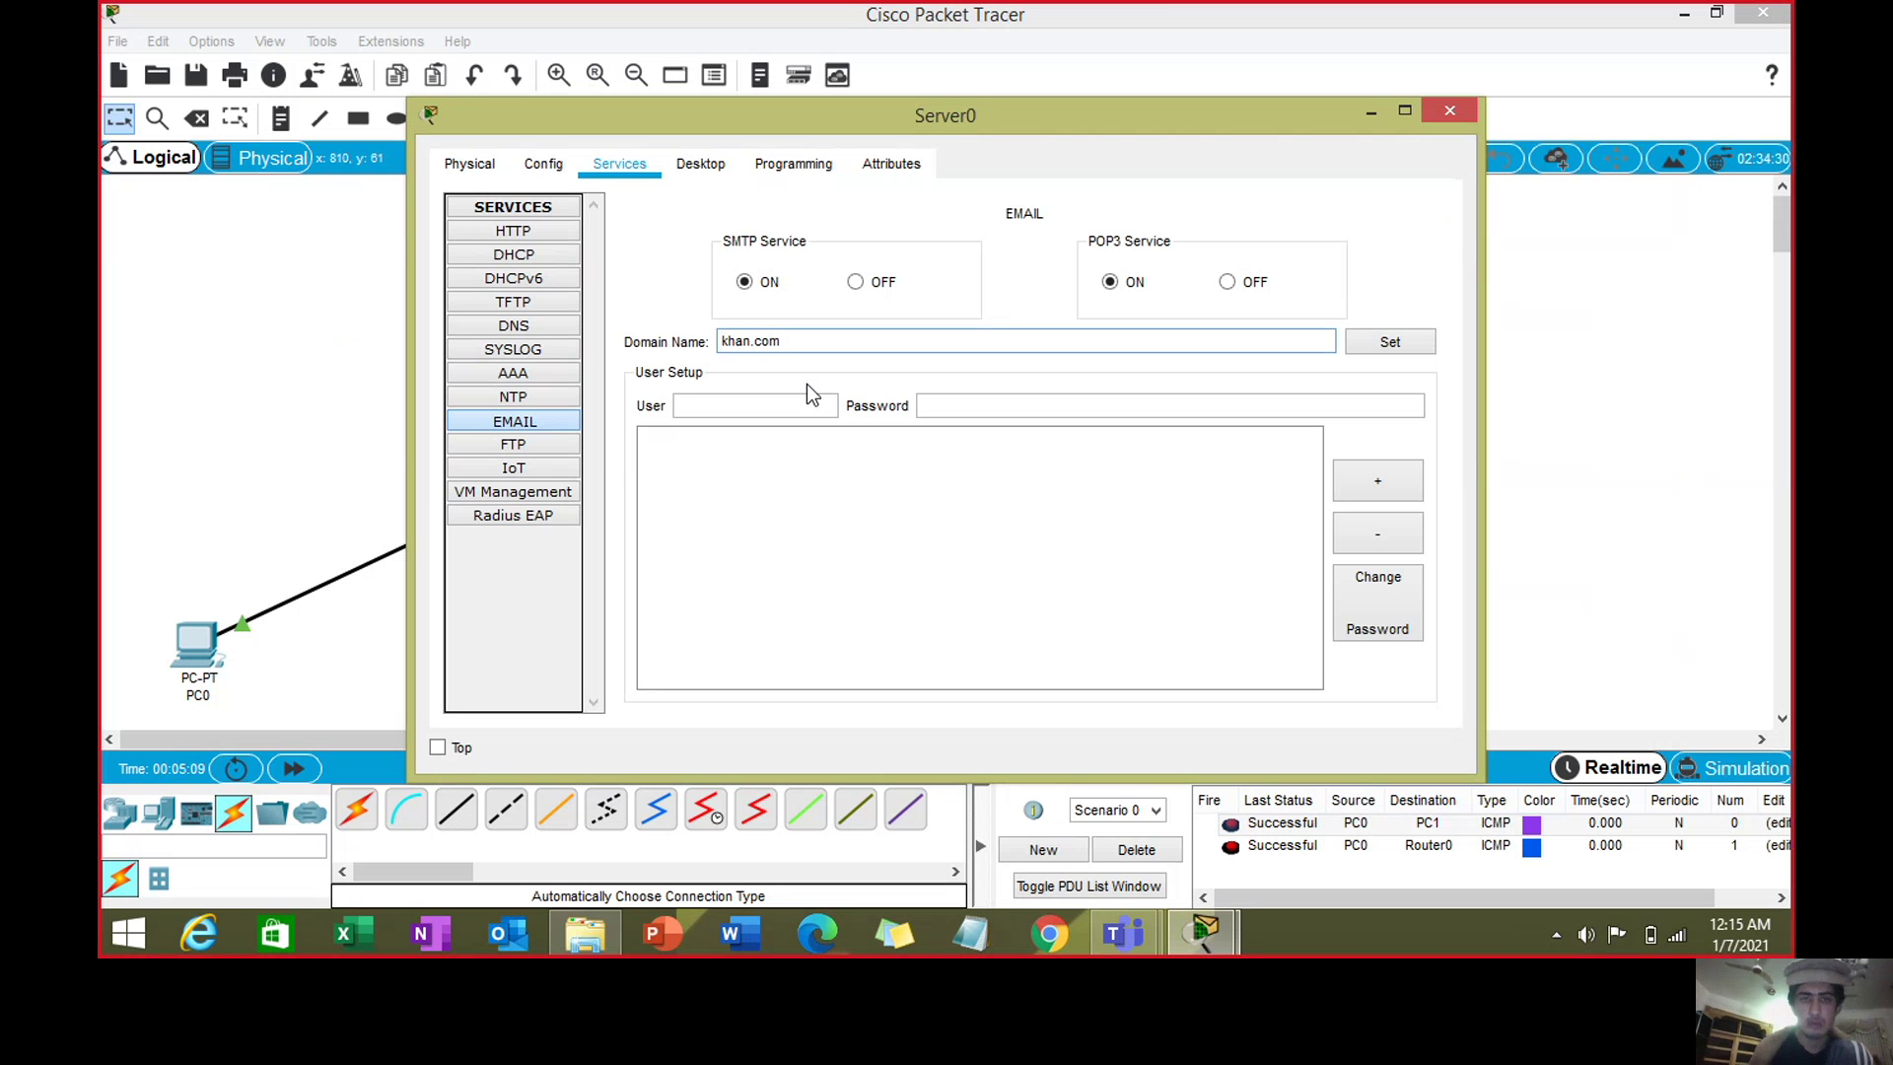
{"action": "left_click", "coordinate": [1365, 340]}
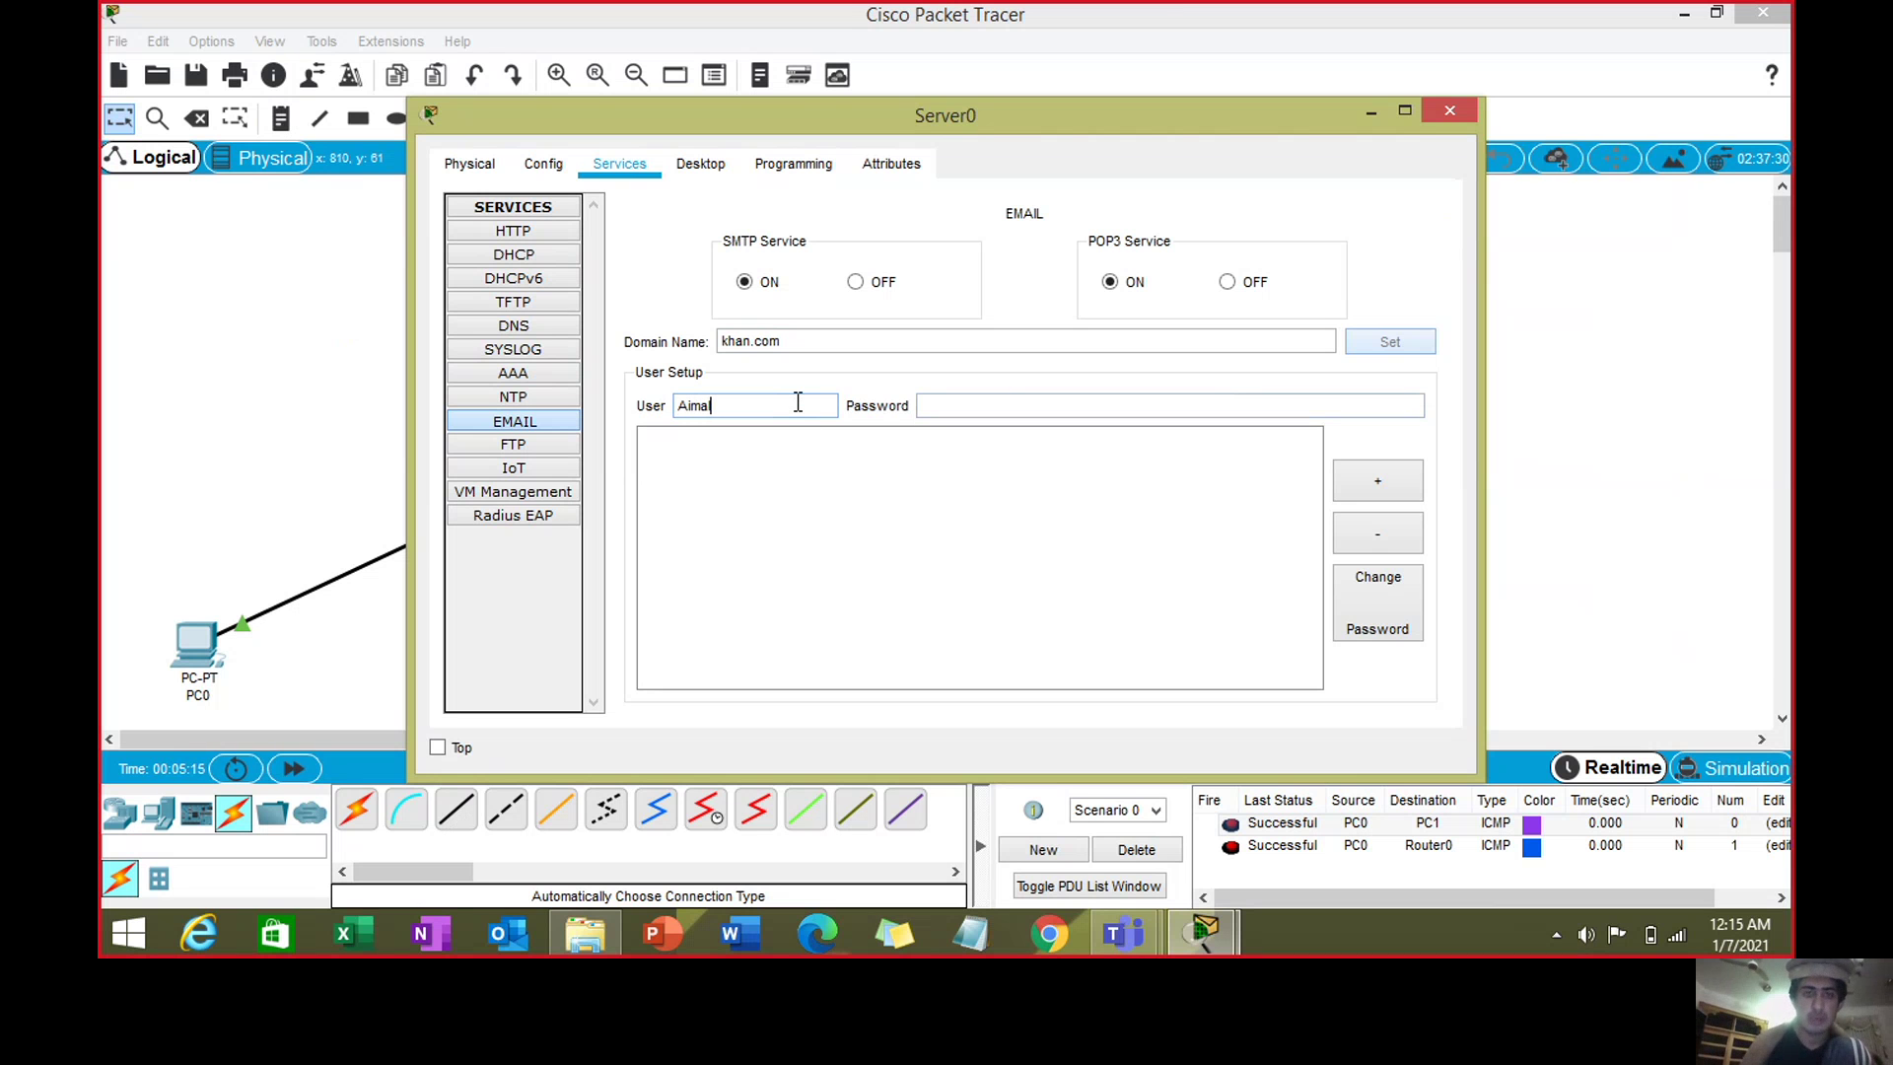
- Add two mail user accounts with their passwords, then close Server0's window
{"action": "left_click", "coordinate": [933, 402]}
{"action": "type", "text": "12"}
{"action": "left_click", "coordinate": [1377, 480]}
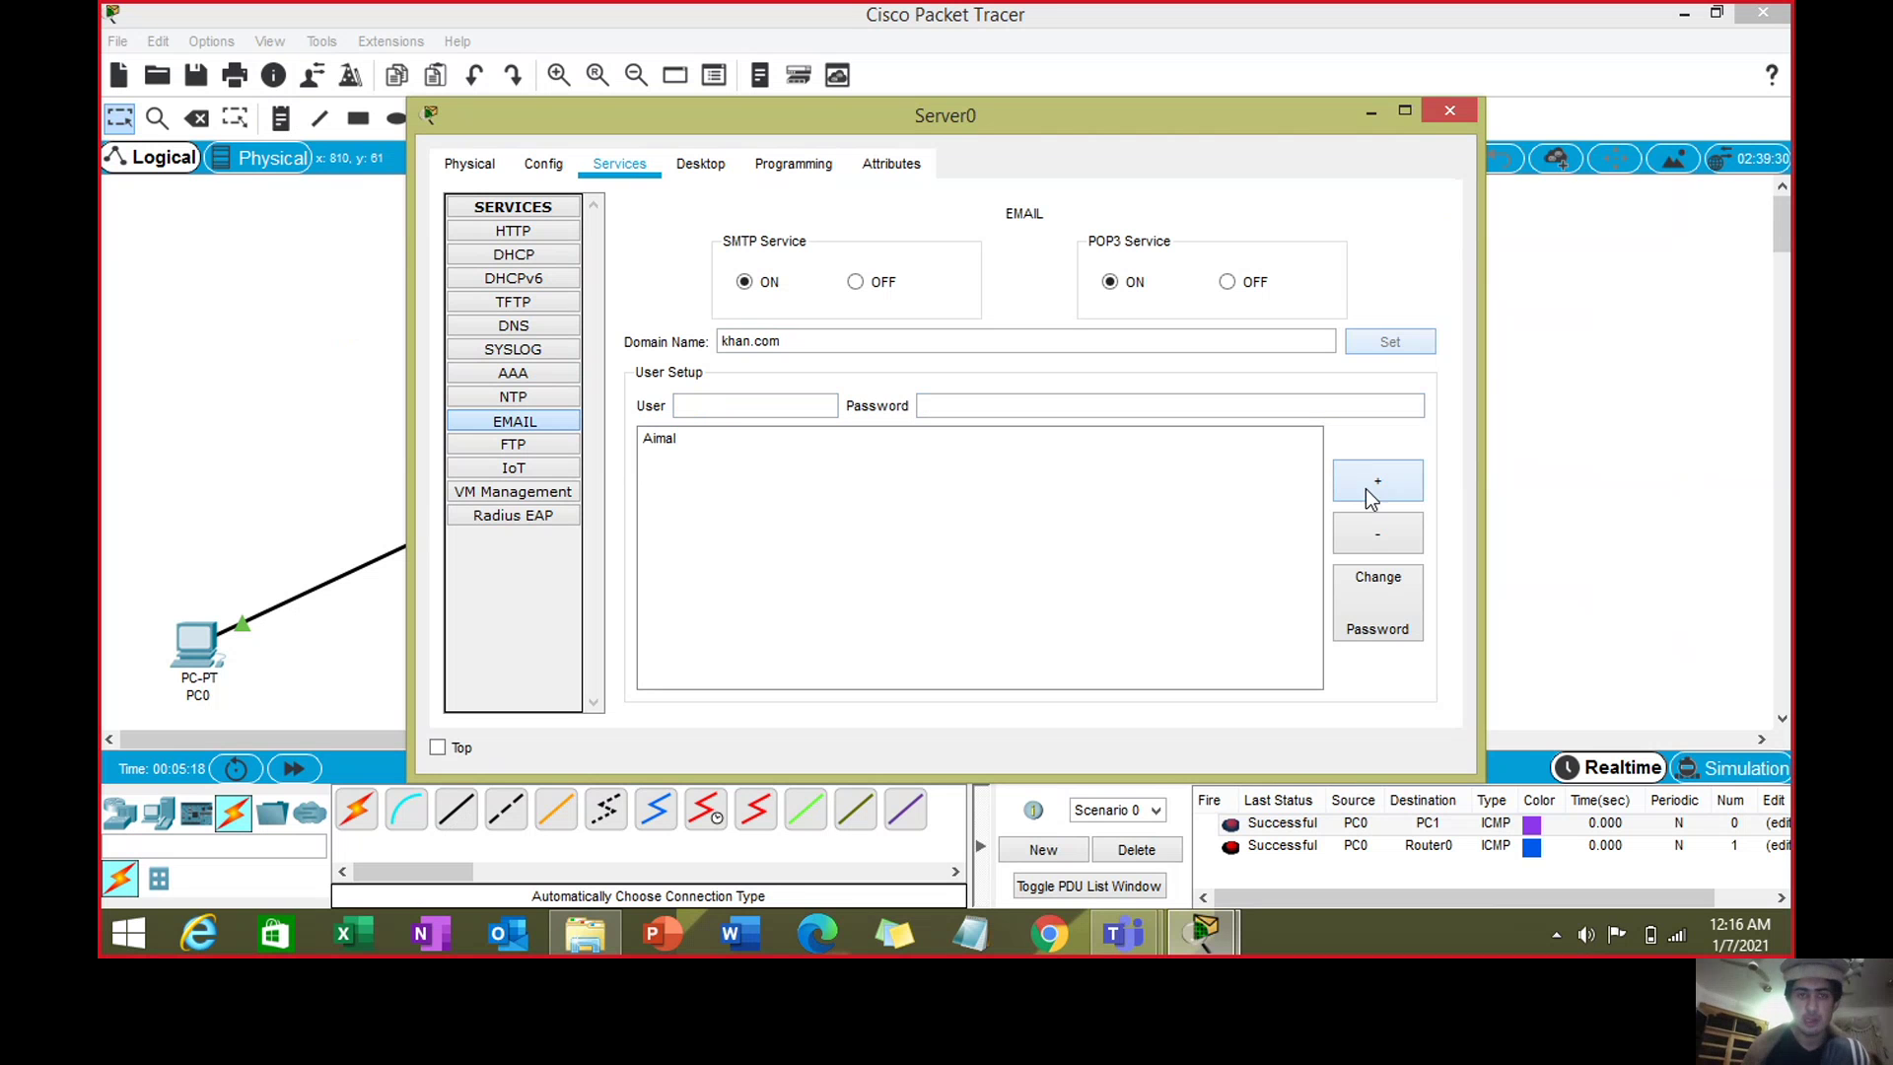
{"action": "left_click", "coordinate": [710, 404]}
{"action": "type", "text": "Us"}
{"action": "key", "text": "BackSpace"}
{"action": "key", "text": "BackSpace"}
{"action": "type", "text": "Aziz"}
{"action": "left_click", "coordinate": [963, 406]}
{"action": "type", "text": "1234"}
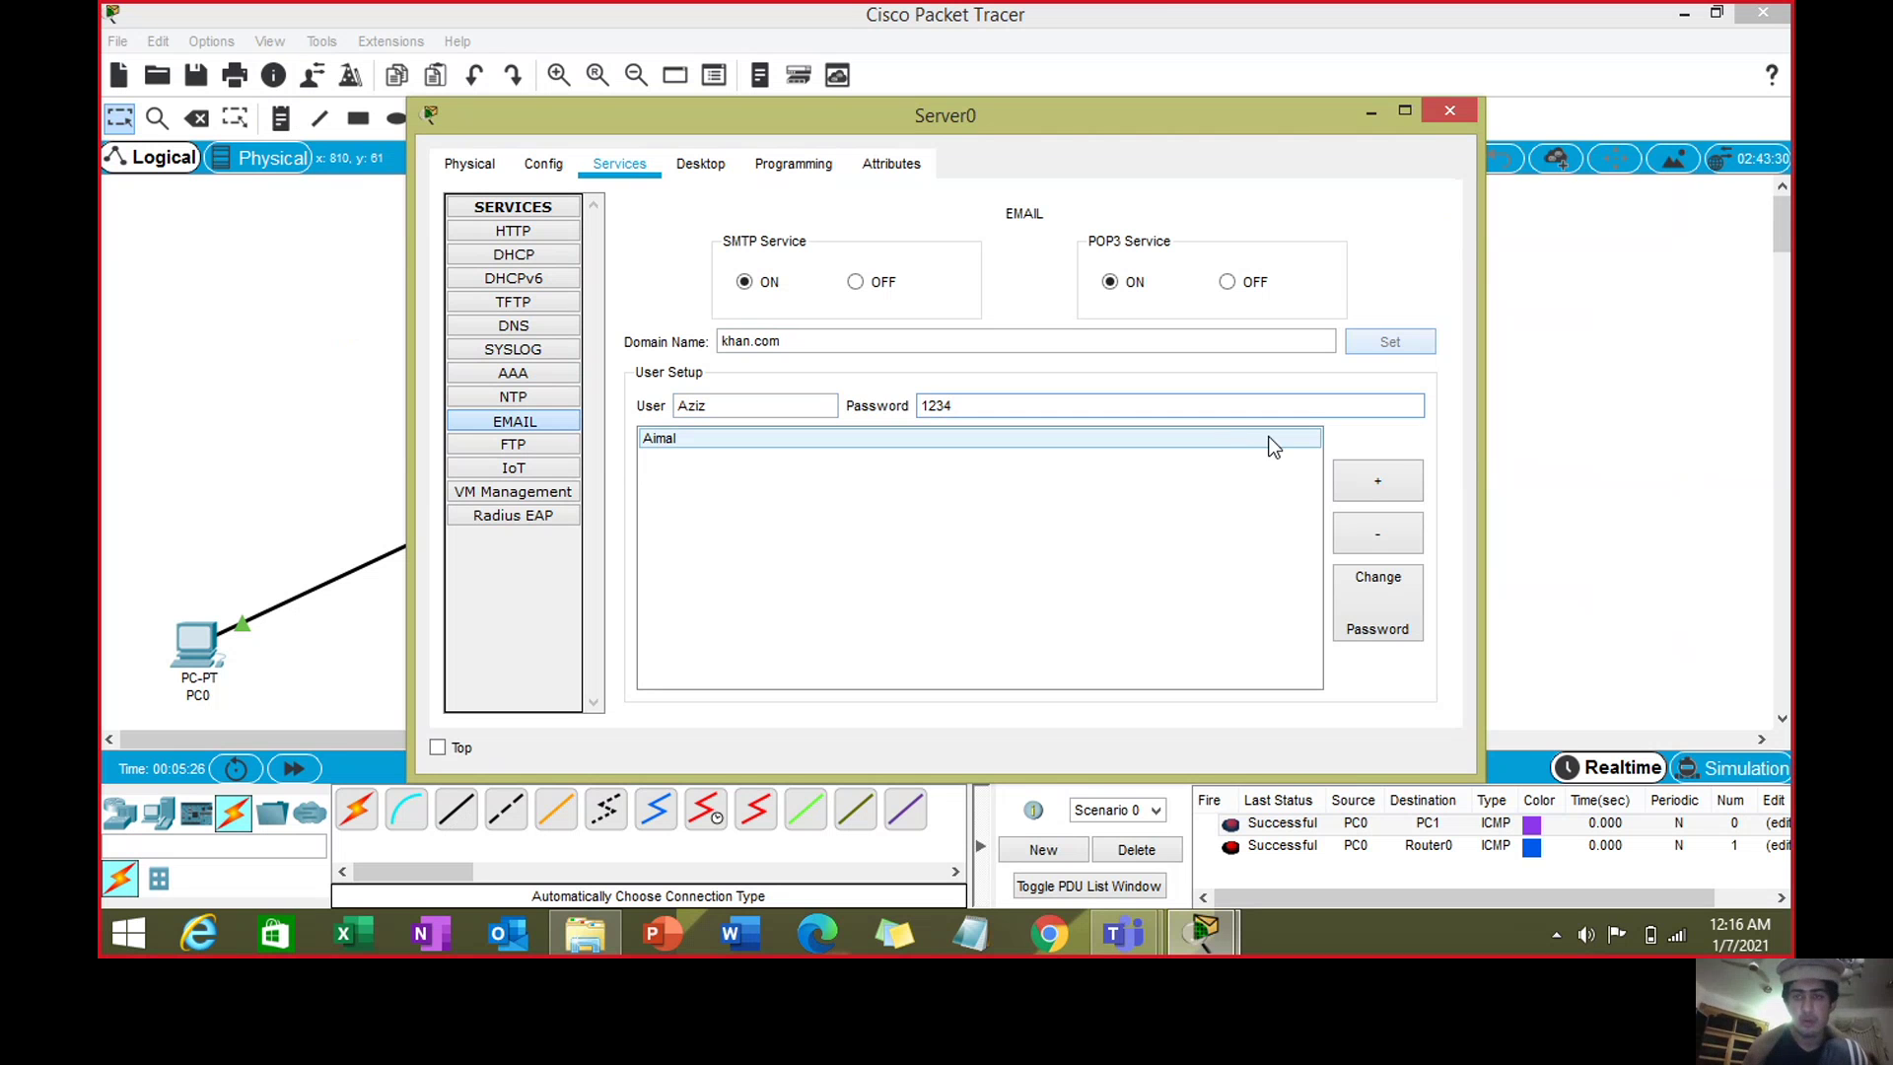
{"action": "left_click", "coordinate": [1342, 479]}
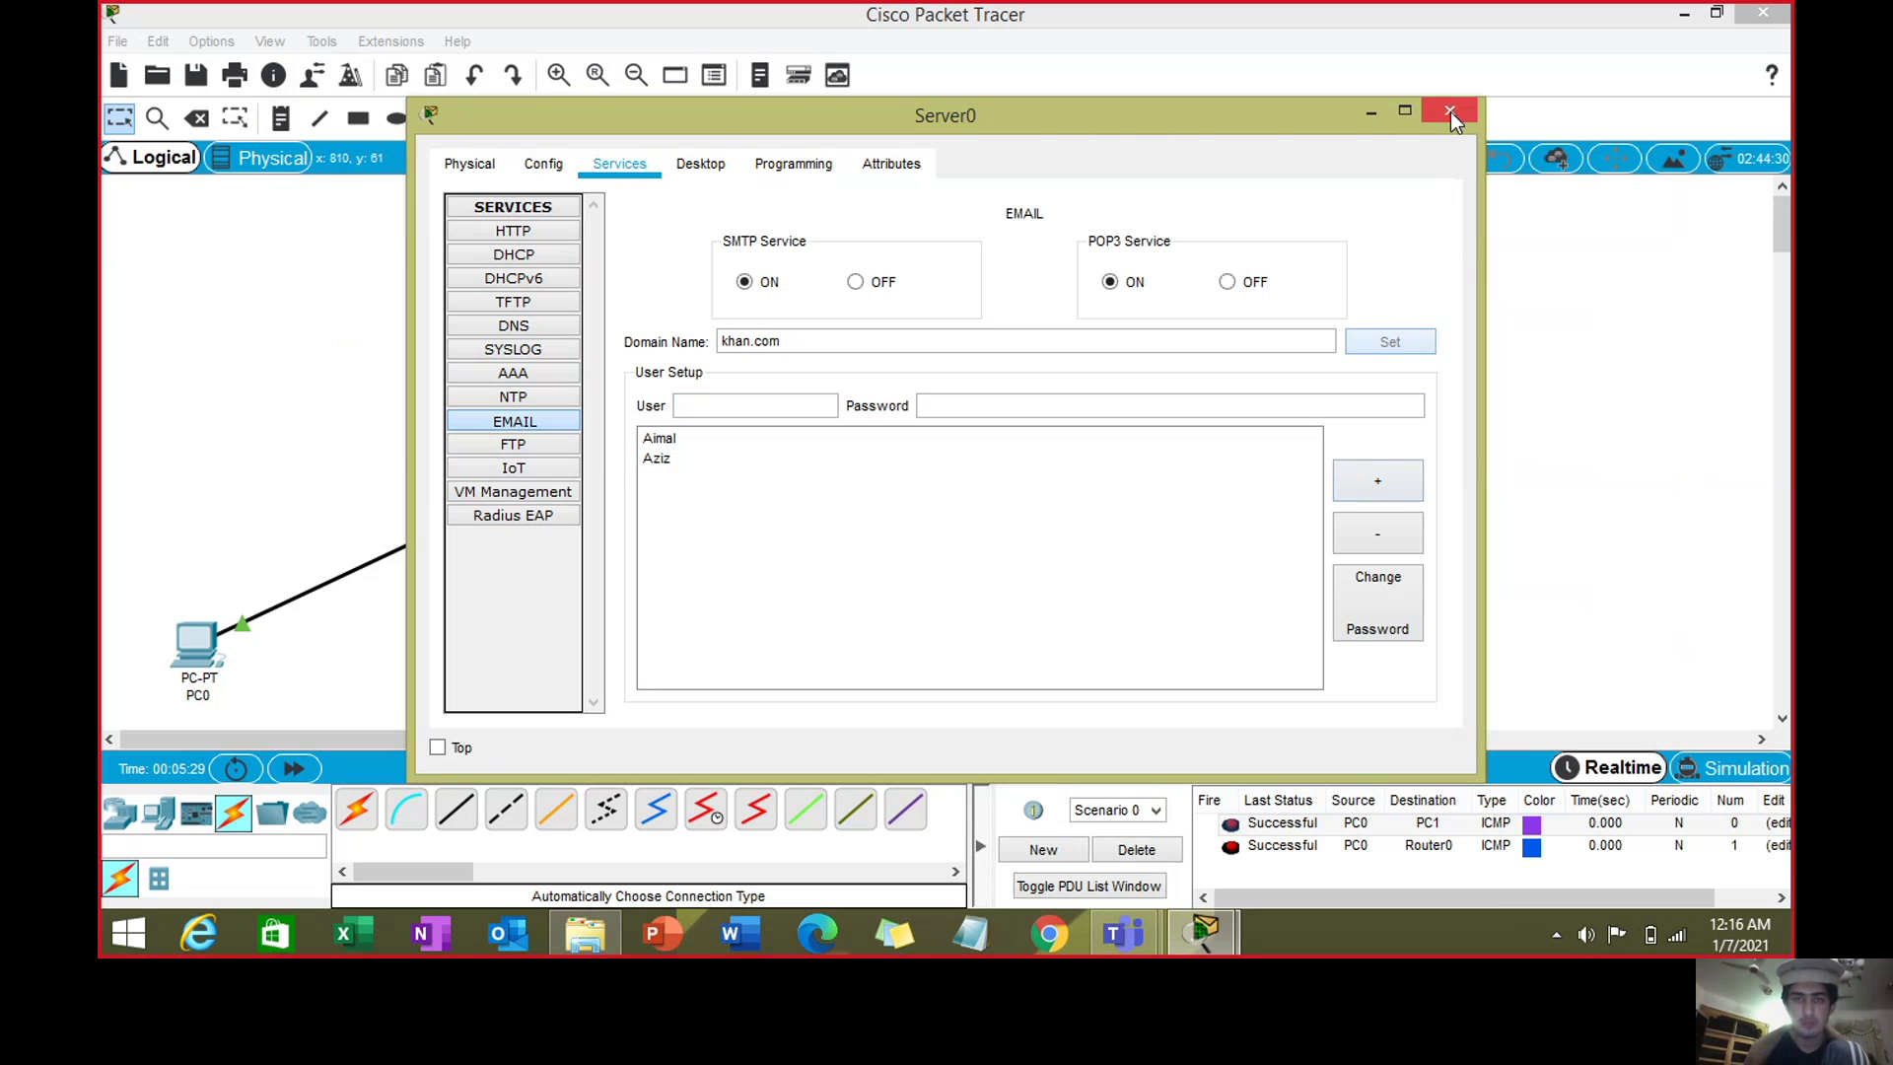
{"action": "left_click_drag", "start_coordinate": [723, 341], "coordinate": [784, 342]}
{"action": "left_click", "coordinate": [856, 342]}
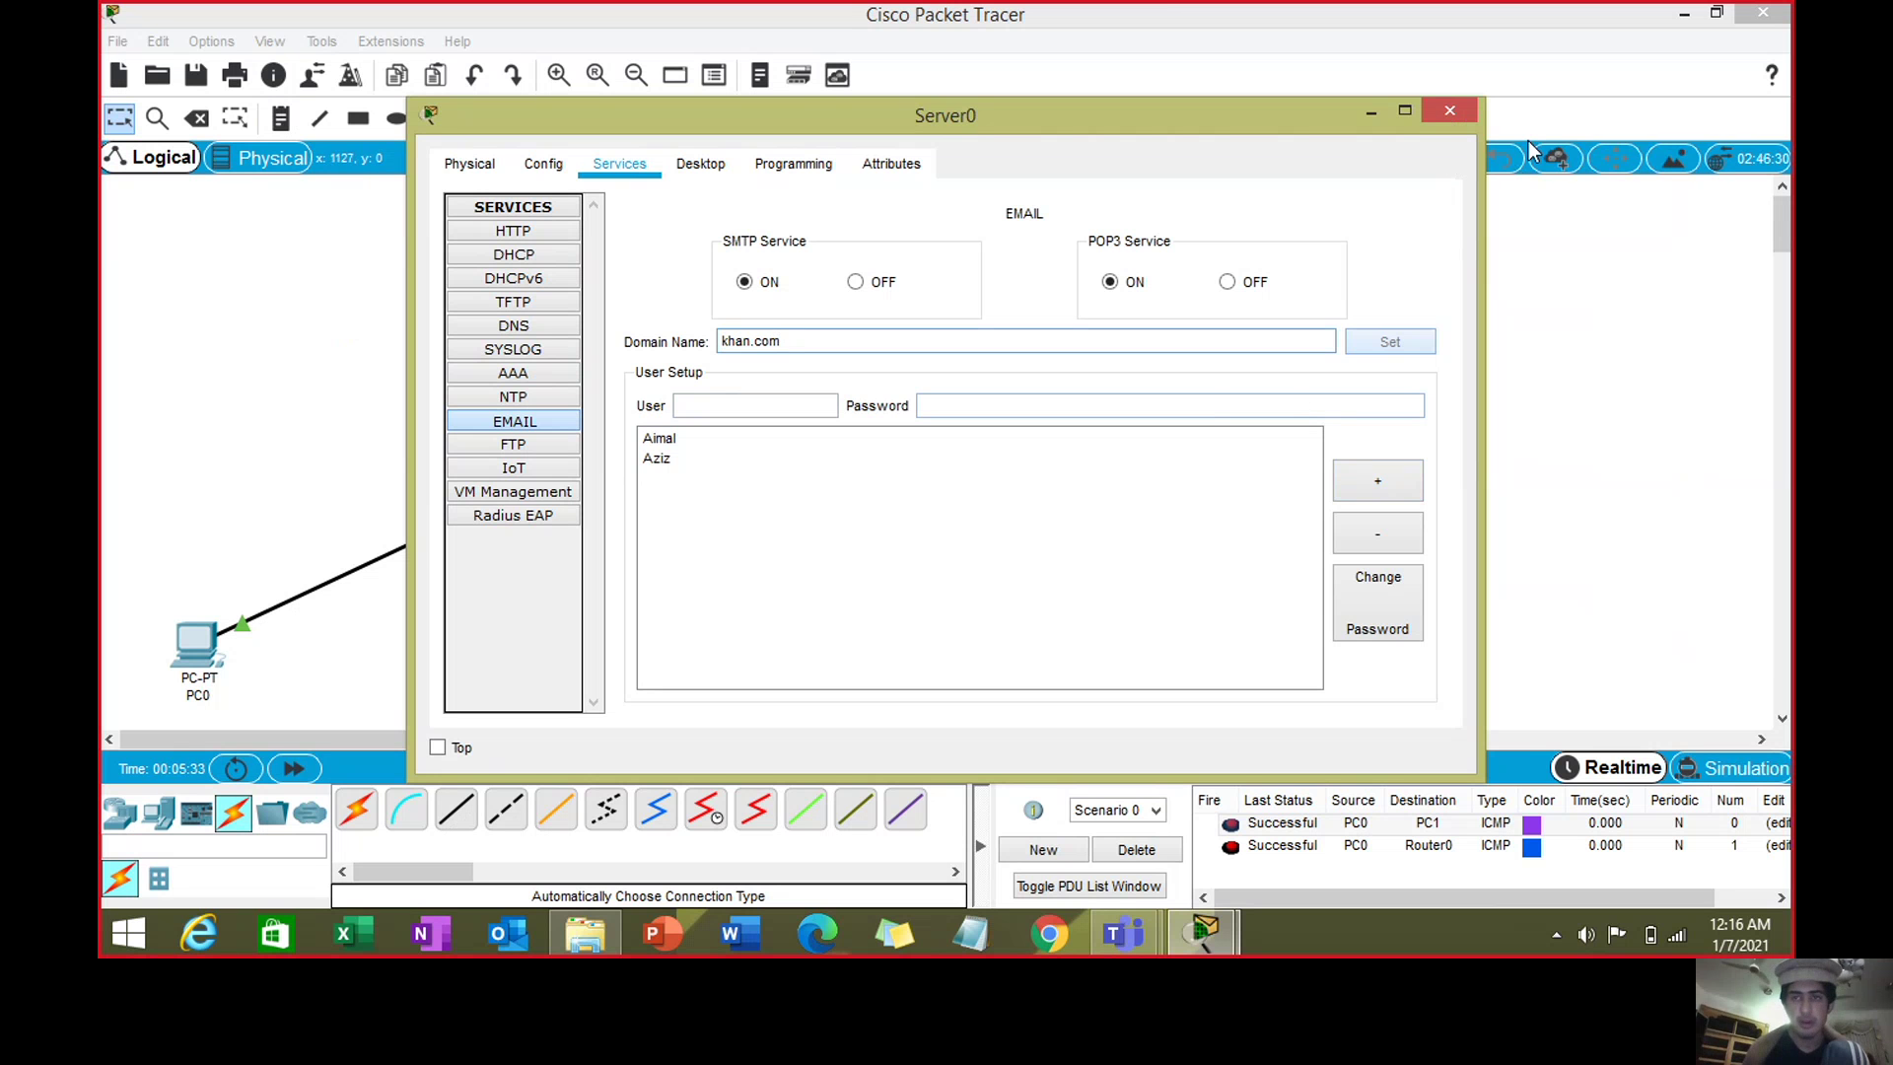
{"action": "left_click", "coordinate": [1450, 111]}
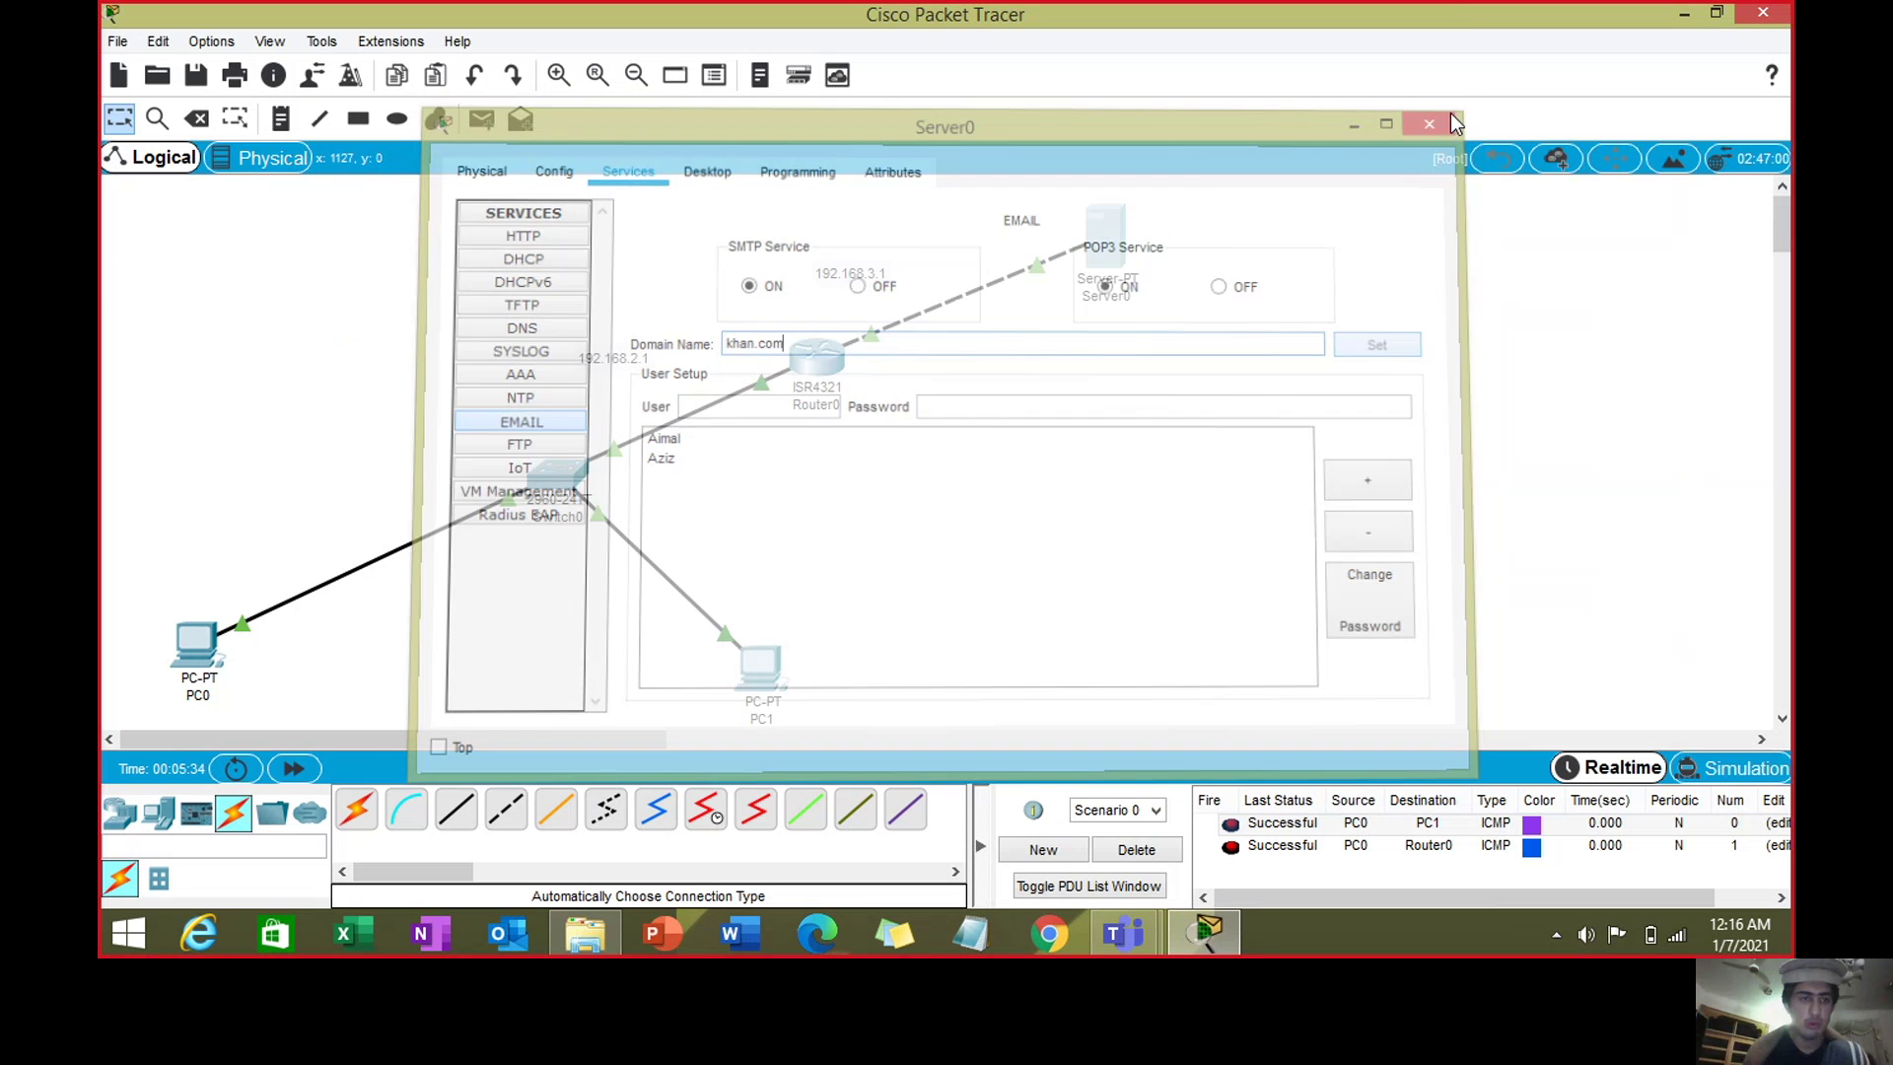
- In PC0's mail setup, enter the user's display name and khan.com e-mail address
{"action": "left_click", "coordinate": [200, 641]}
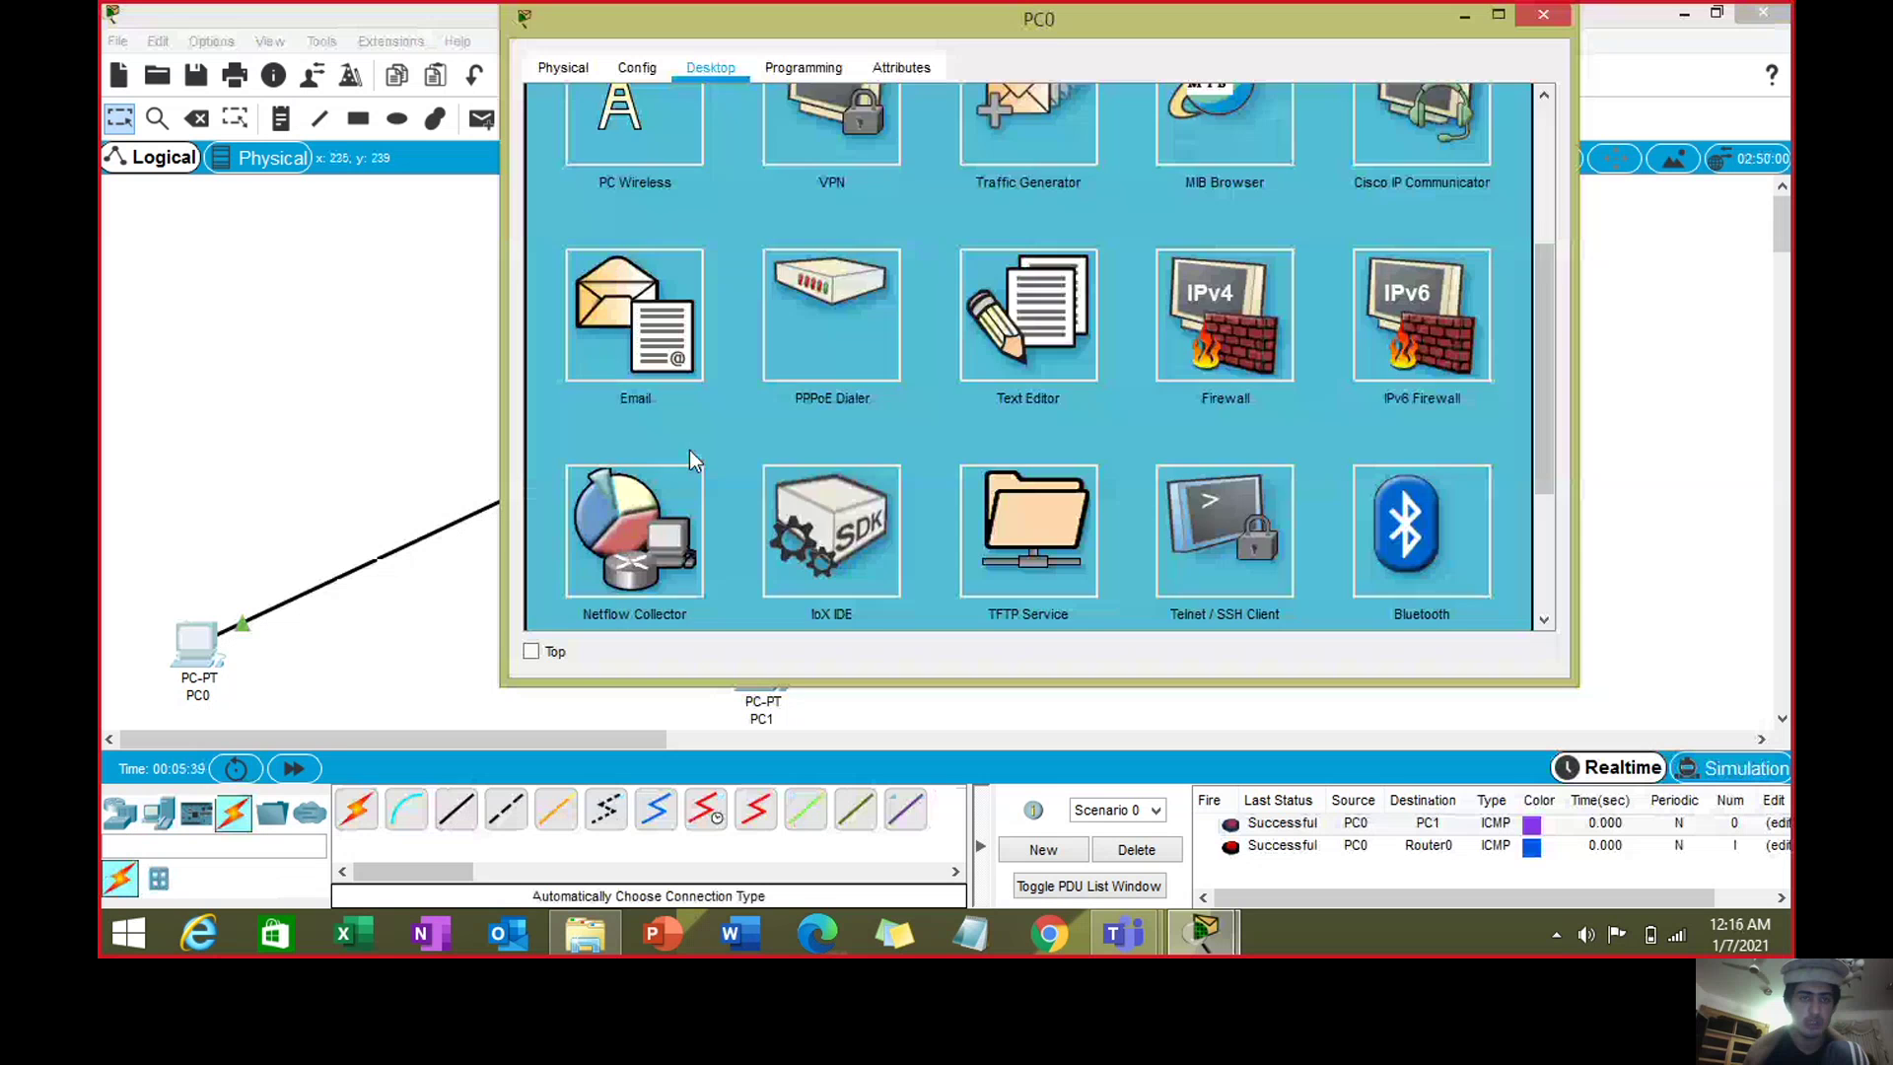
{"action": "left_click", "coordinate": [627, 335]}
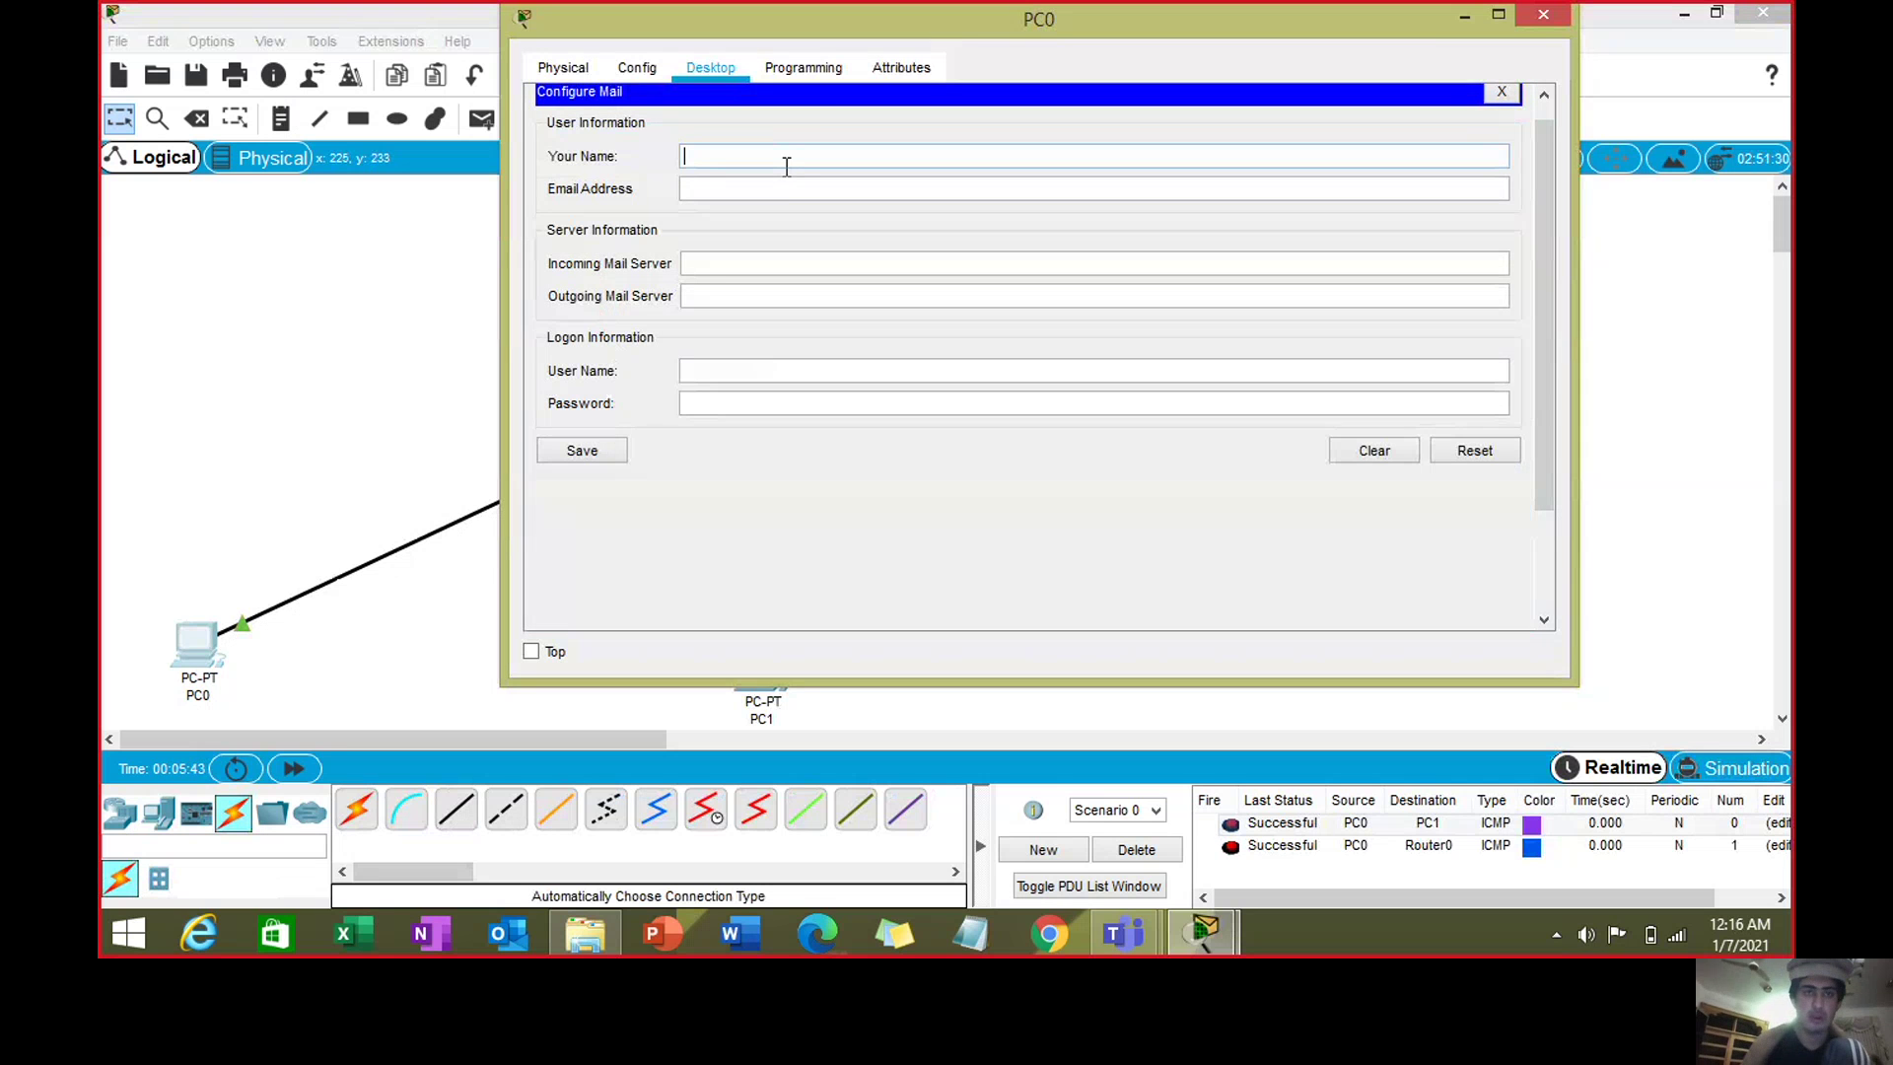
{"action": "type", "text": "Aima"}
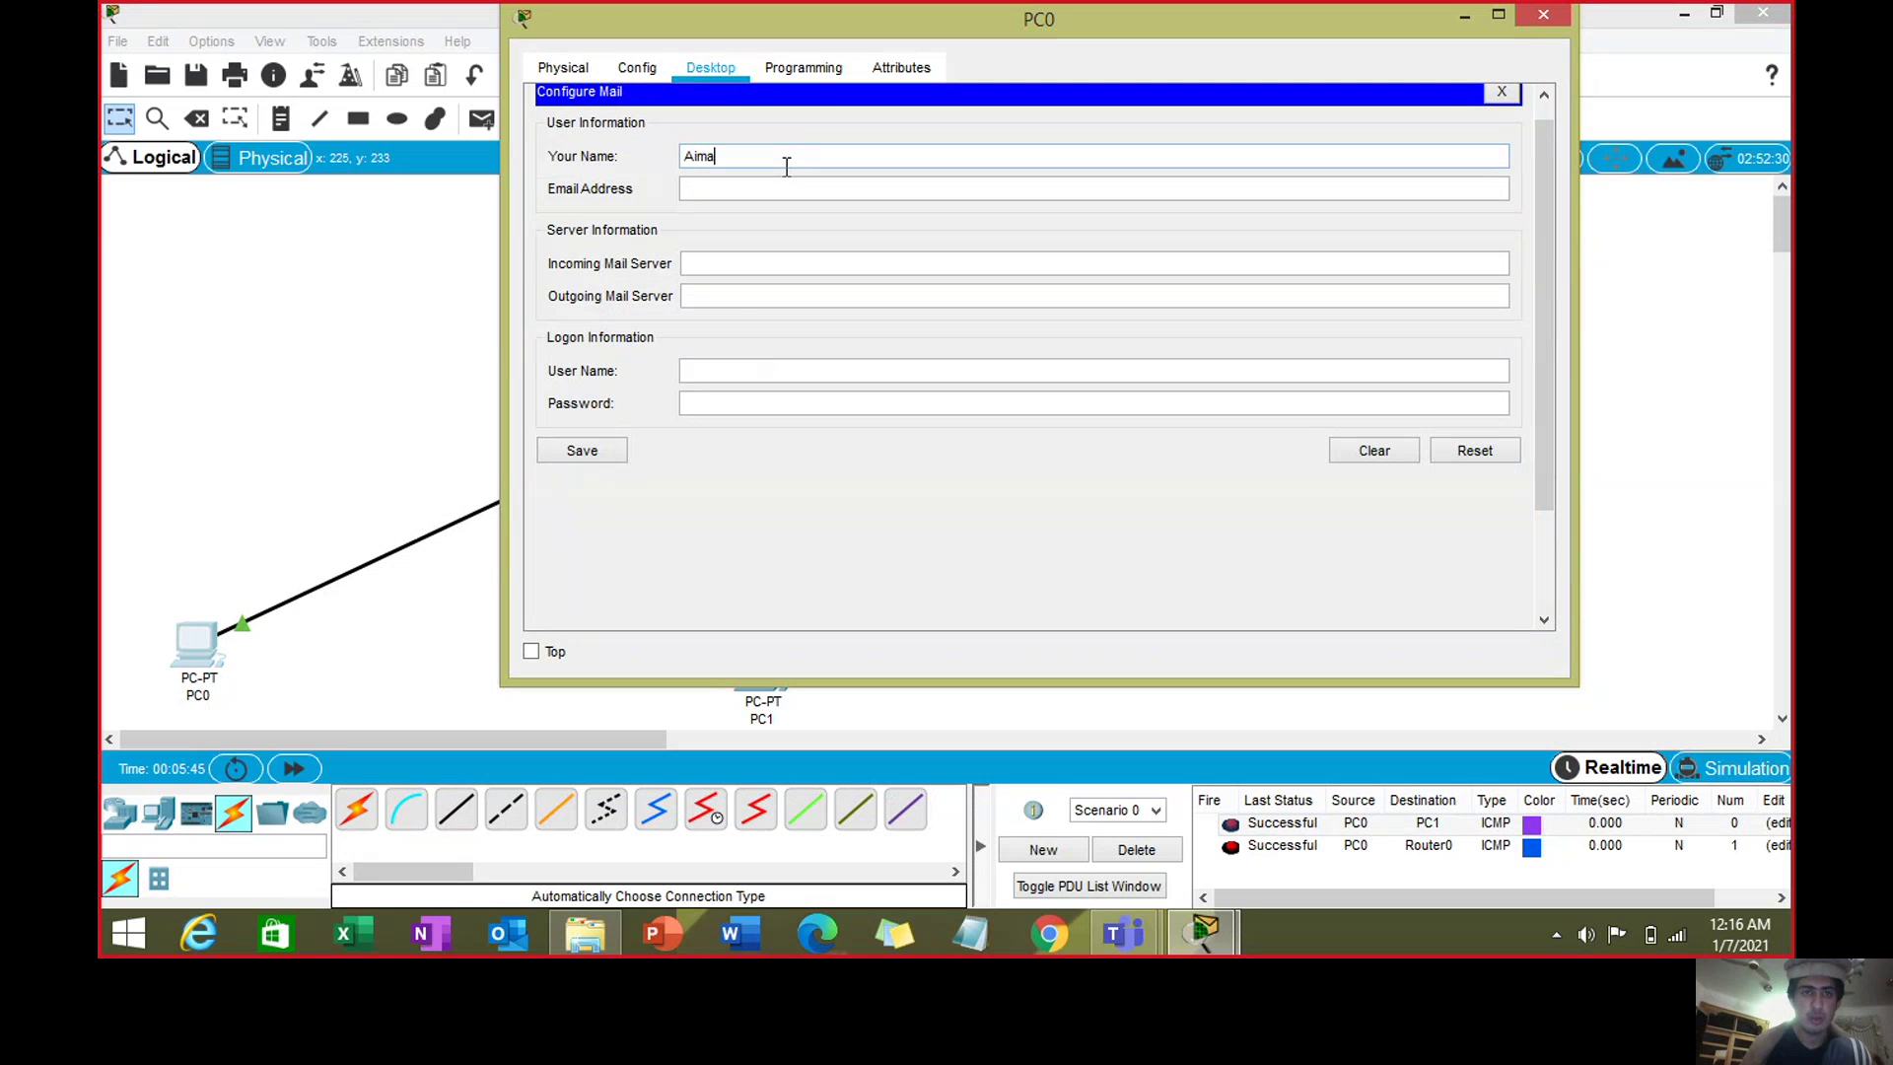
{"action": "type", "text": "l"}
{"action": "left_click", "coordinate": [786, 189]}
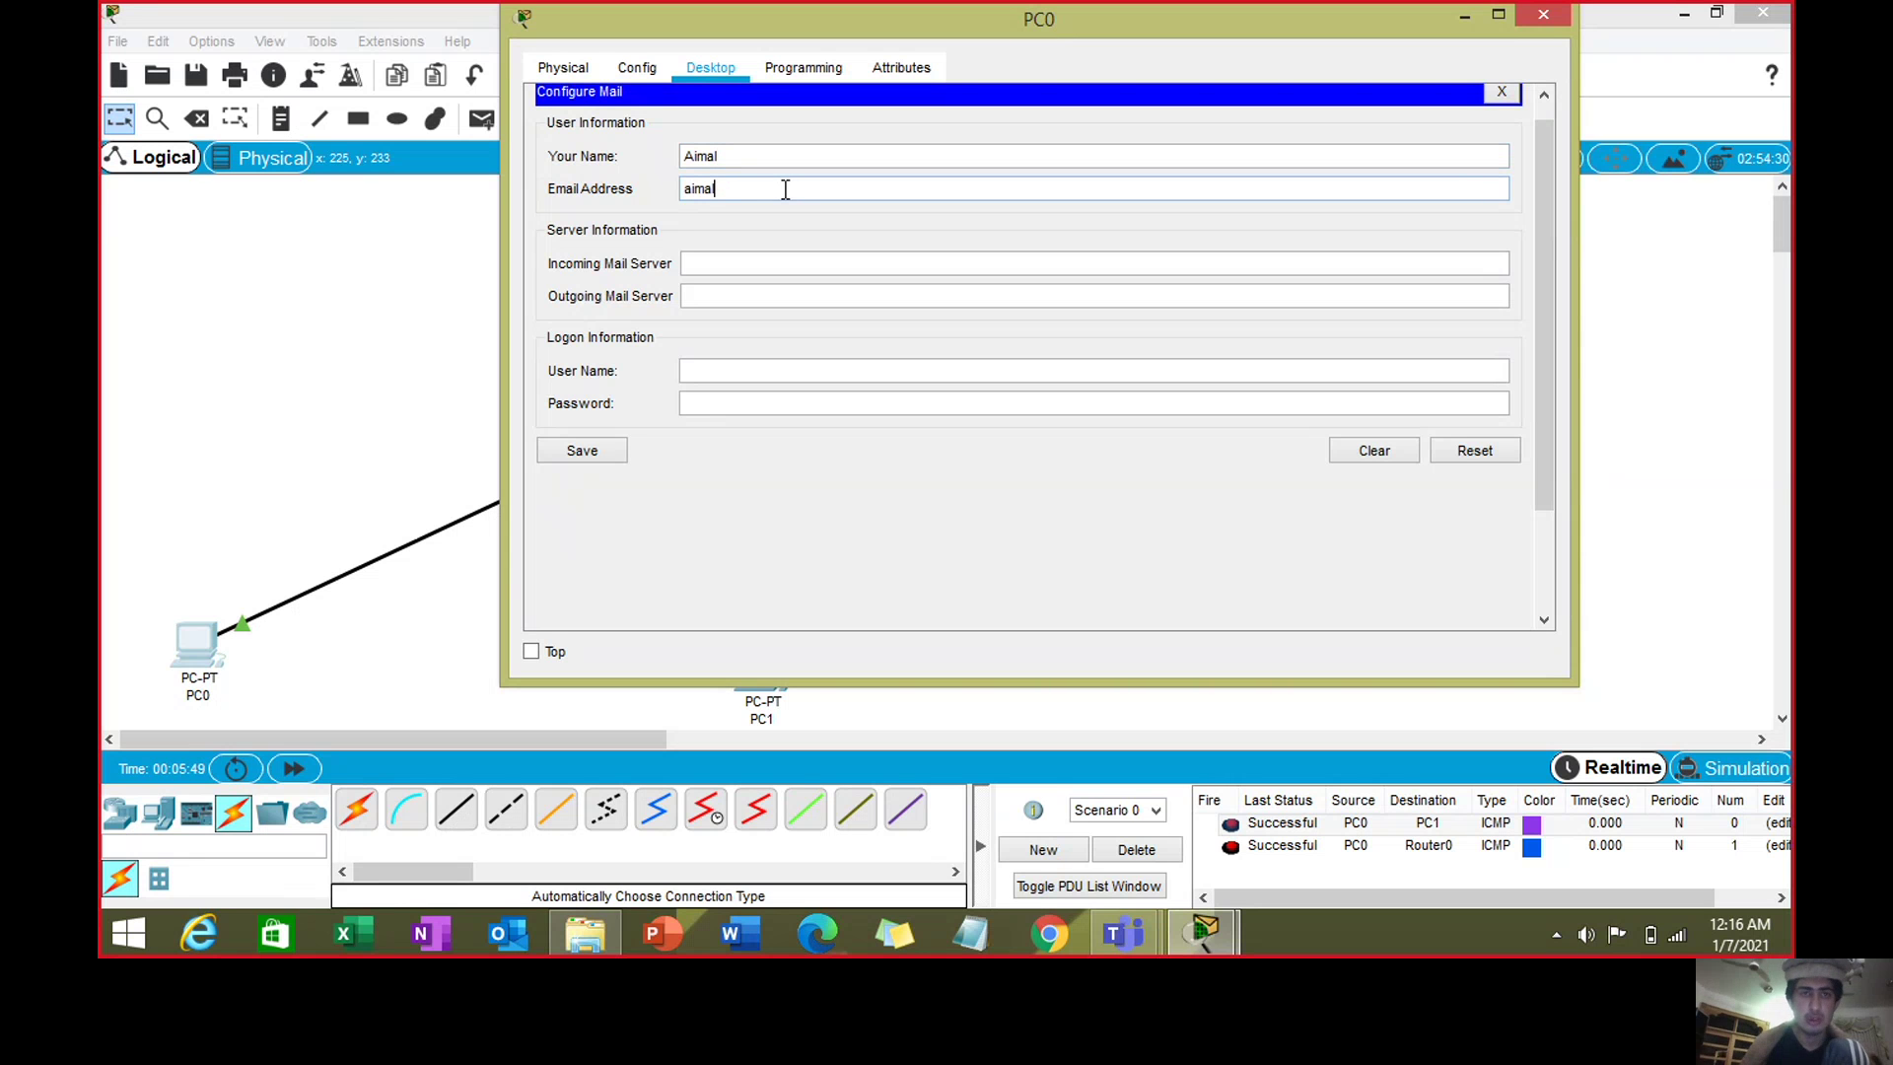
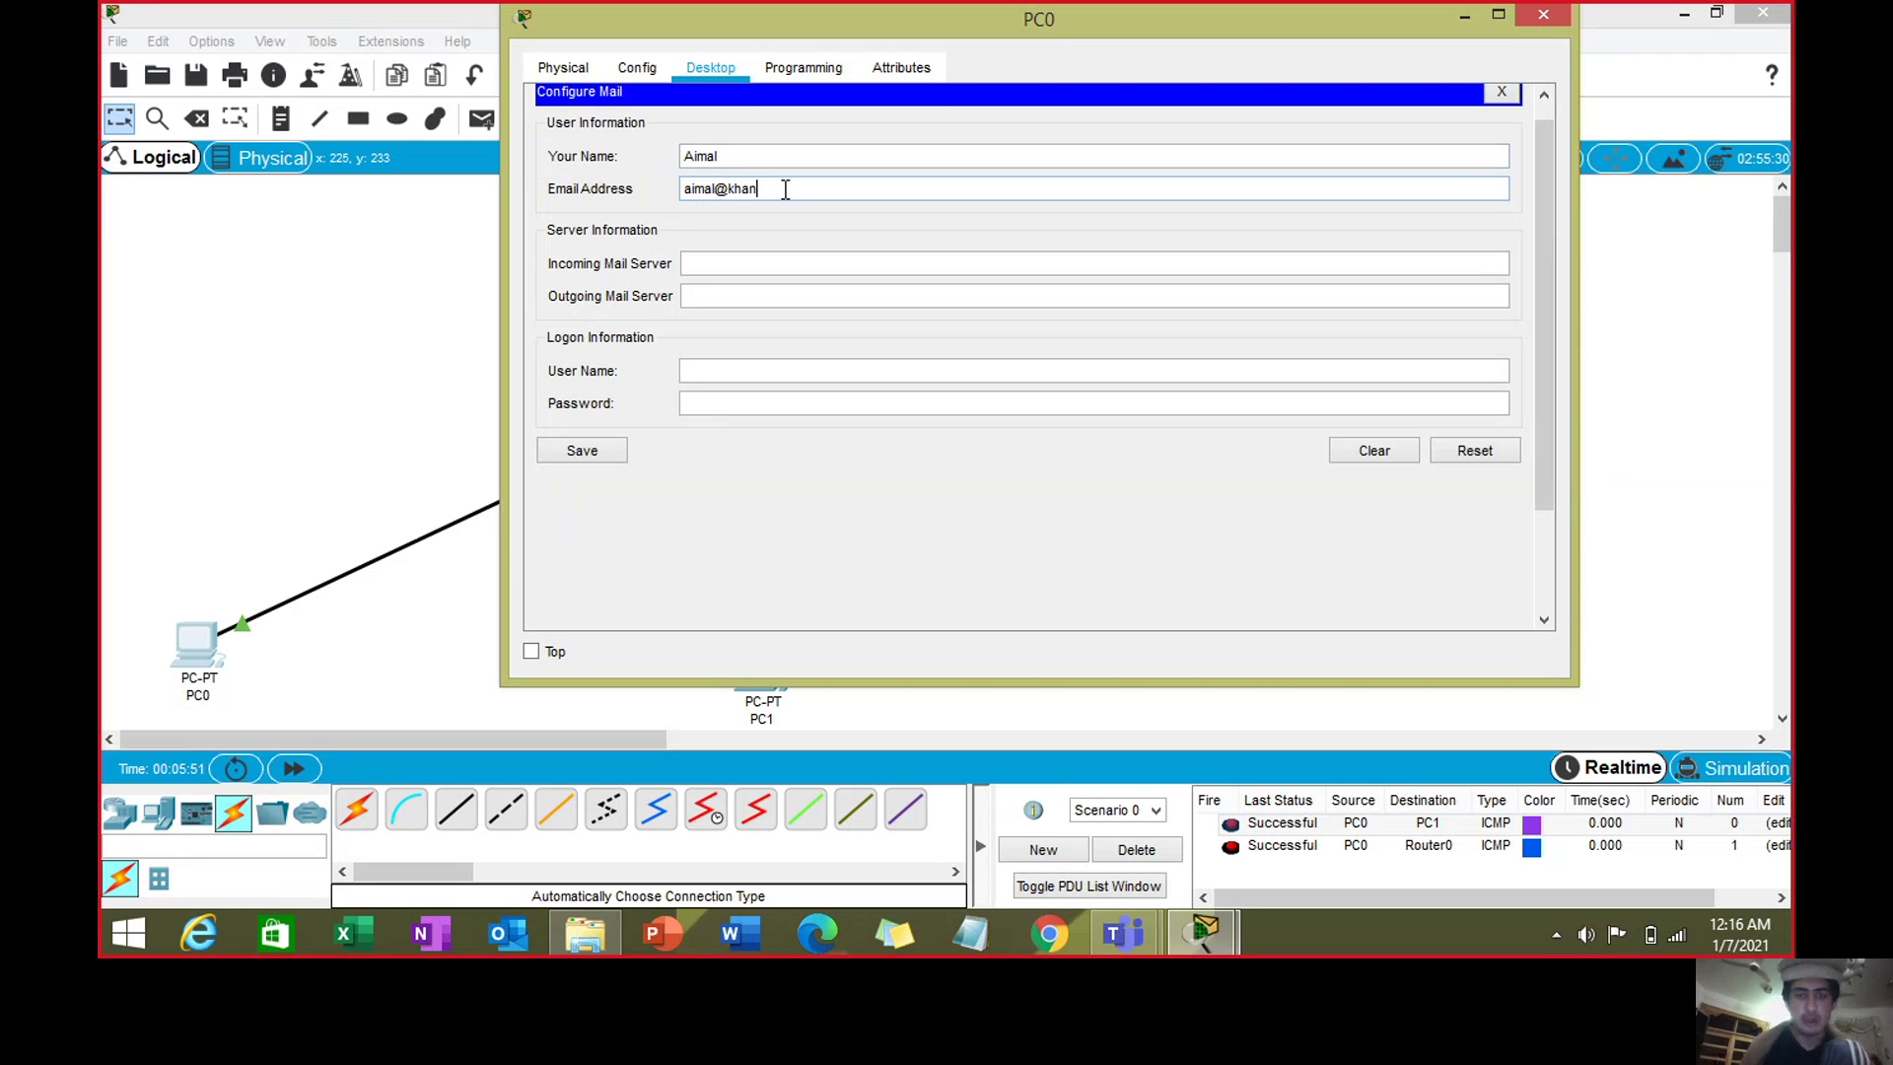
- Set PC0's incoming and outgoing mail servers to 192.168.3.2, copying the address from the topology
{"action": "left_click", "coordinate": [766, 266]}
{"action": "left_click_drag", "start_coordinate": [837, 30], "coordinate": [1199, 189]}
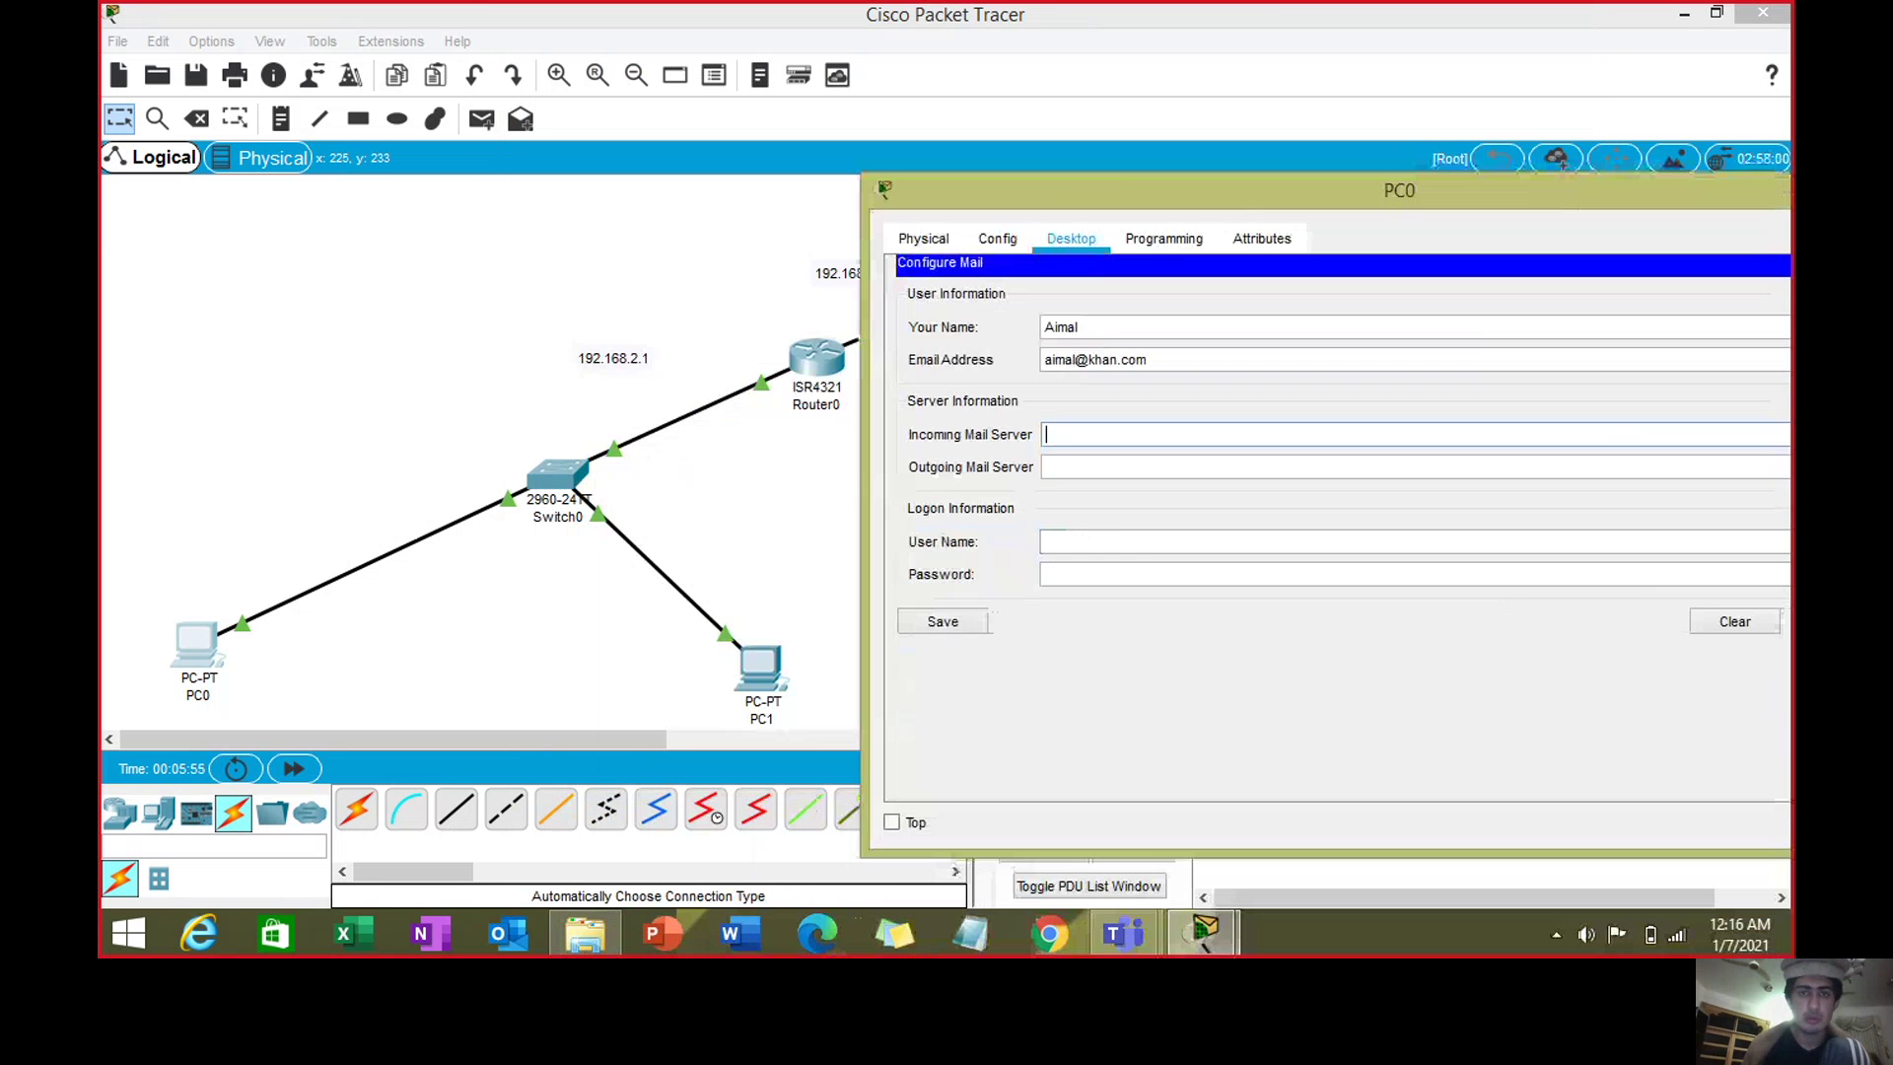
{"action": "double_click", "coordinate": [811, 270]}
{"action": "left_click_drag", "start_coordinate": [817, 270], "coordinate": [927, 274]}
{"action": "key", "text": "ctrl+c"}
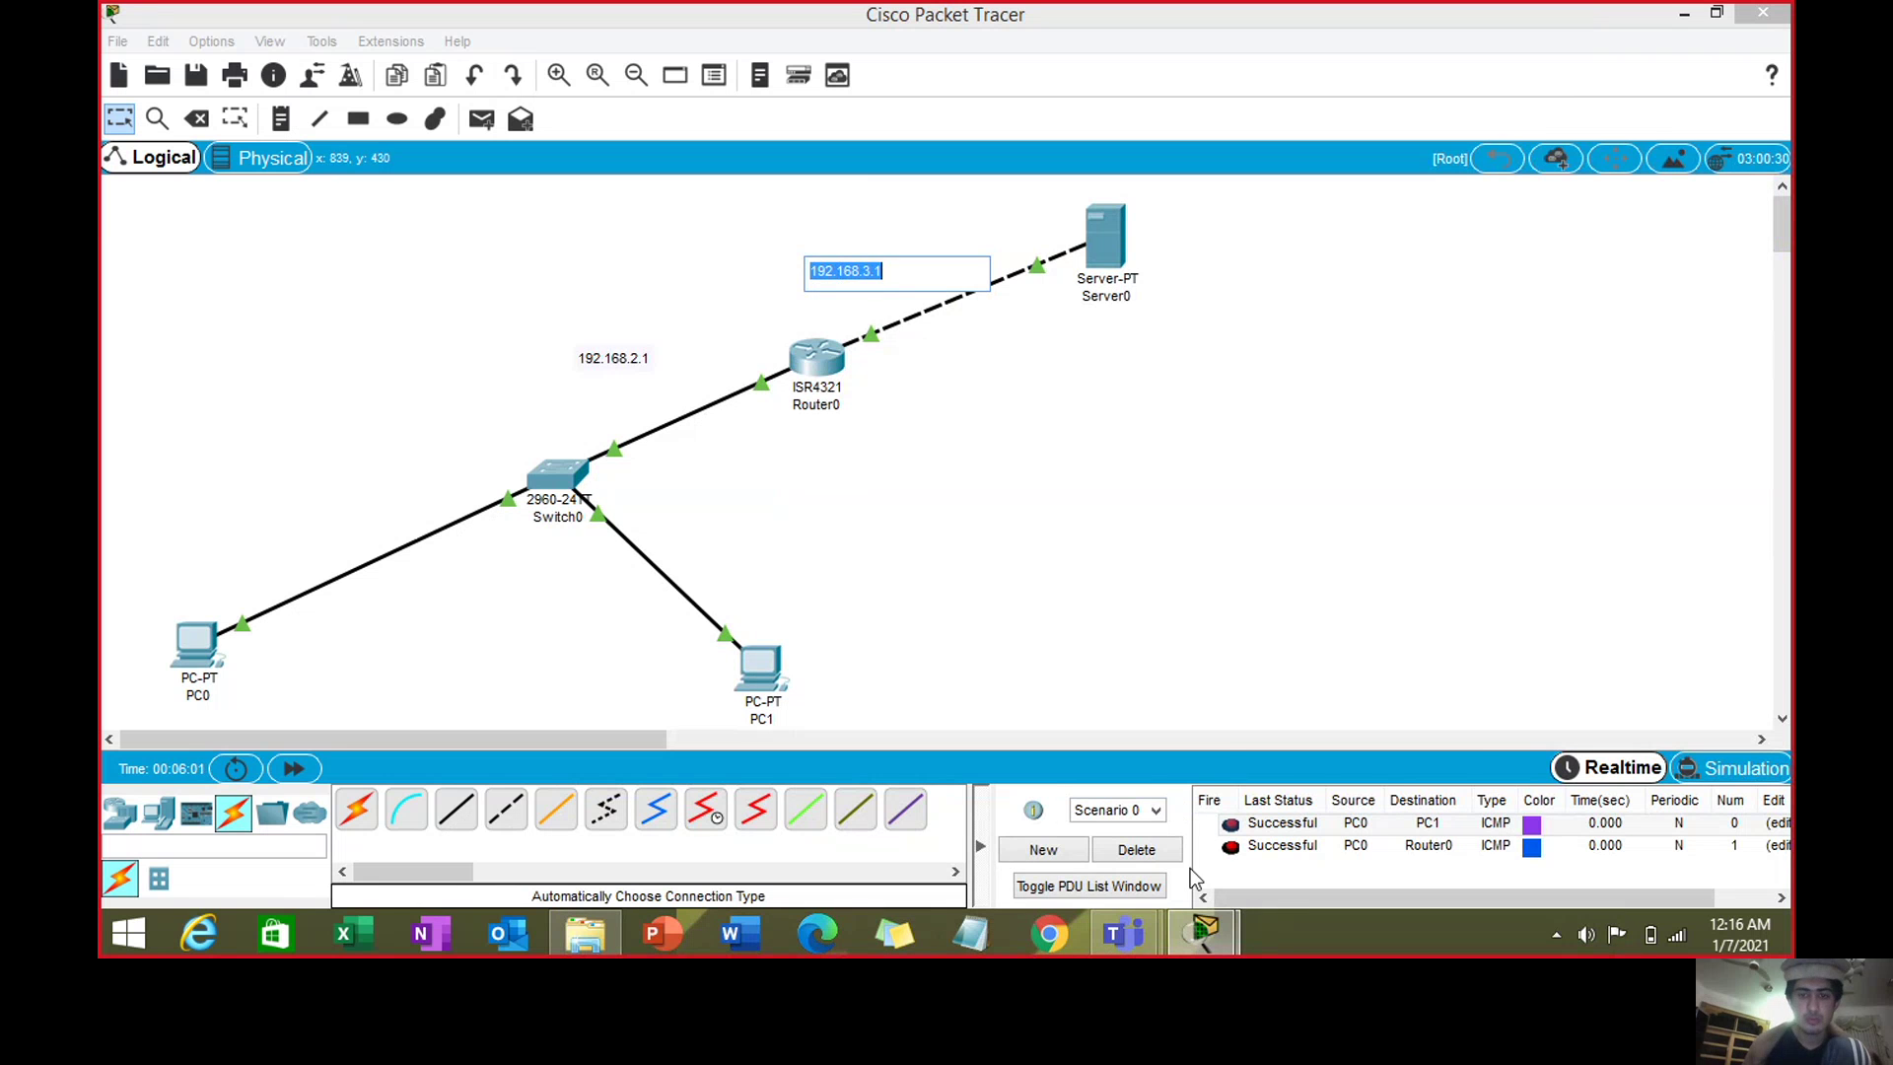
{"action": "mouse_move", "coordinate": [1203, 932]}
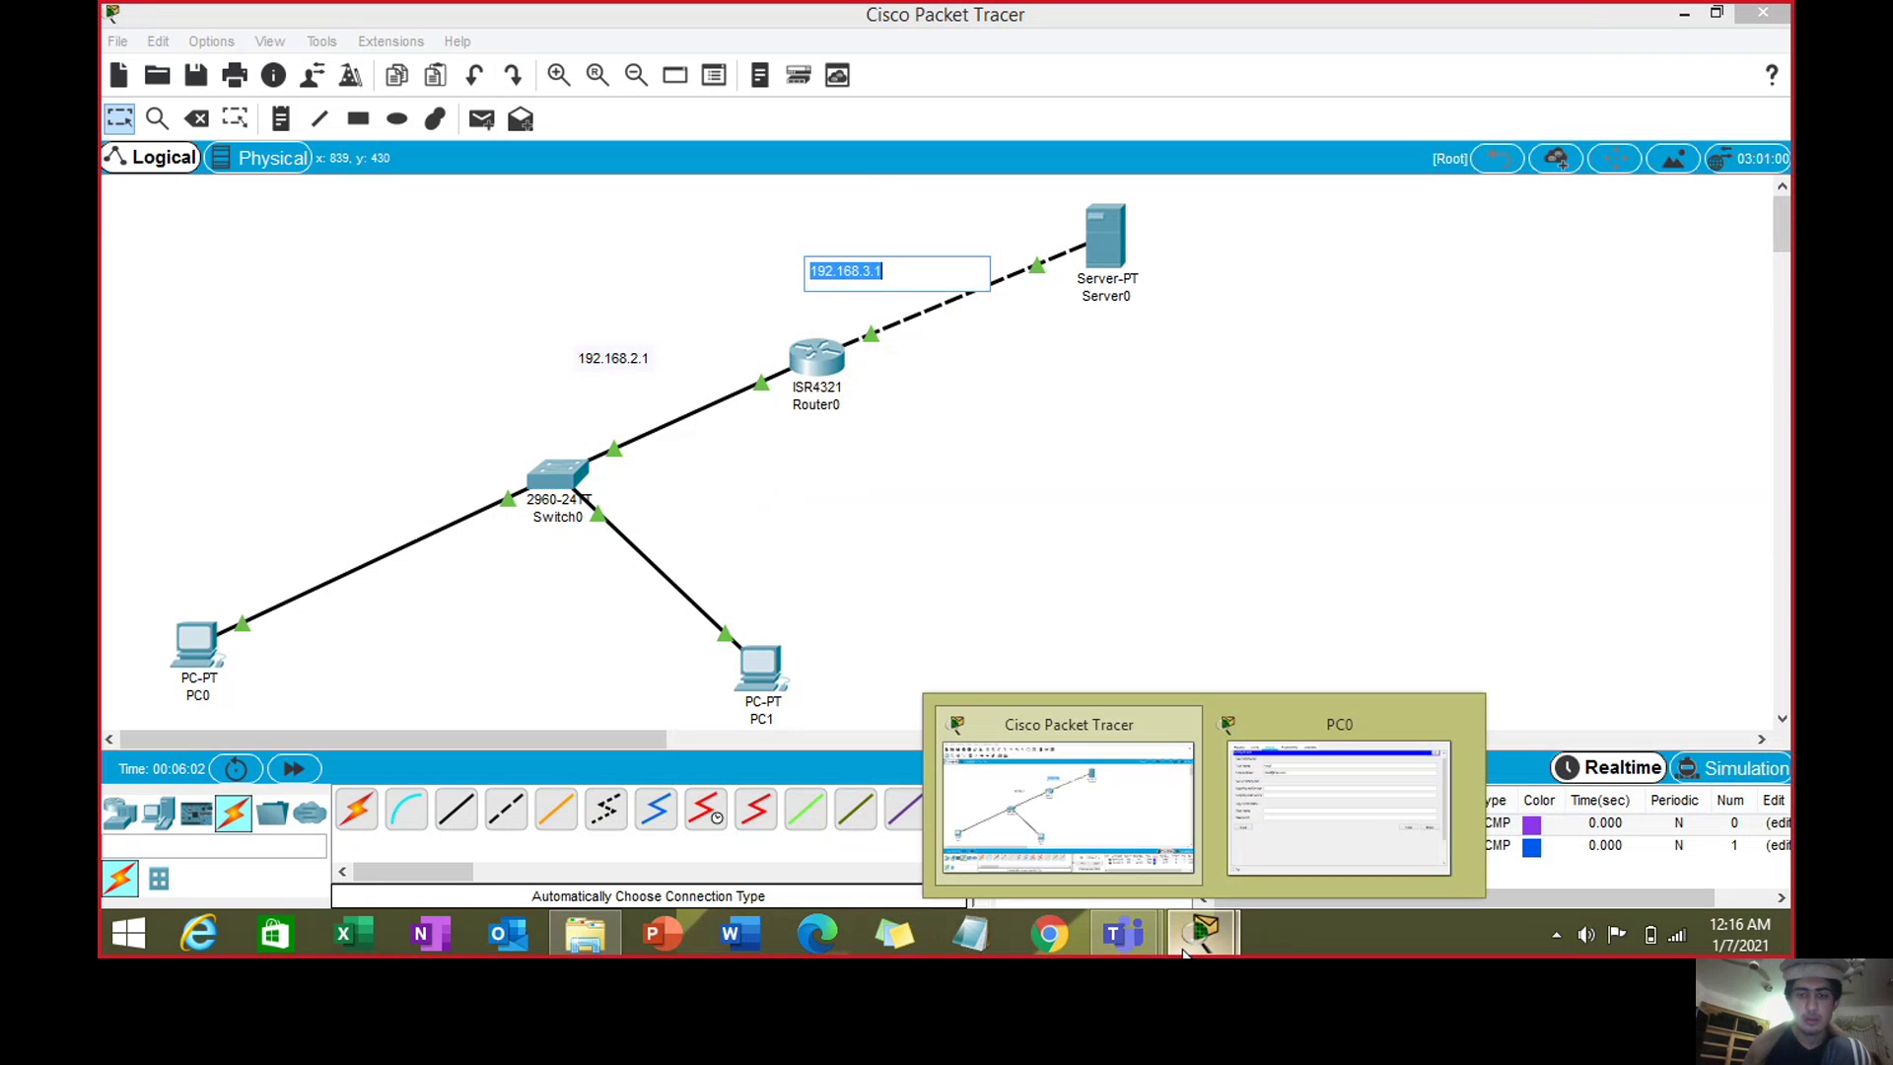
{"action": "left_click", "coordinate": [1307, 846]}
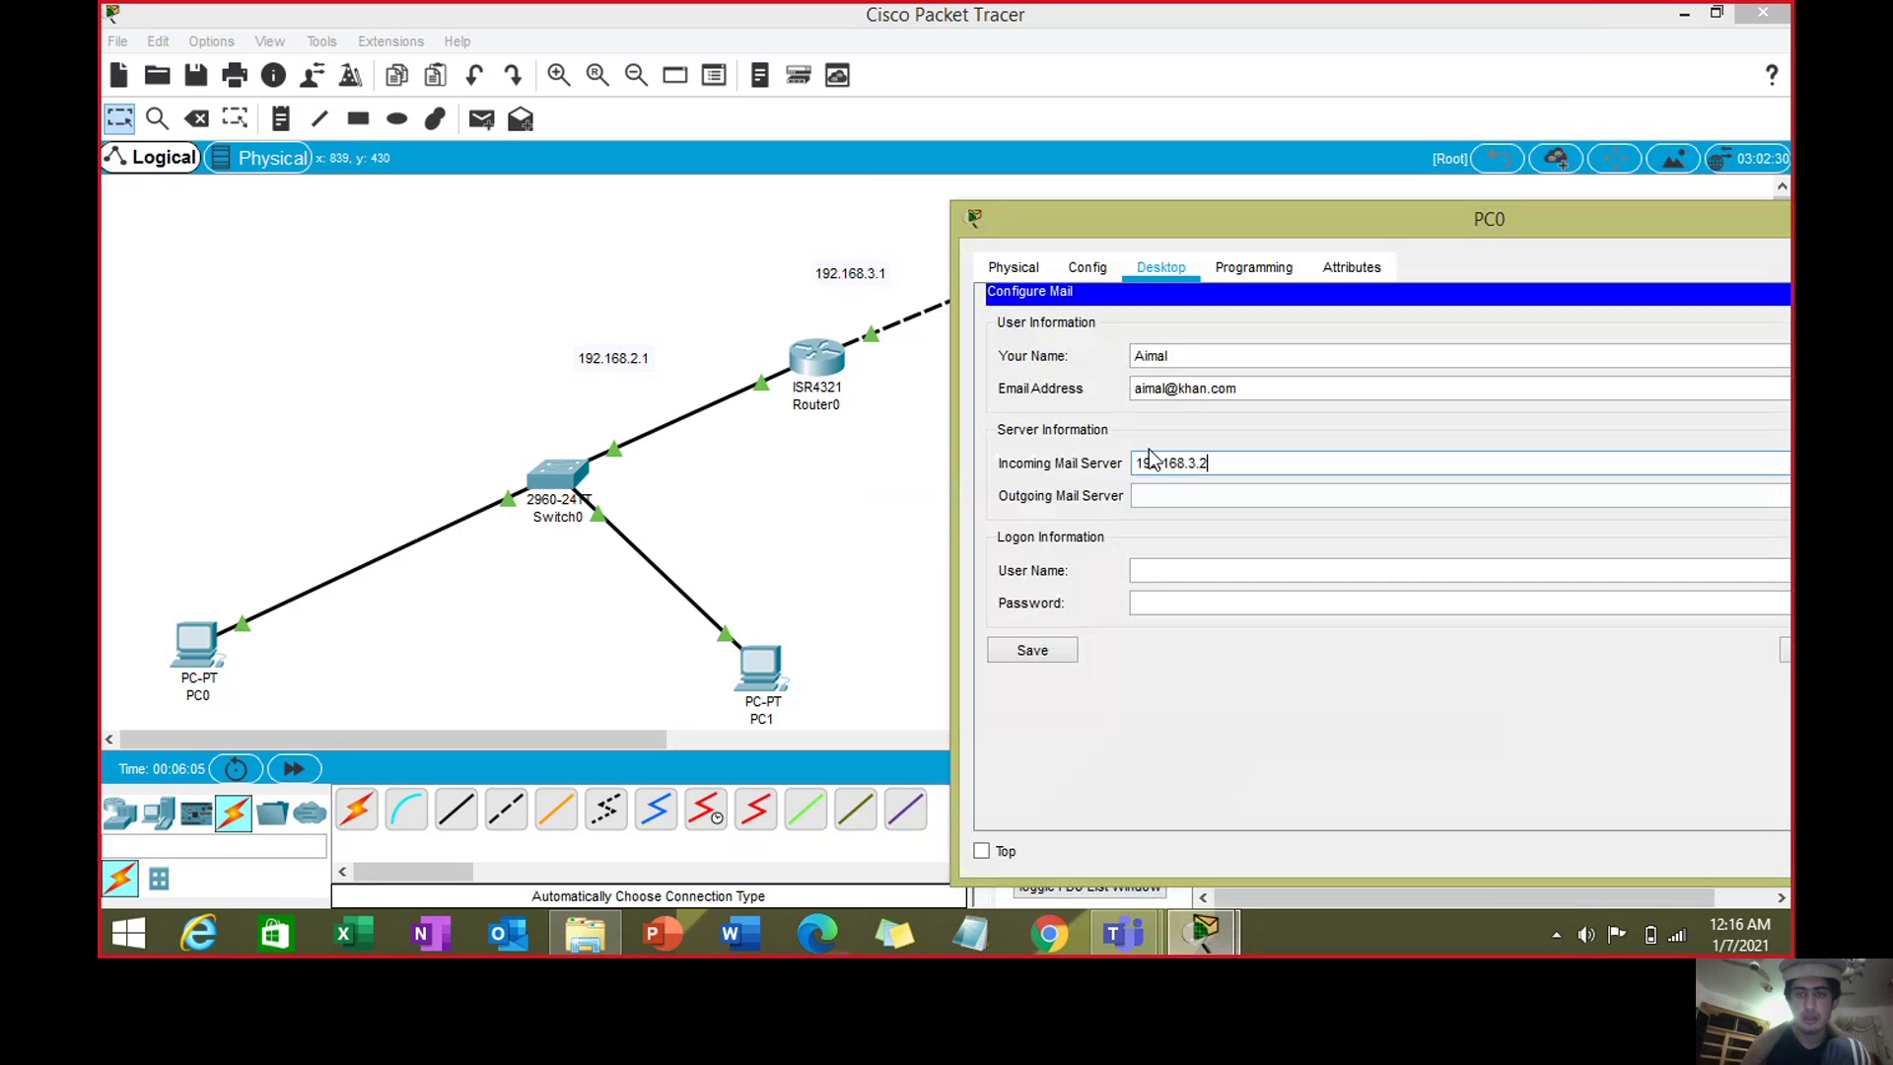
{"action": "left_click", "coordinate": [1180, 500]}
{"action": "key", "text": "ctrl+v"}
{"action": "key", "text": "BackSpace"}
{"action": "type", "text": "2"}
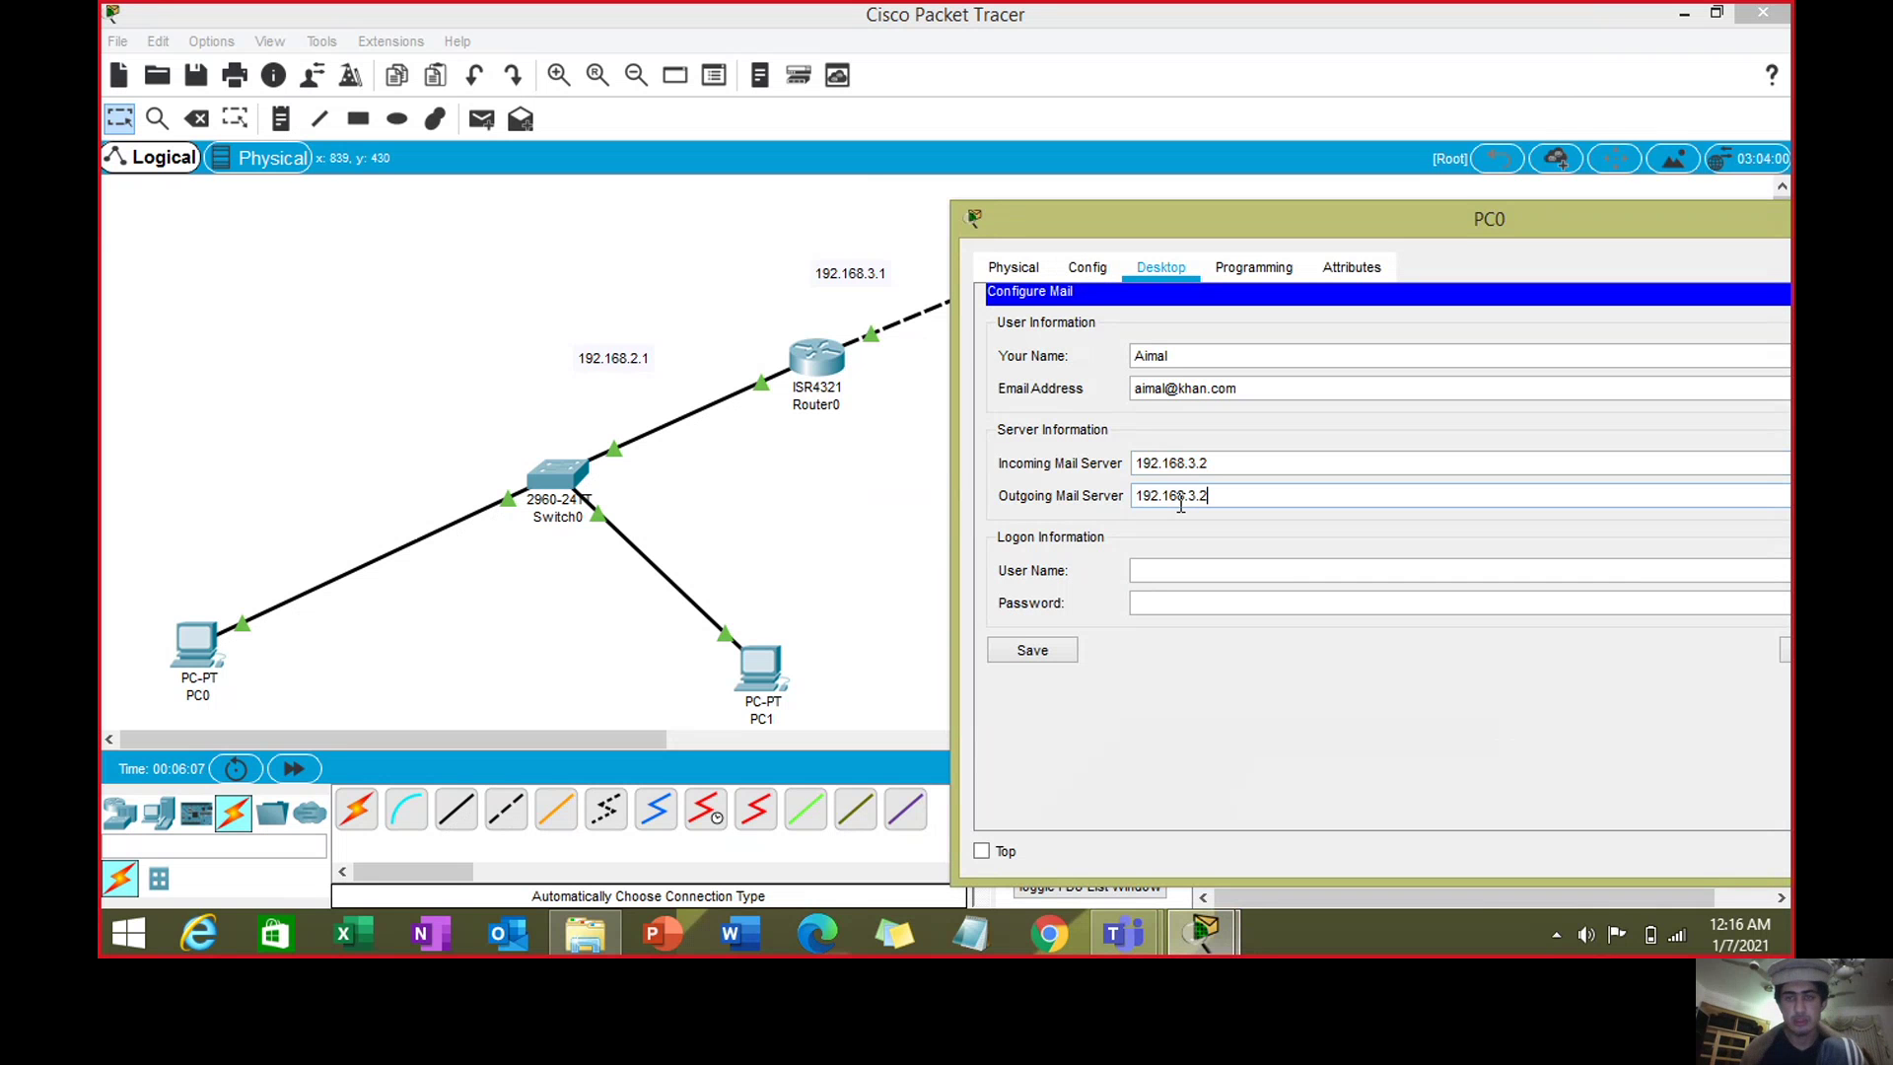
- Enter PC0's logon user name and password, save the mail setup, and move the window aside
{"action": "left_click", "coordinate": [1188, 568]}
{"action": "type", "text": "Aimal"}
{"action": "left_click", "coordinate": [1184, 593]}
{"action": "type", "text": "123"}
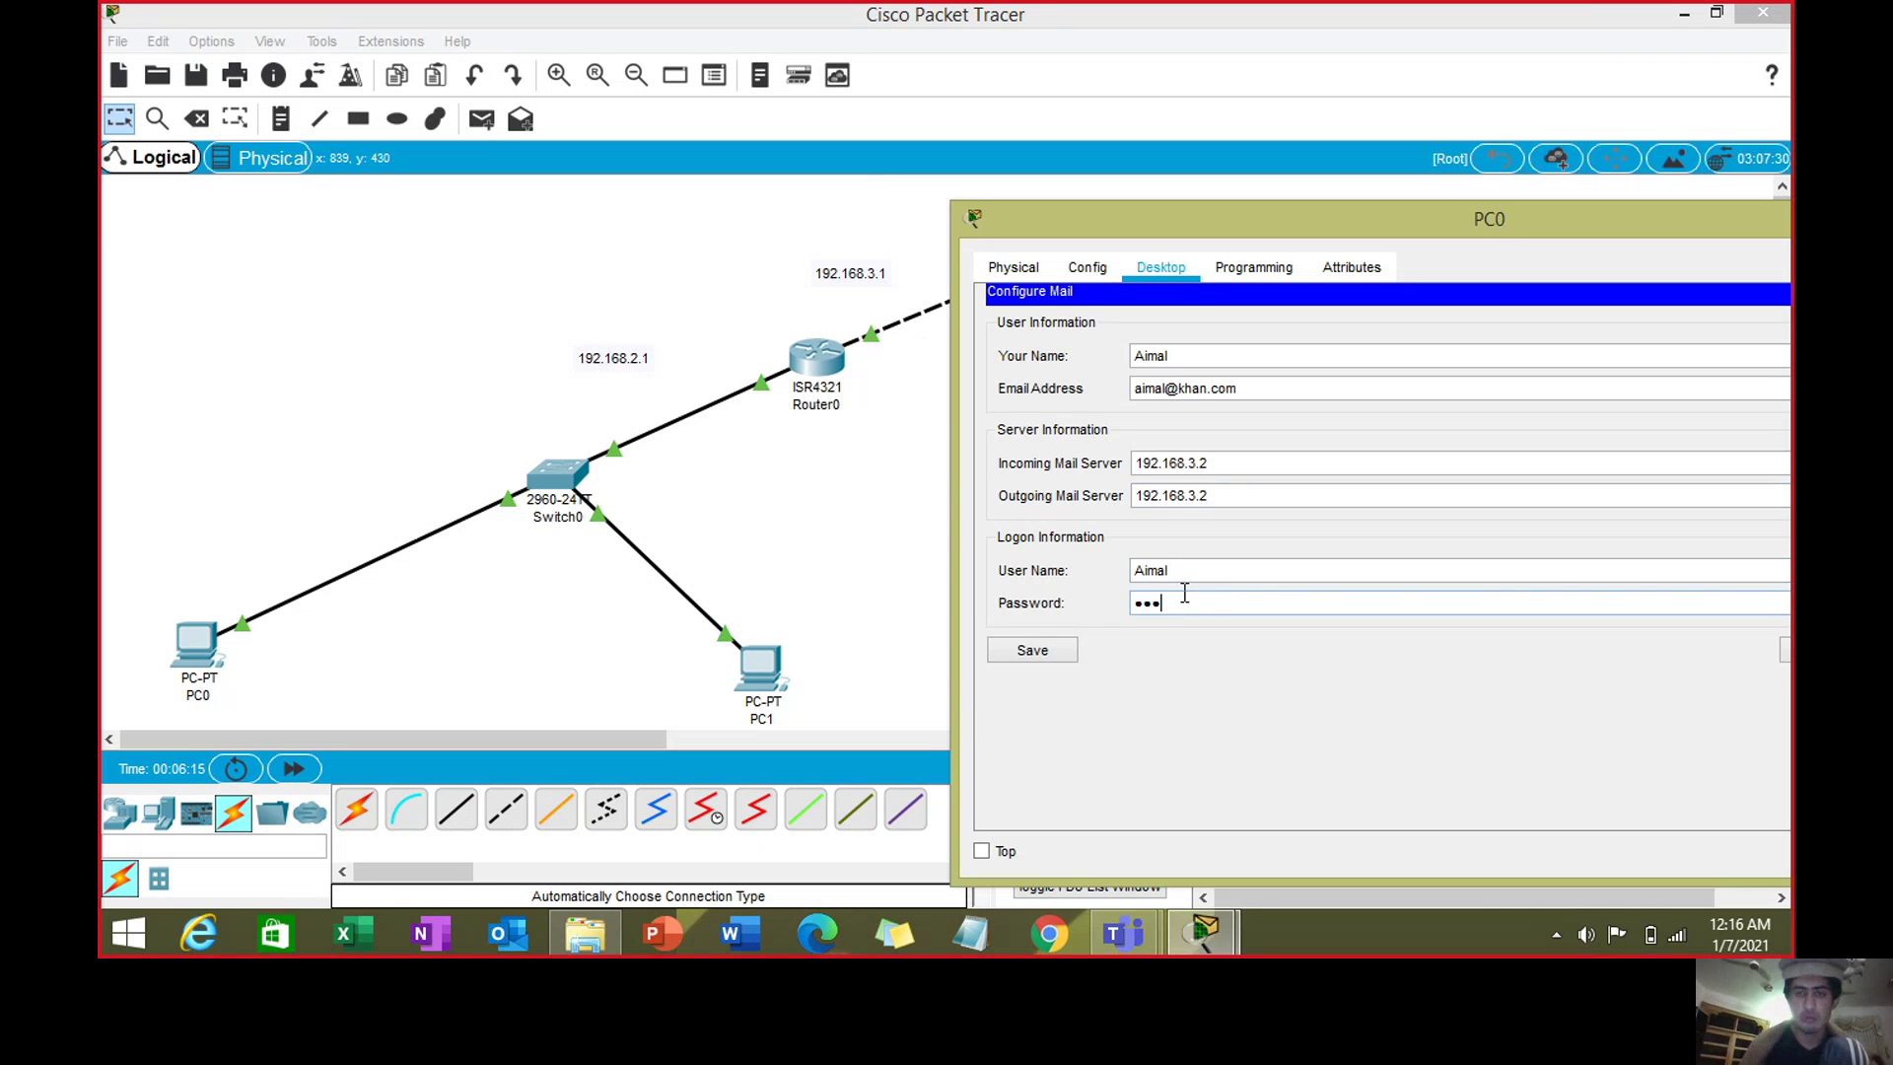
{"action": "left_click", "coordinate": [1049, 659]}
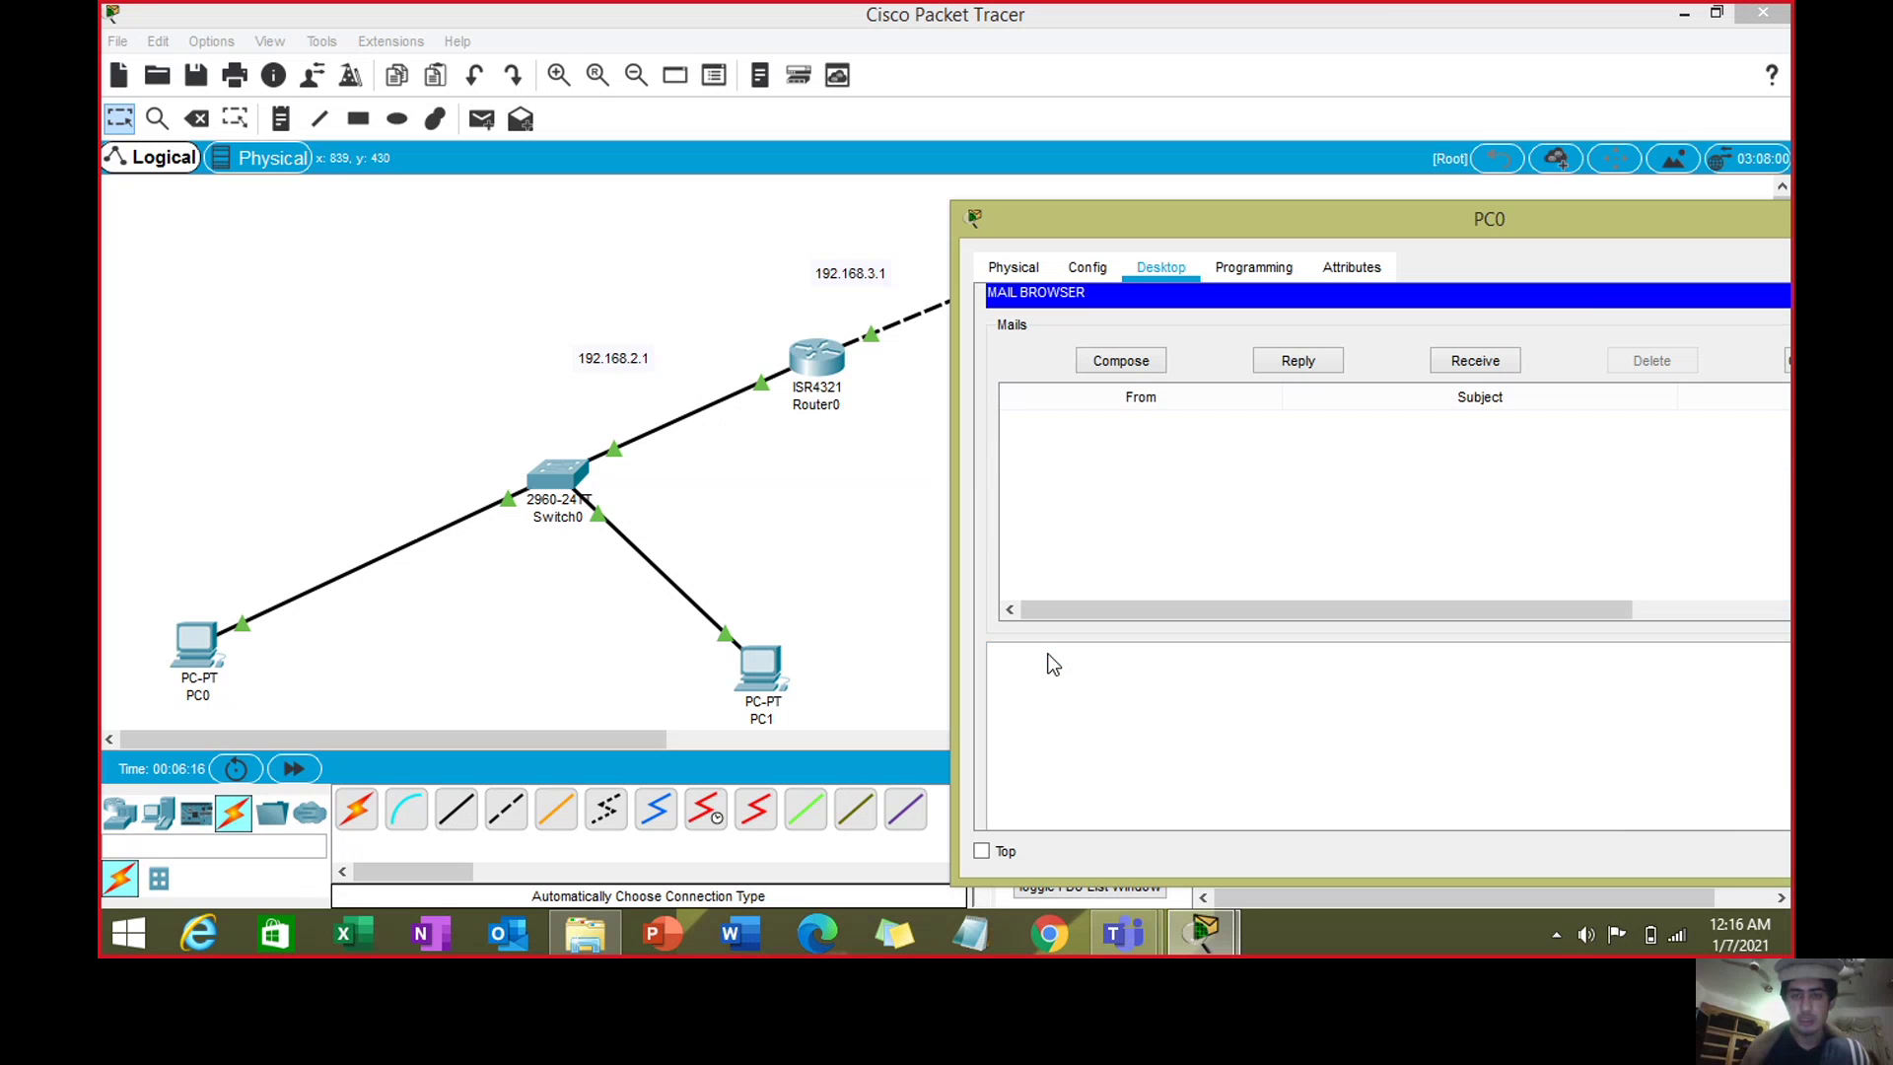
{"action": "left_click_drag", "start_coordinate": [1401, 219], "coordinate": [980, 205]}
{"action": "left_click", "coordinate": [1496, 205]}
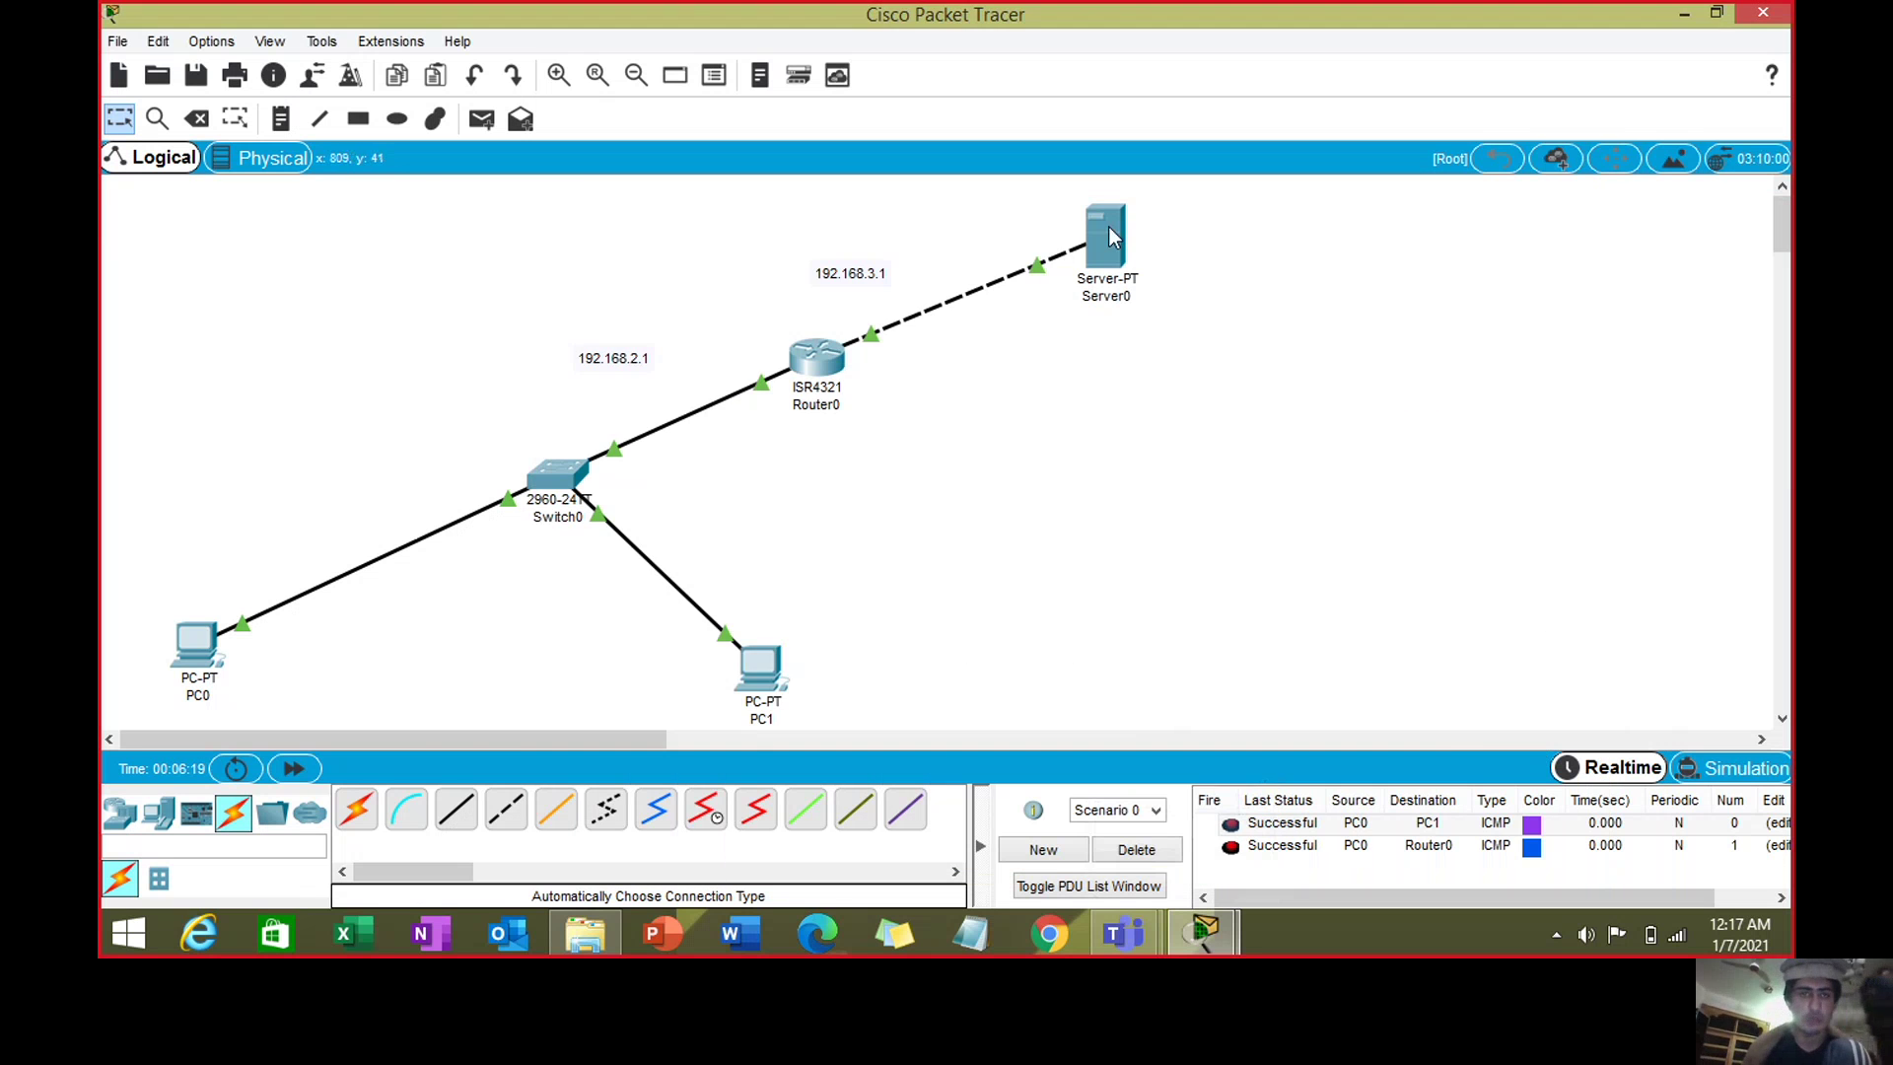
- Bring up Server0's IP Configuration under its Desktop applications
{"action": "left_click", "coordinate": [1109, 229]}
{"action": "left_click", "coordinate": [543, 164]}
{"action": "left_click", "coordinate": [469, 163]}
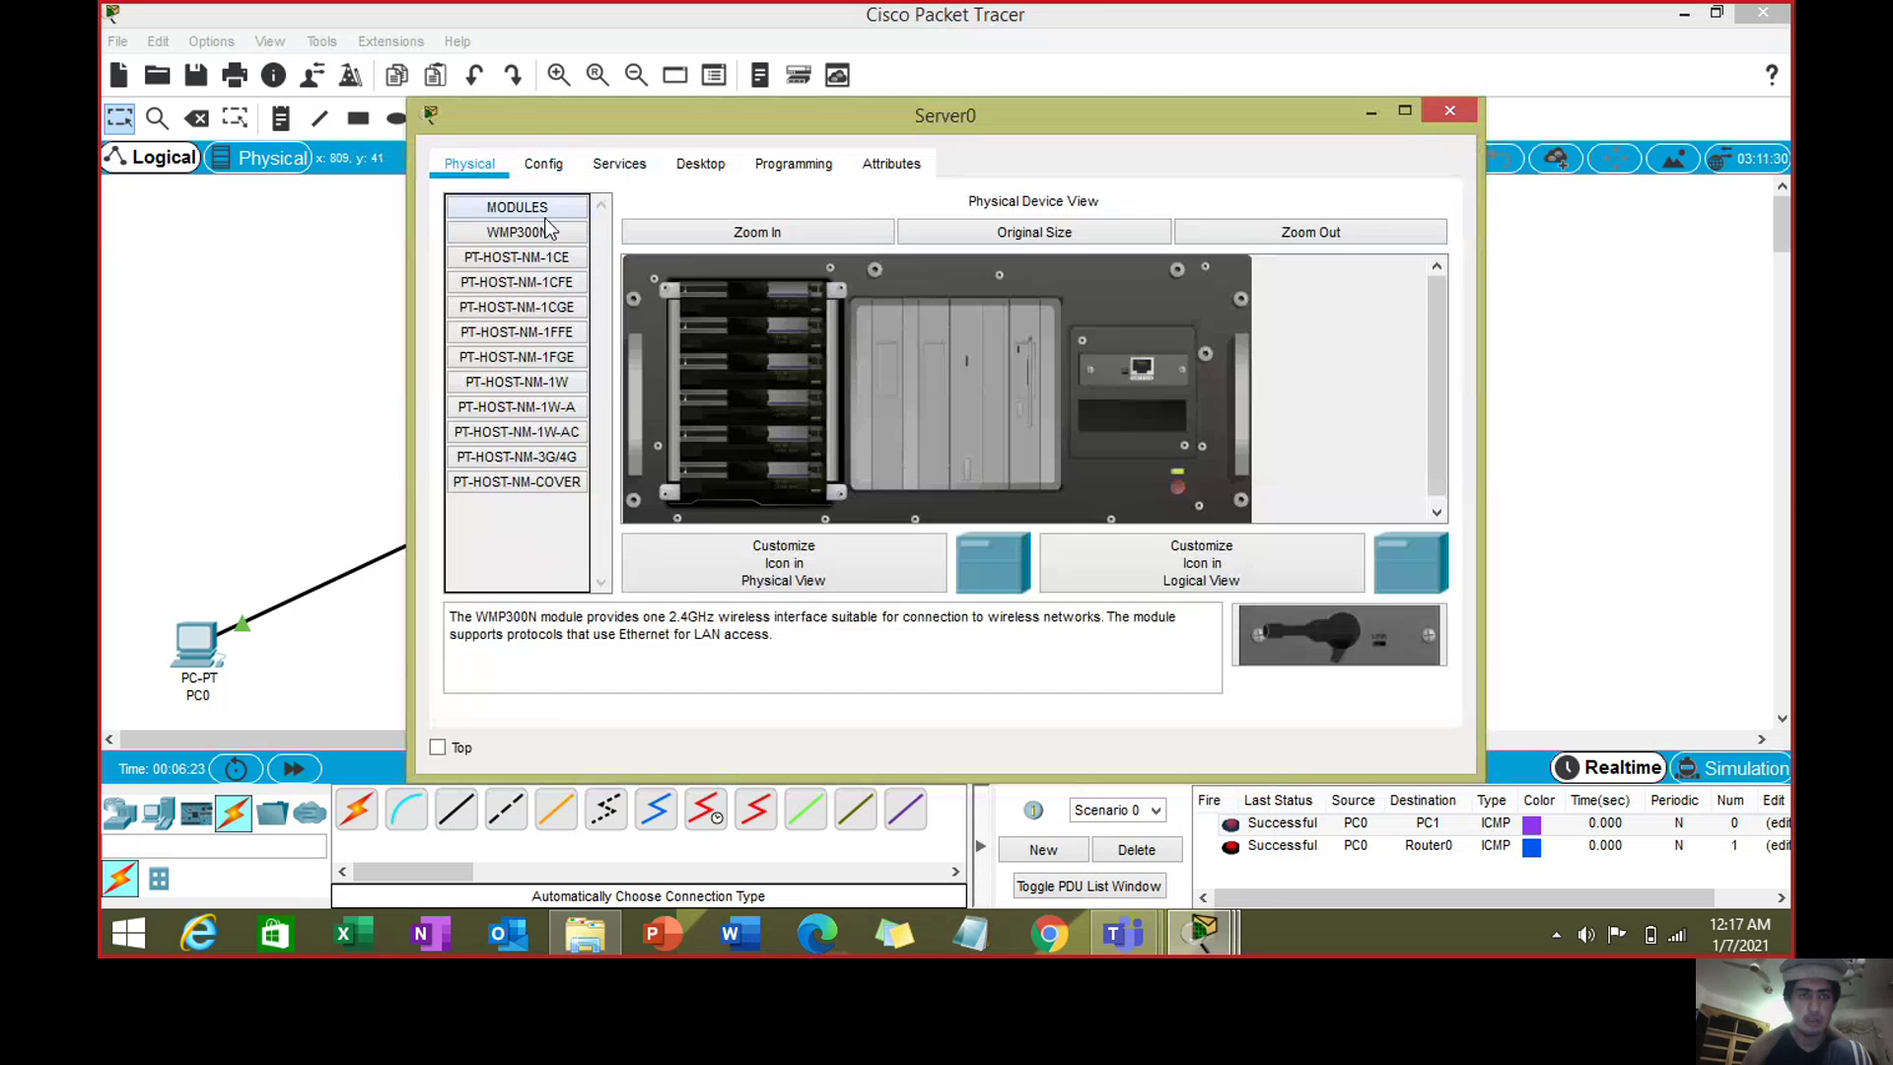
{"action": "left_click", "coordinate": [544, 164]}
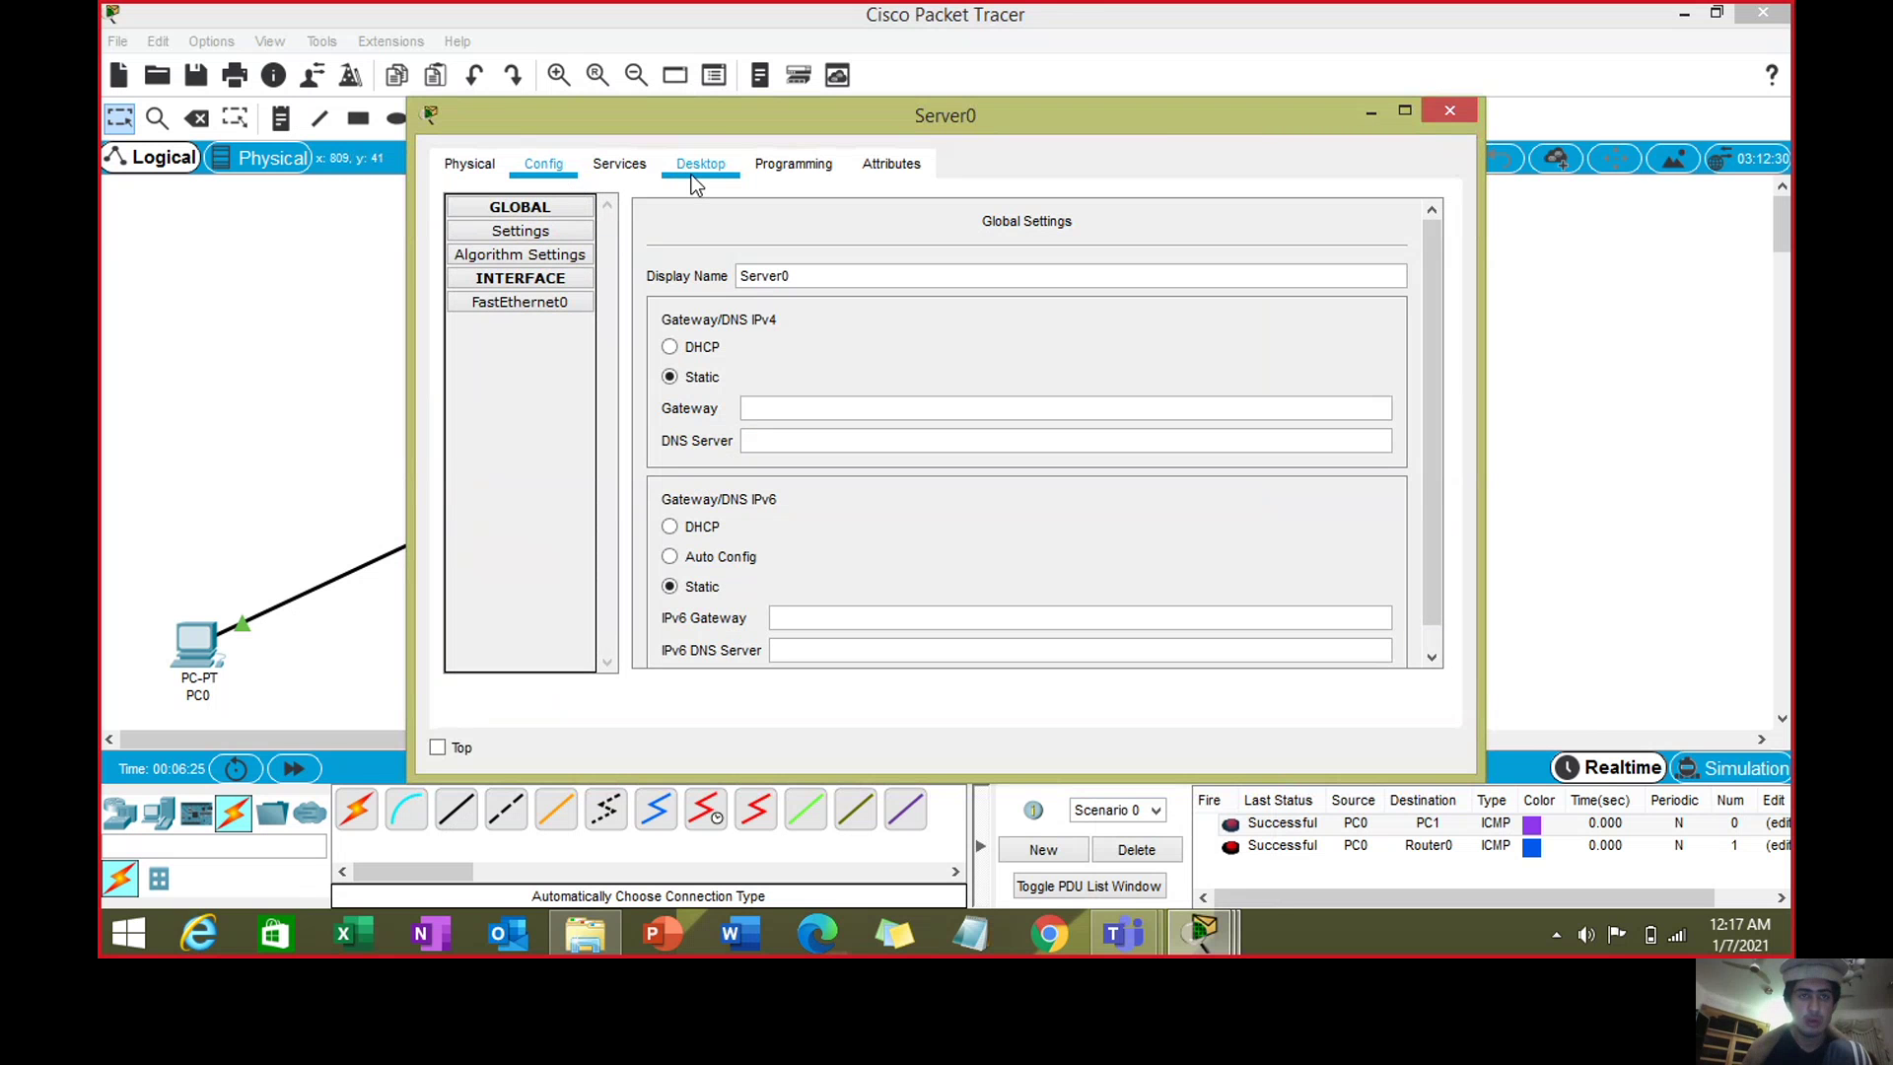
{"action": "left_click", "coordinate": [694, 178]}
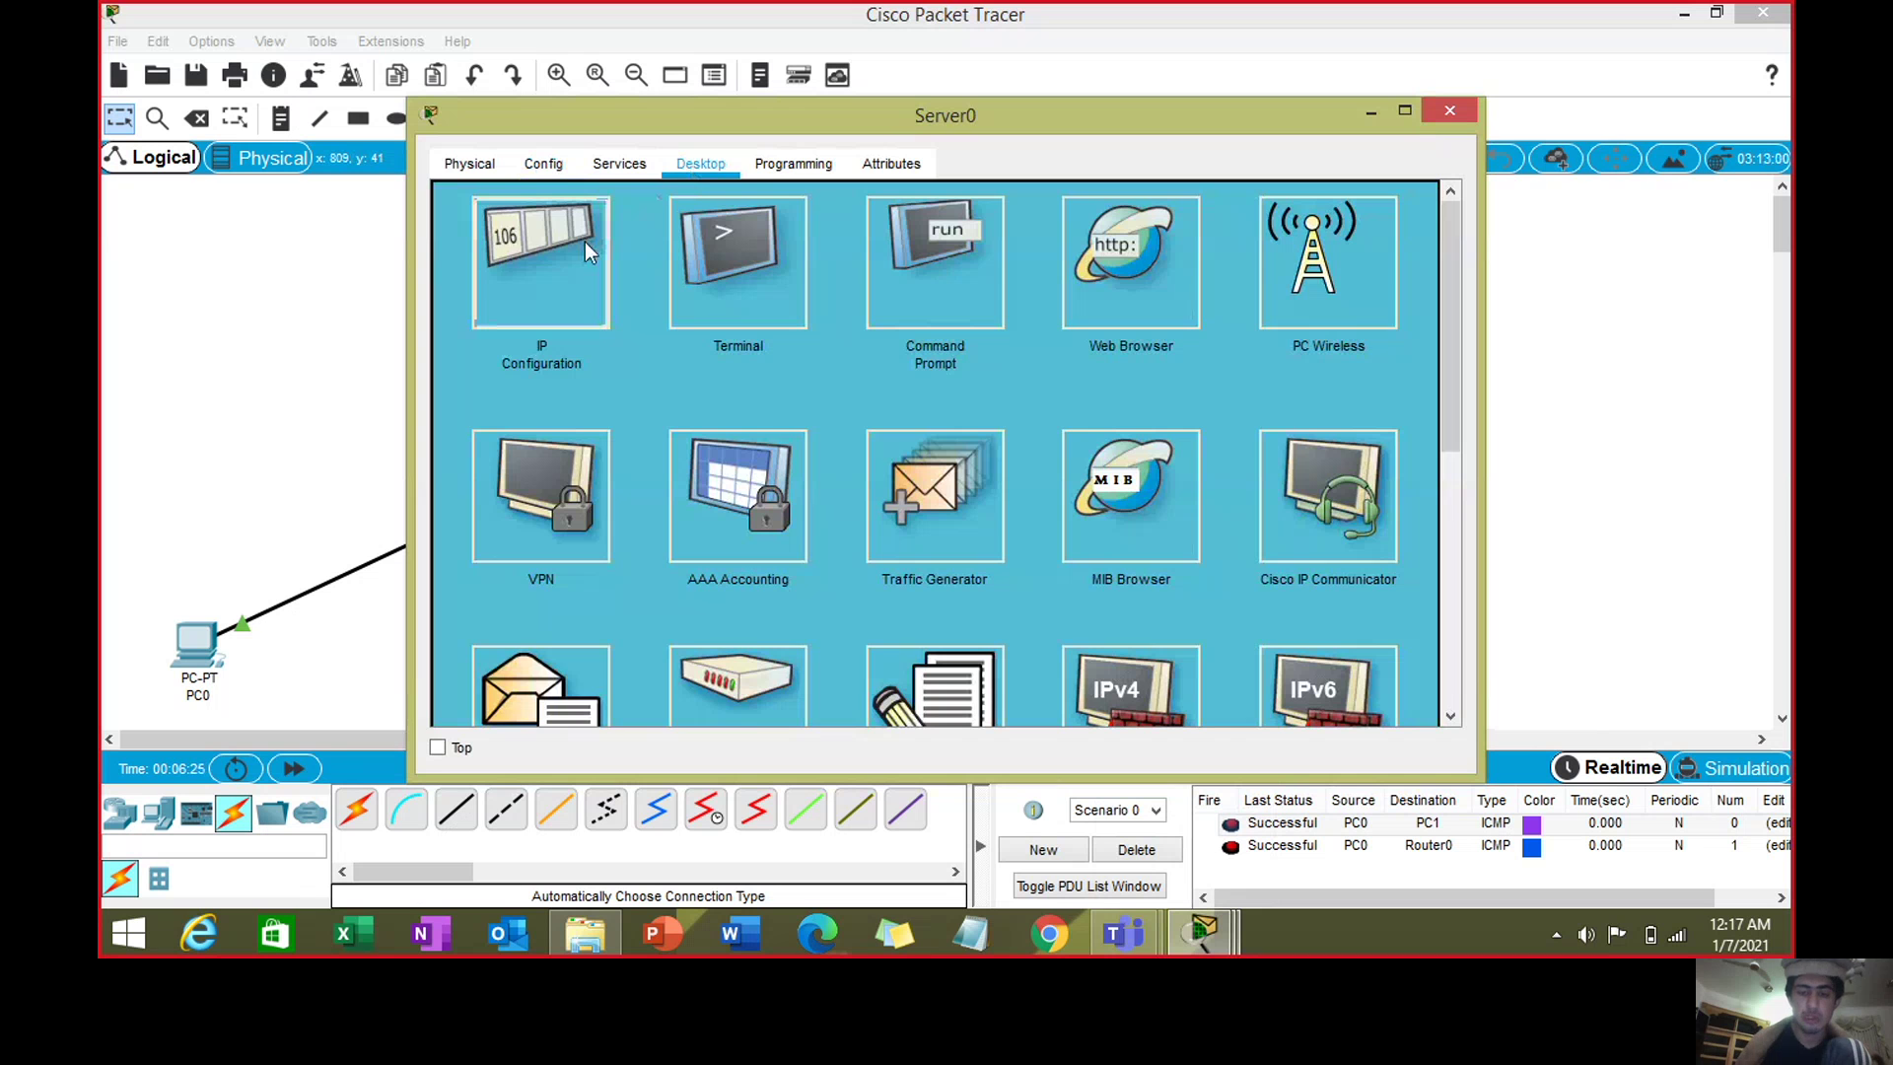
{"action": "left_click", "coordinate": [584, 242]}
- Give Server0 IP 192.168.3.2, mask 255.255.255.0 and gateway 192.168.3.1, then close the window
{"action": "type", "text": "3.2"}
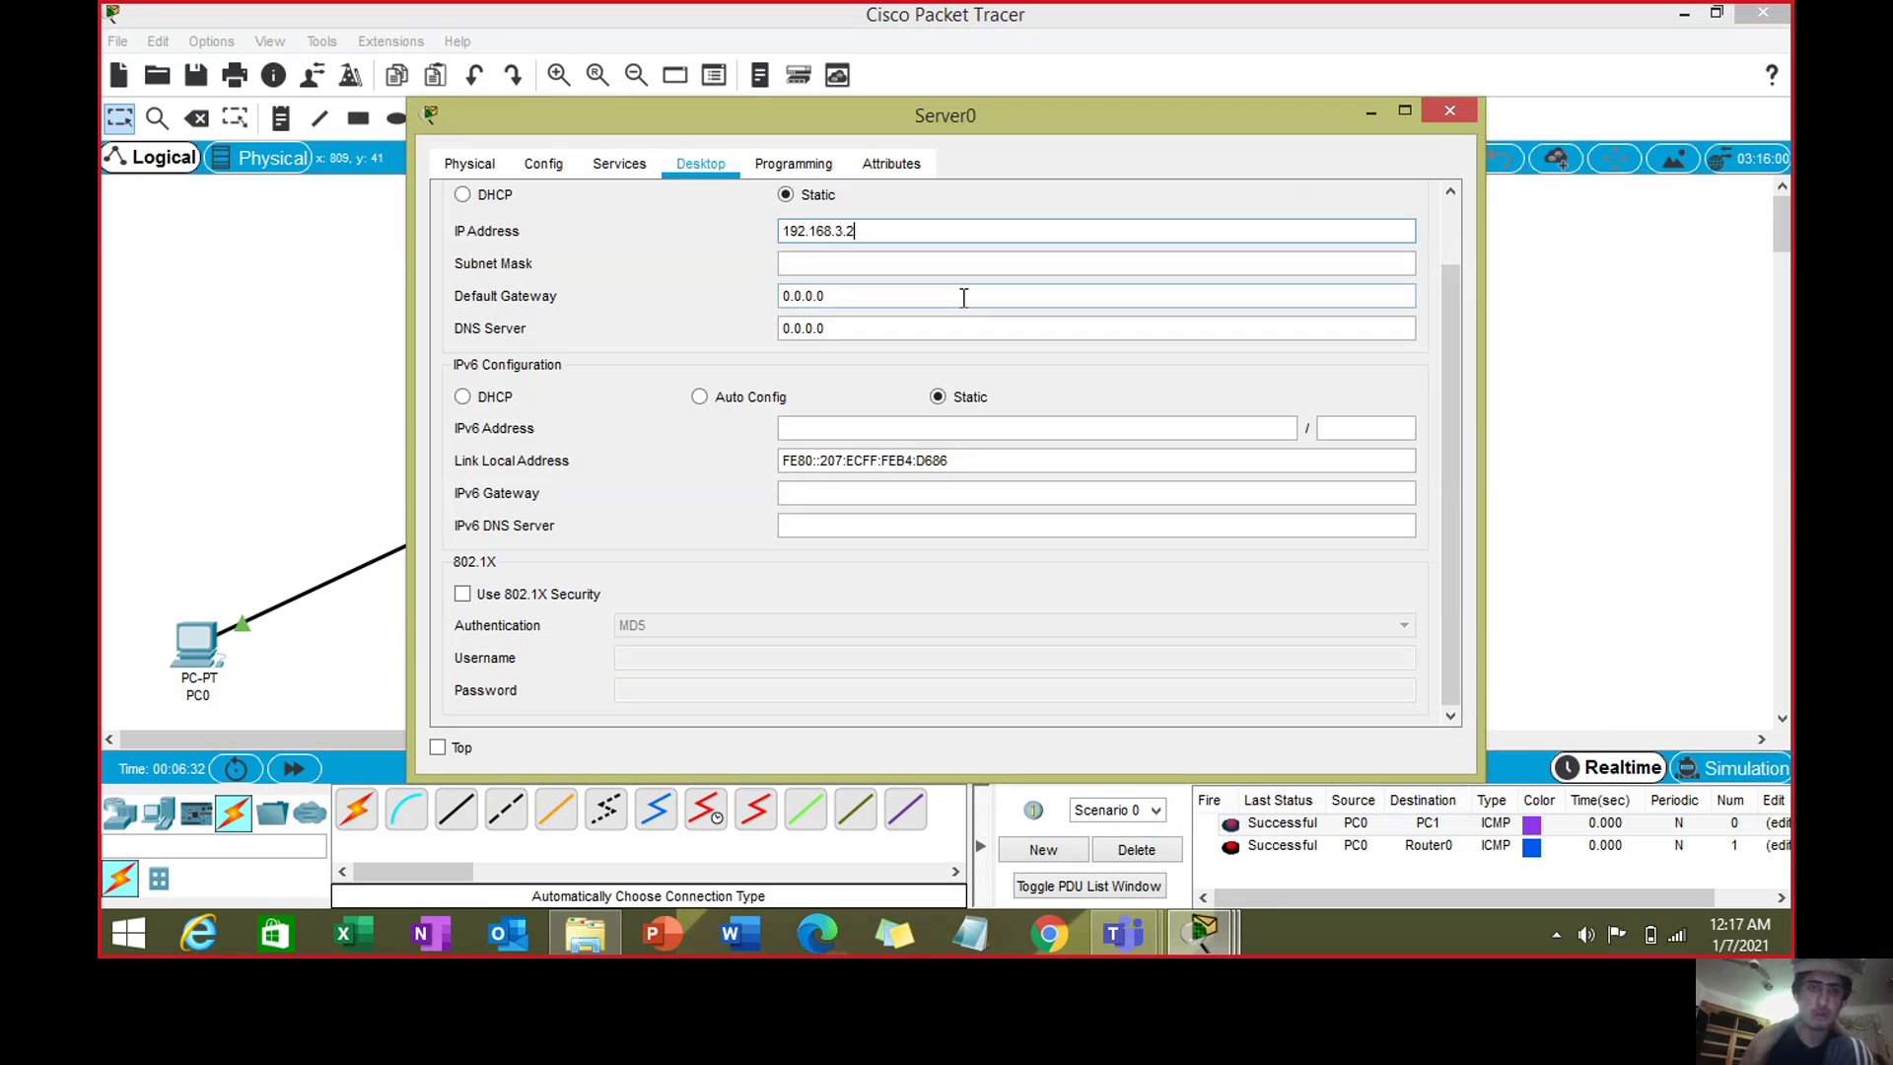
{"action": "left_click", "coordinate": [964, 296]}
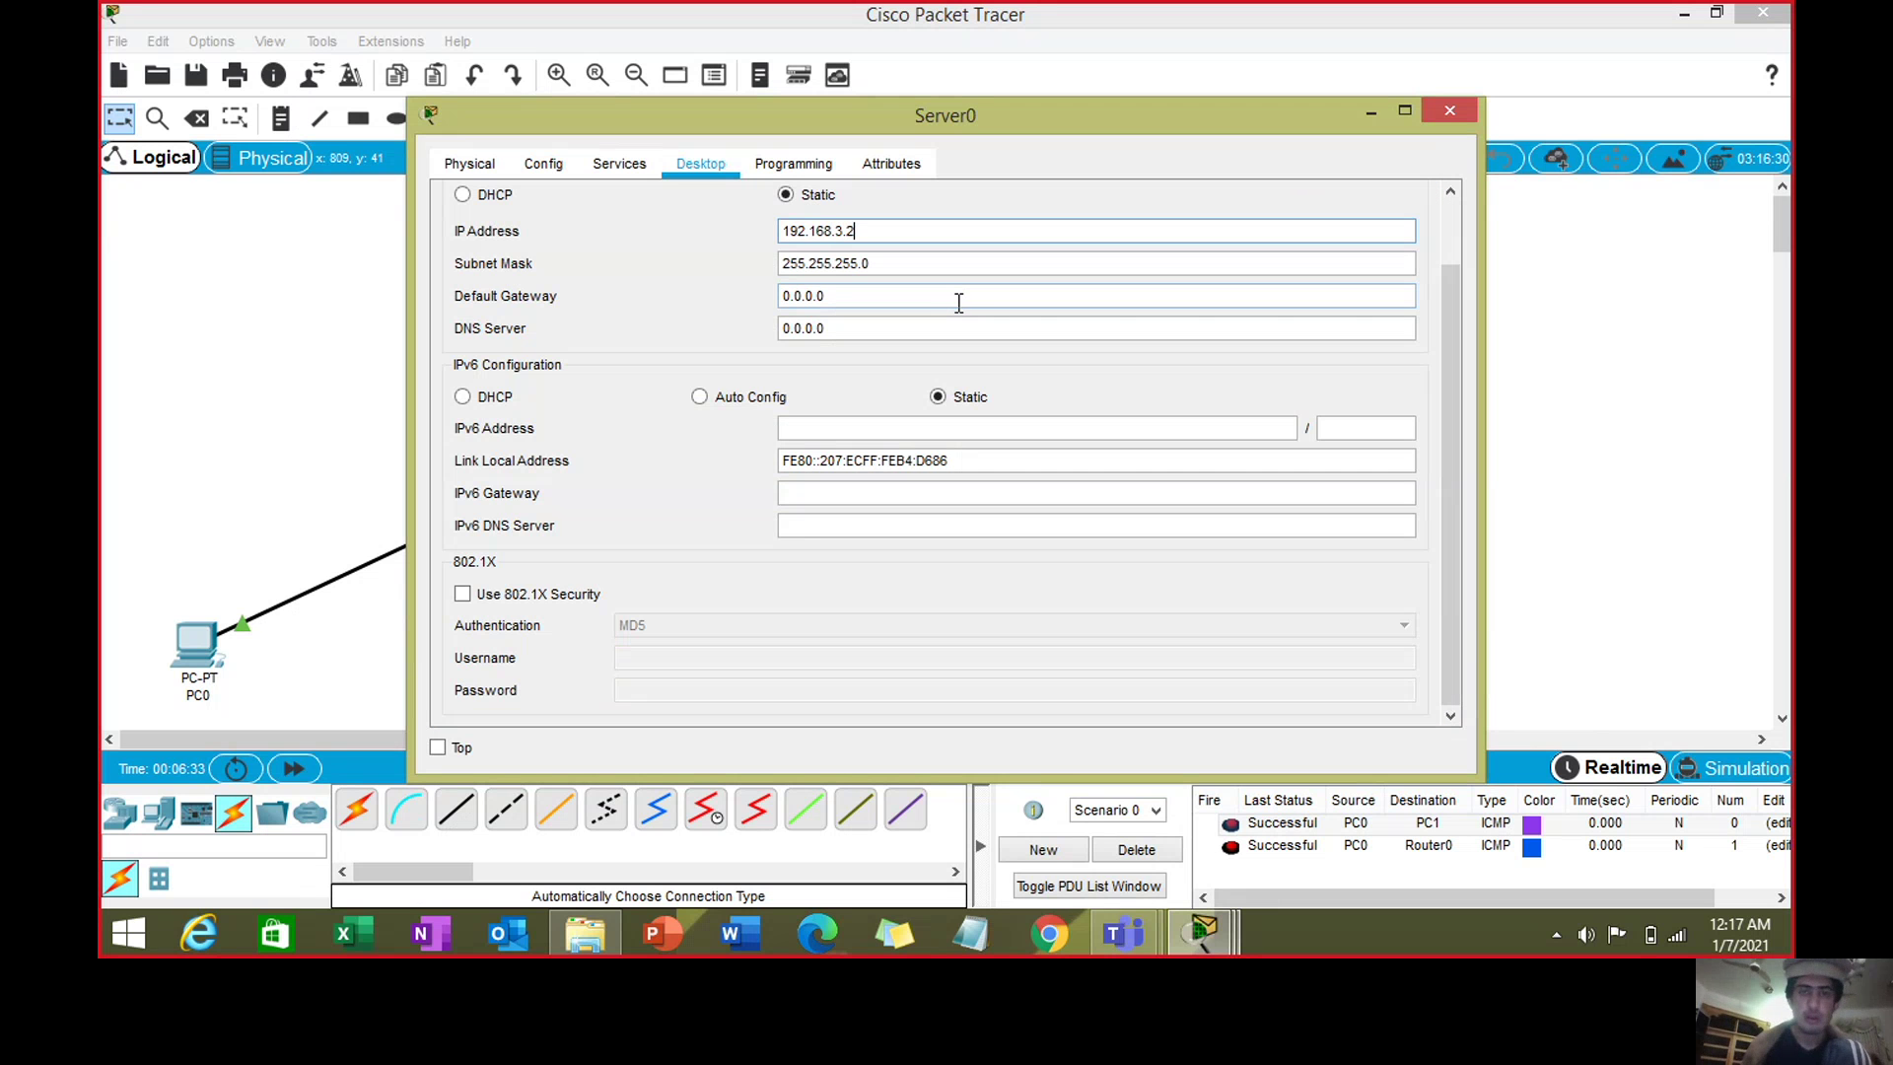
{"action": "key", "text": "BackSpace"}
{"action": "key", "text": "BackSpace"}
{"action": "key", "text": "BackSpace"}
{"action": "key", "text": "BackSpace"}
{"action": "key", "text": "BackSpace"}
{"action": "key", "text": "BackSpace"}
{"action": "key", "text": "BackSpace"}
{"action": "double_click", "coordinate": [940, 230]}
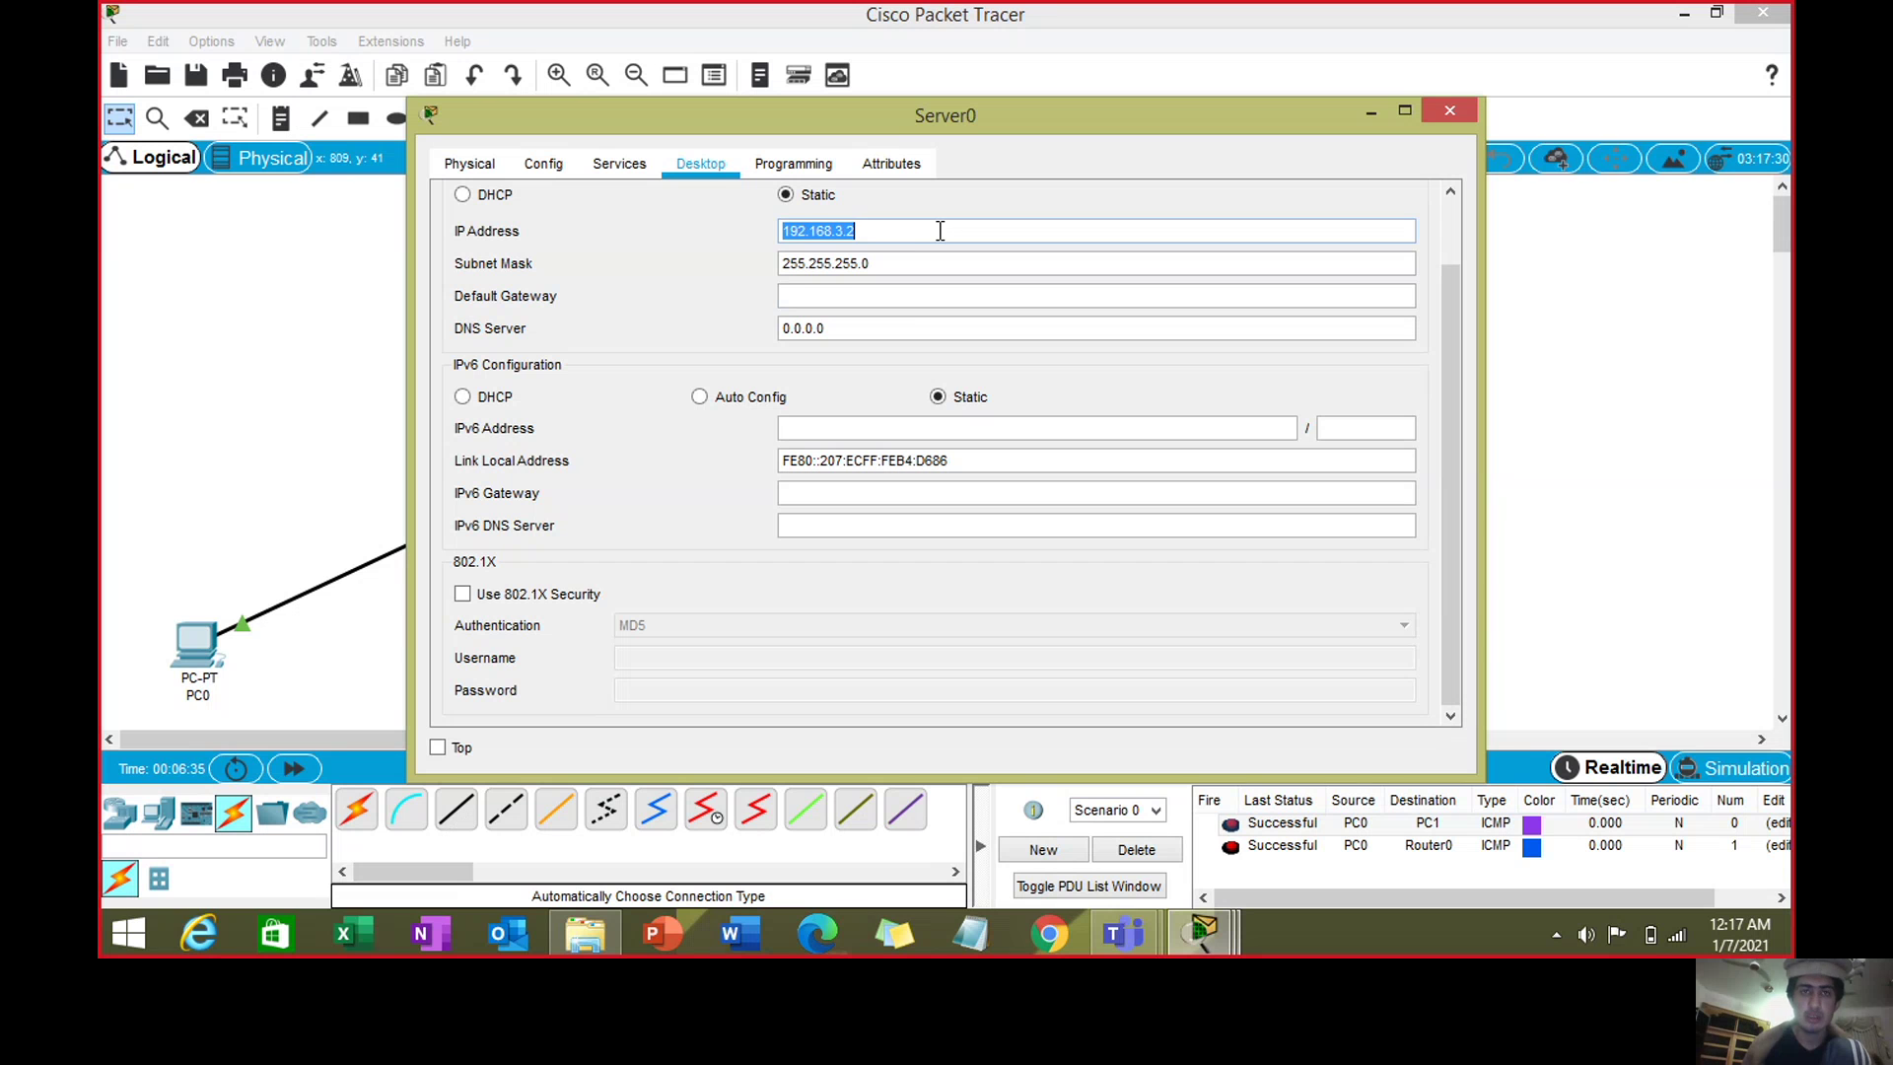
{"action": "key", "text": "ctrl+c"}
{"action": "left_click", "coordinate": [900, 296]}
{"action": "key", "text": "ctrl+v"}
{"action": "key", "text": "BackSpace"}
{"action": "type", "text": "1"}
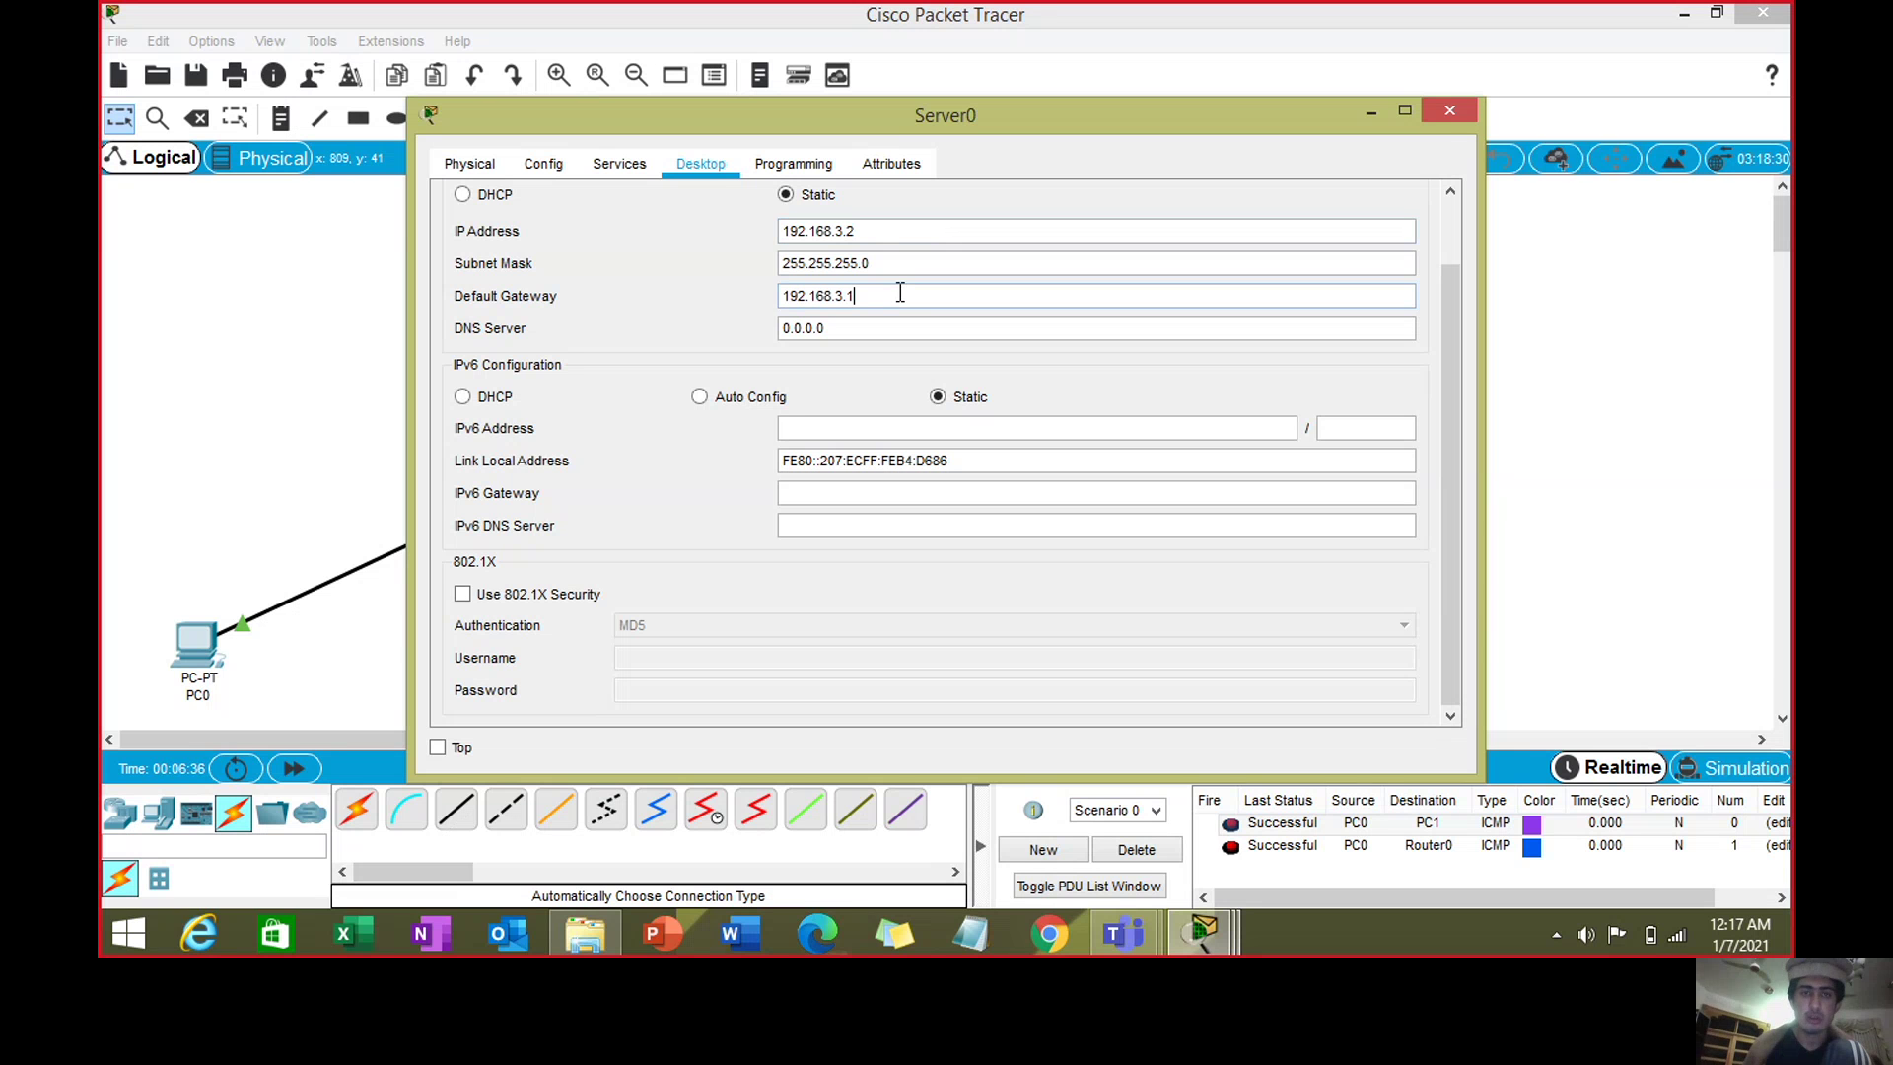
{"action": "left_click", "coordinate": [1447, 114]}
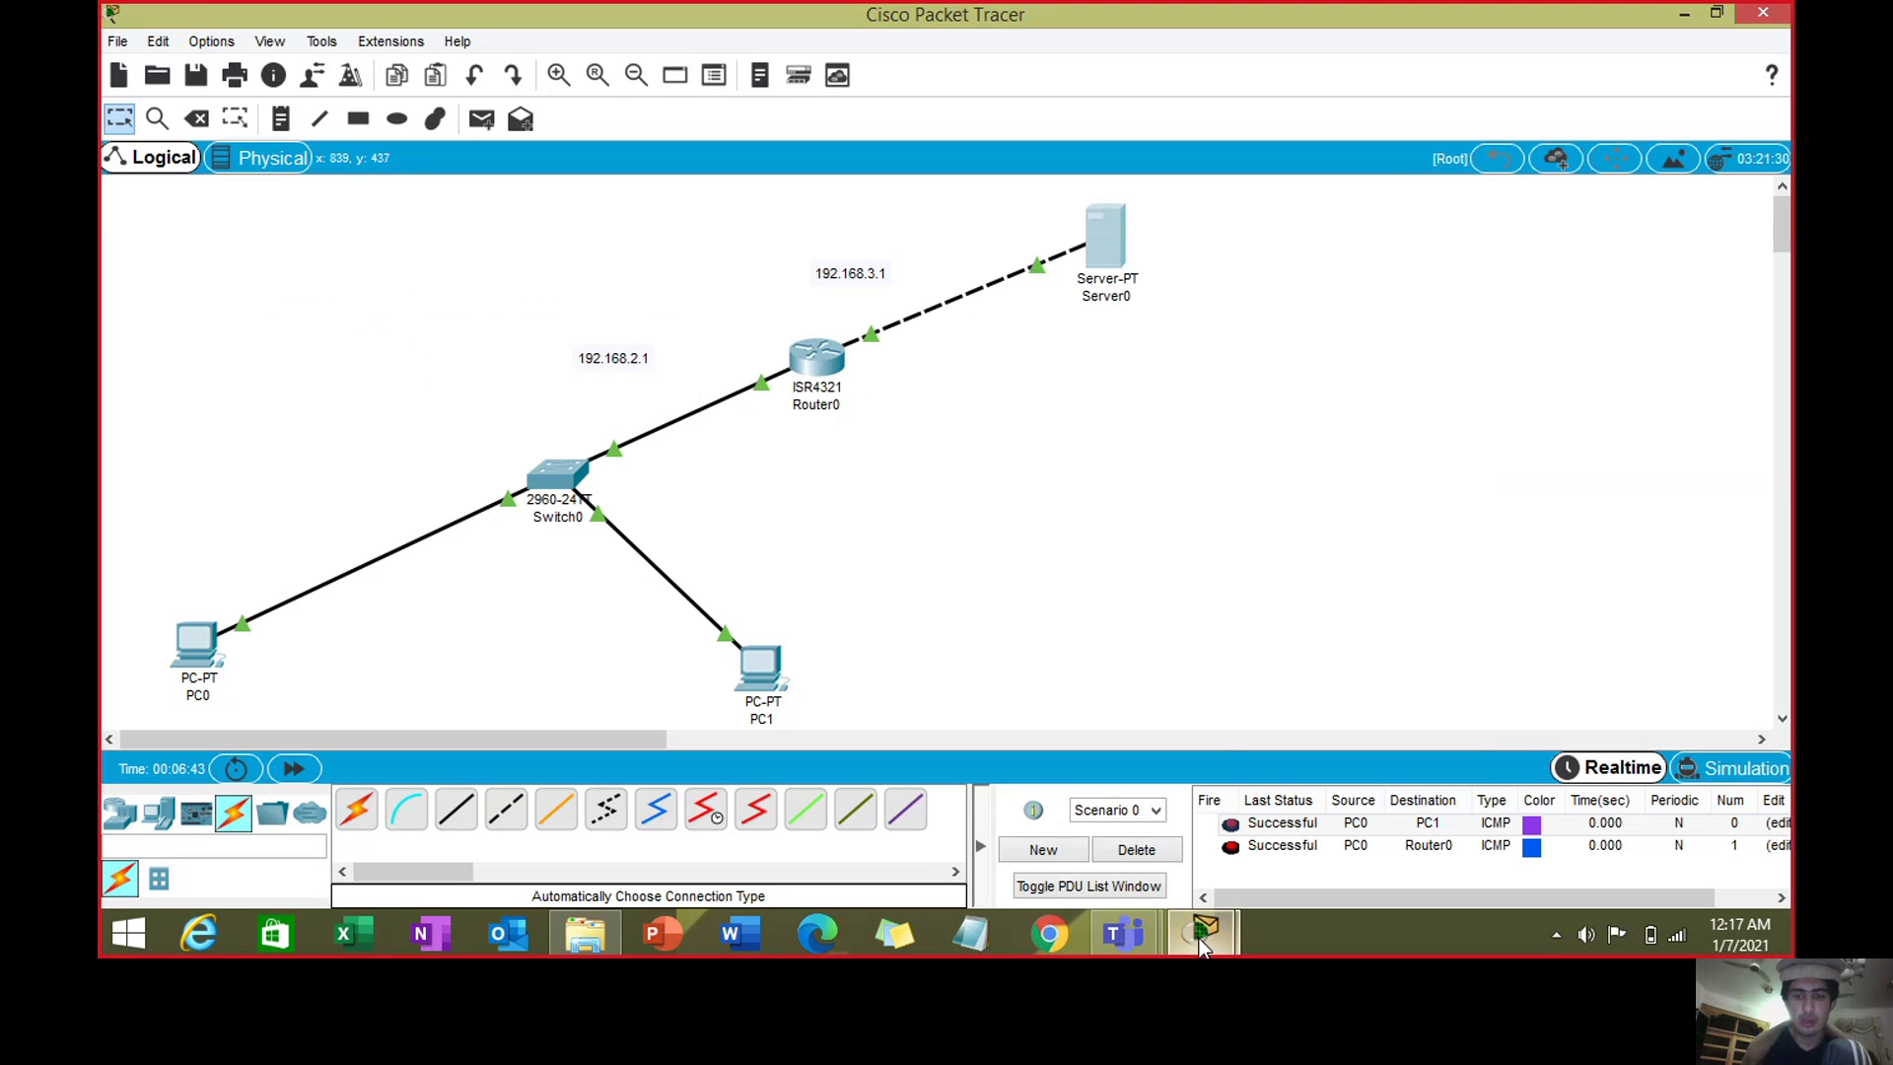
- Enter PC1's display name, khan.com e-mail address, and 192.168.3.2 for both mail servers
{"action": "mouse_move", "coordinate": [1203, 944]}
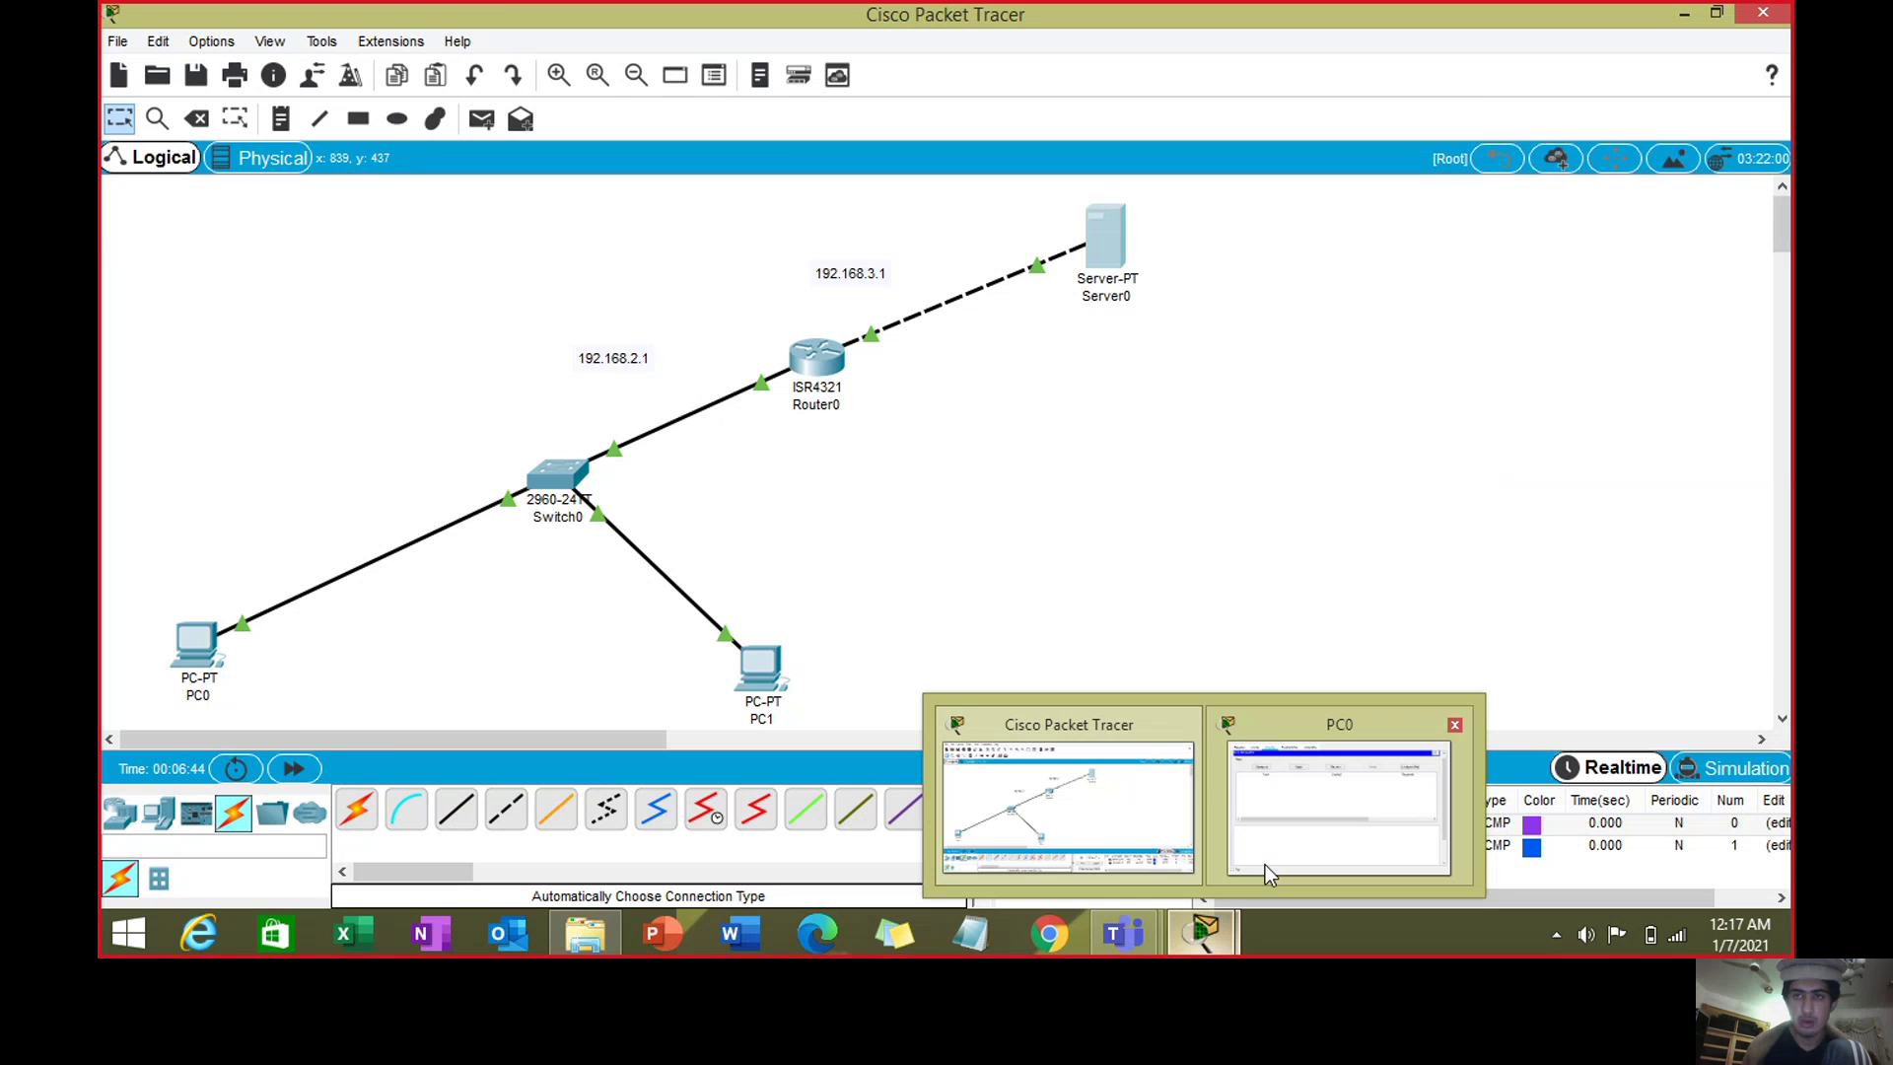
{"action": "mouse_move", "coordinate": [1264, 866]}
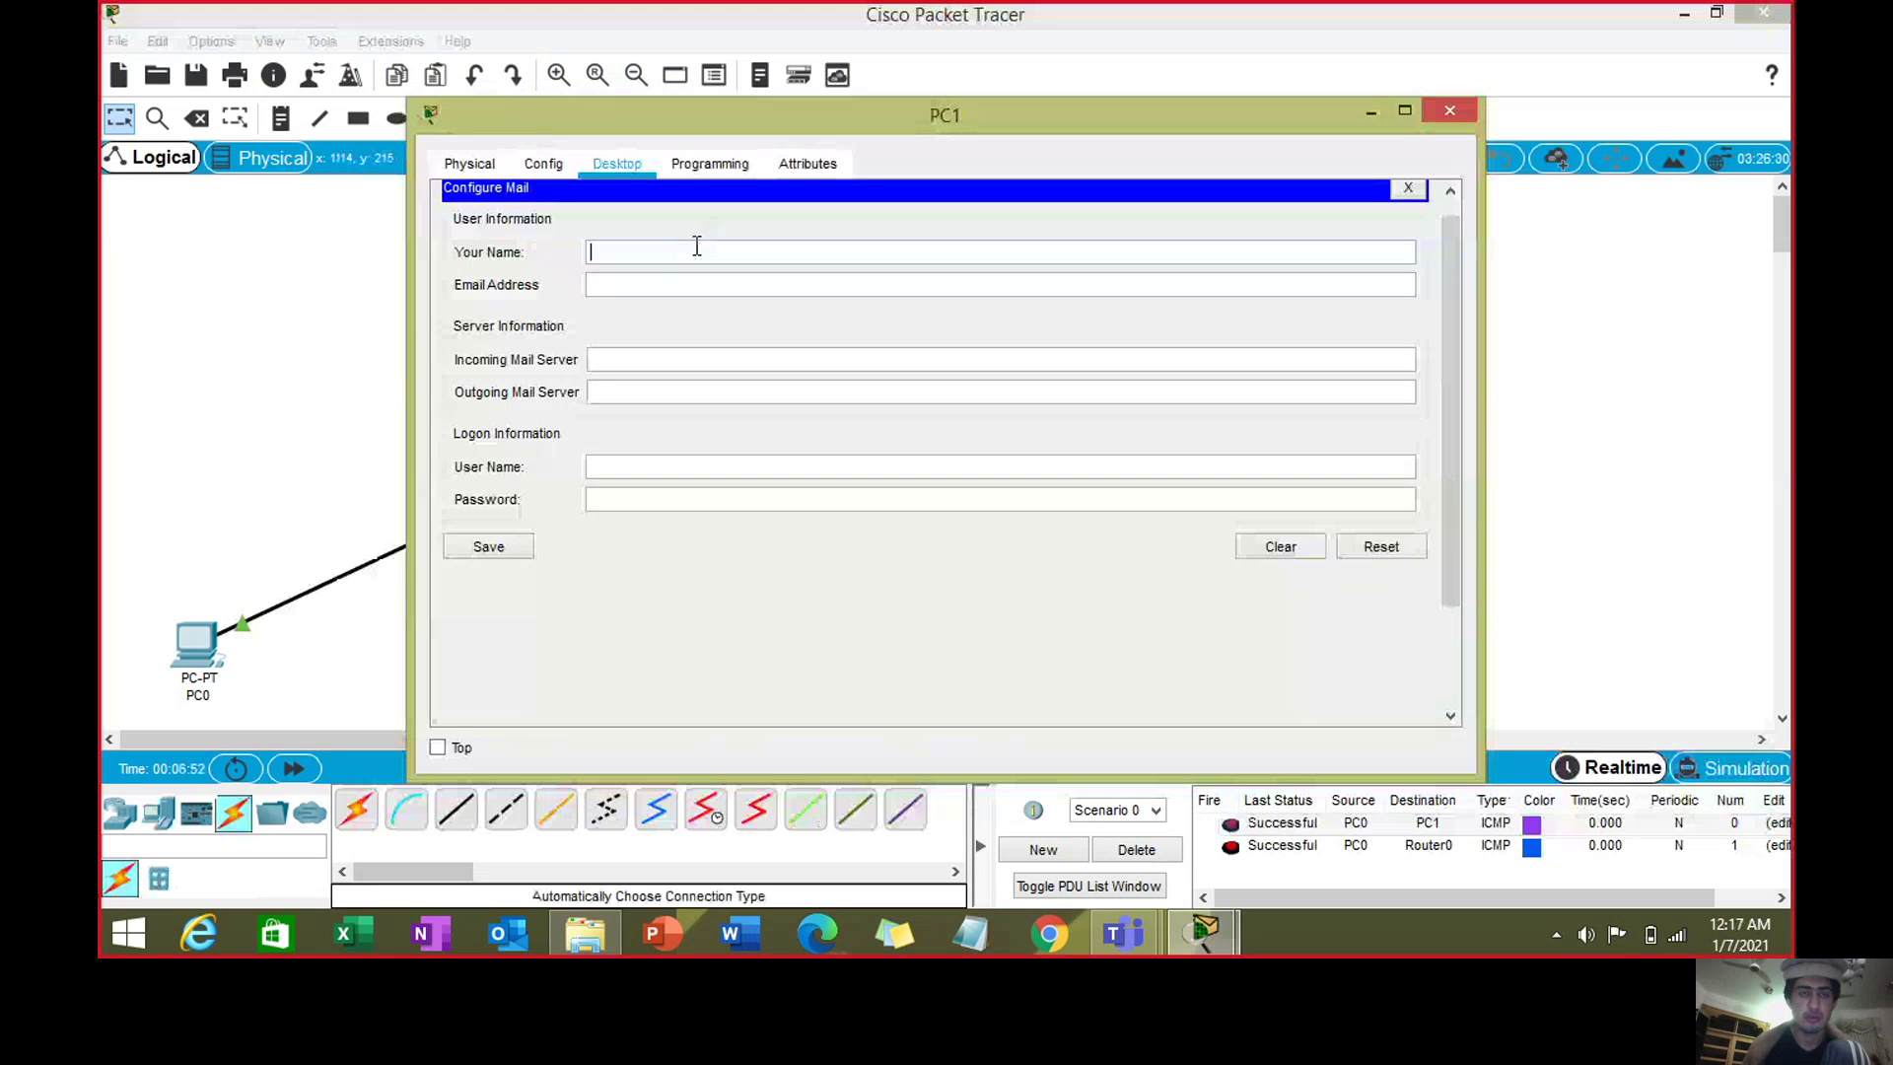
{"action": "type", "text": "Aziz"}
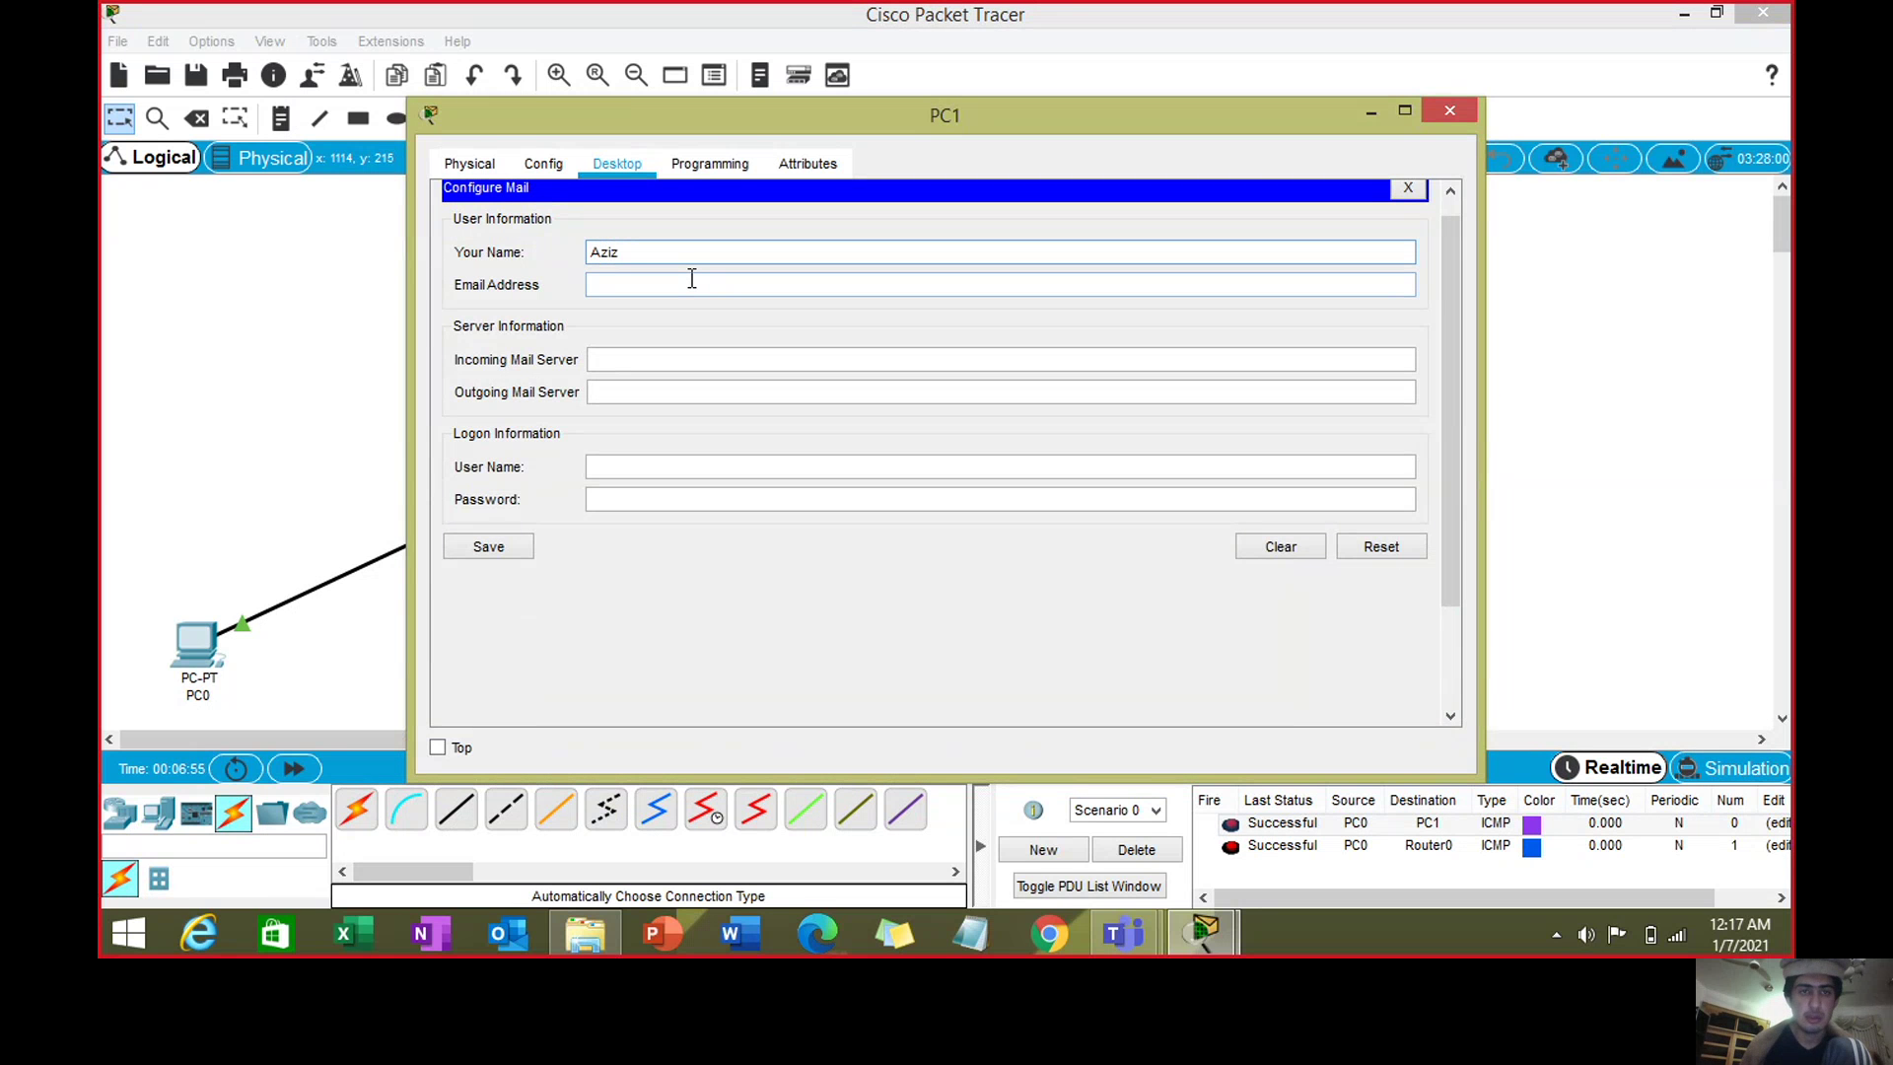
{"action": "left_click", "coordinate": [691, 279]}
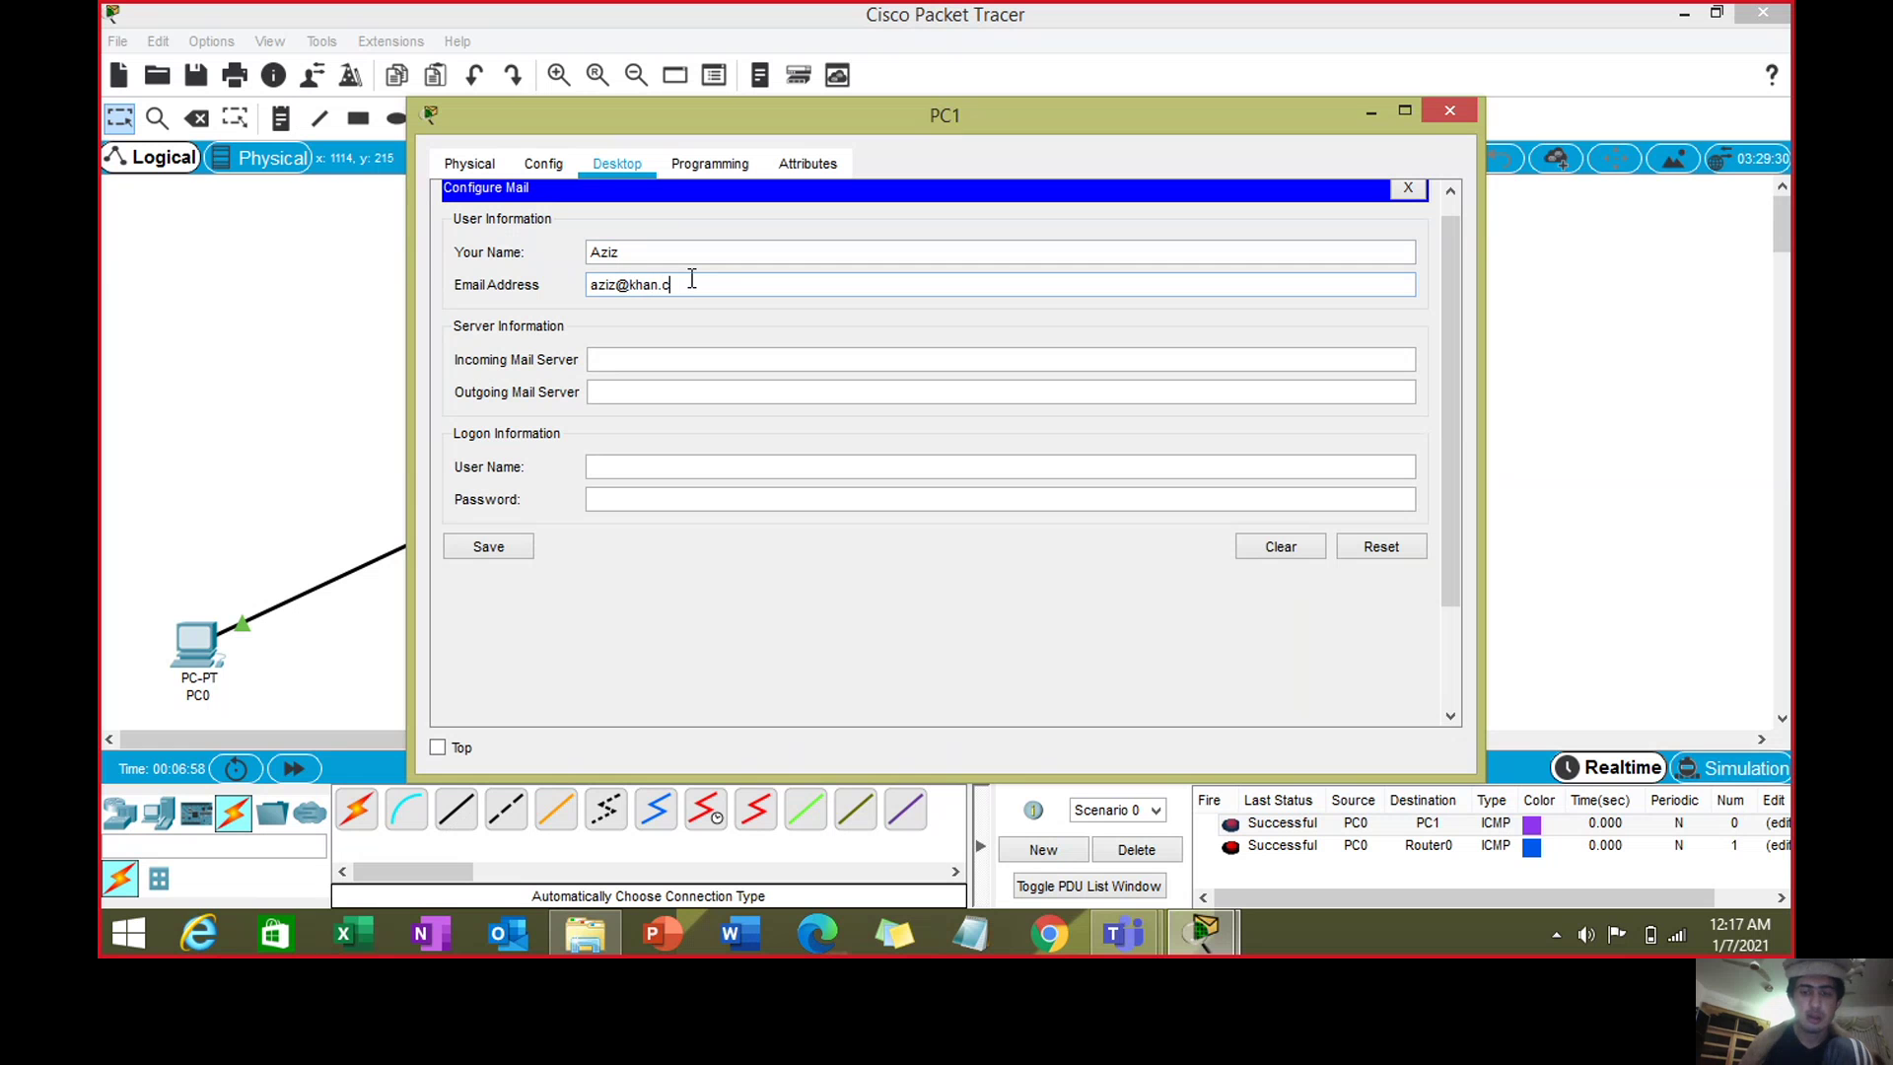
{"action": "left_click", "coordinate": [666, 359]}
{"action": "type", "text": "192.168.3.2"}
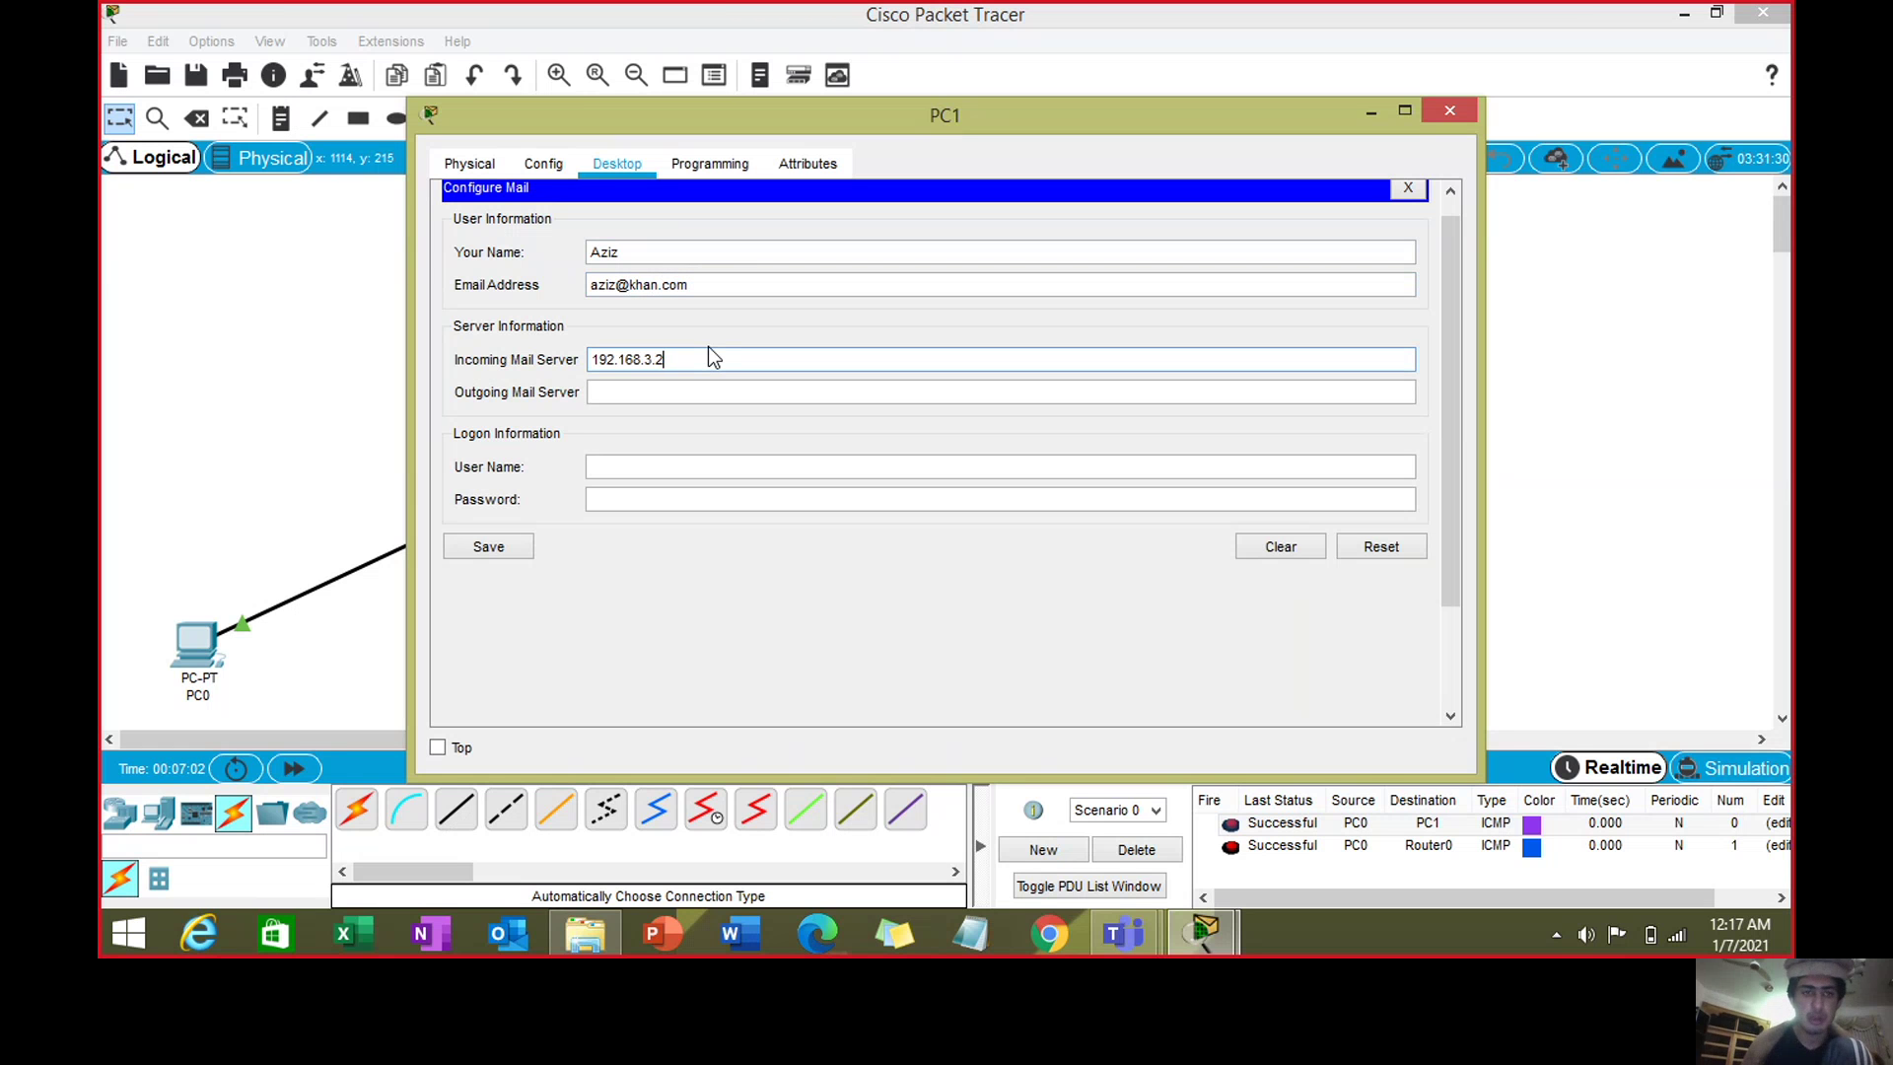
{"action": "left_click", "coordinate": [718, 382]}
{"action": "key", "text": "ctrl+v"}
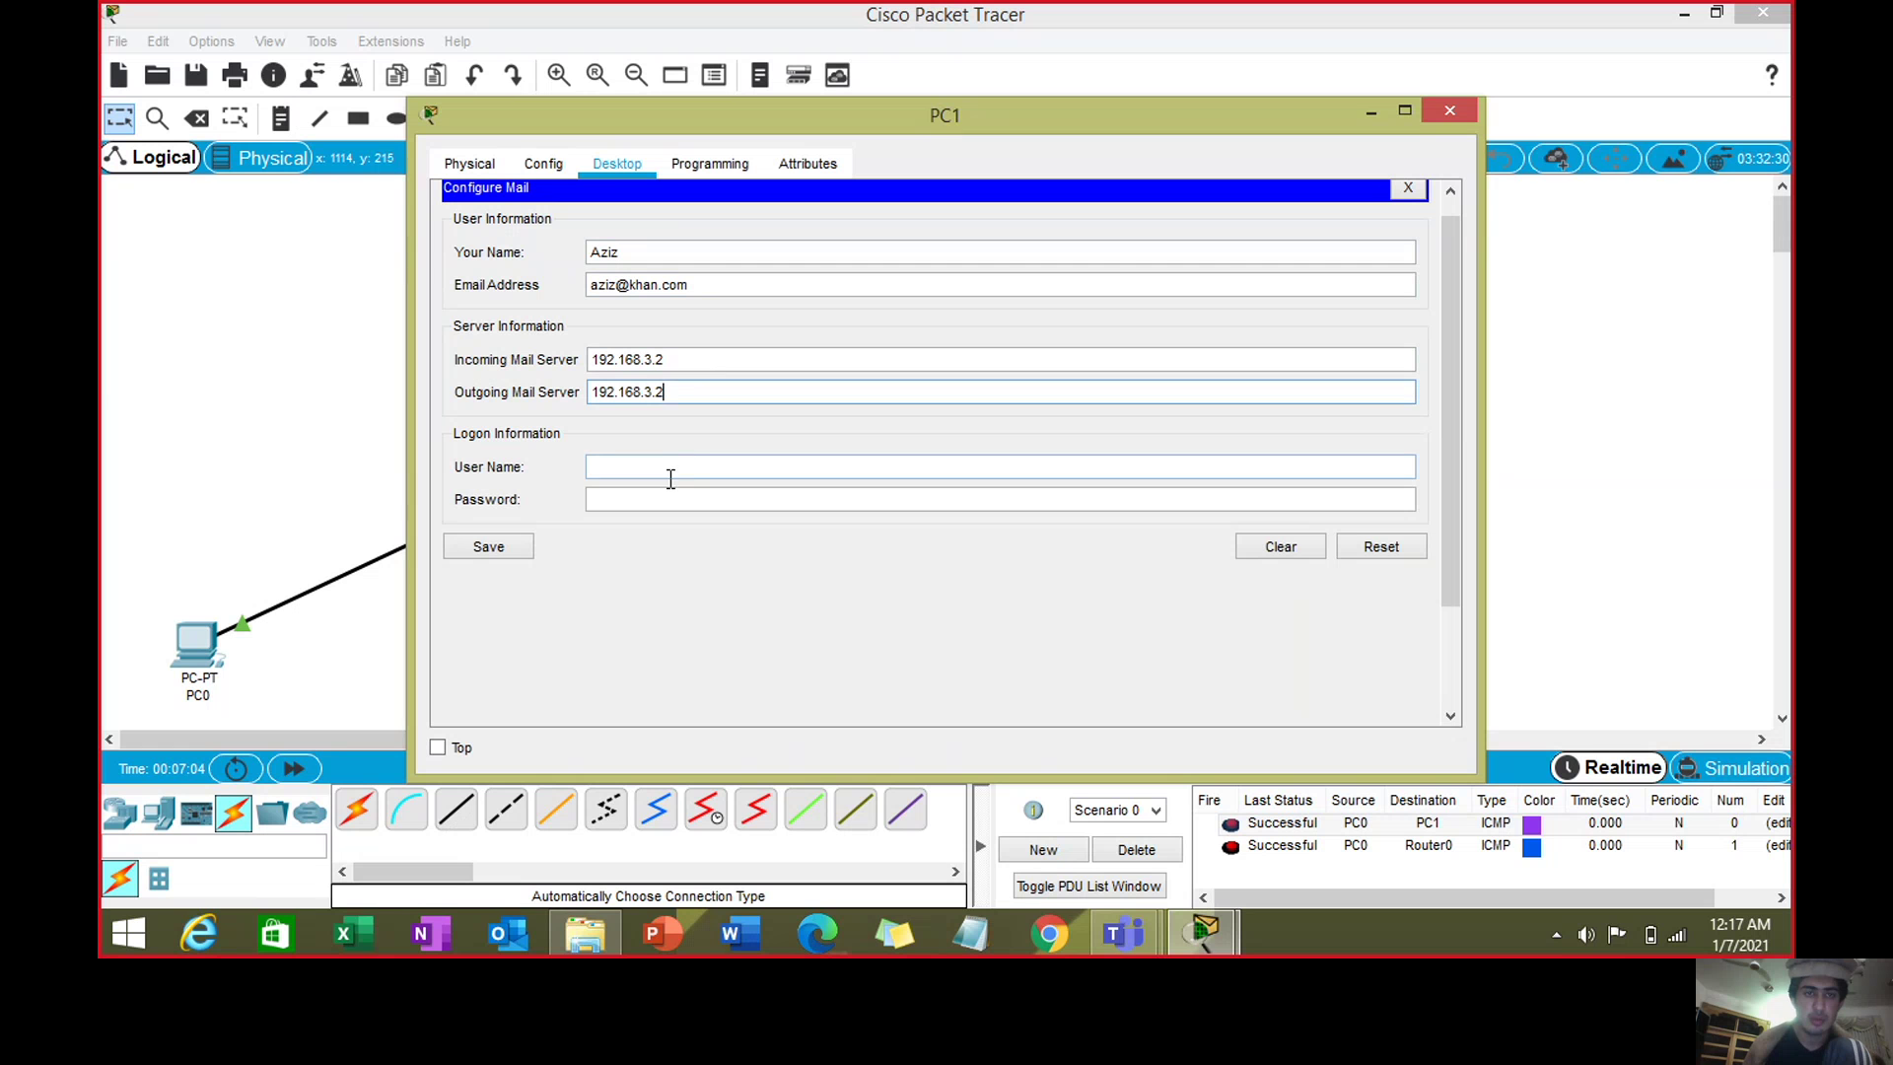
- Enter PC1's logon user name and password, save the mail setup, and close PC1
{"action": "left_click", "coordinate": [670, 473]}
{"action": "type", "text": "A"}
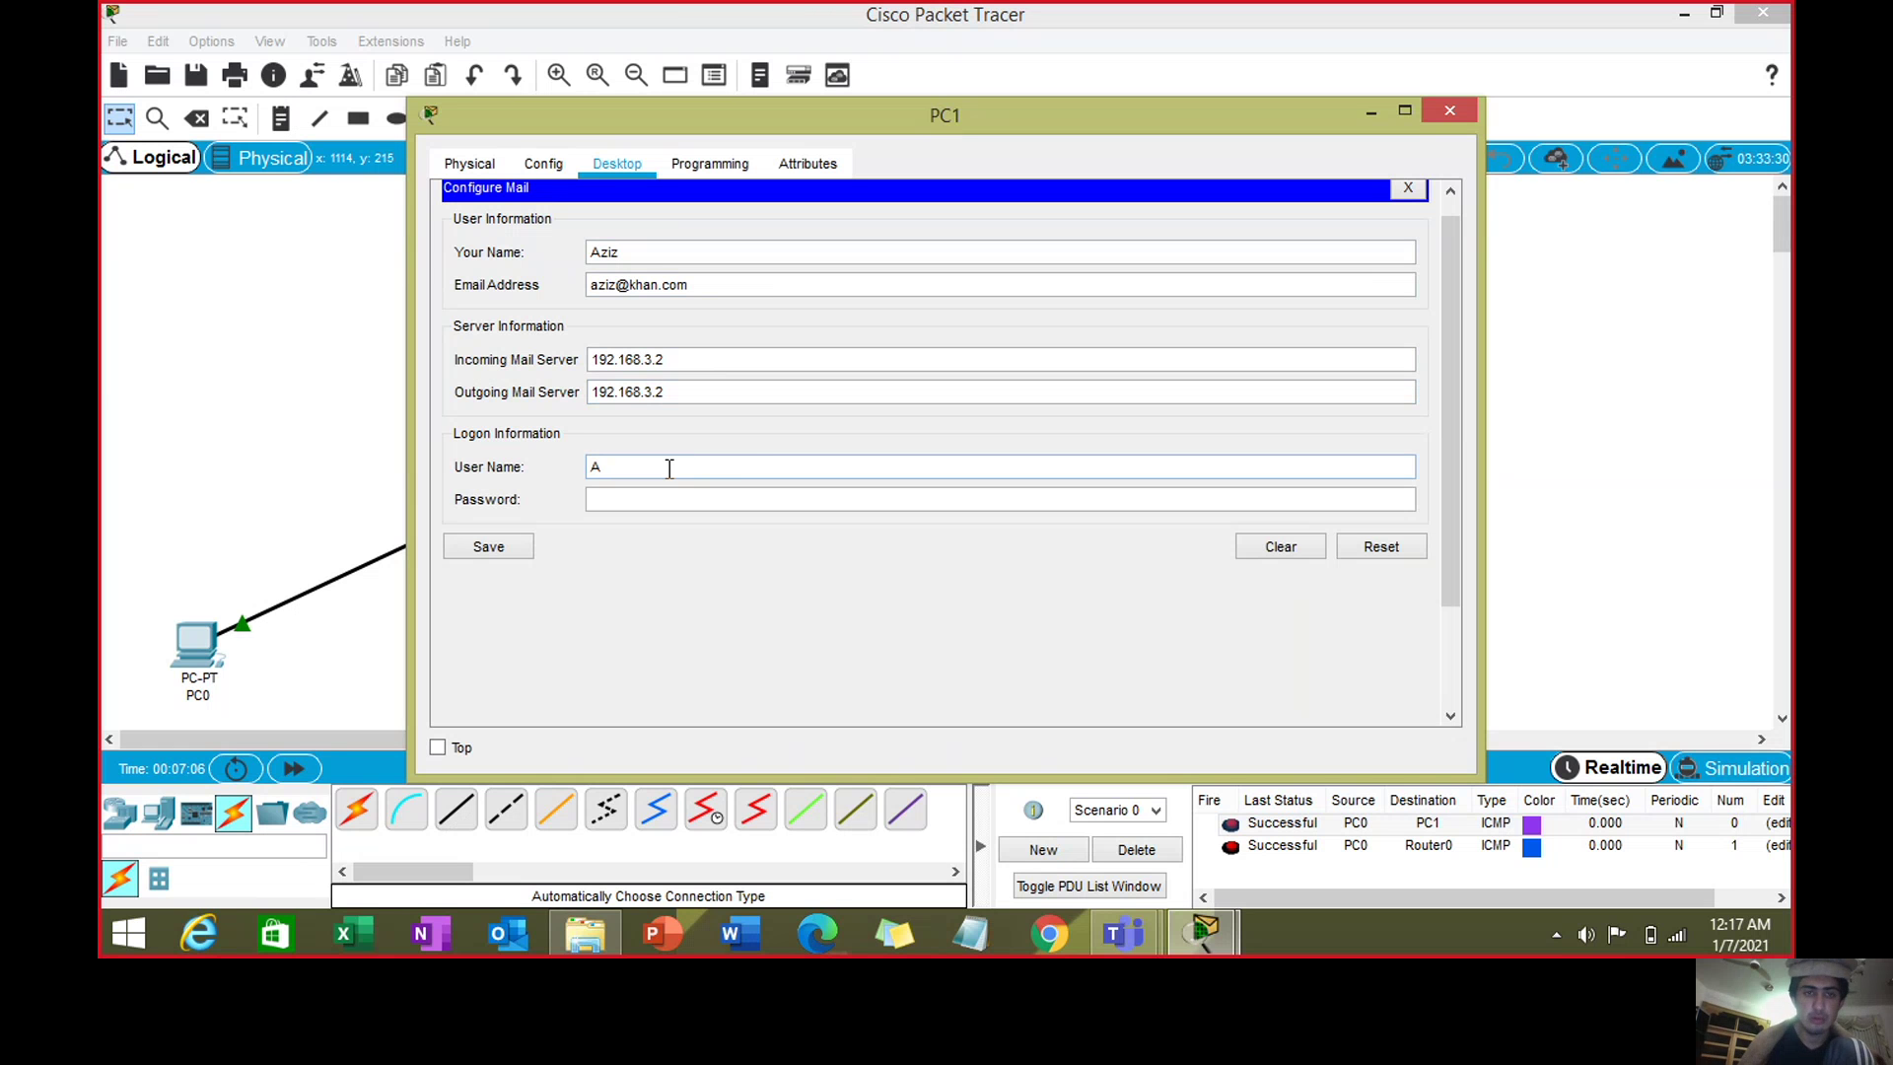
{"action": "type", "text": "ziz"}
{"action": "left_click", "coordinate": [671, 500]}
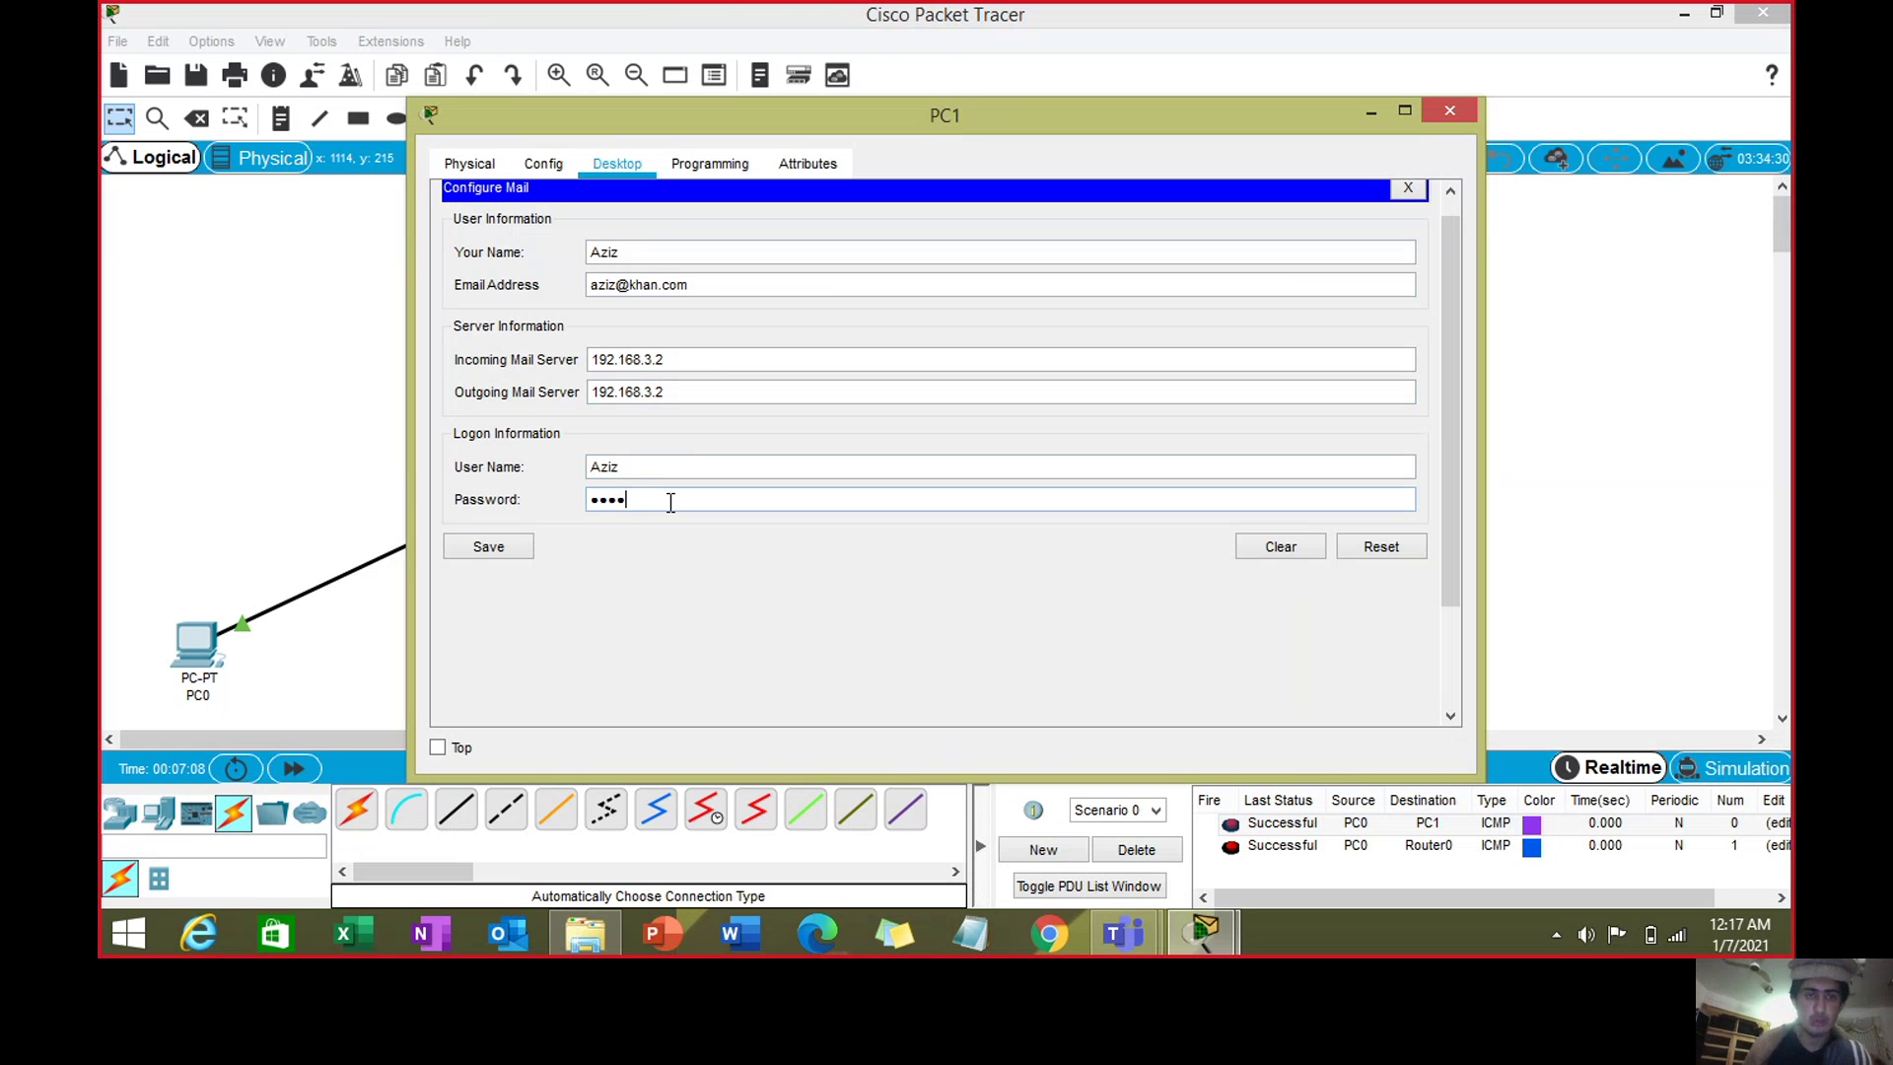
{"action": "left_click", "coordinate": [498, 549]}
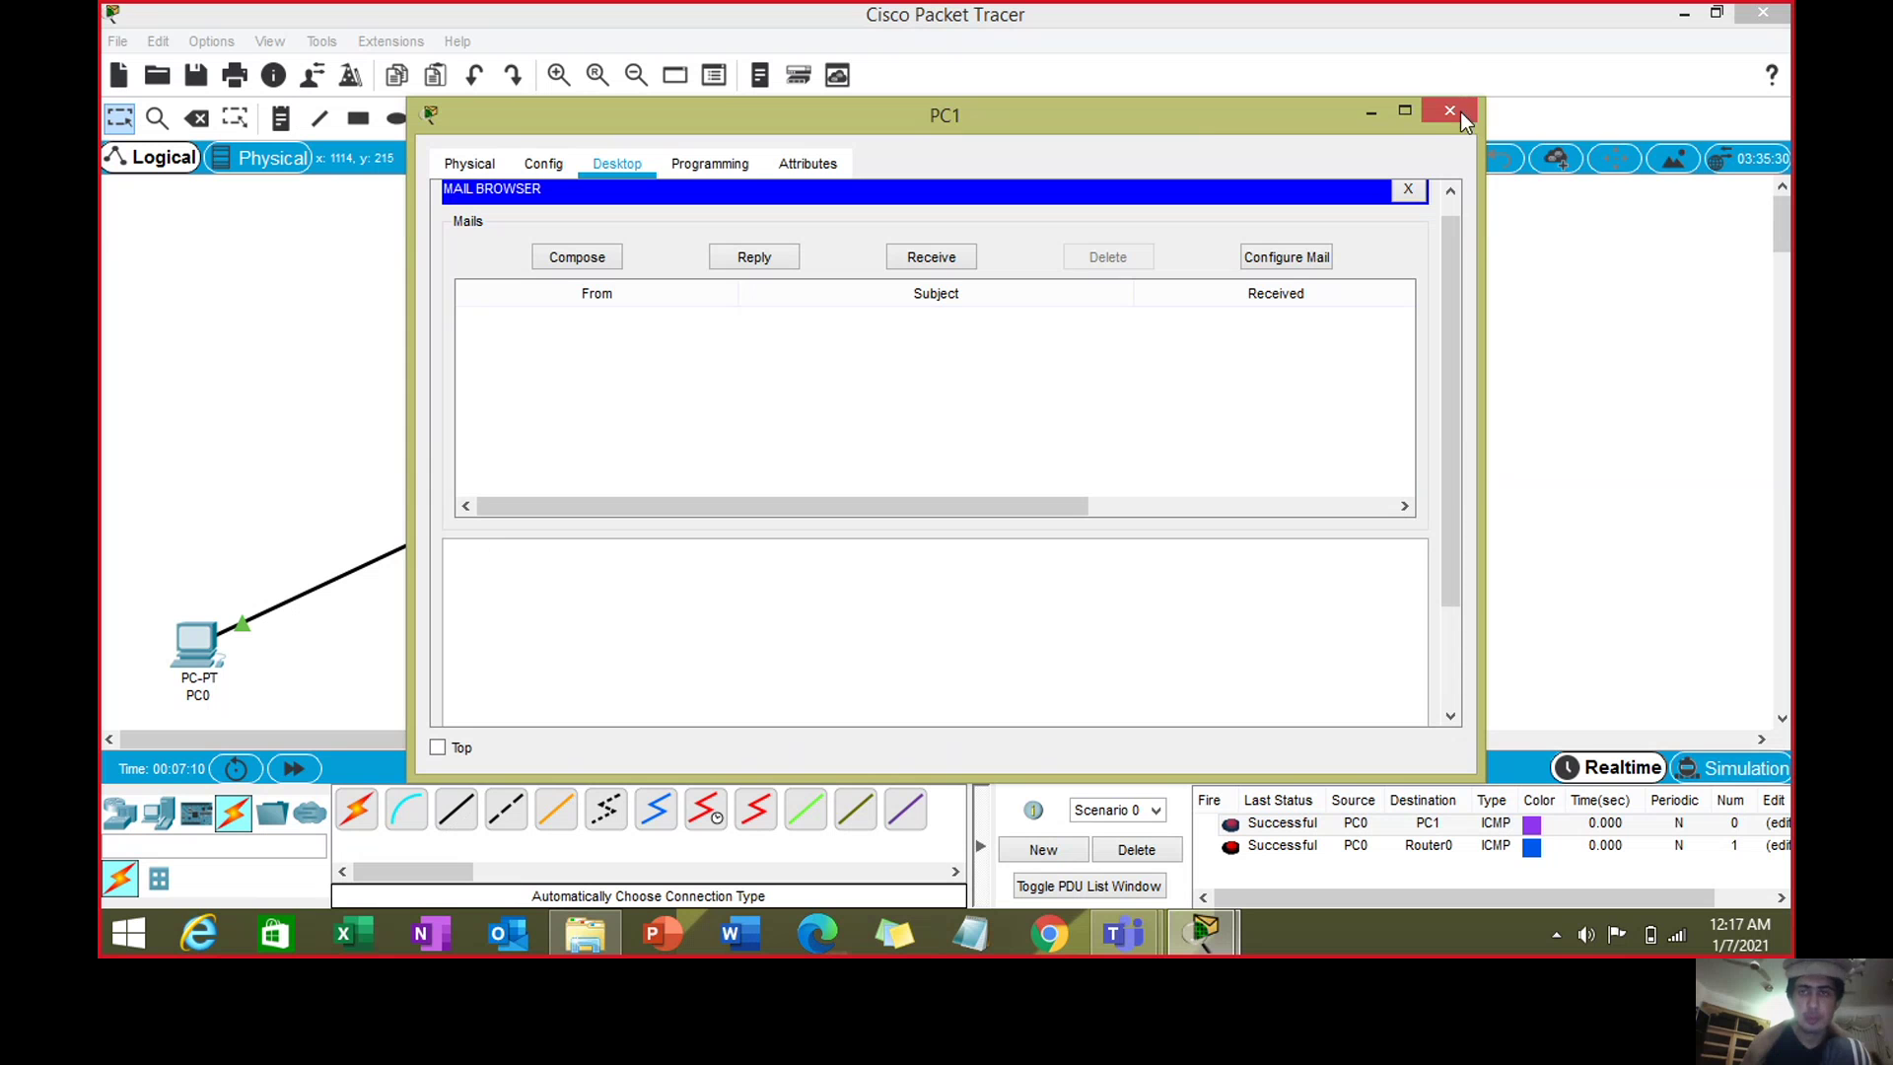
{"action": "left_click", "coordinate": [1450, 112]}
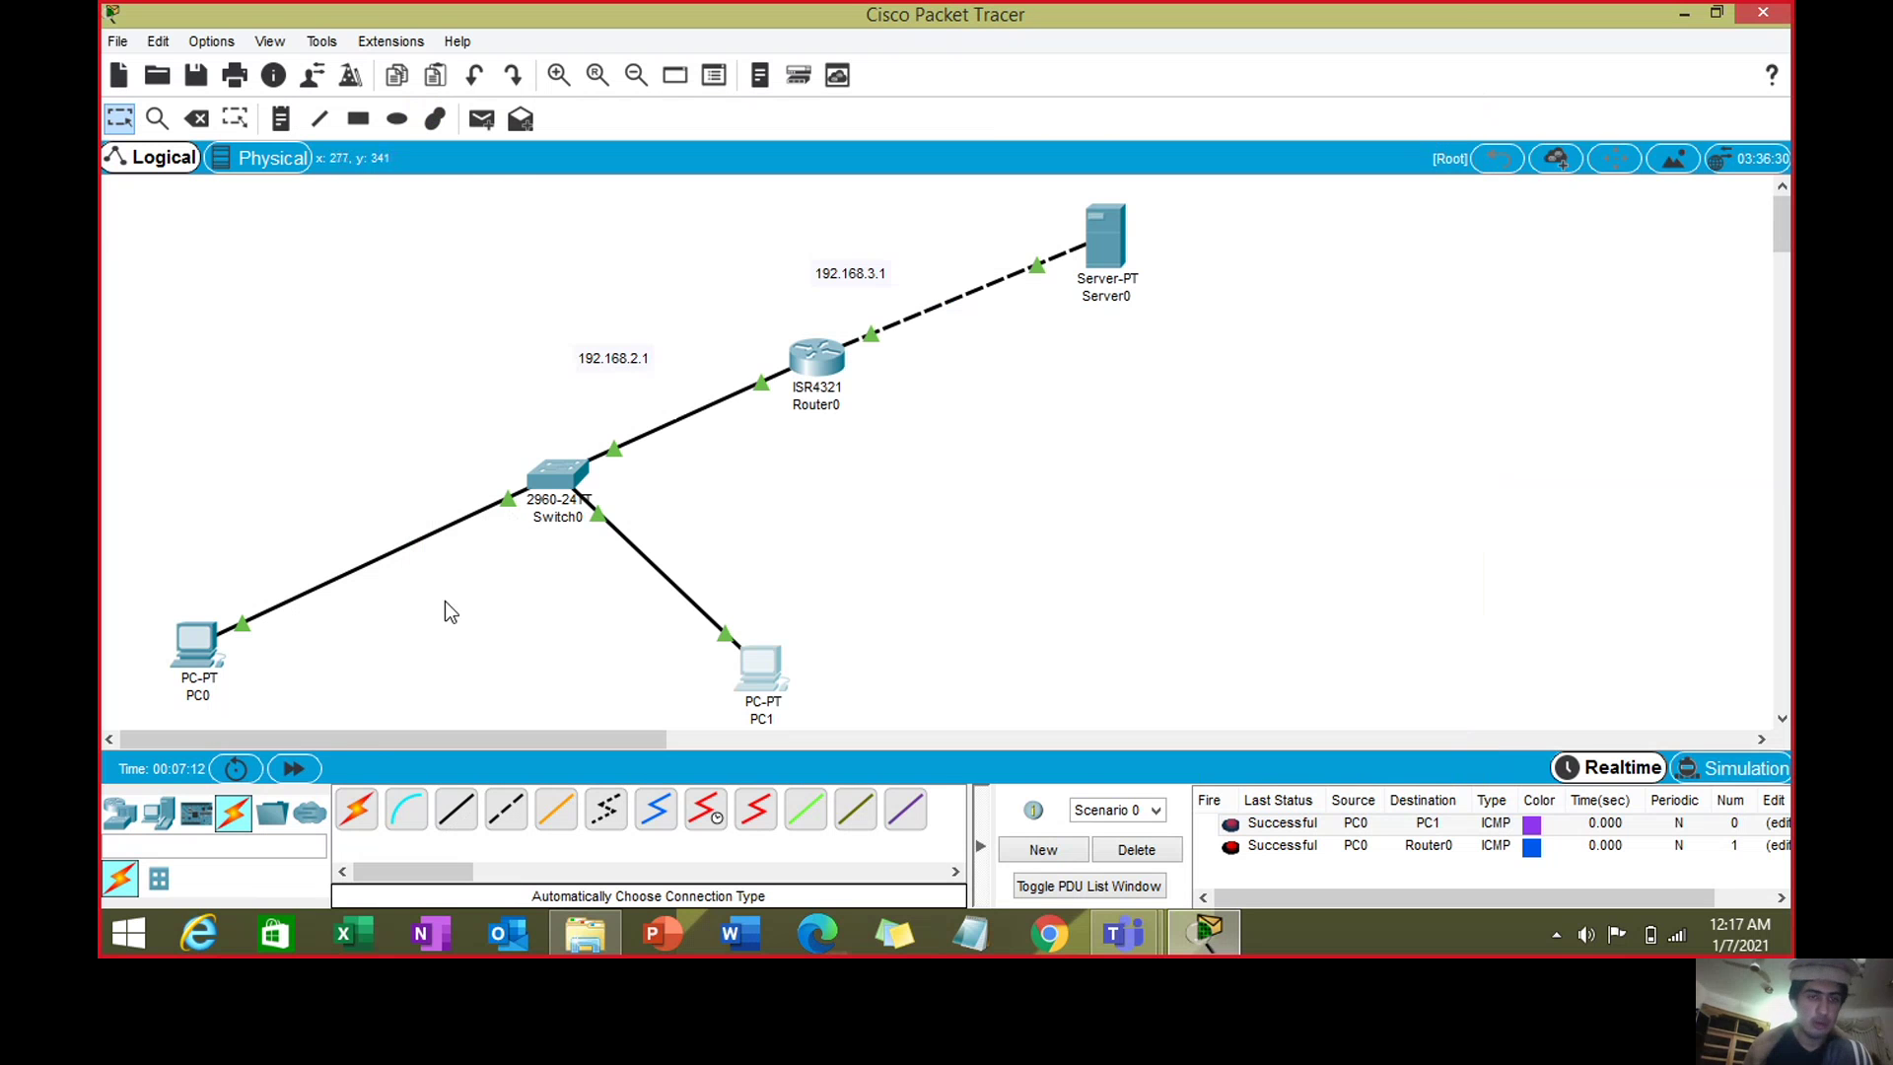
- Delete the earlier test packets and open PC0's mail browser
{"action": "left_click", "coordinate": [1167, 846]}
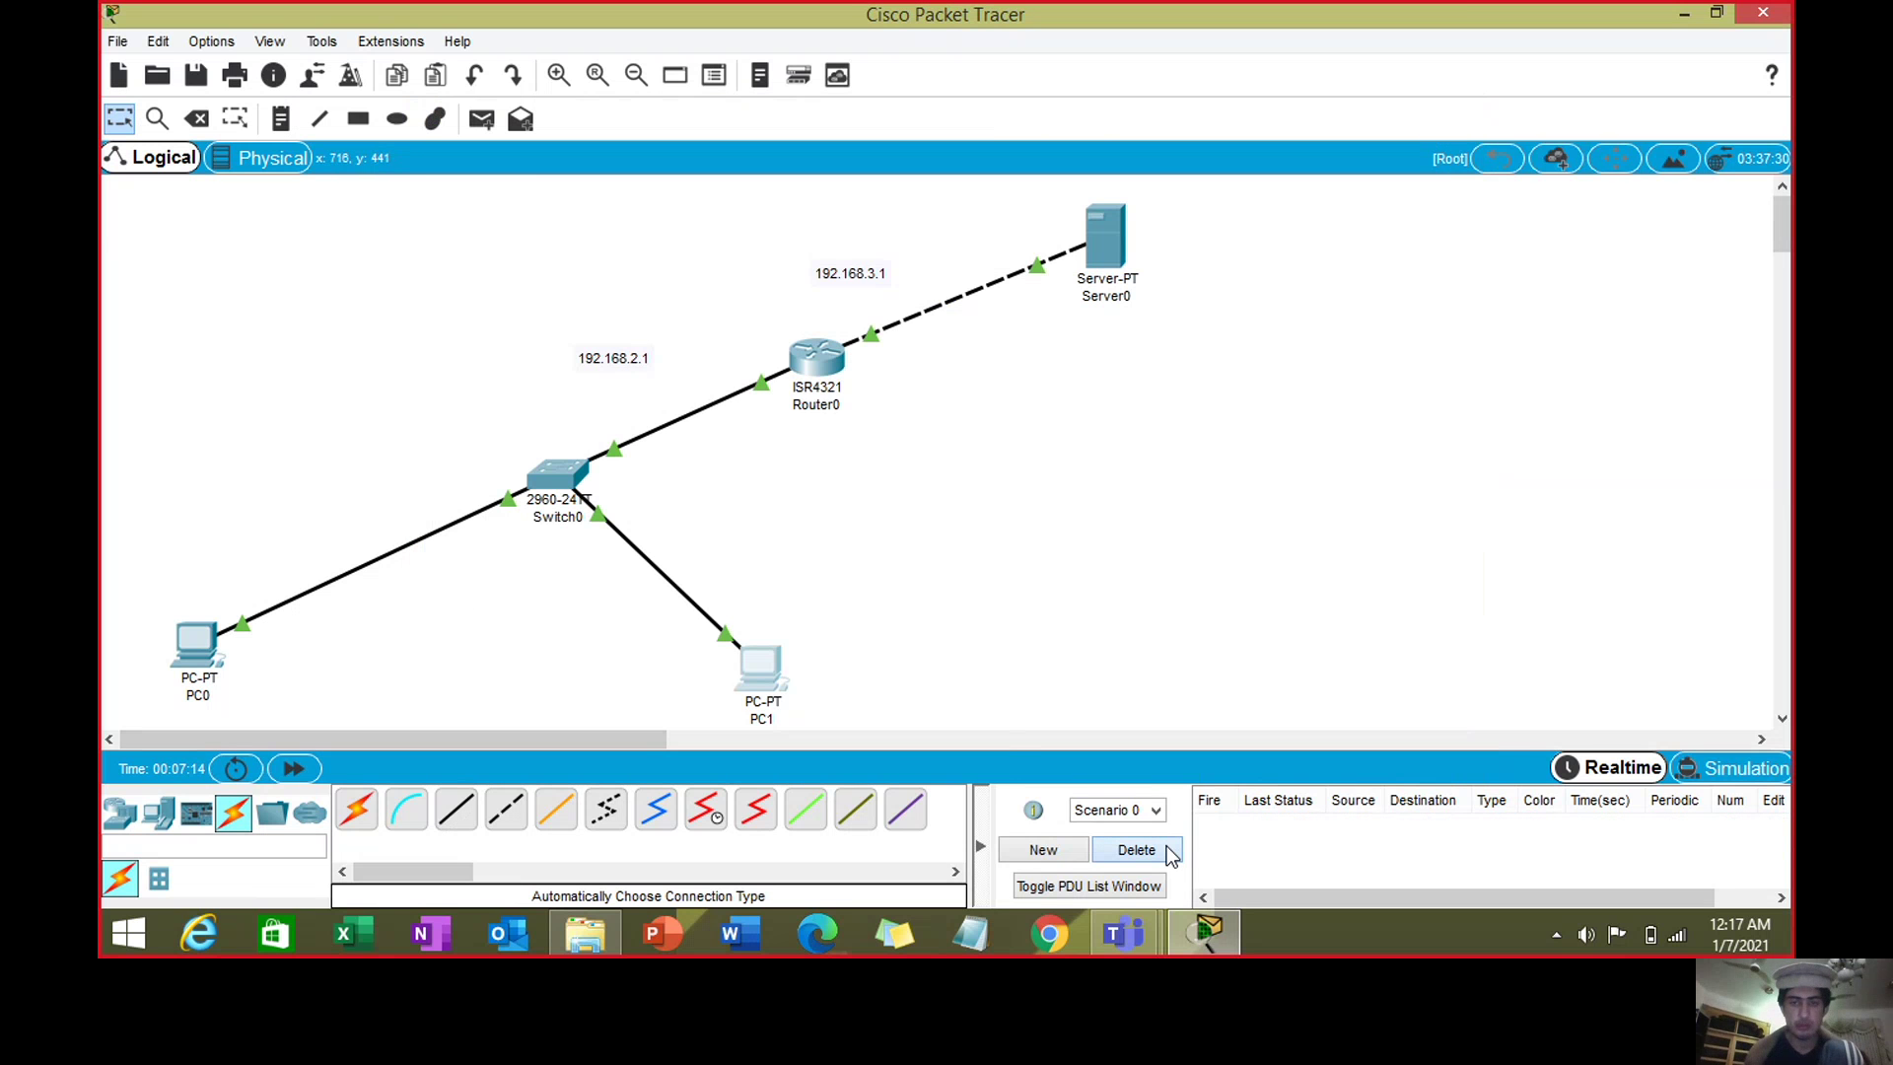
{"action": "left_click", "coordinate": [202, 633]}
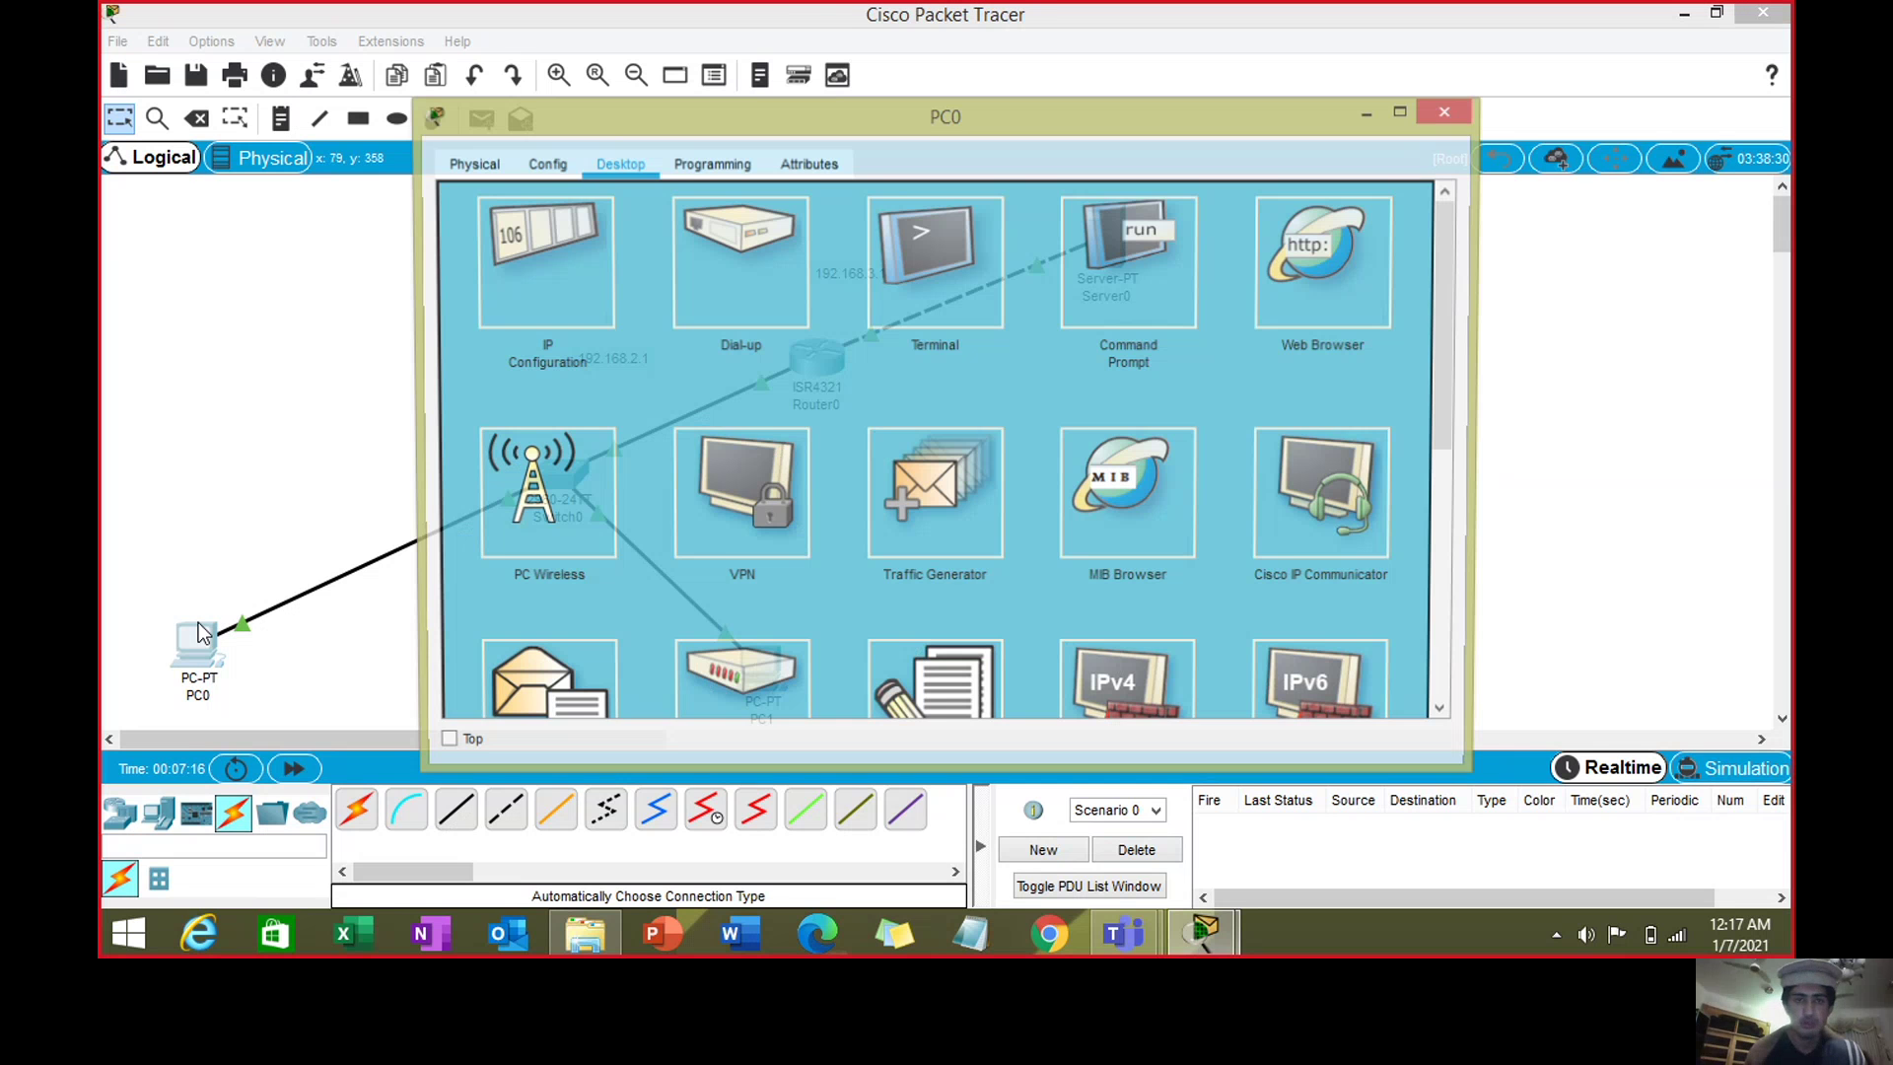
{"action": "left_click_drag", "start_coordinate": [1453, 302], "coordinate": [1453, 409]}
{"action": "left_click", "coordinate": [541, 493]}
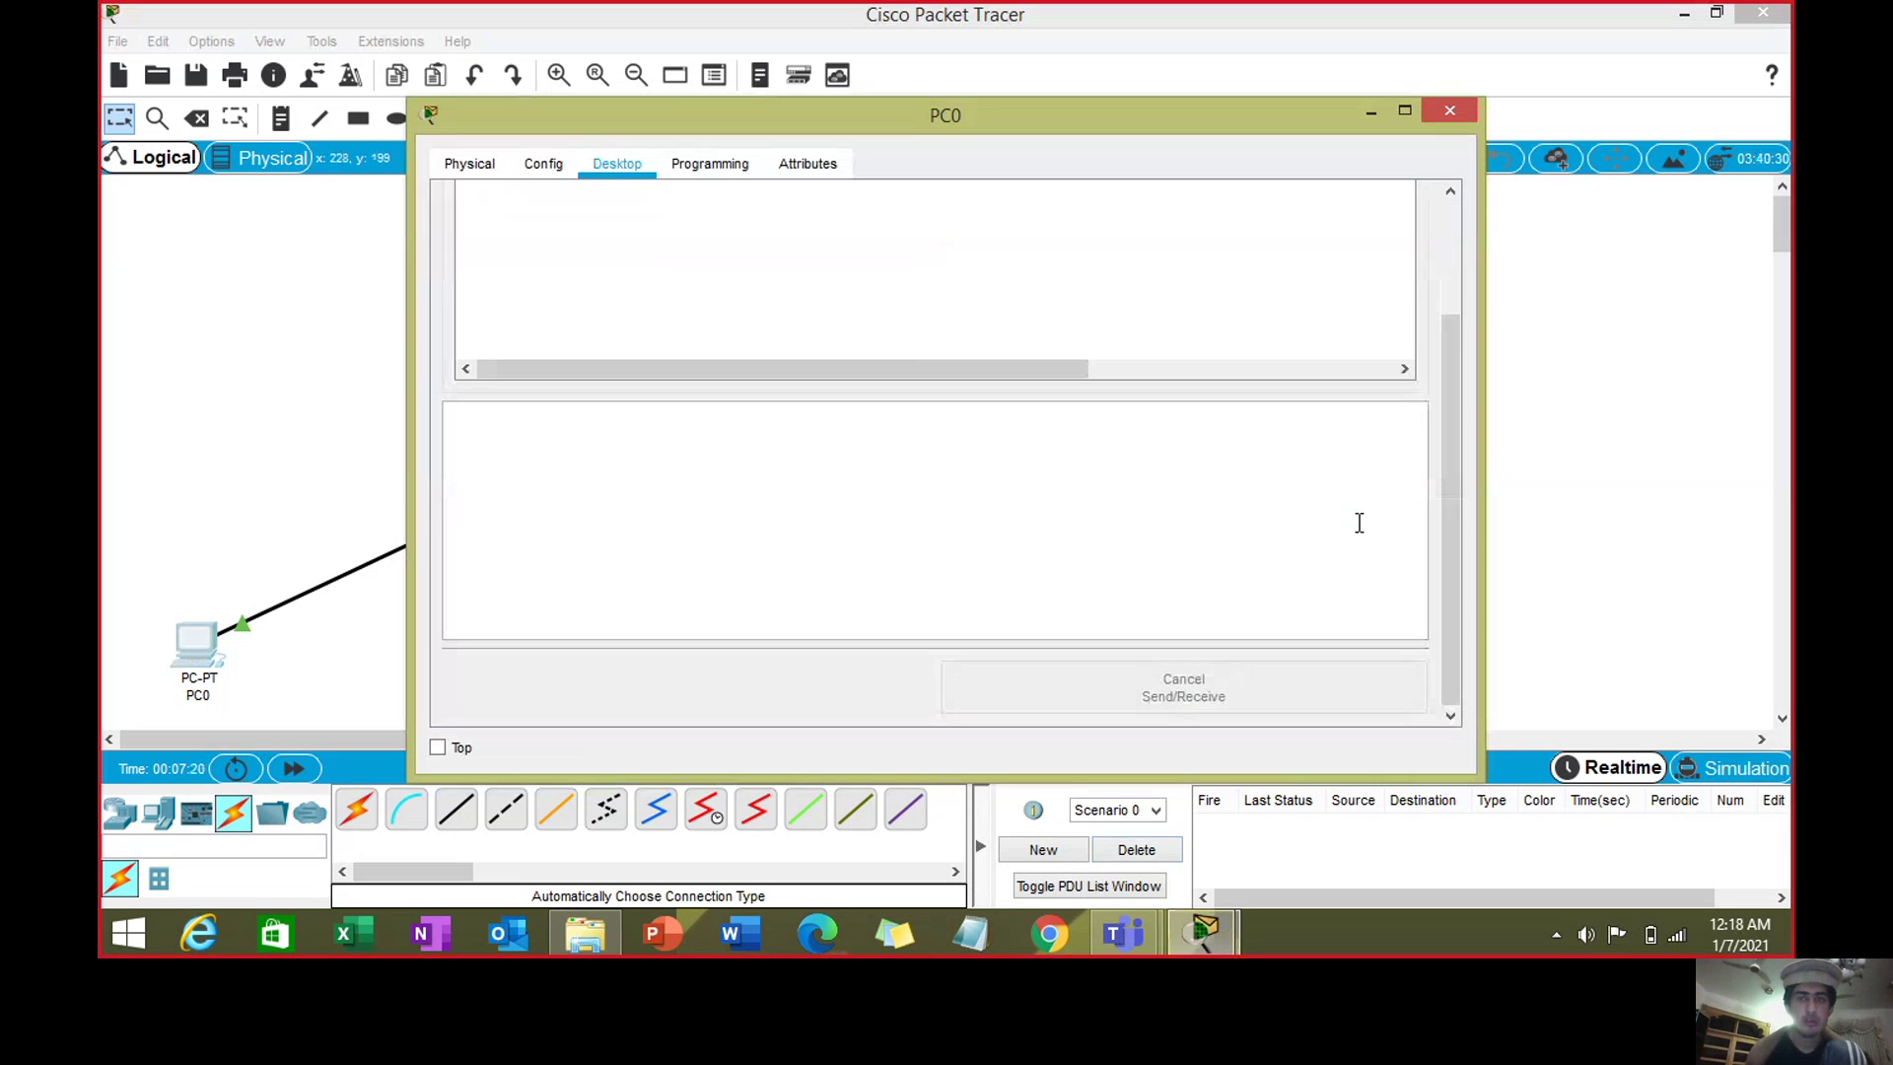
{"action": "left_click_drag", "start_coordinate": [1447, 536], "coordinate": [1455, 390]}
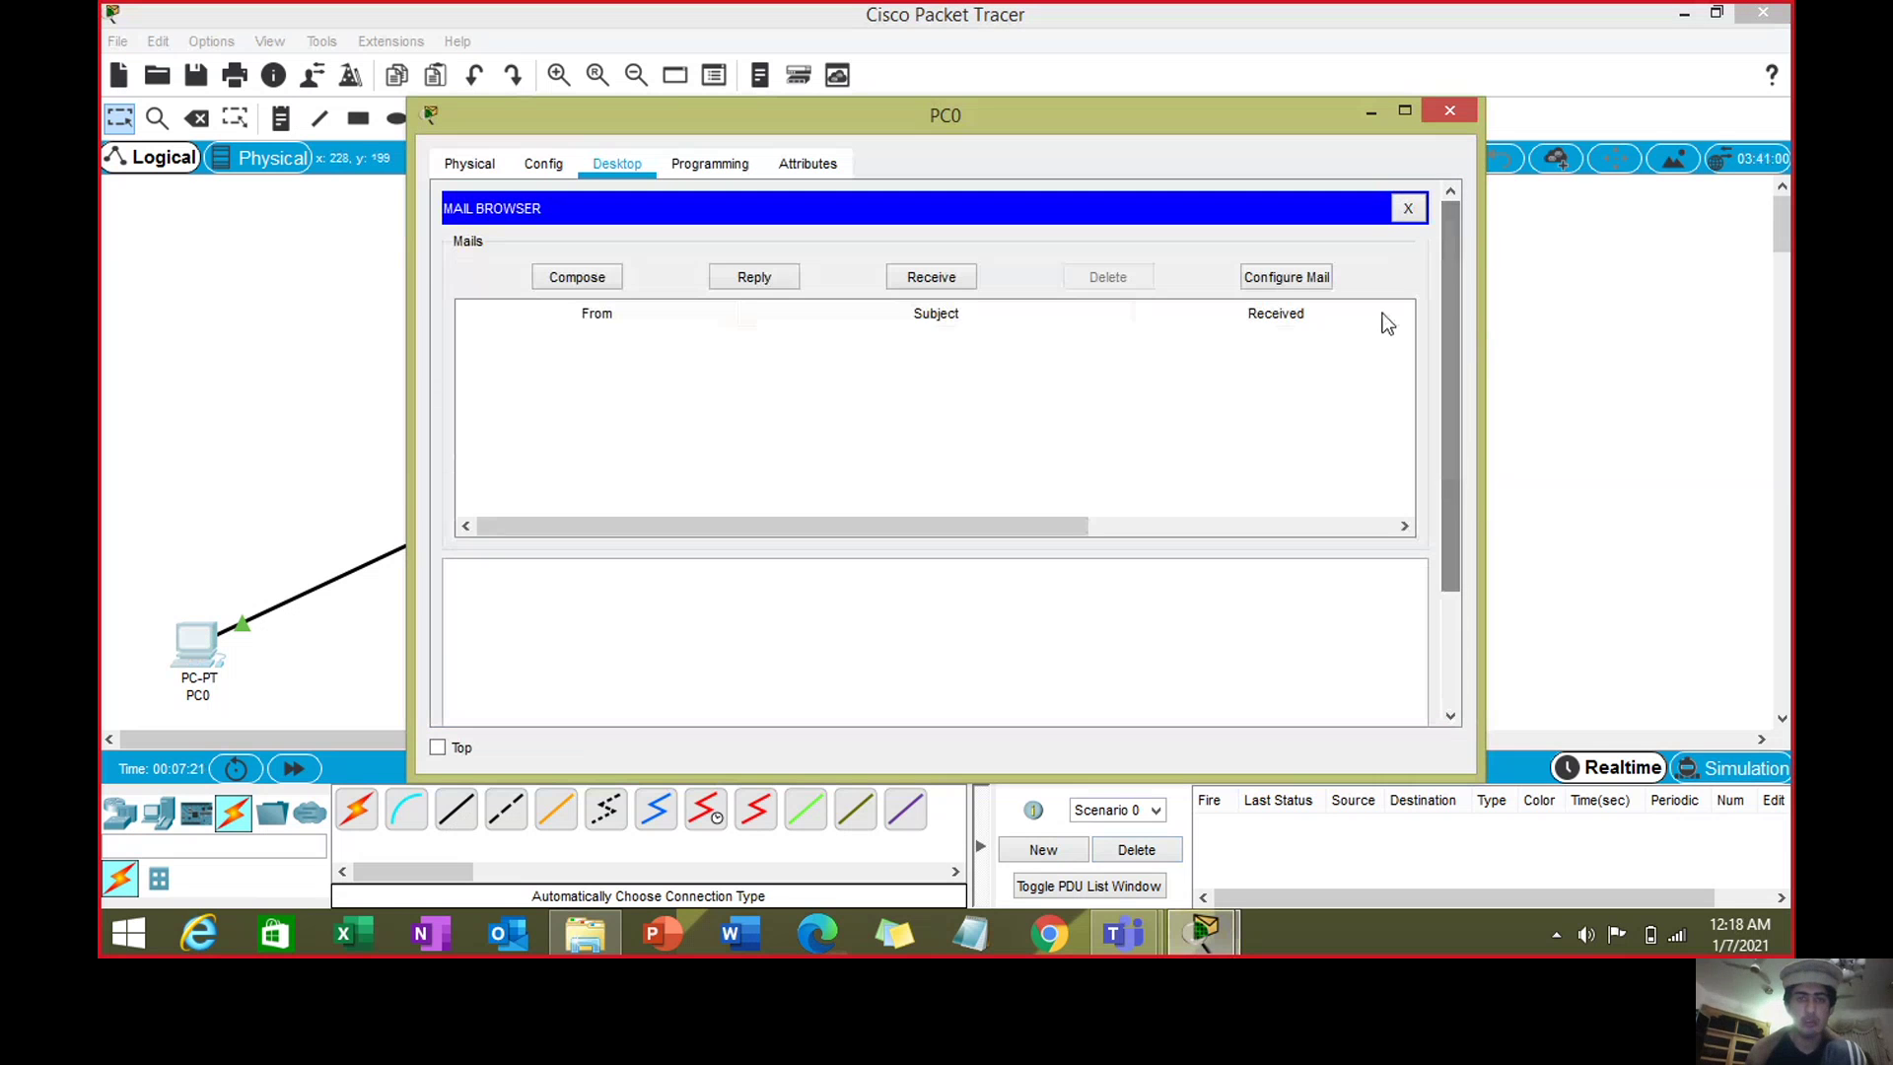
- Send PC1's account a mail with subject 'blank mail' and body 'Hello', then close PC0
{"action": "left_click", "coordinate": [613, 275]}
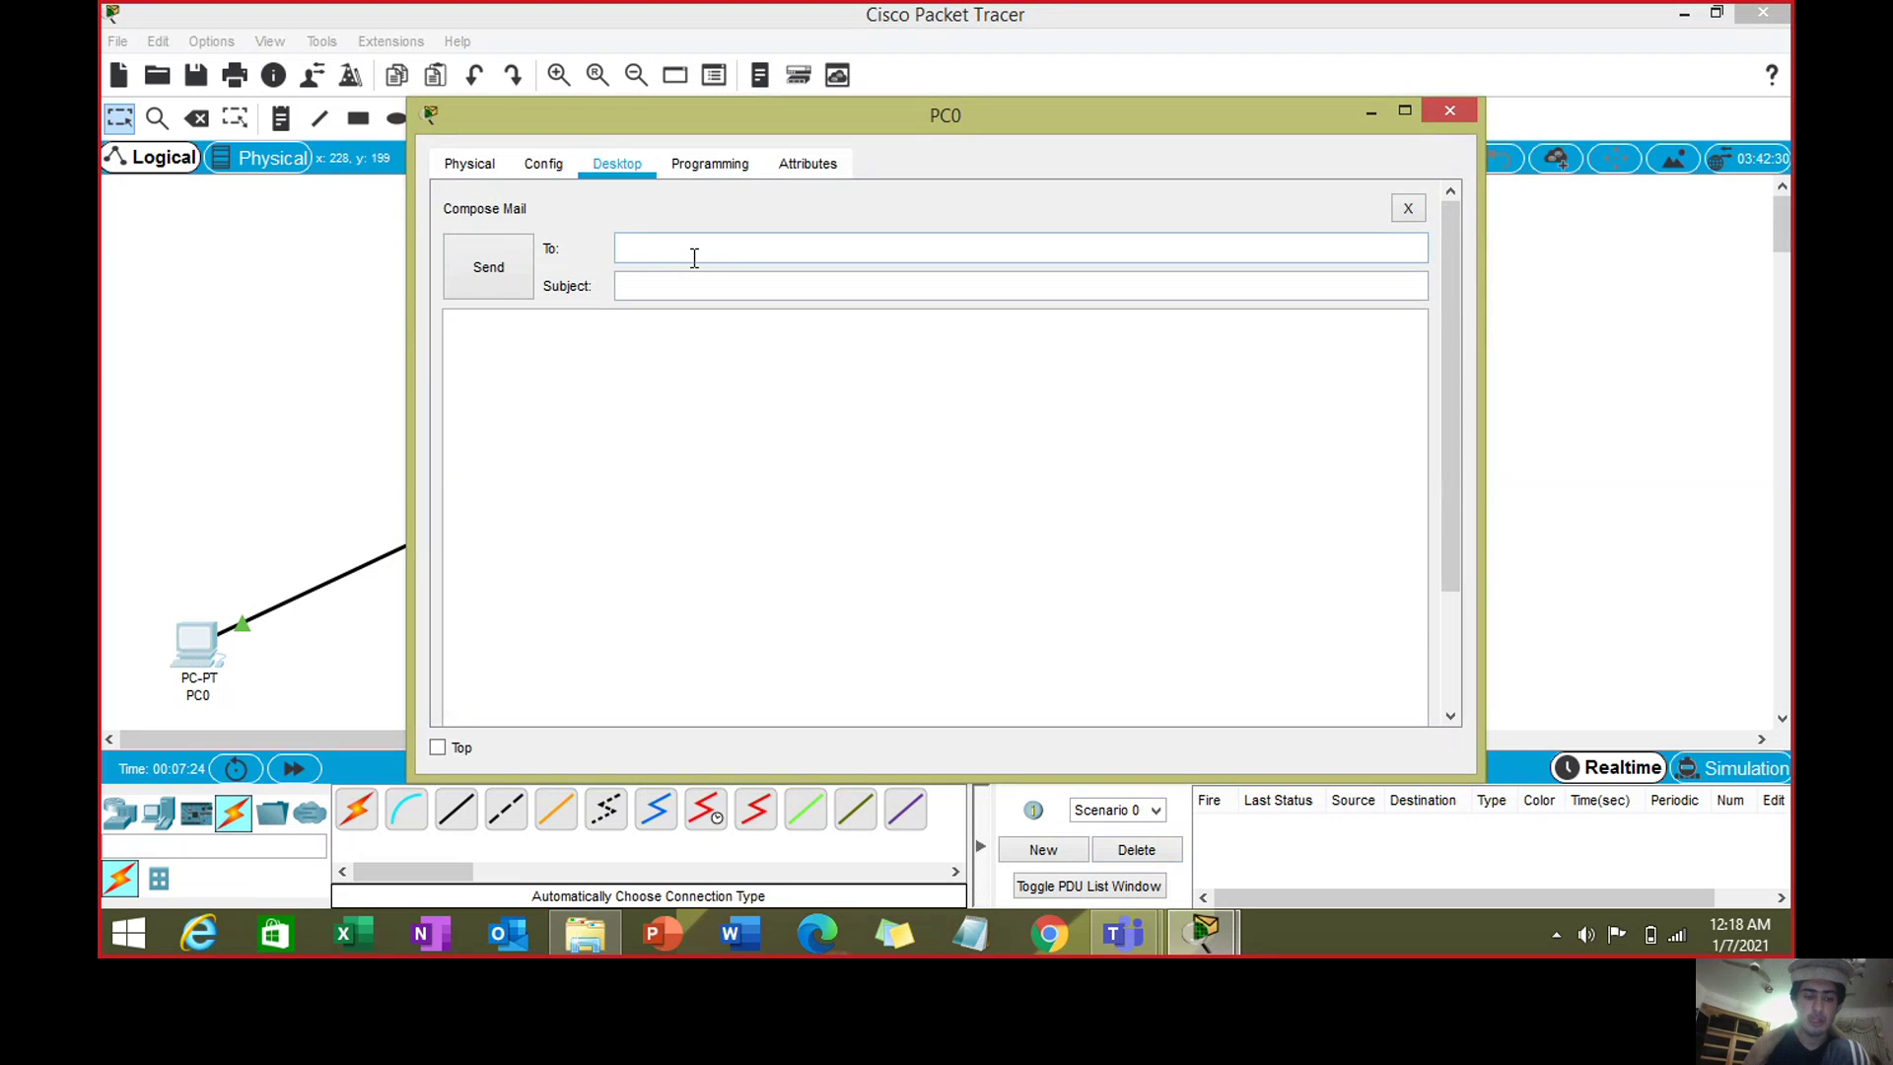
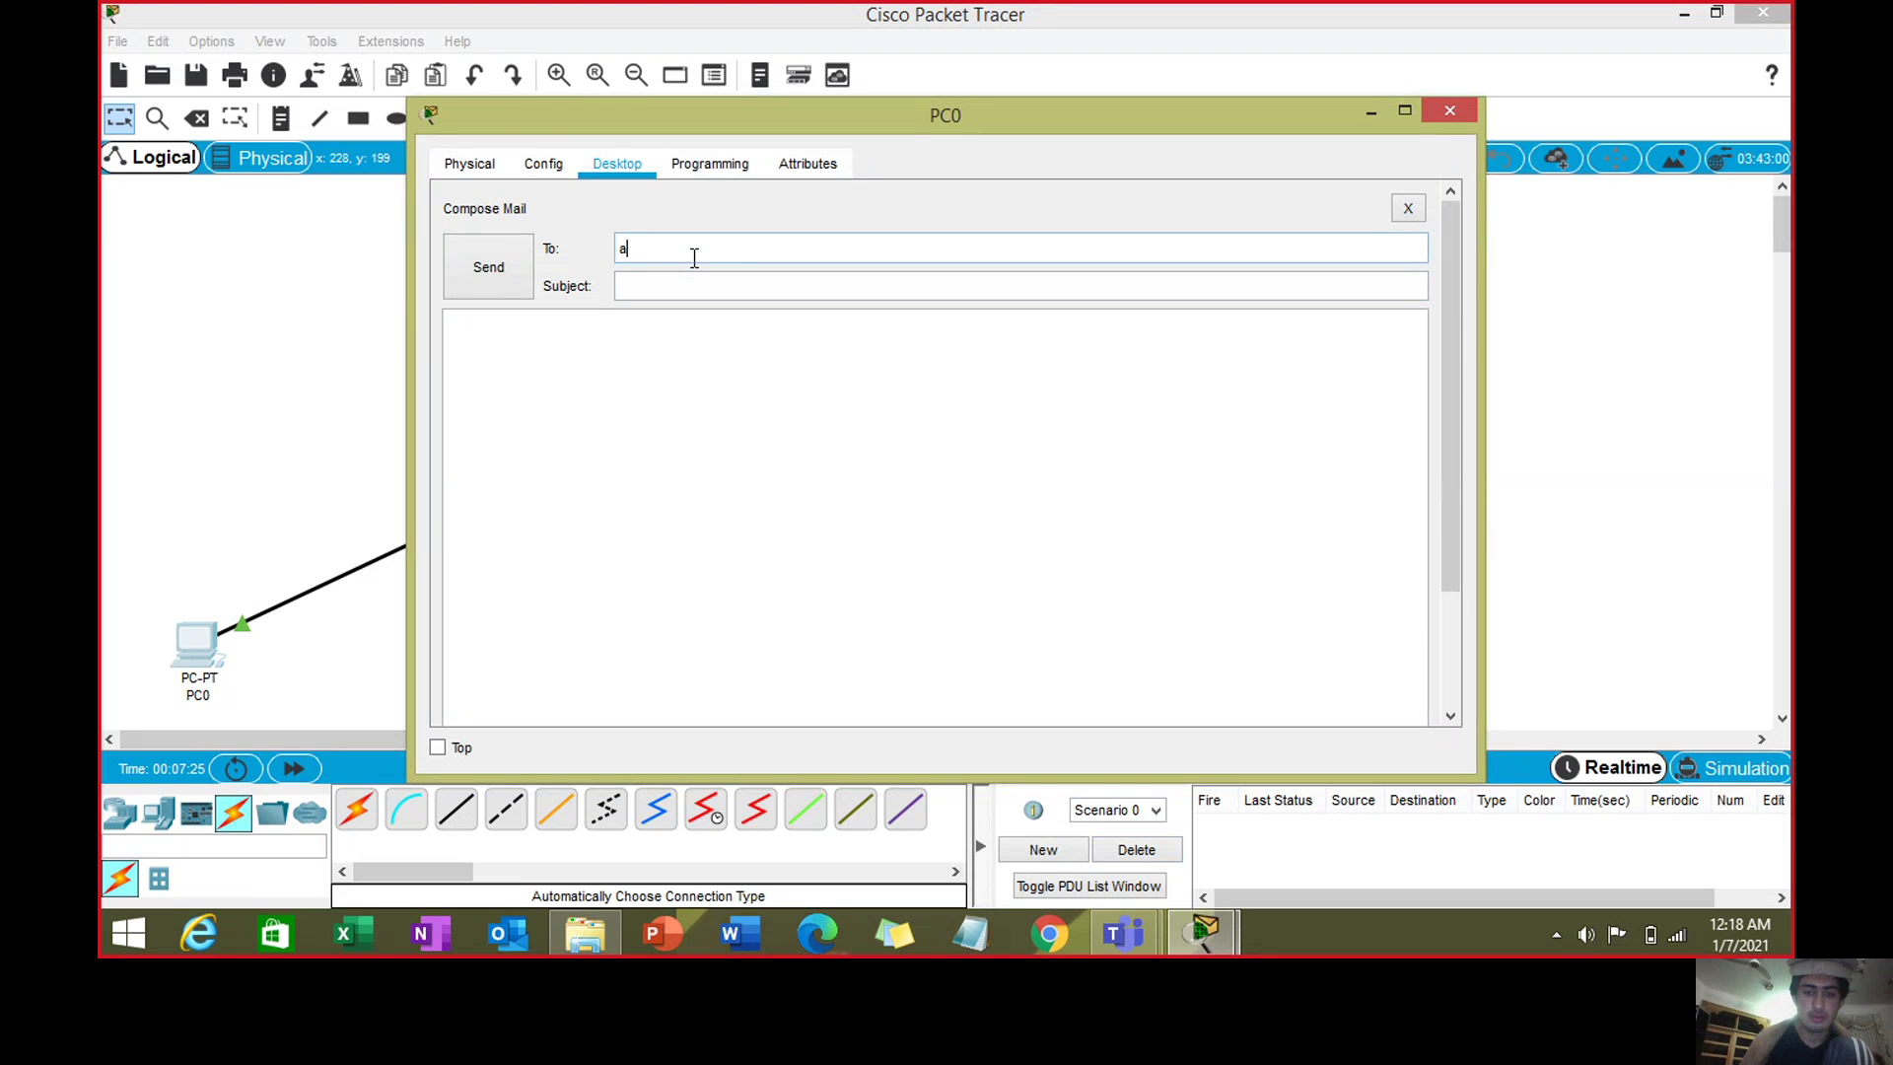
{"action": "left_click", "coordinate": [700, 285]}
{"action": "type", "text": "blan"}
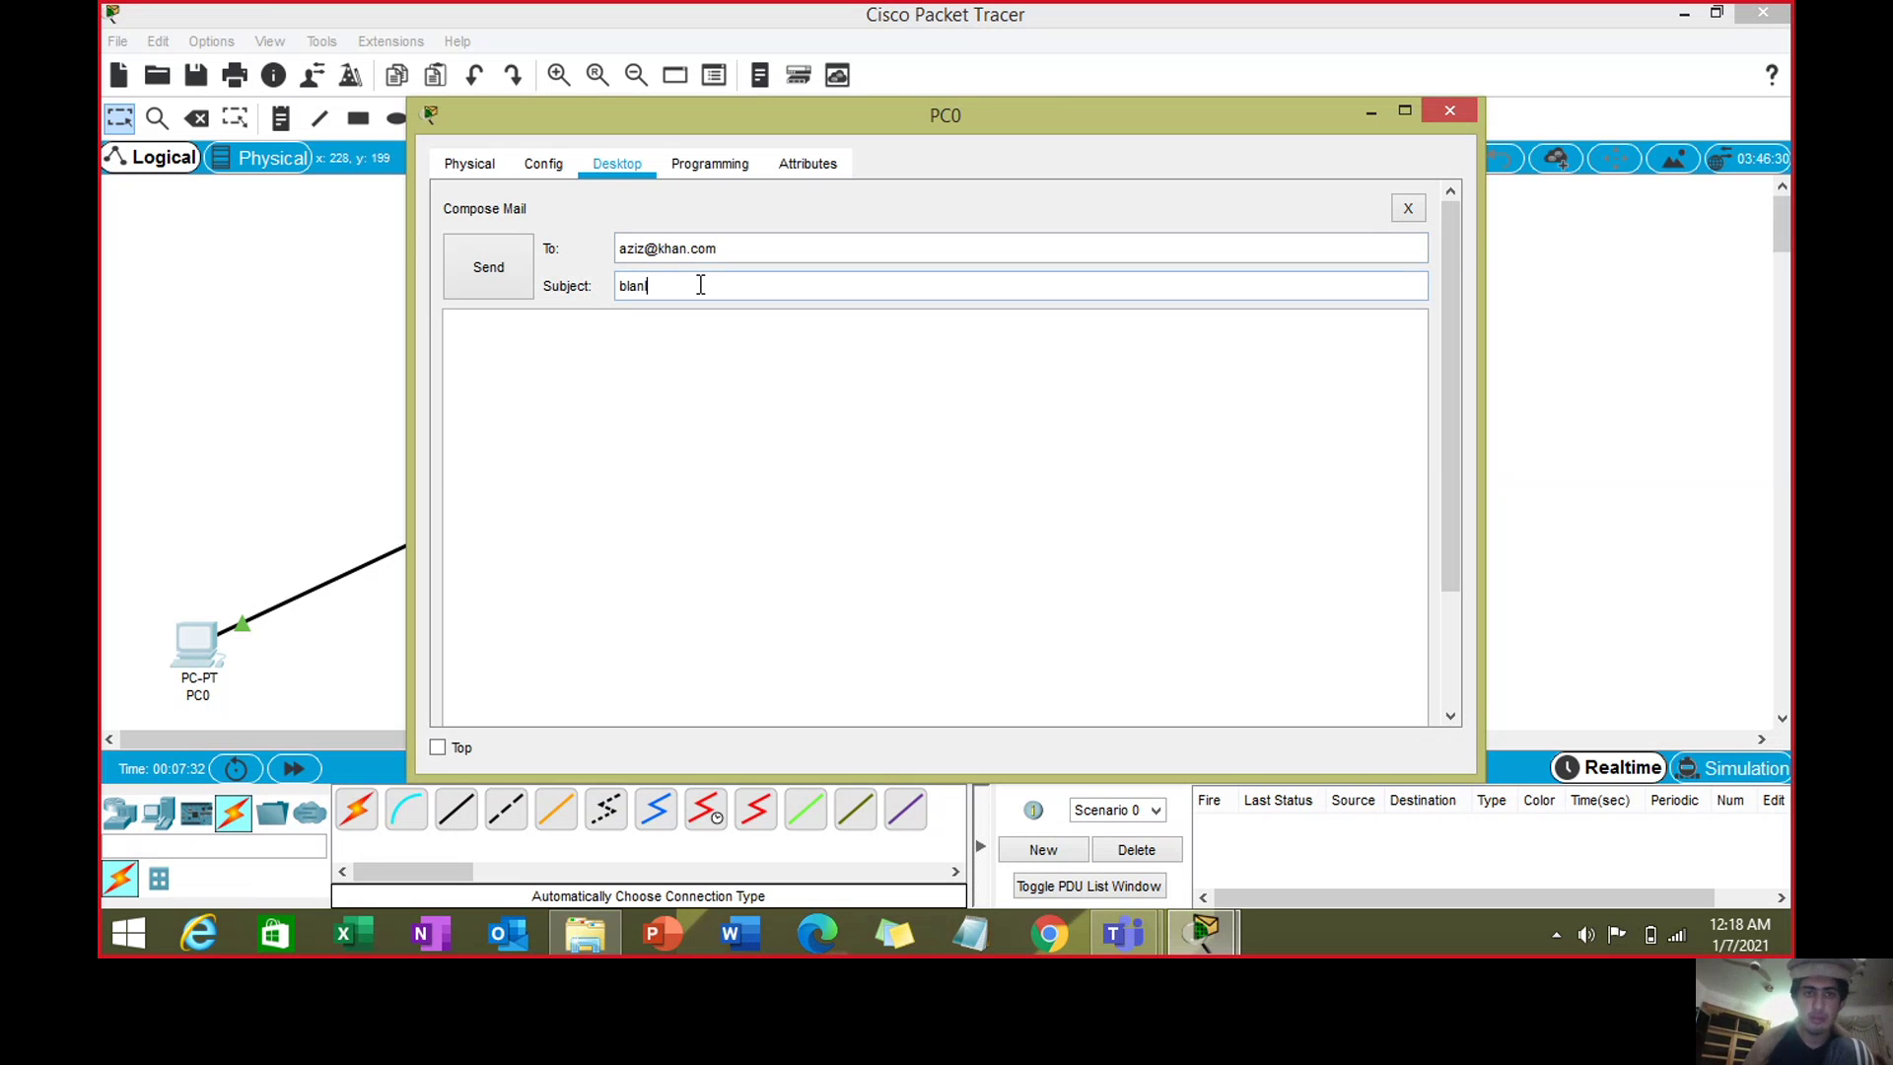
{"action": "type", "text": "k mau"}
{"action": "key", "text": "BackSpace"}
{"action": "type", "text": "il"}
{"action": "left_click", "coordinate": [688, 352]}
{"action": "type", "text": "Hel"}
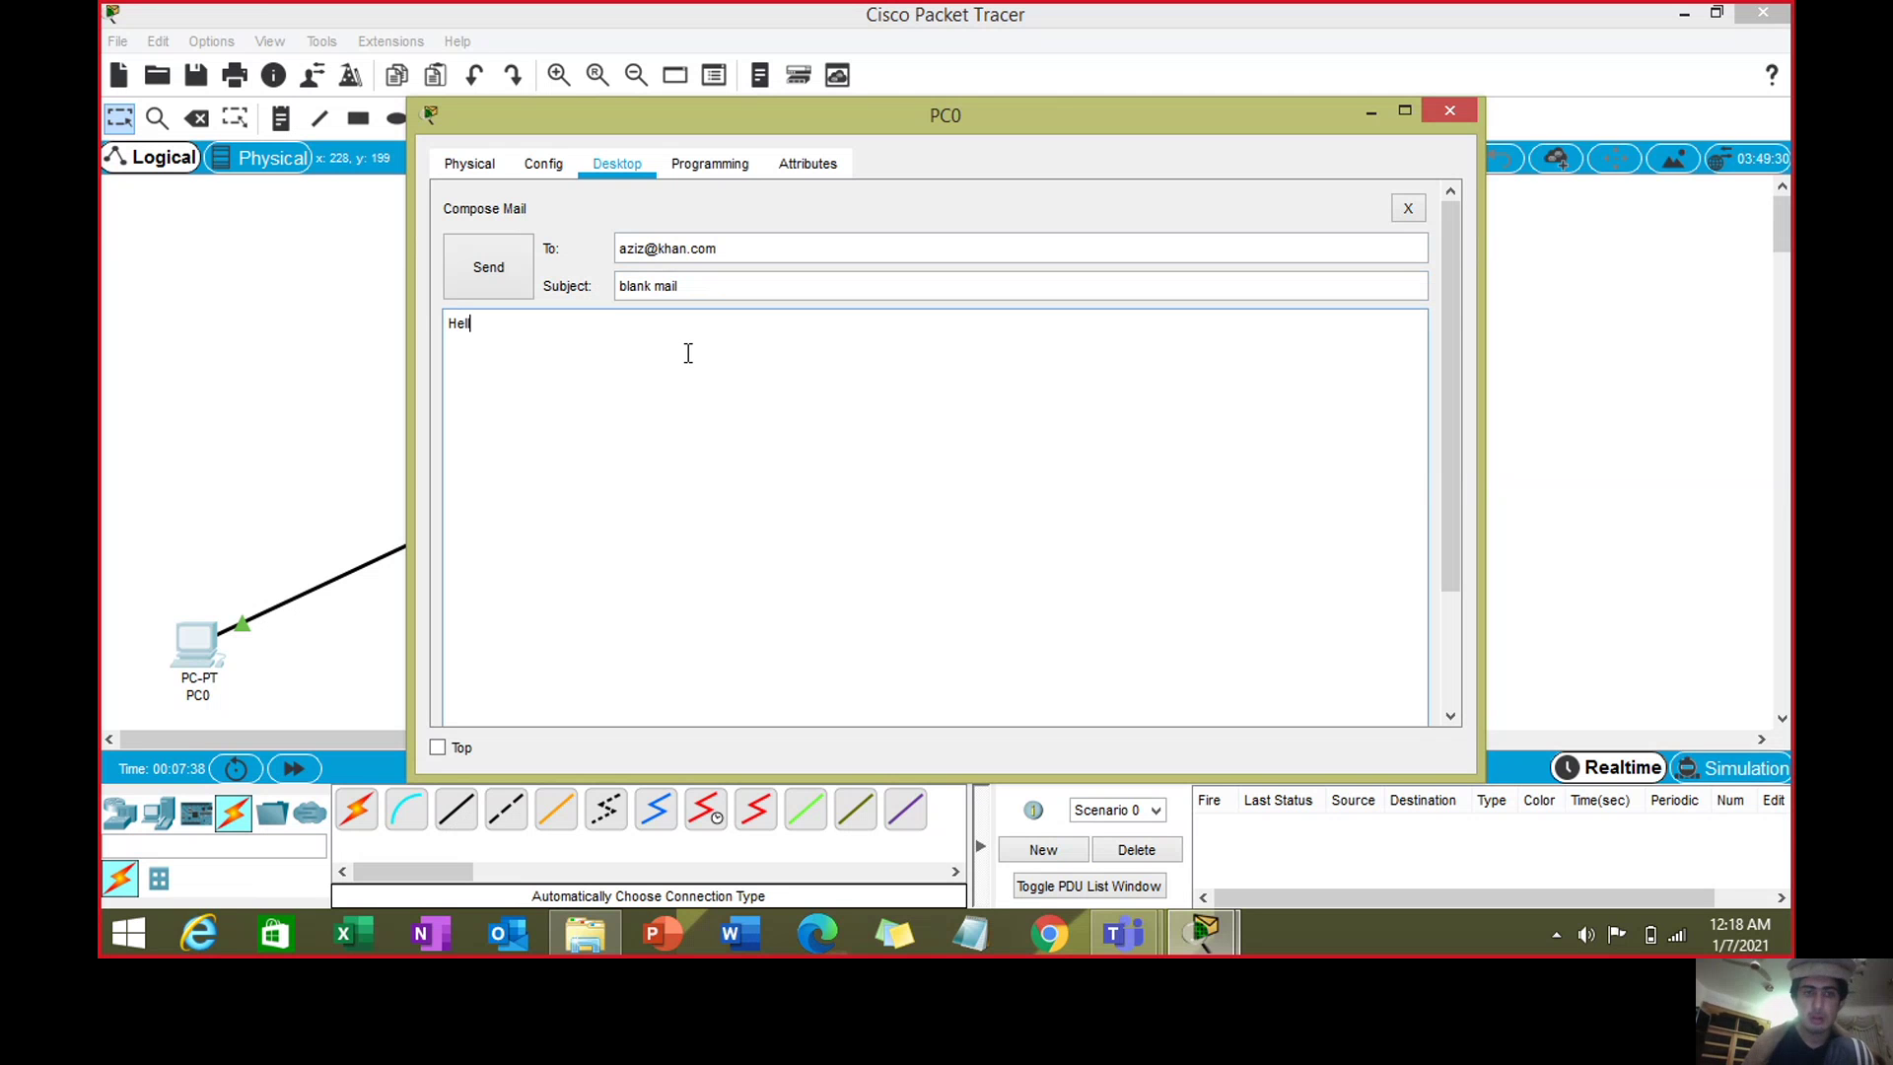
{"action": "type", "text": "lo!"}
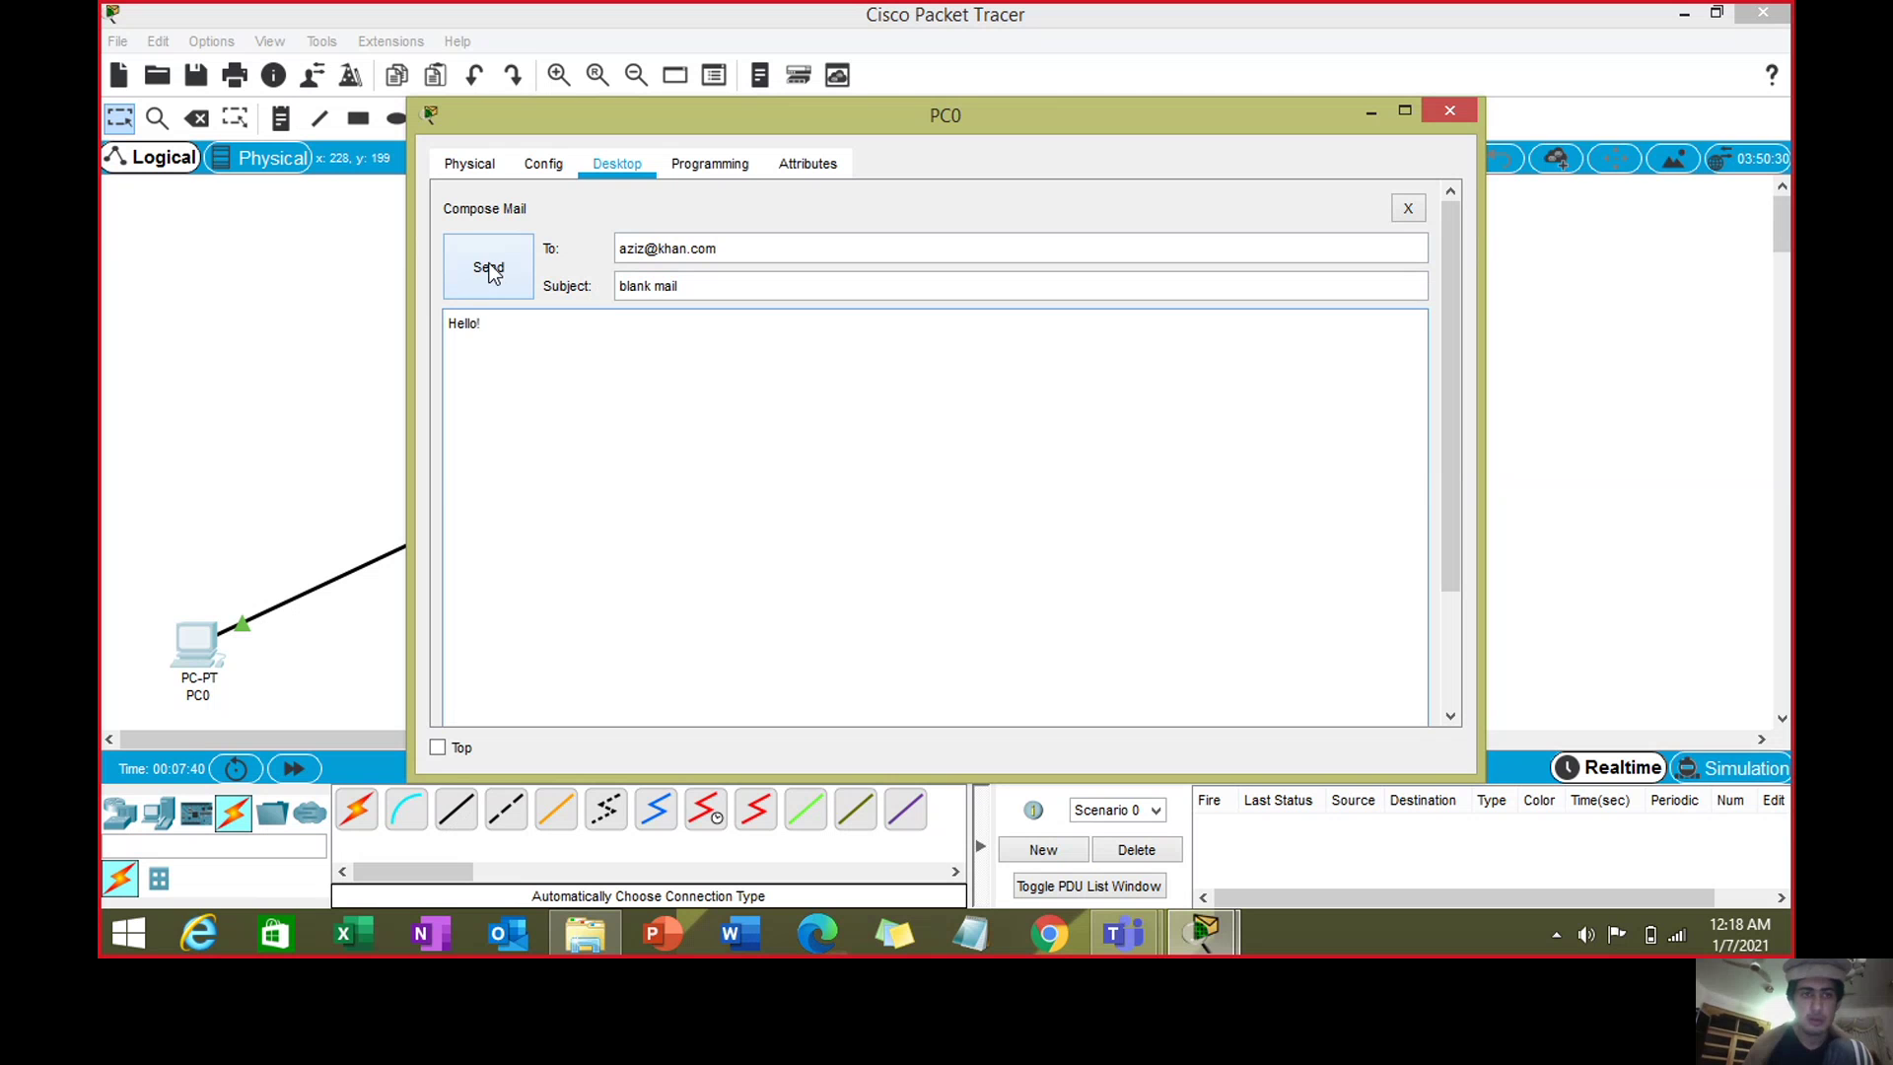
{"action": "left_click", "coordinate": [489, 270]}
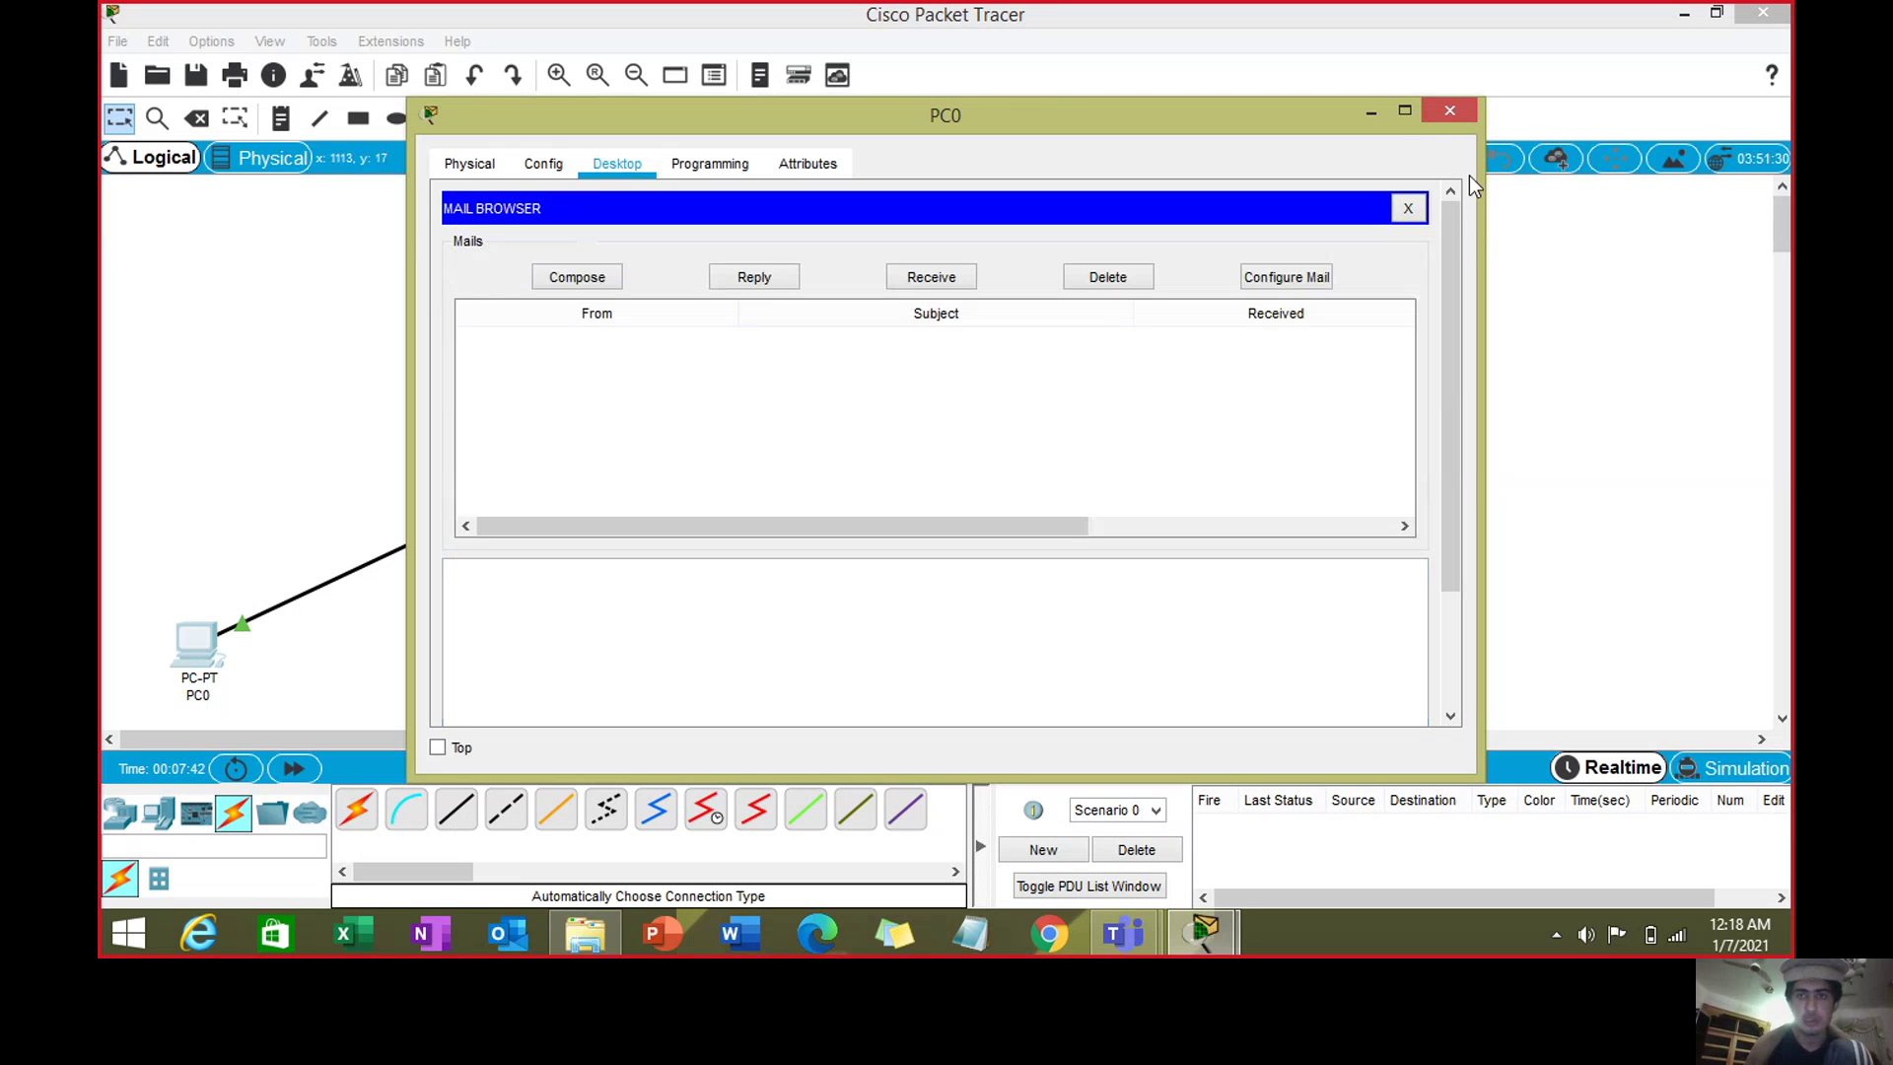
{"action": "left_click", "coordinate": [1427, 116]}
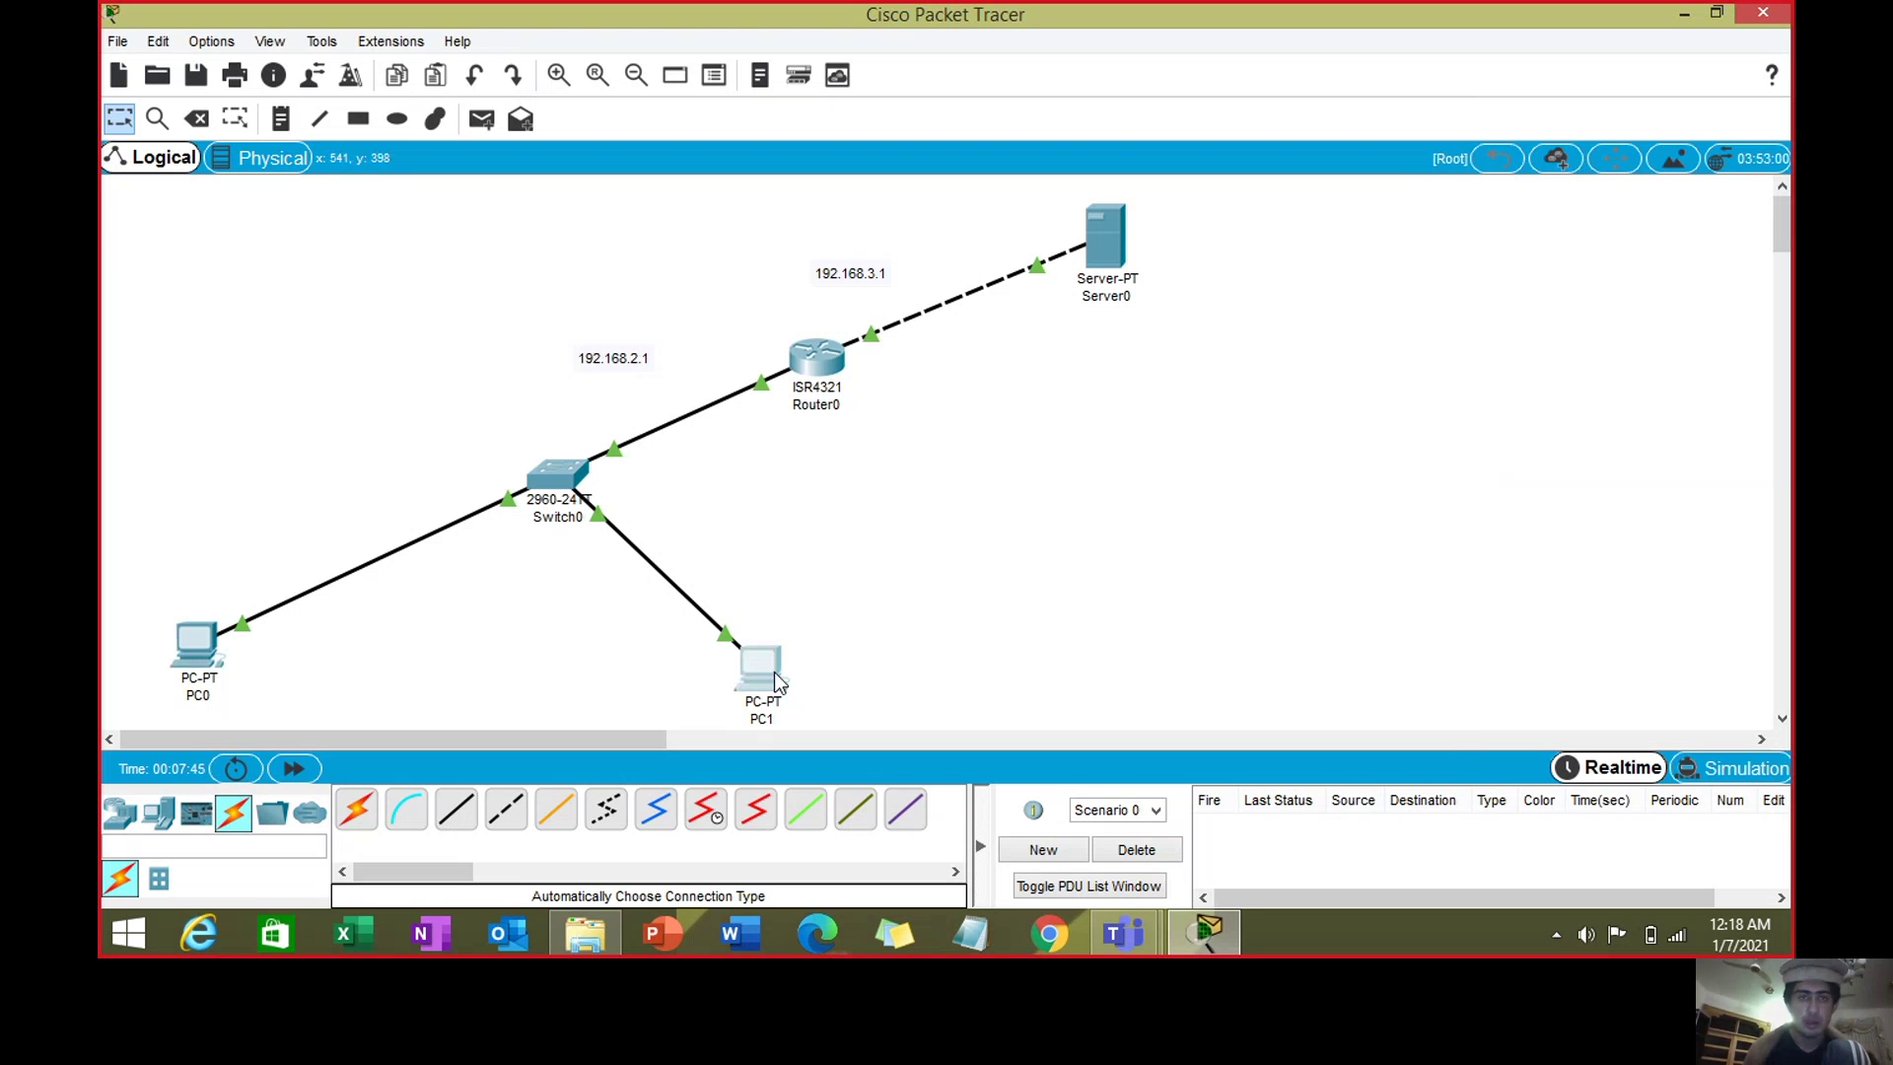
- Open PC1's email client and receive new mail from the server
{"action": "left_click", "coordinate": [761, 669]}
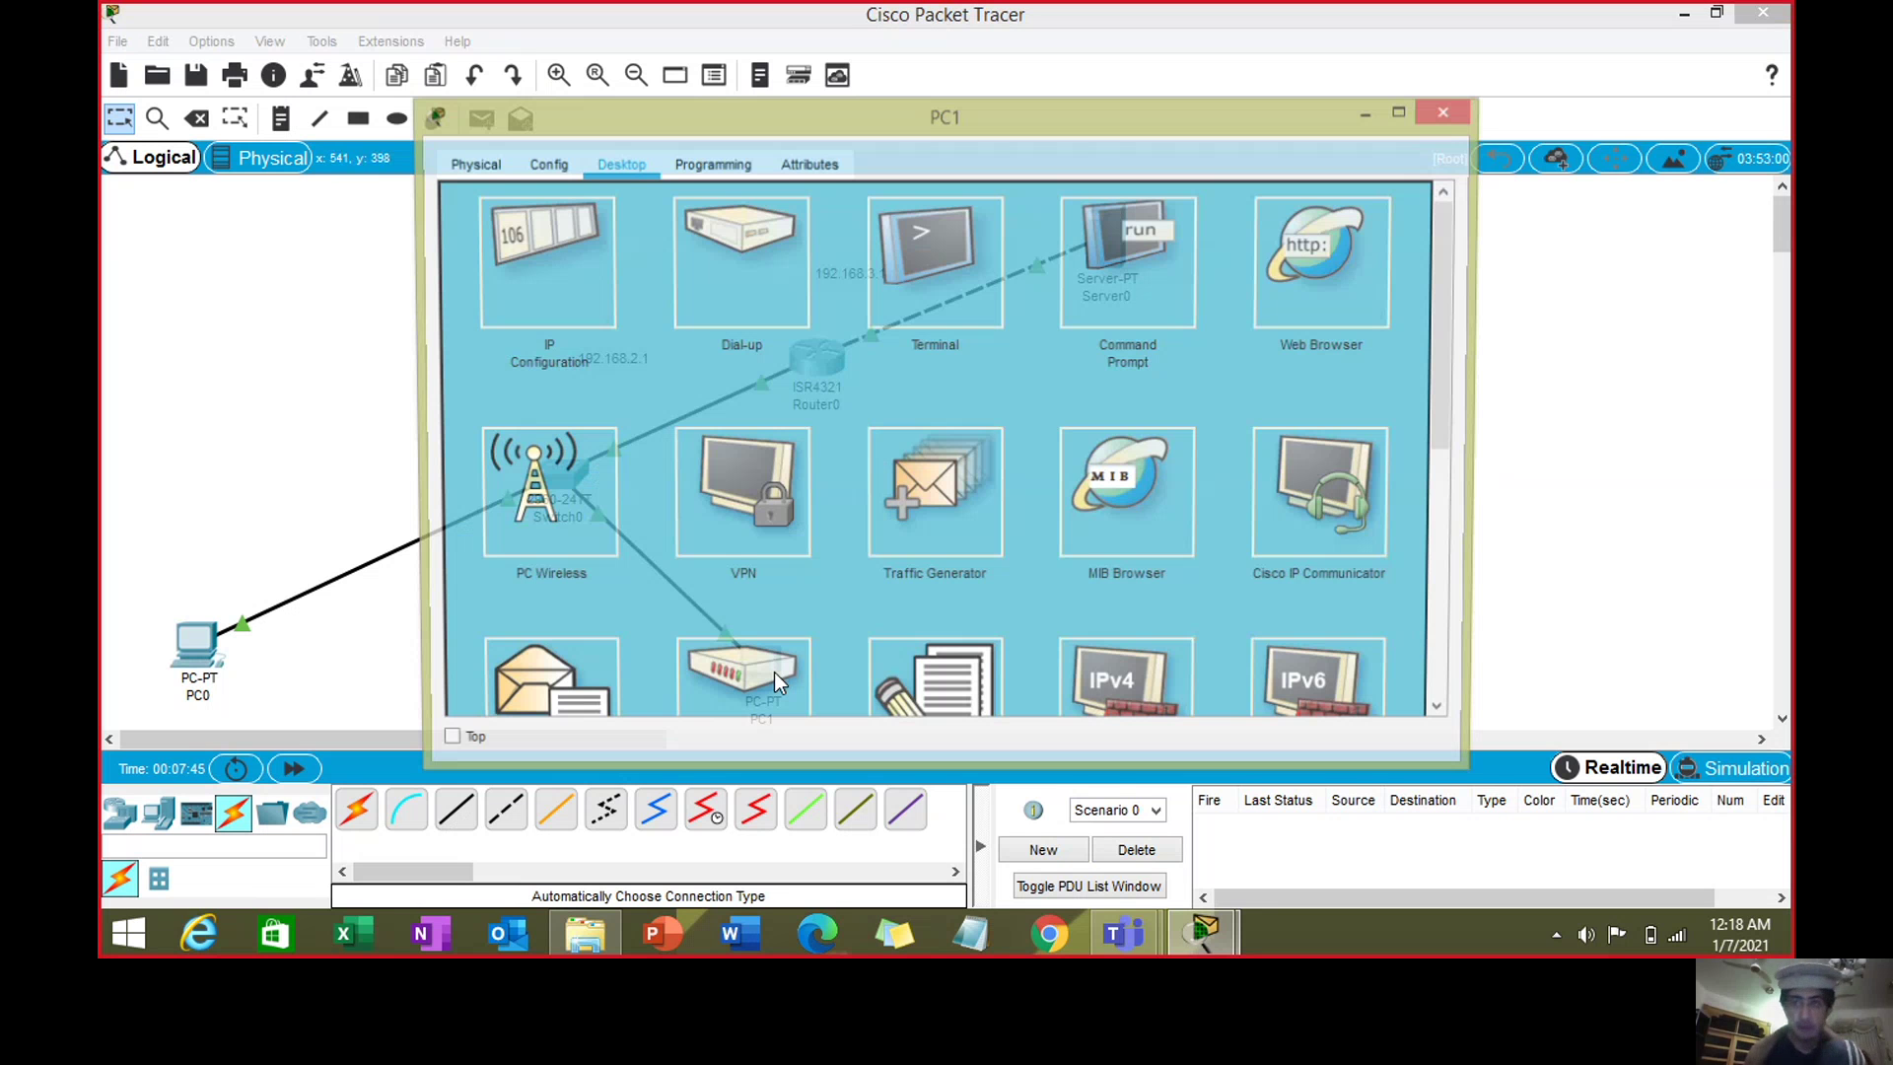
{"action": "scroll", "coordinate": [690, 493], "scroll_direction": "down", "scroll_amount": 3}
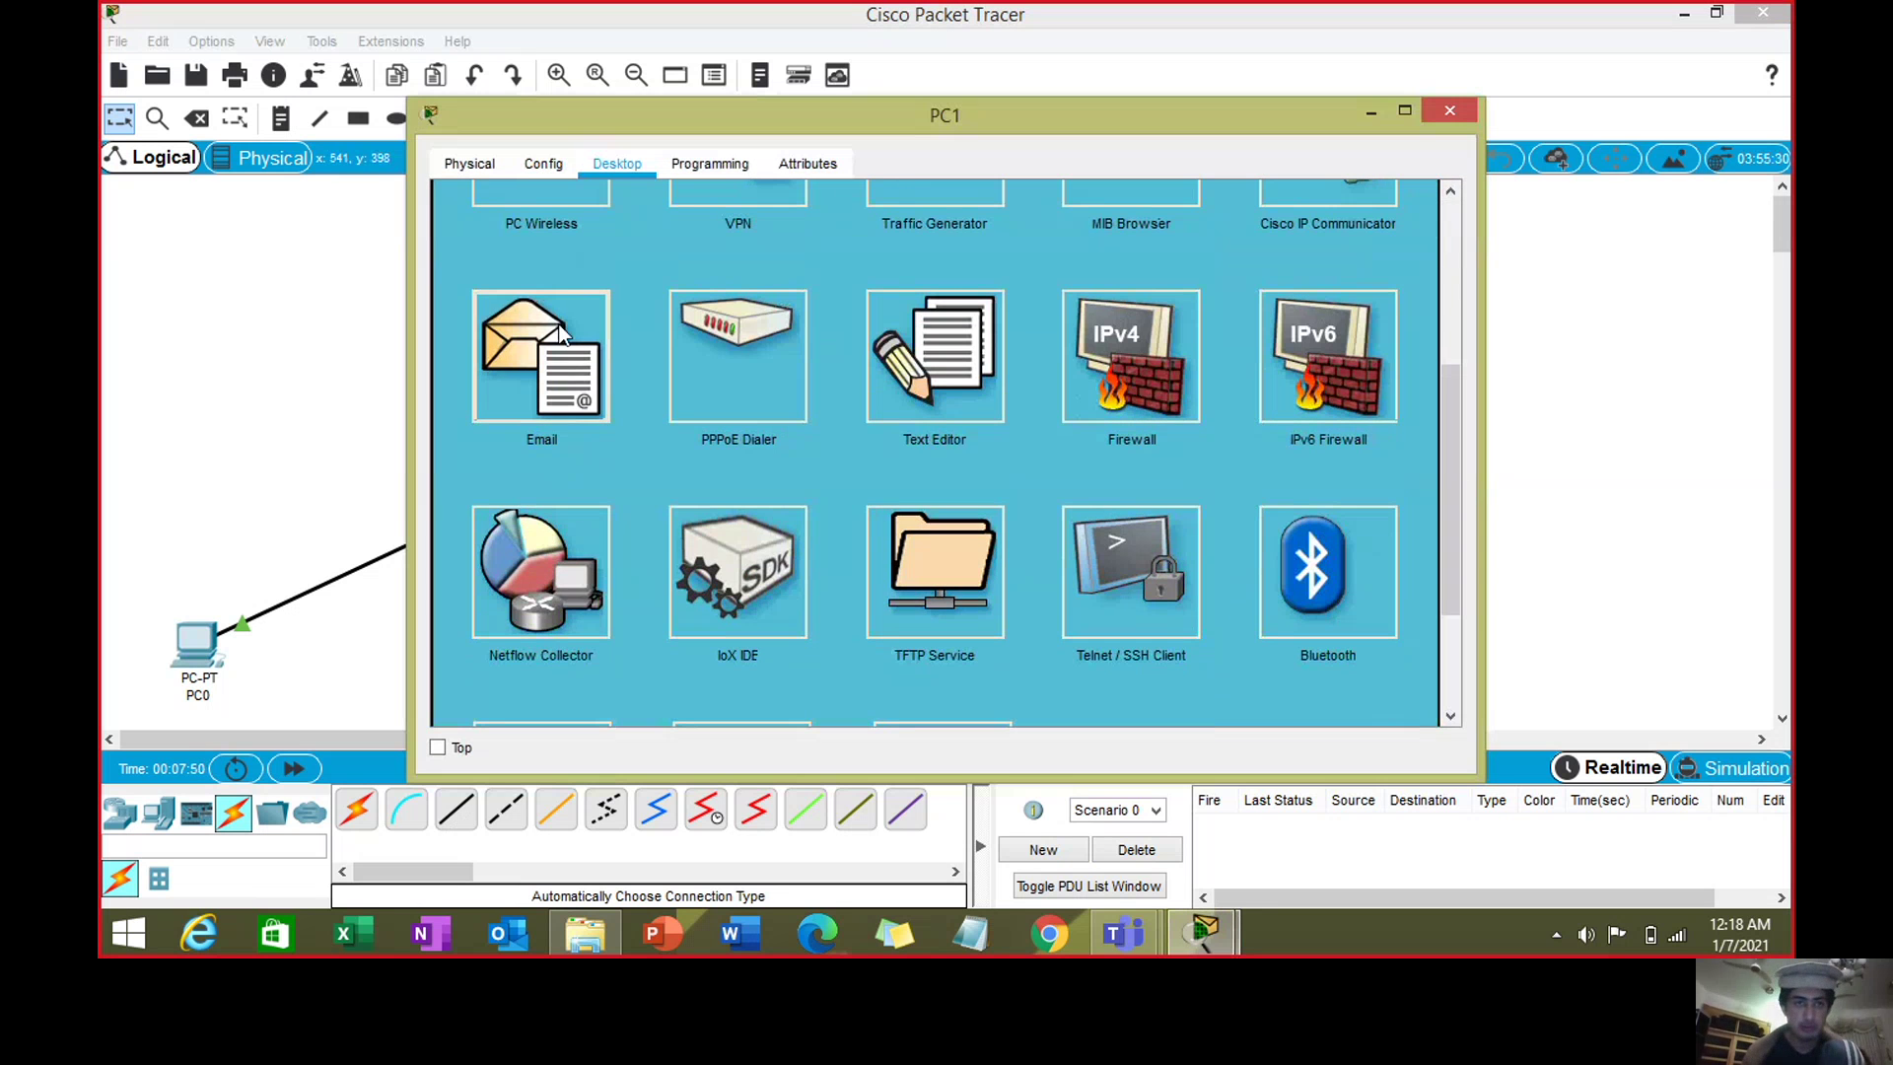
{"action": "left_click", "coordinate": [560, 335]}
{"action": "left_click_drag", "start_coordinate": [1453, 434], "coordinate": [1447, 223]}
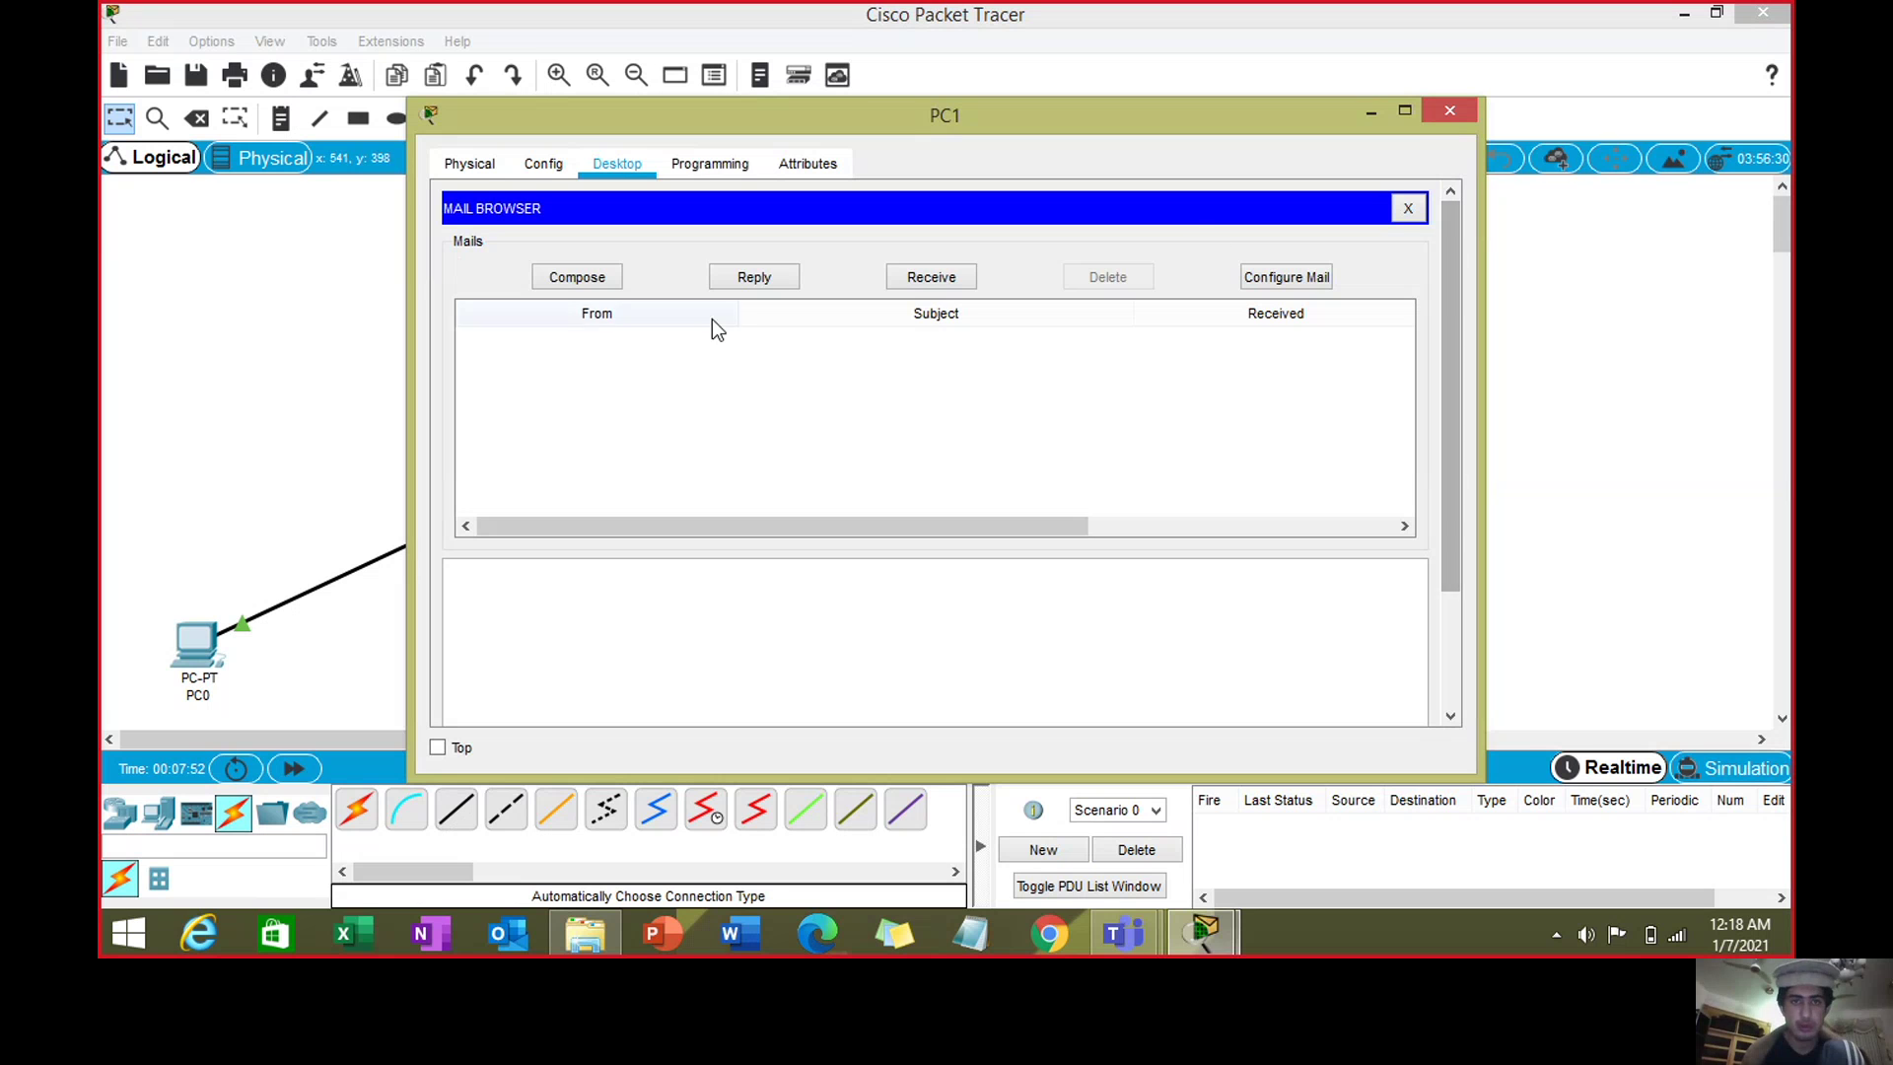
{"action": "left_click", "coordinate": [962, 279]}
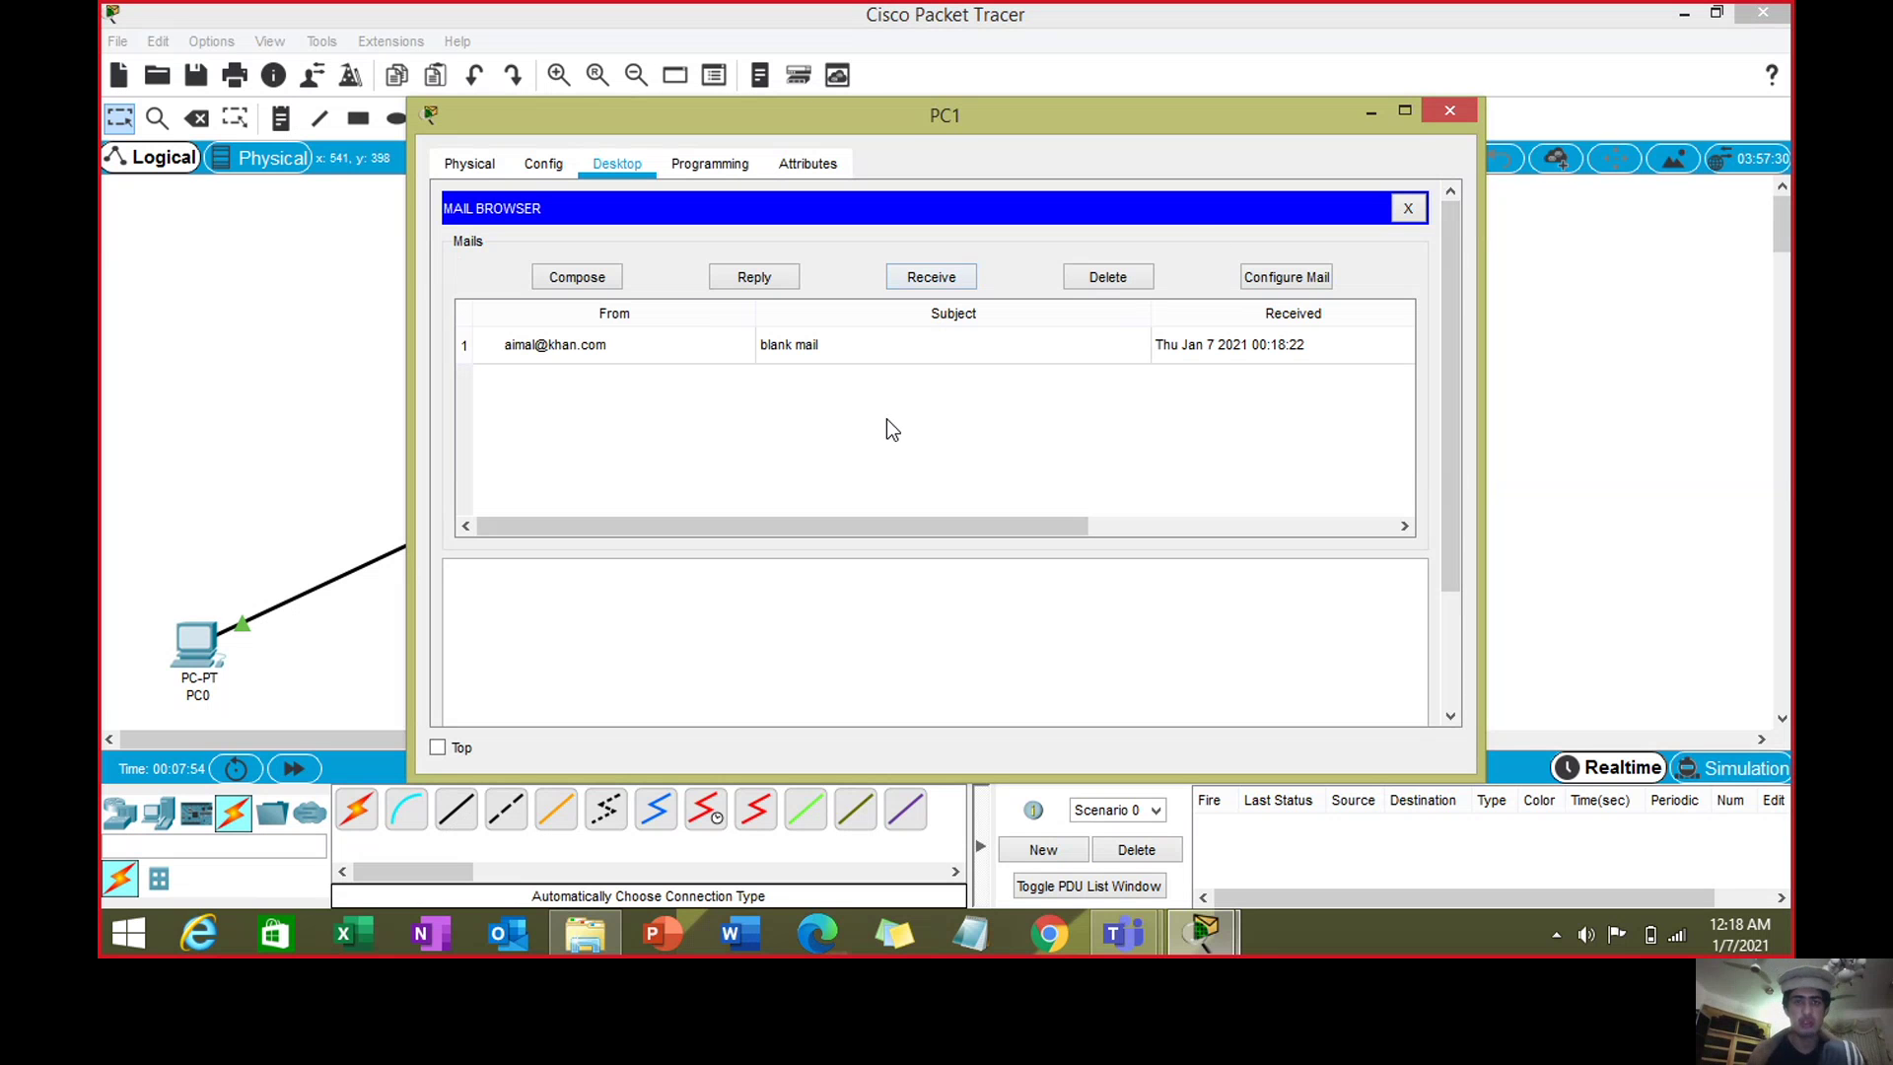
- Open and read the received 'blank mail' message saying Hello!
{"action": "left_click", "coordinate": [811, 386]}
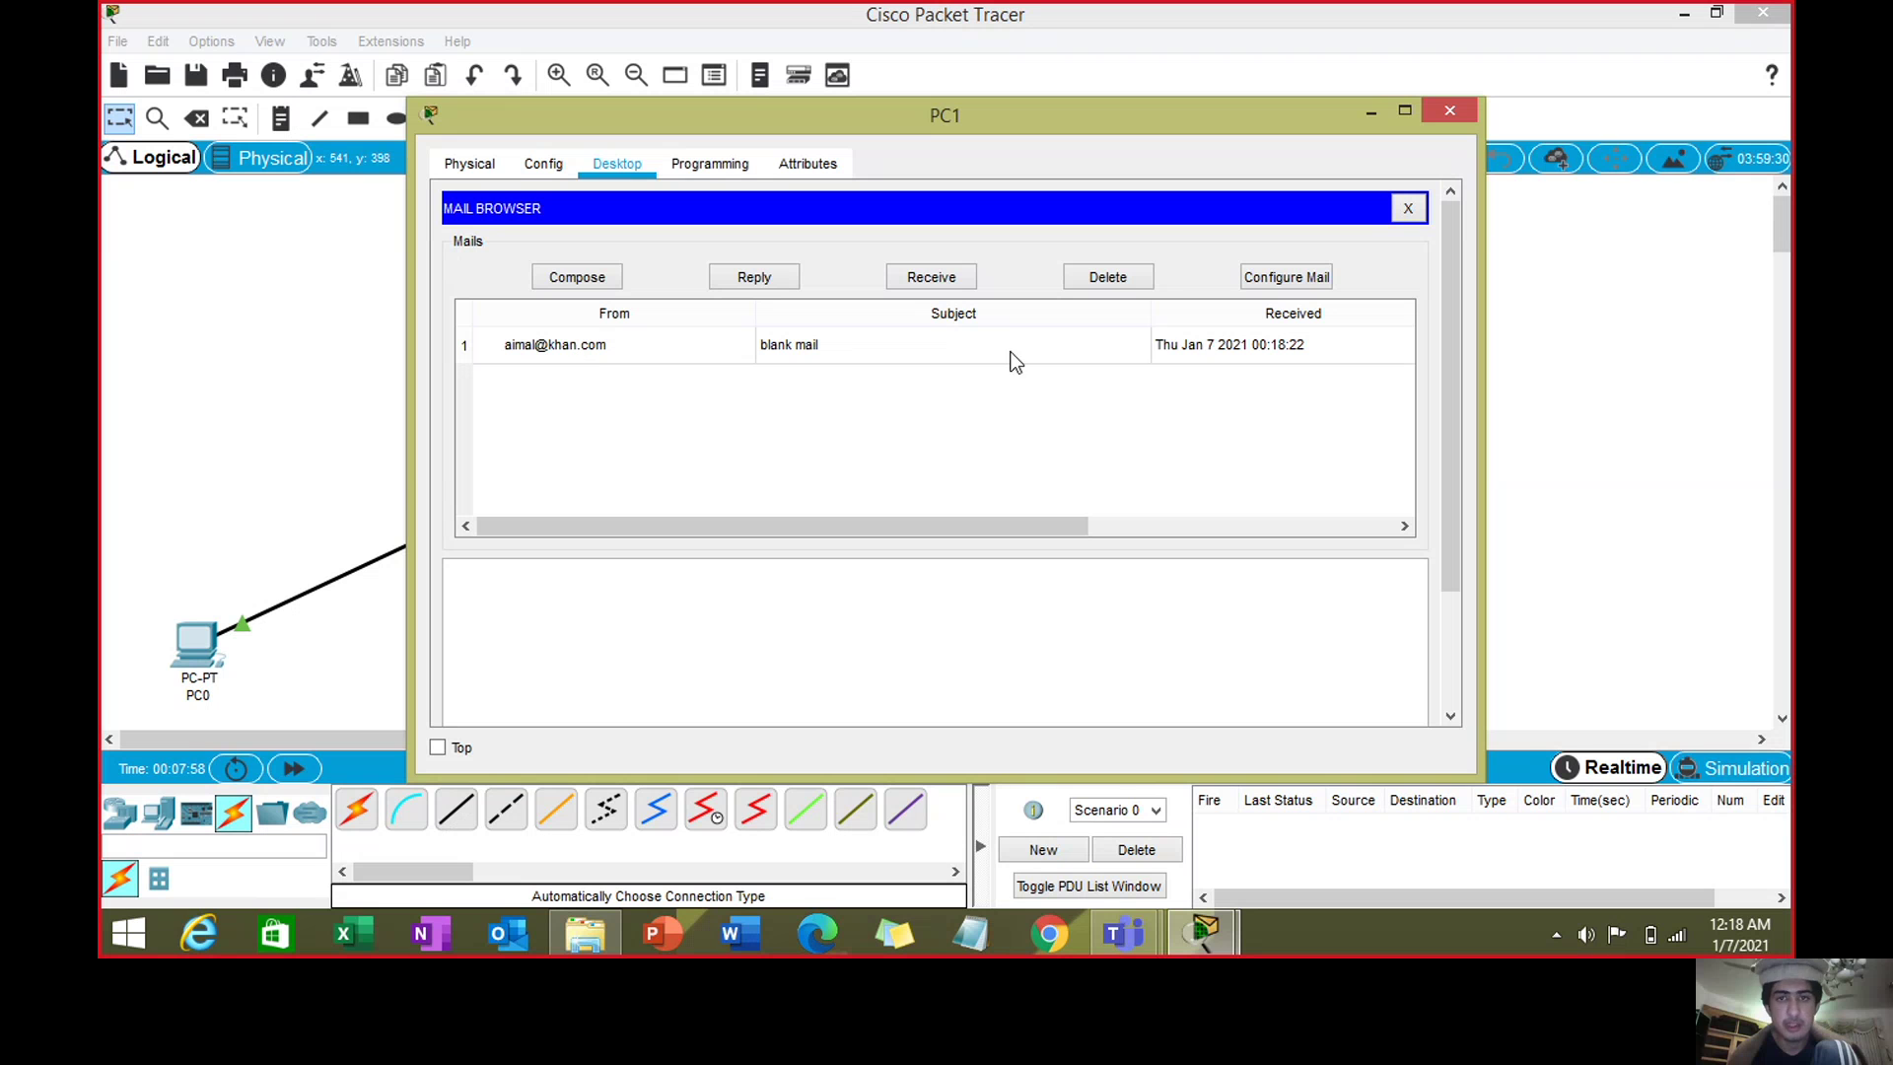
{"action": "left_click", "coordinate": [953, 346]}
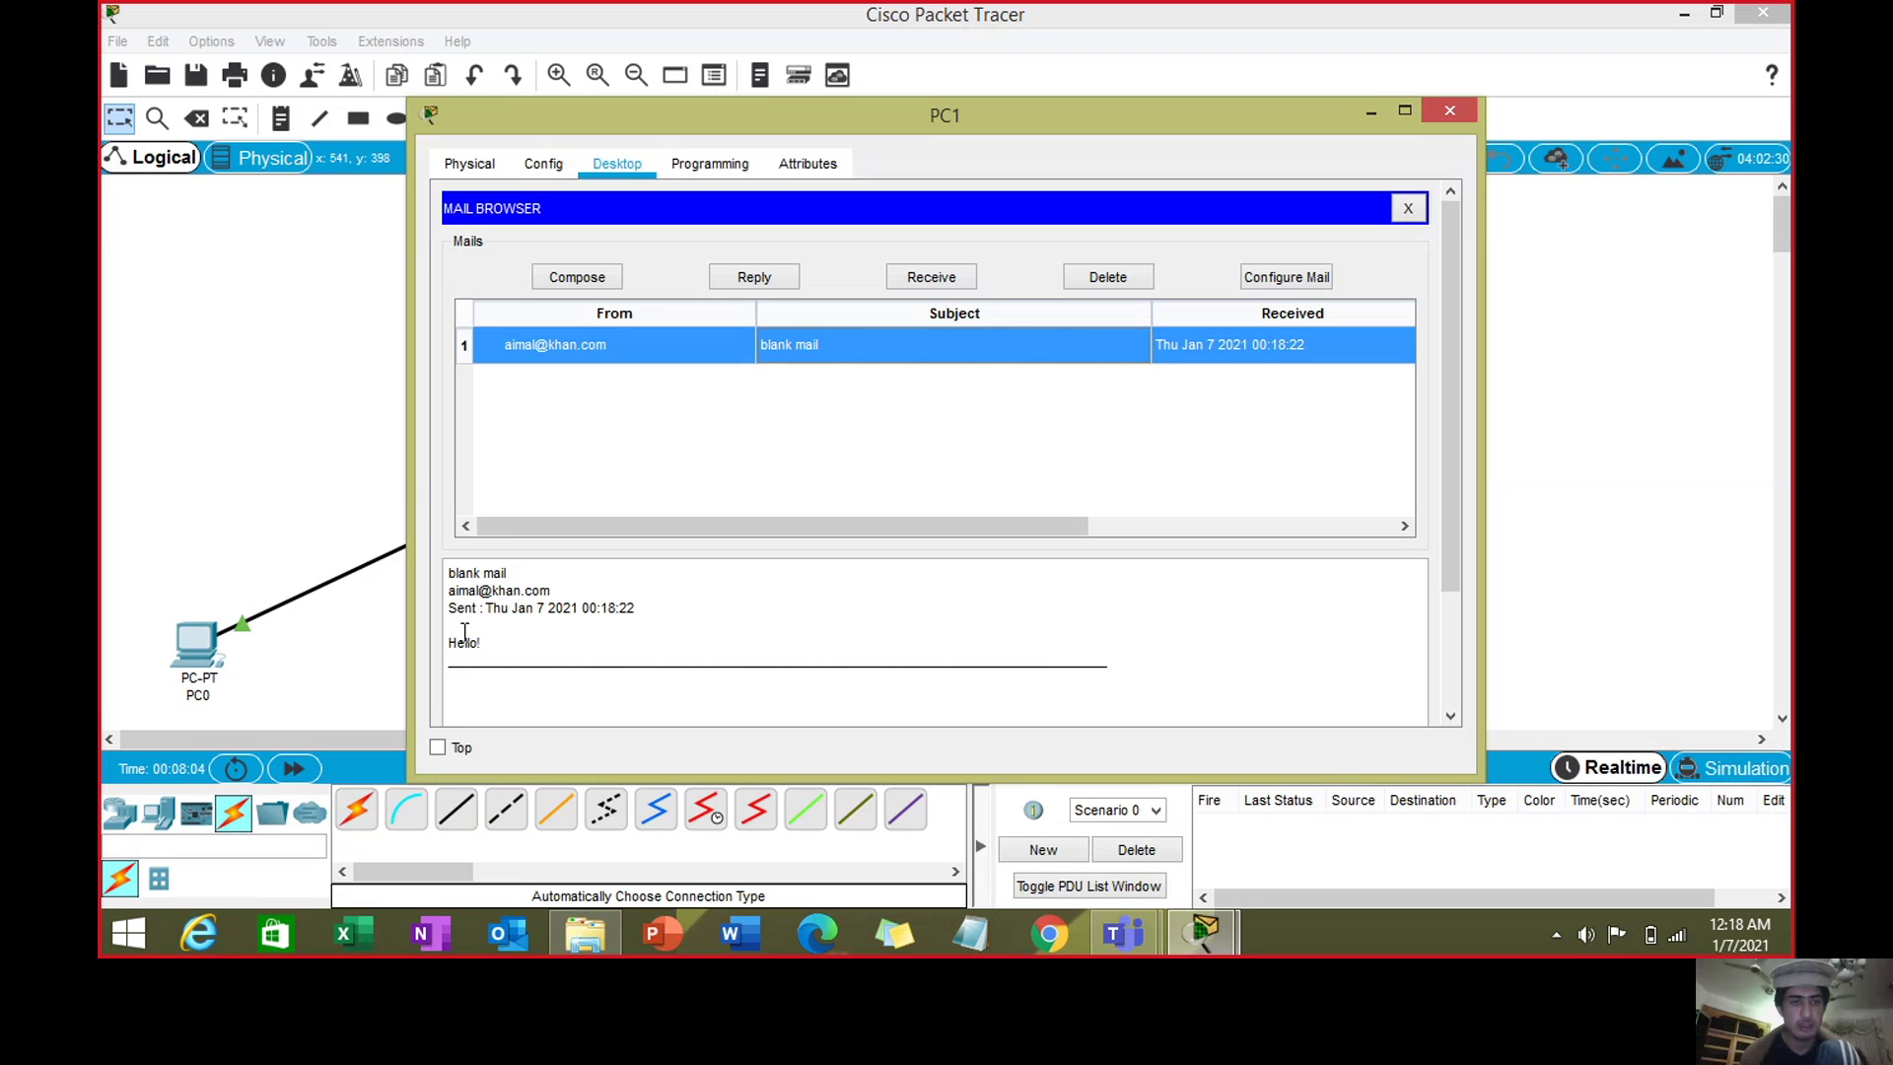
{"action": "left_click_drag", "start_coordinate": [460, 629], "coordinate": [727, 642]}
{"action": "left_click", "coordinate": [696, 430]}
{"action": "left_click", "coordinate": [604, 279]}
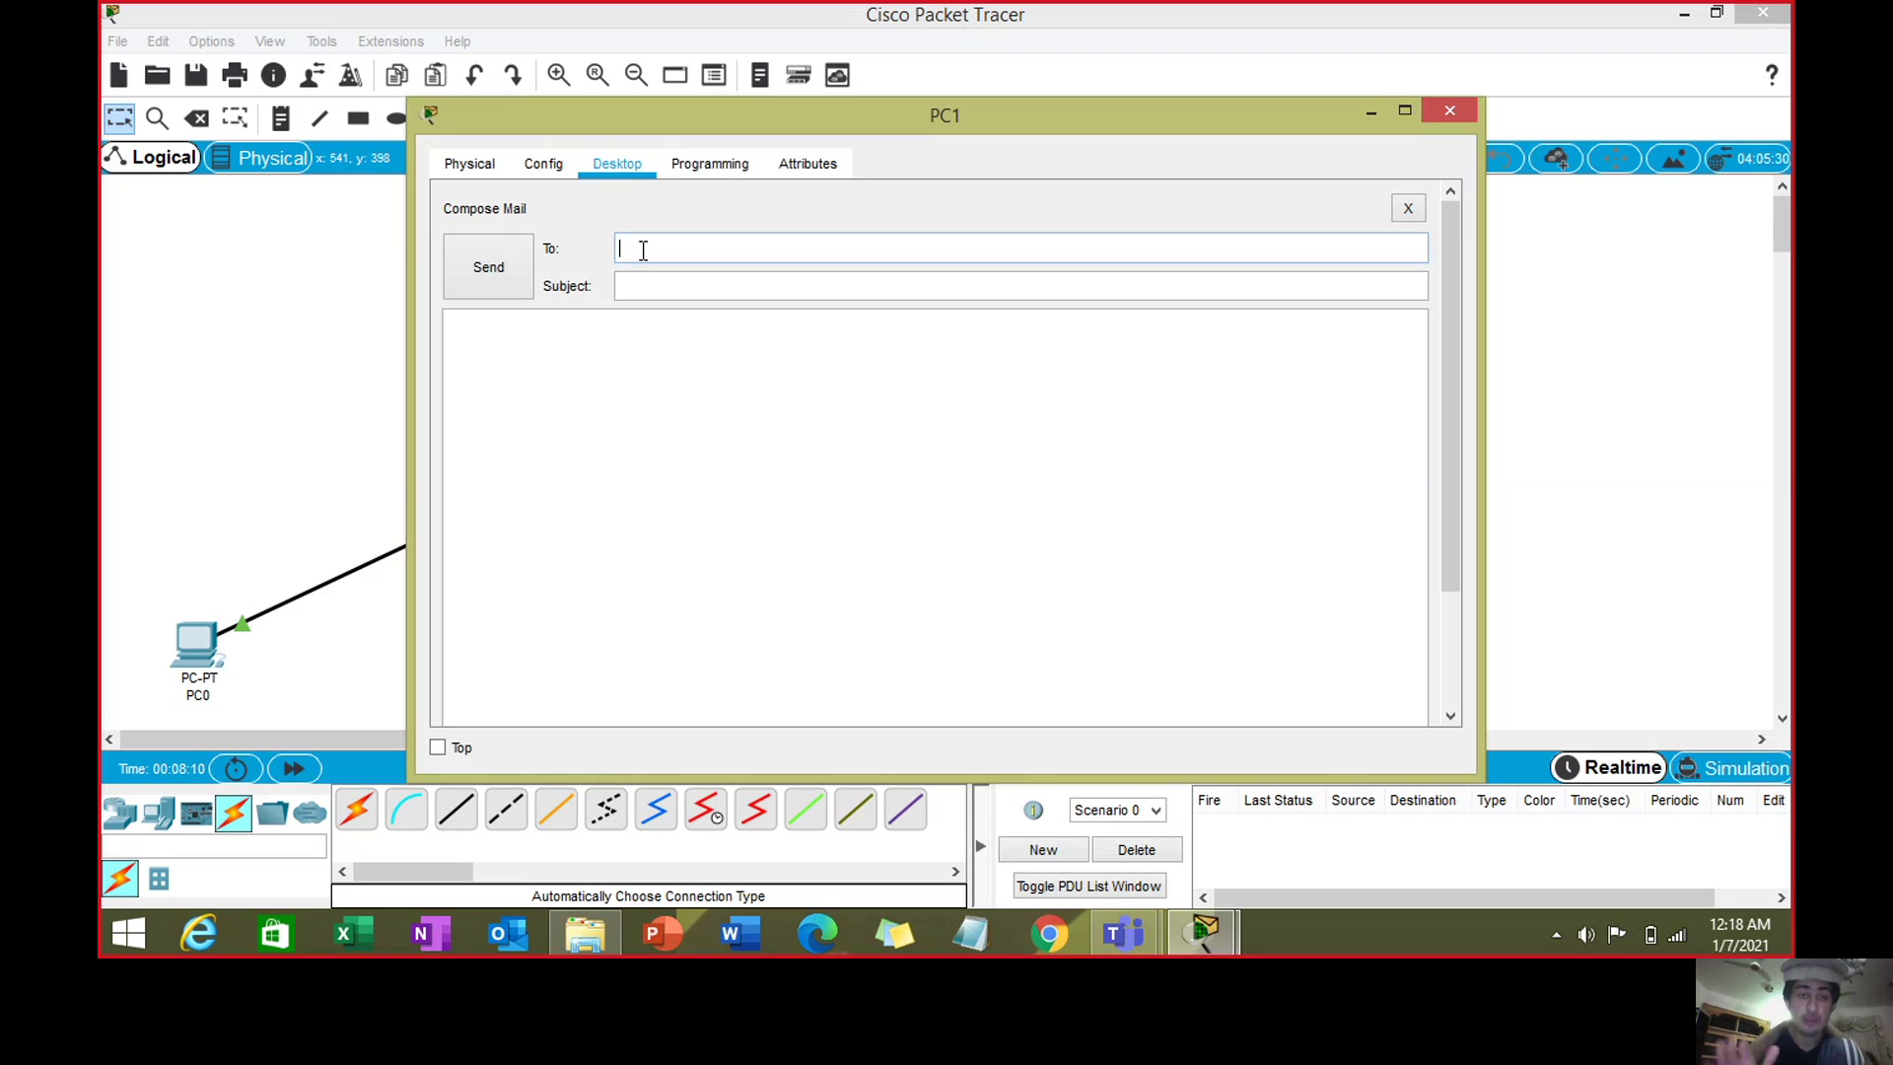
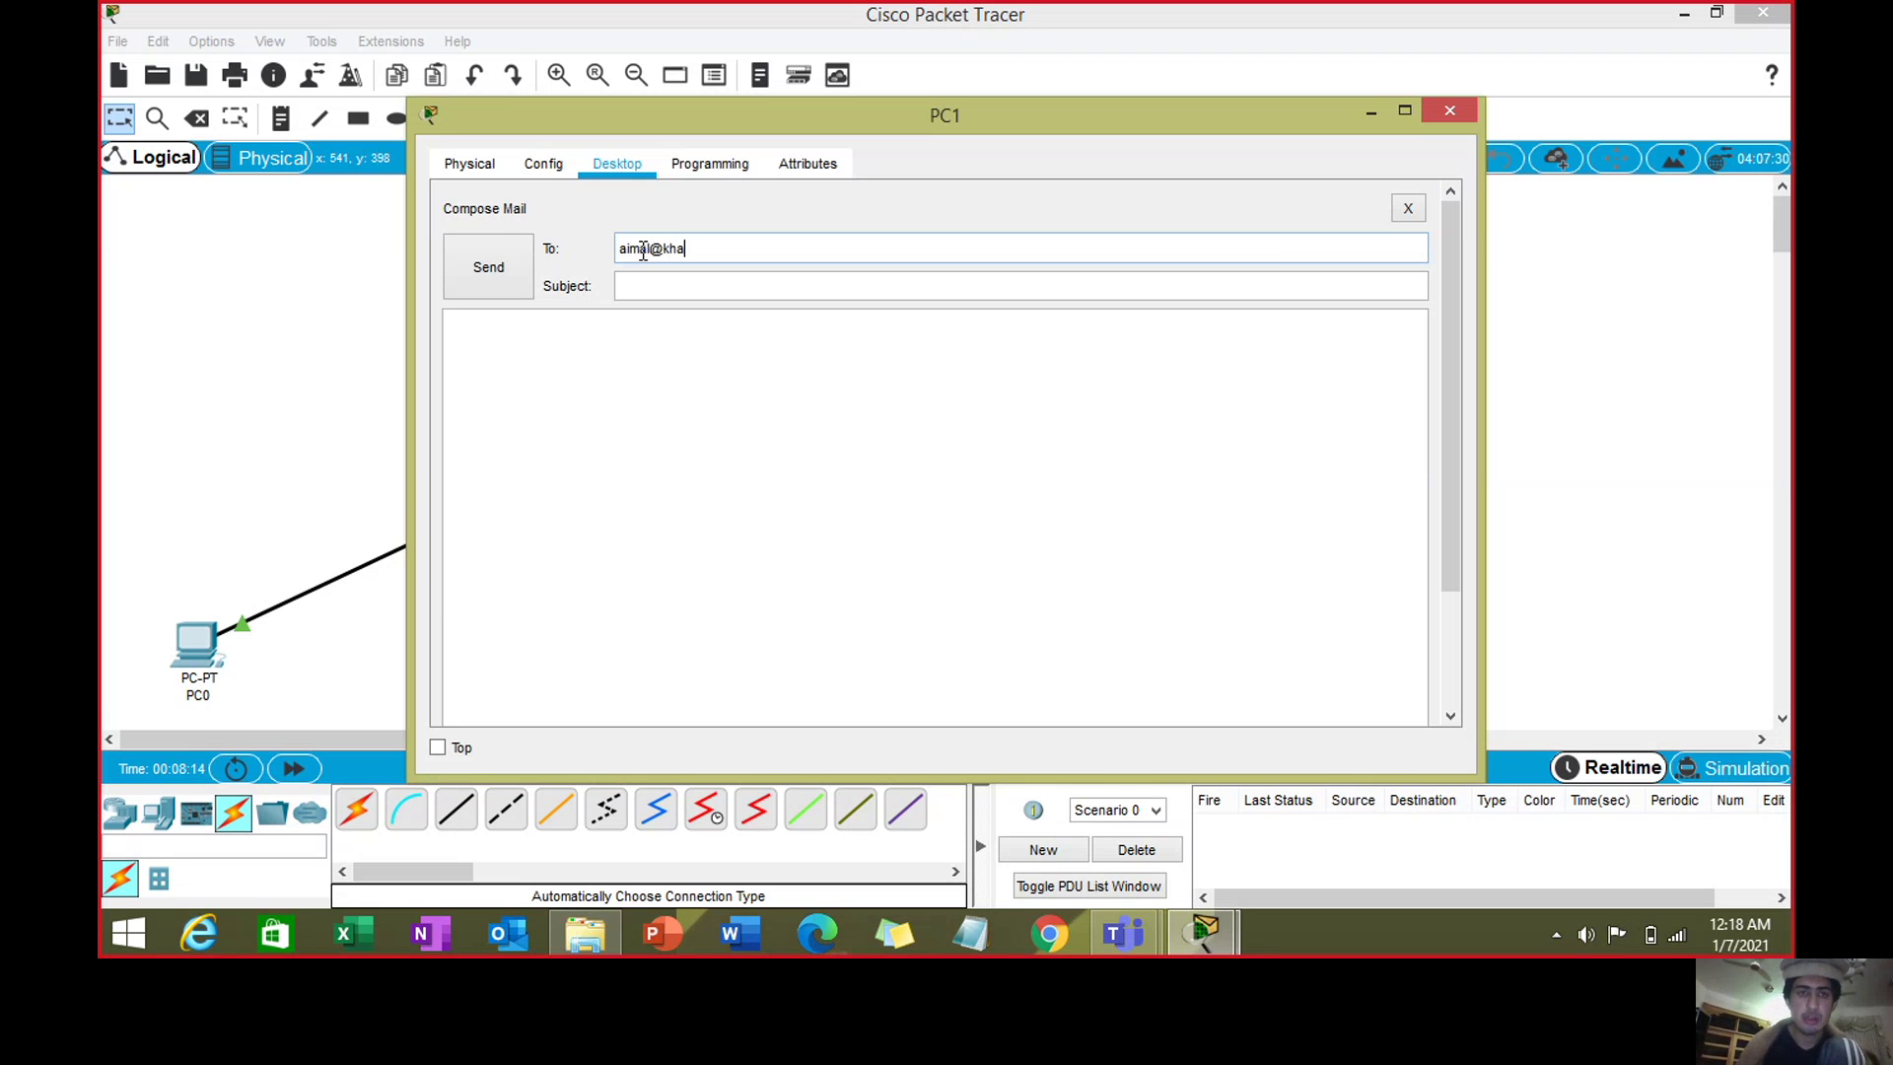
- Send PC0's account a mail titled 'Blank mail' with body 'I am fine brother!', then close PC1
{"action": "left_click", "coordinate": [656, 284]}
{"action": "type", "text": "Blank"}
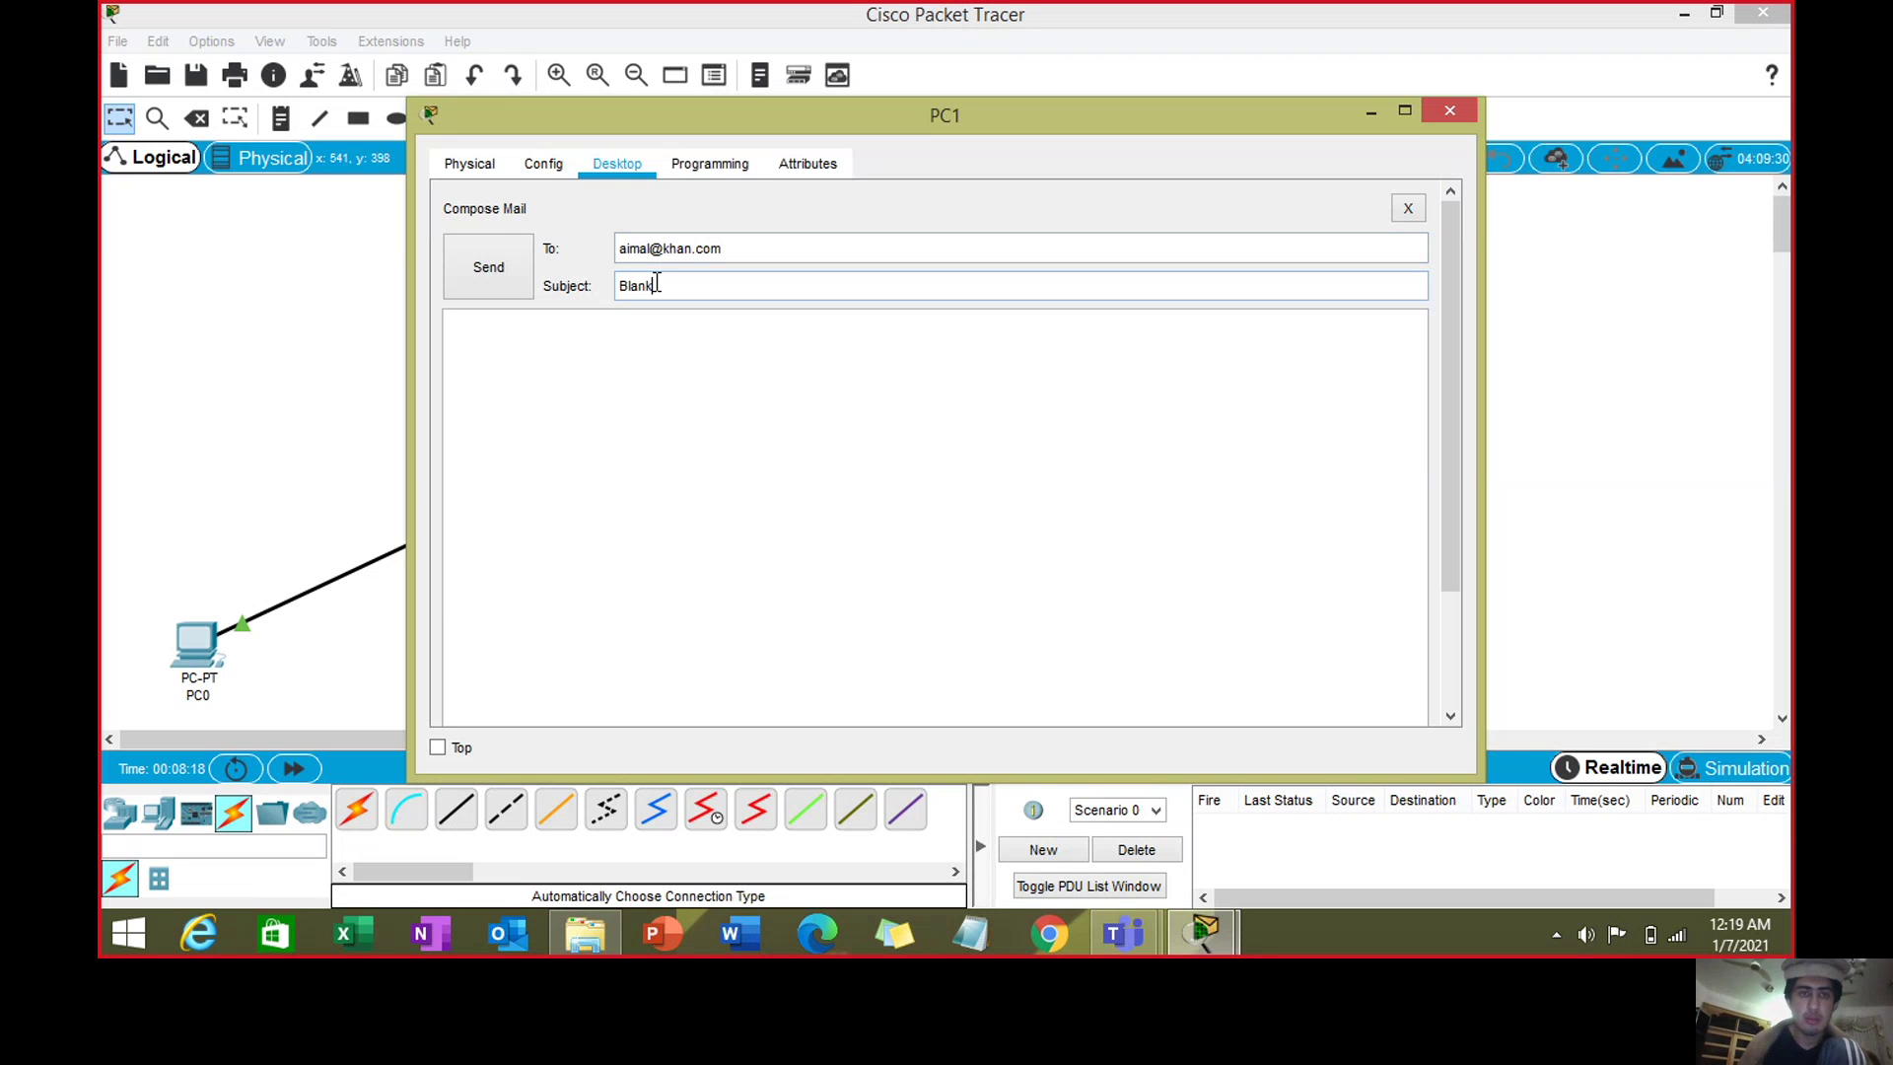
{"action": "type", "text": " mail"}
{"action": "left_click", "coordinate": [669, 343]}
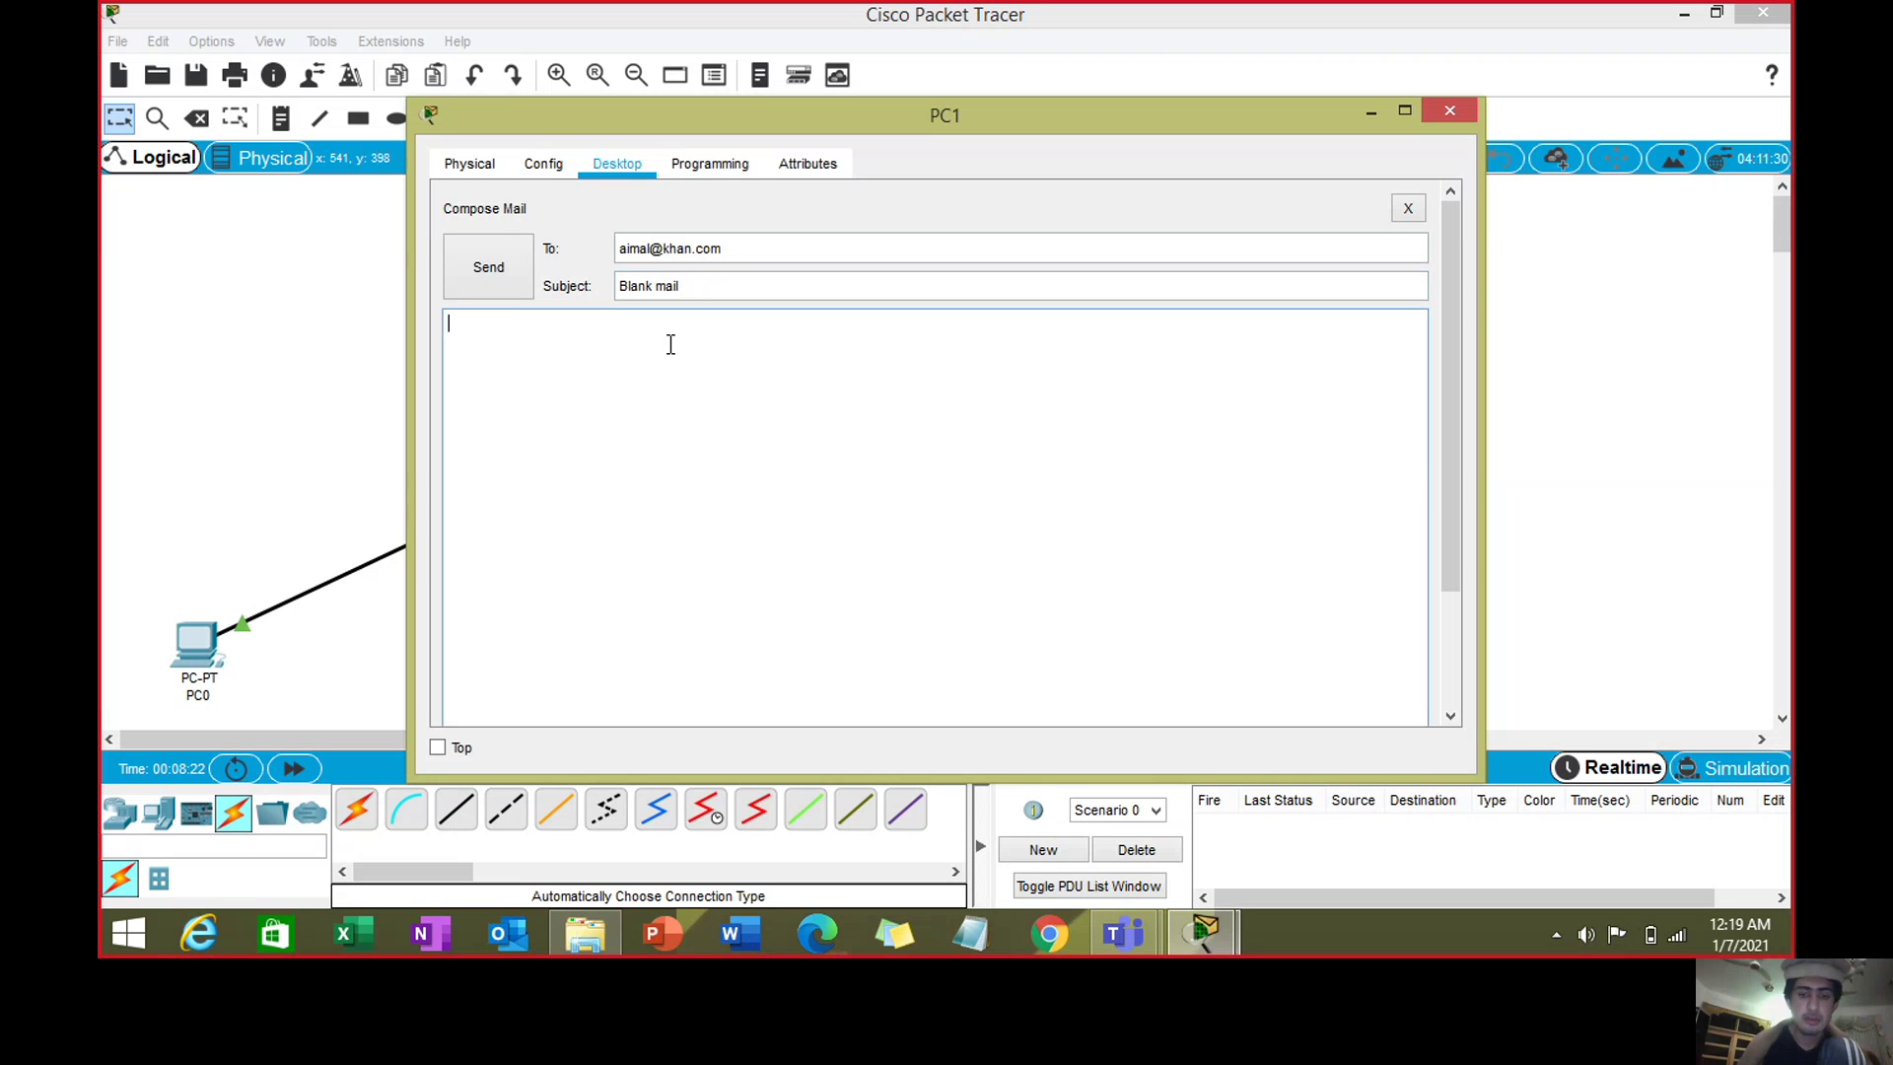
{"action": "type", "text": "I am fine"}
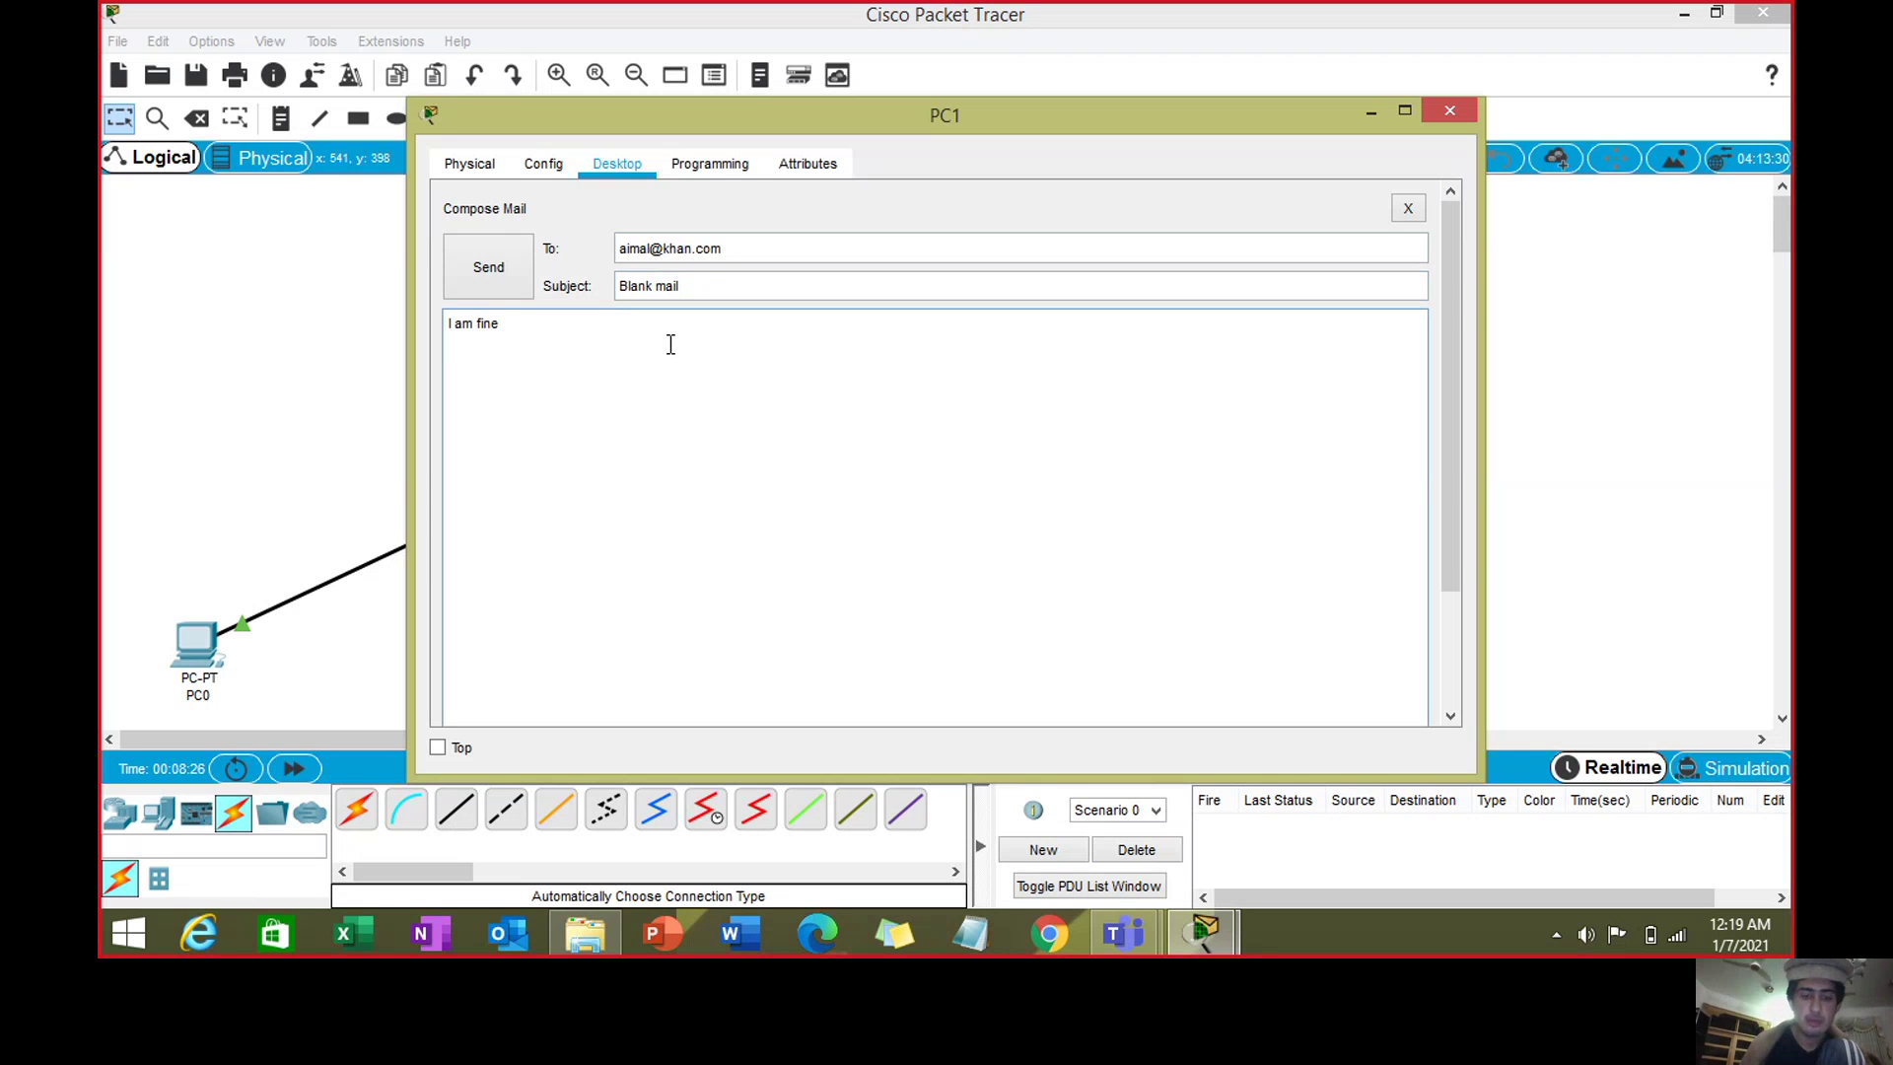
{"action": "type", "text": " brother!"}
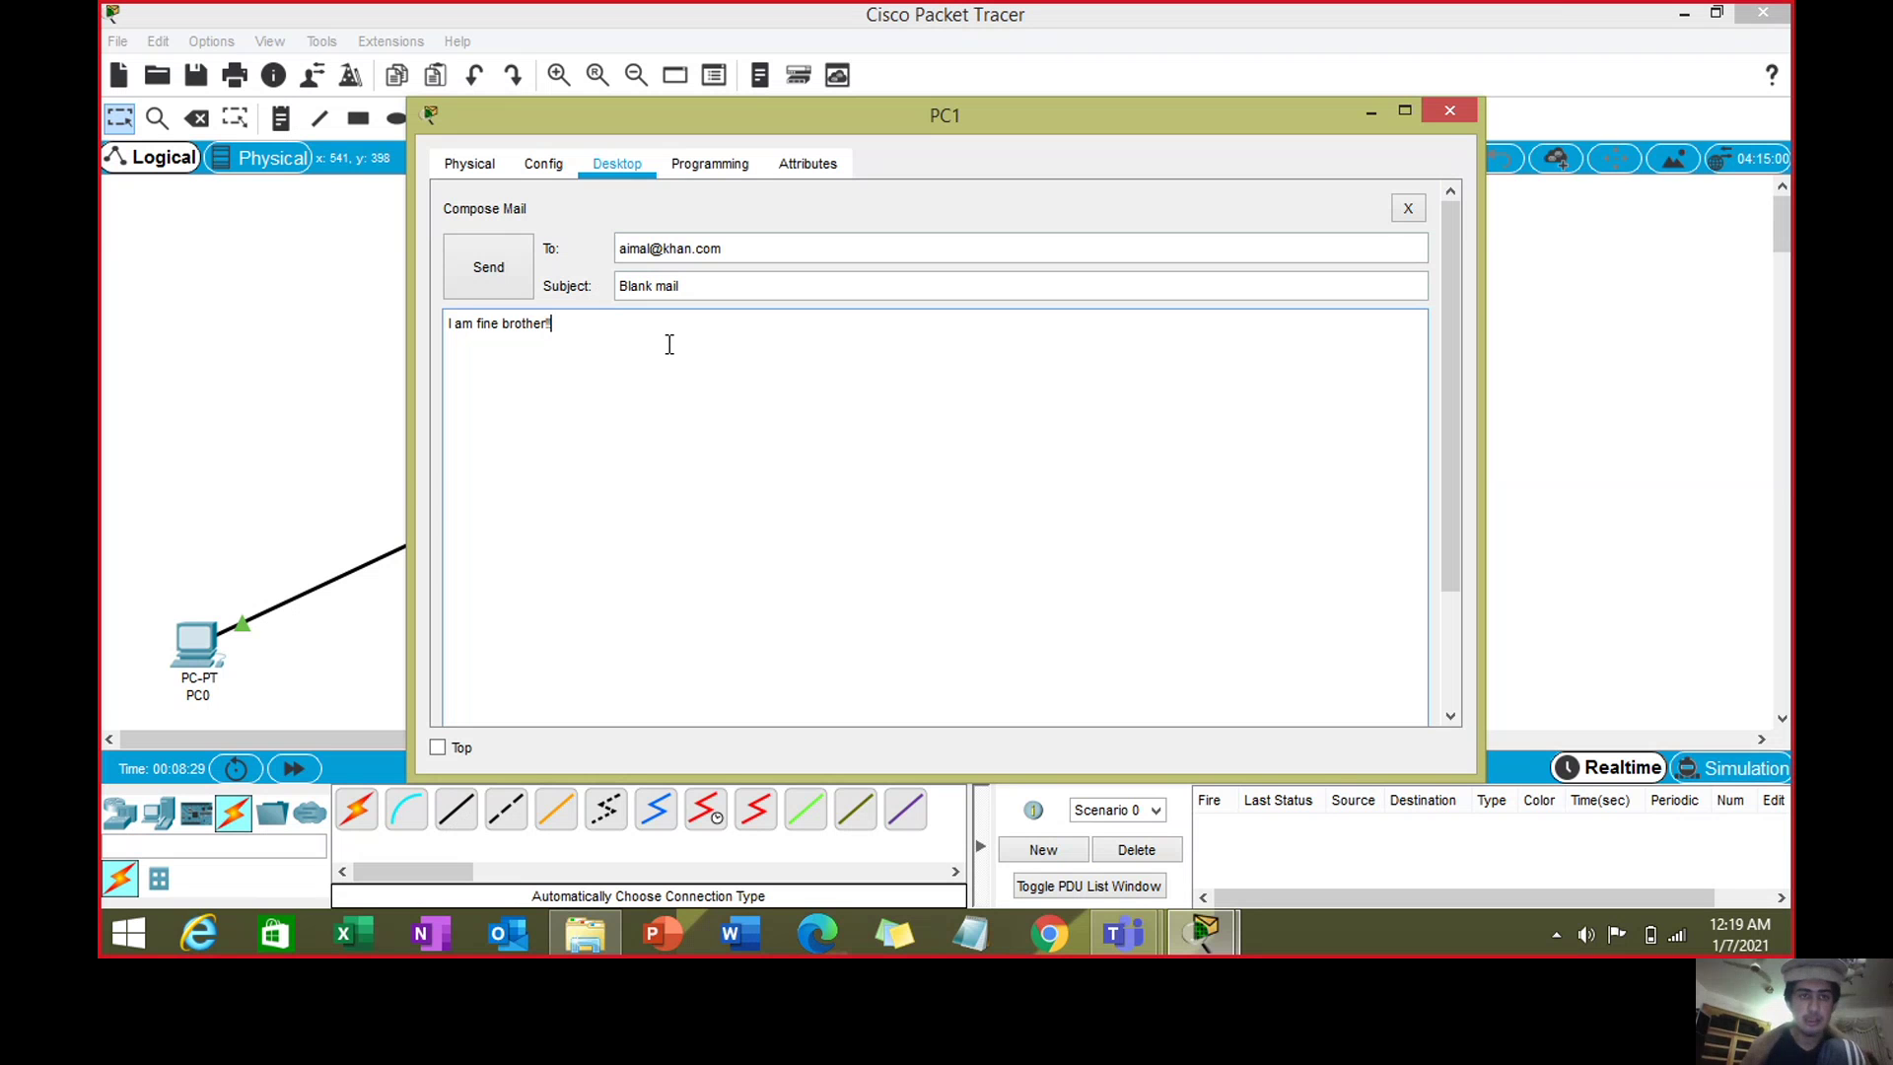
{"action": "left_click", "coordinate": [483, 258]}
{"action": "left_click", "coordinate": [1449, 111]}
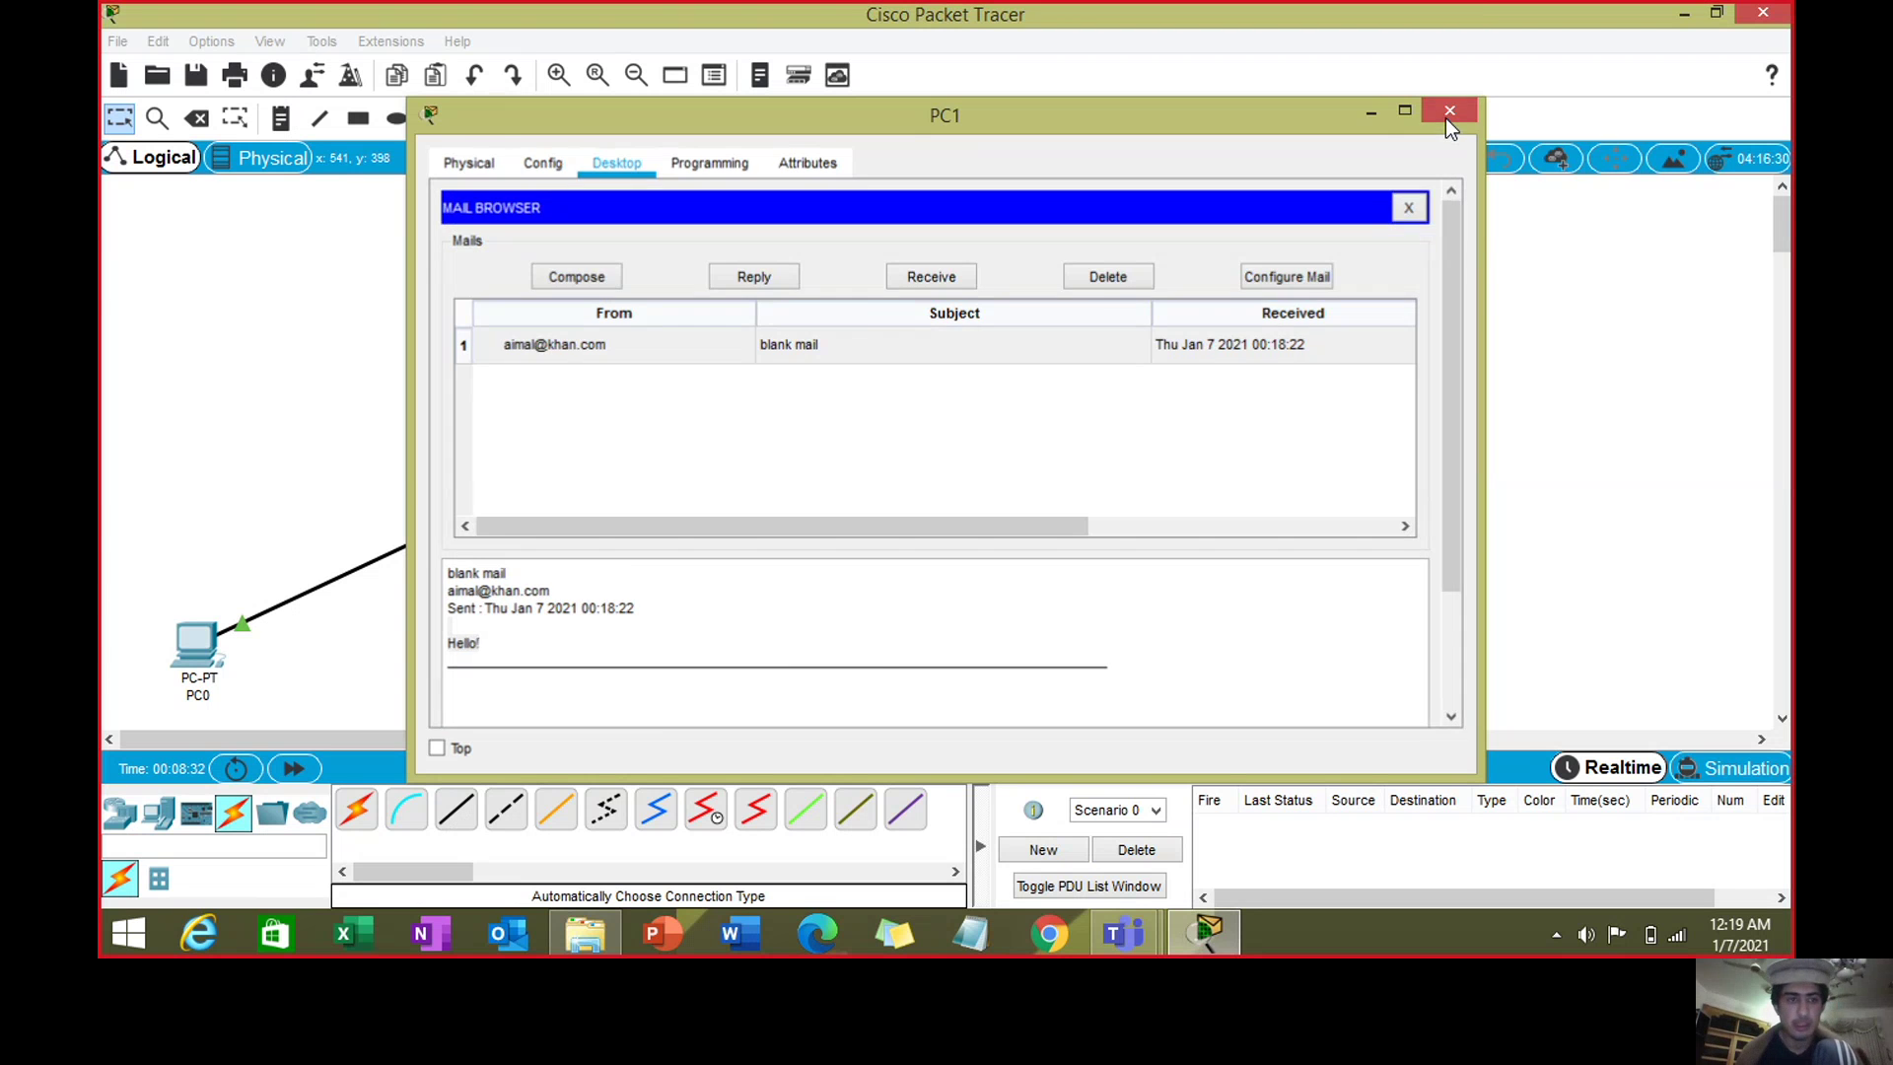
- Open PC0's email client and receive PC1's reply from the server
{"action": "left_click", "coordinate": [179, 658]}
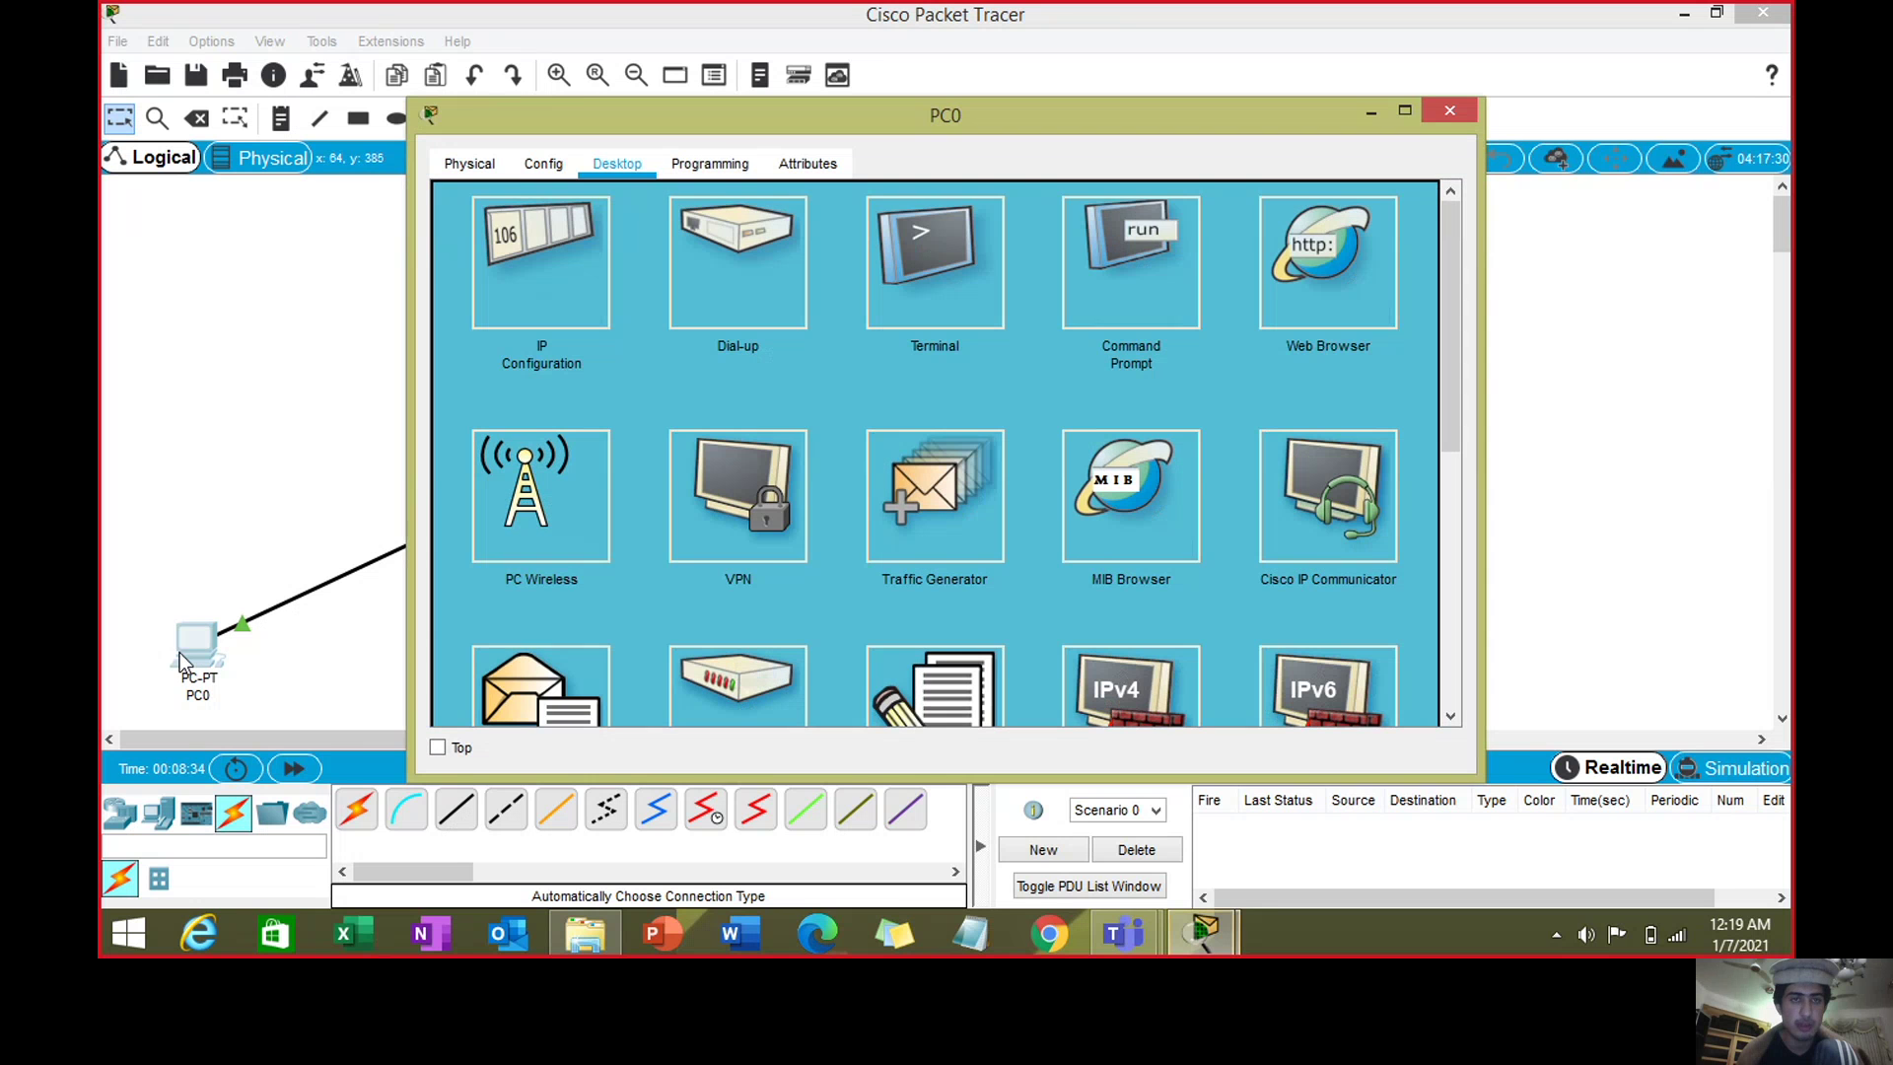
{"action": "left_click_drag", "start_coordinate": [1445, 328], "coordinate": [1451, 234]}
{"action": "left_click", "coordinate": [543, 619]}
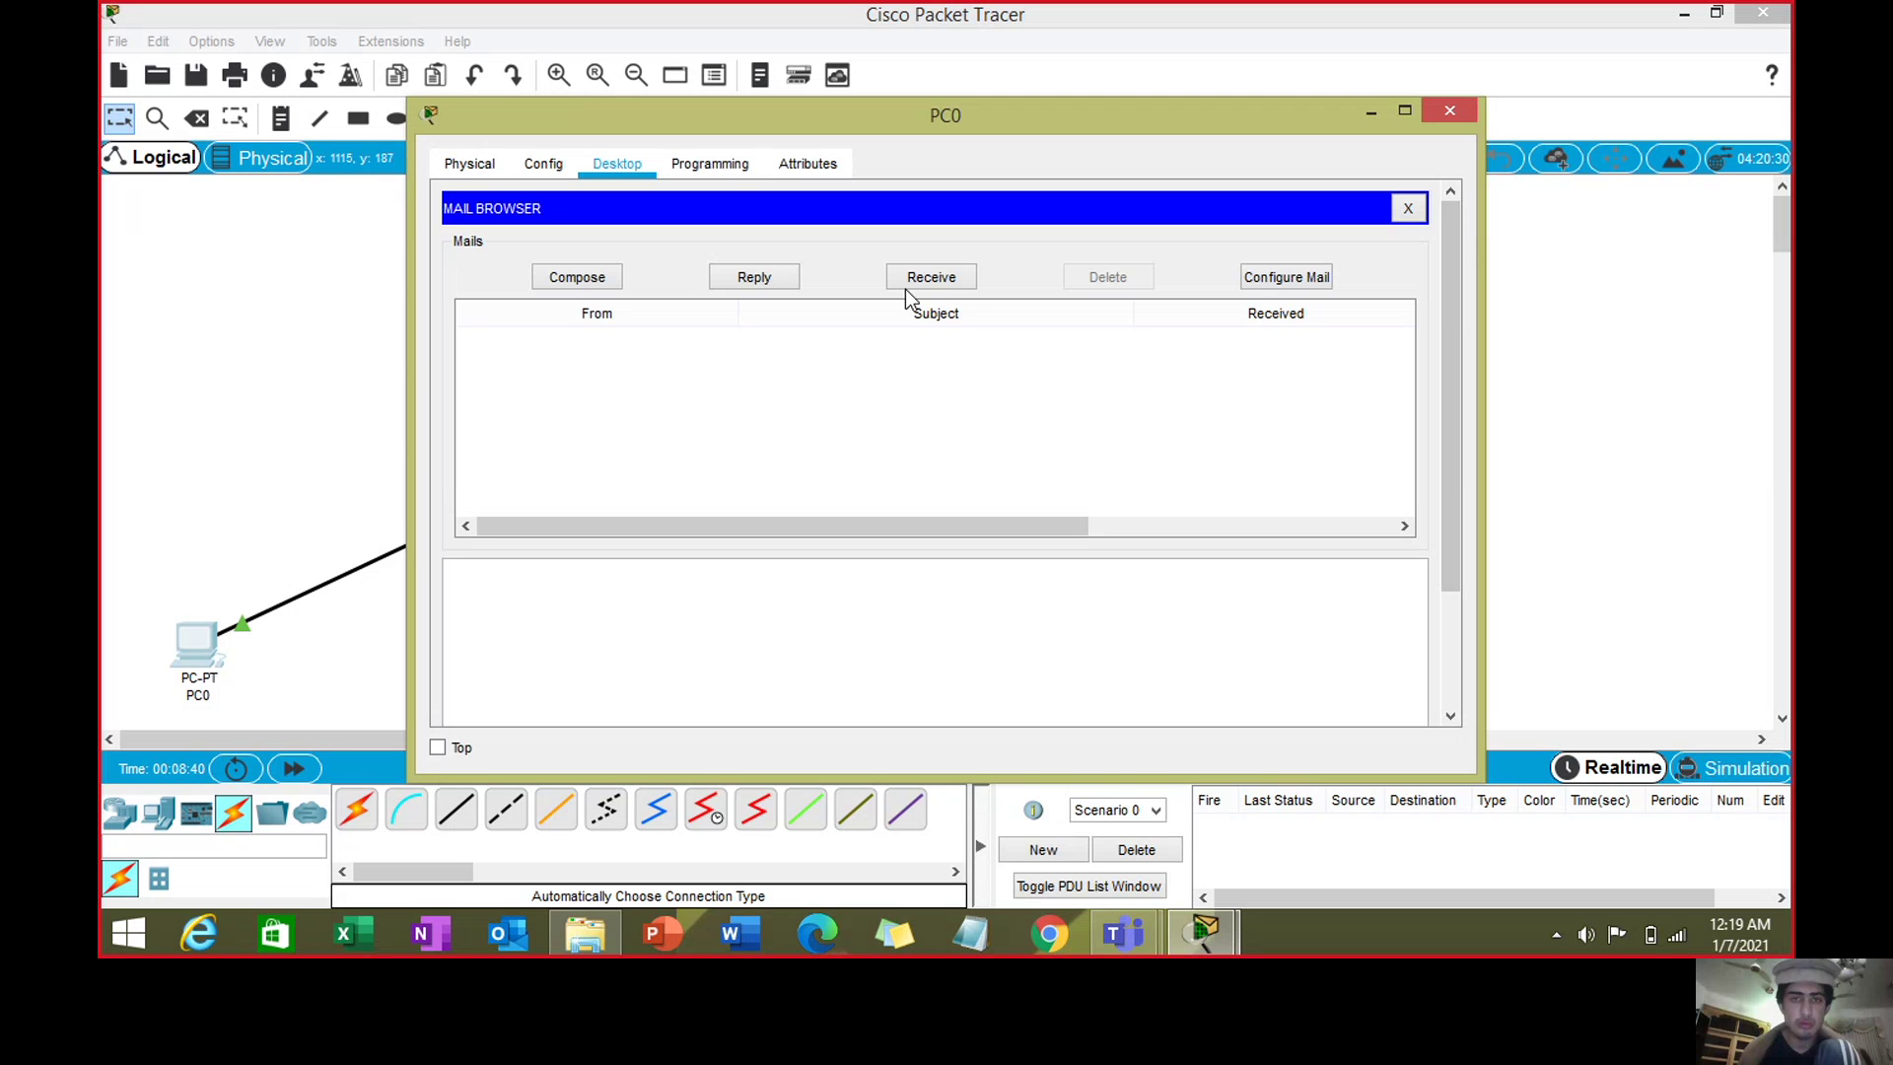
{"action": "left_click", "coordinate": [931, 278]}
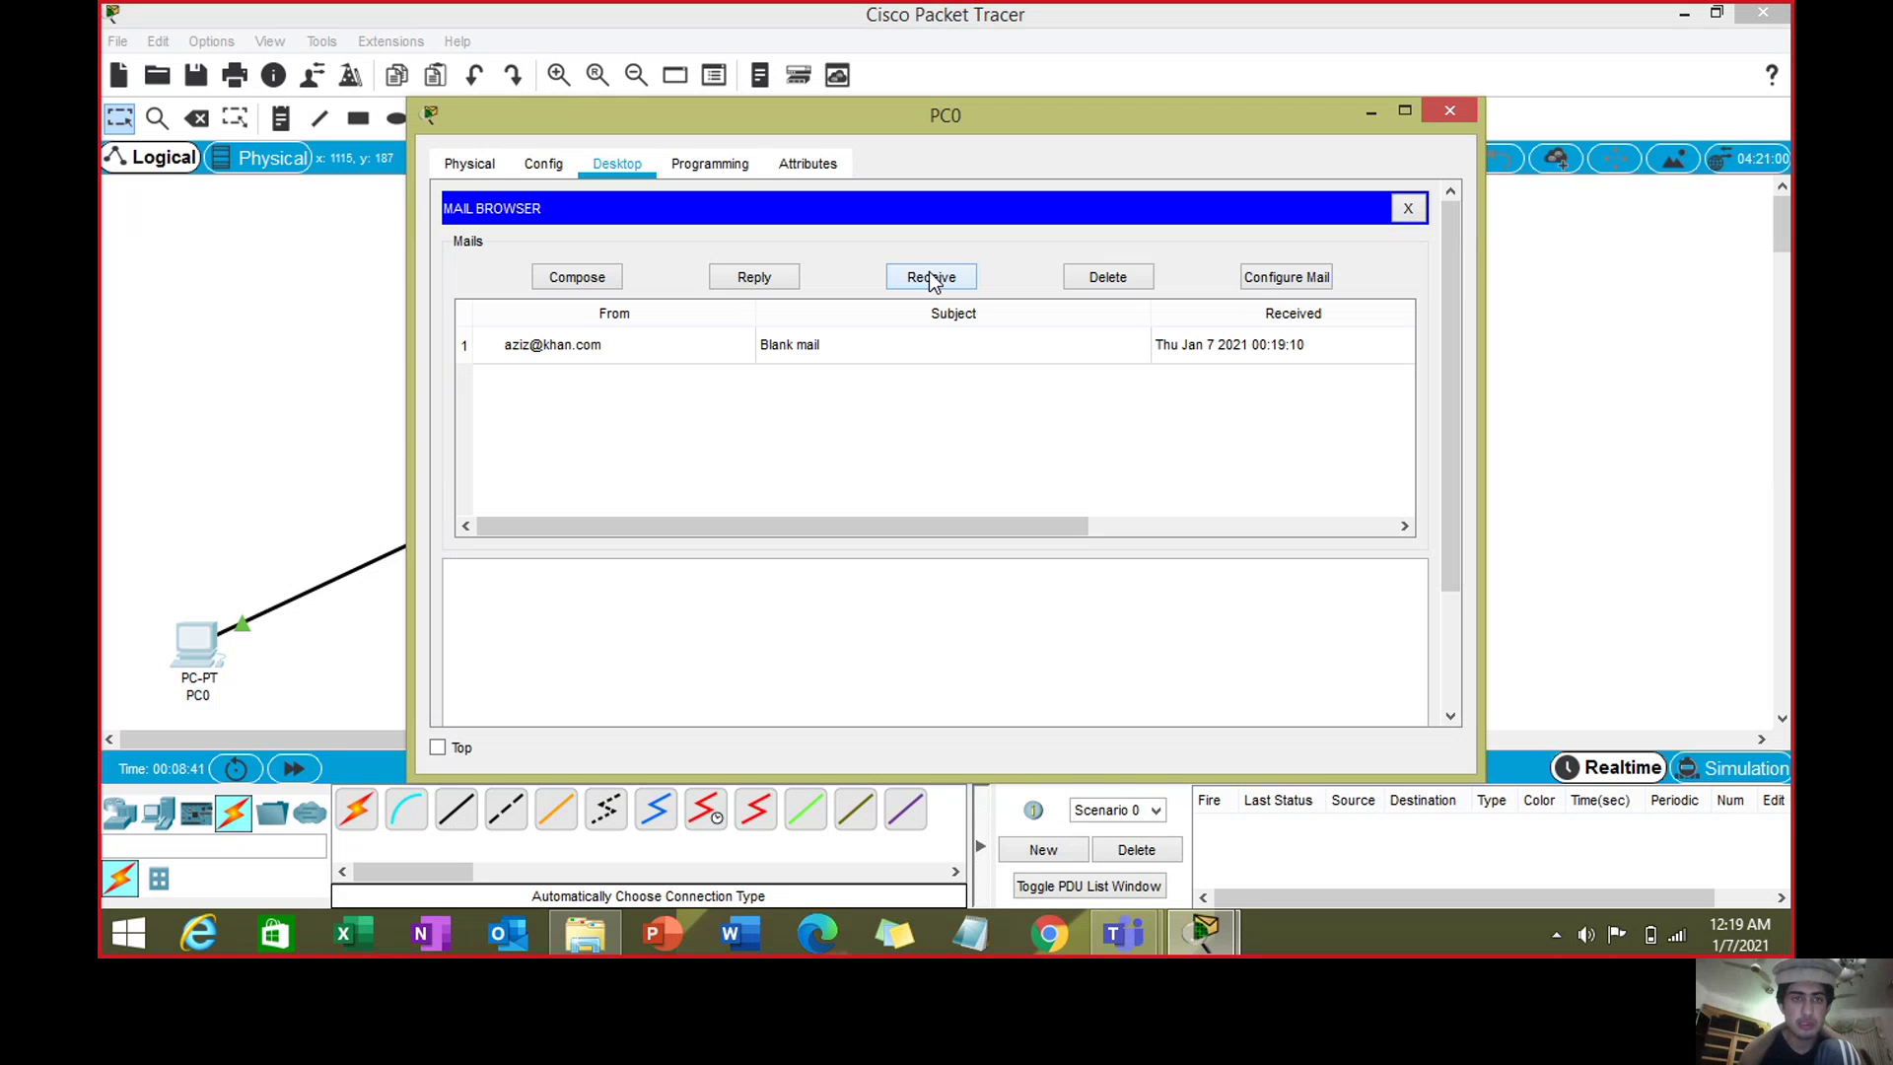
- Read the 'I am fine brother!' reply, then close PC0's window
{"action": "left_click", "coordinate": [932, 341]}
{"action": "triple_click", "coordinate": [587, 641]}
{"action": "left_click", "coordinate": [587, 641]}
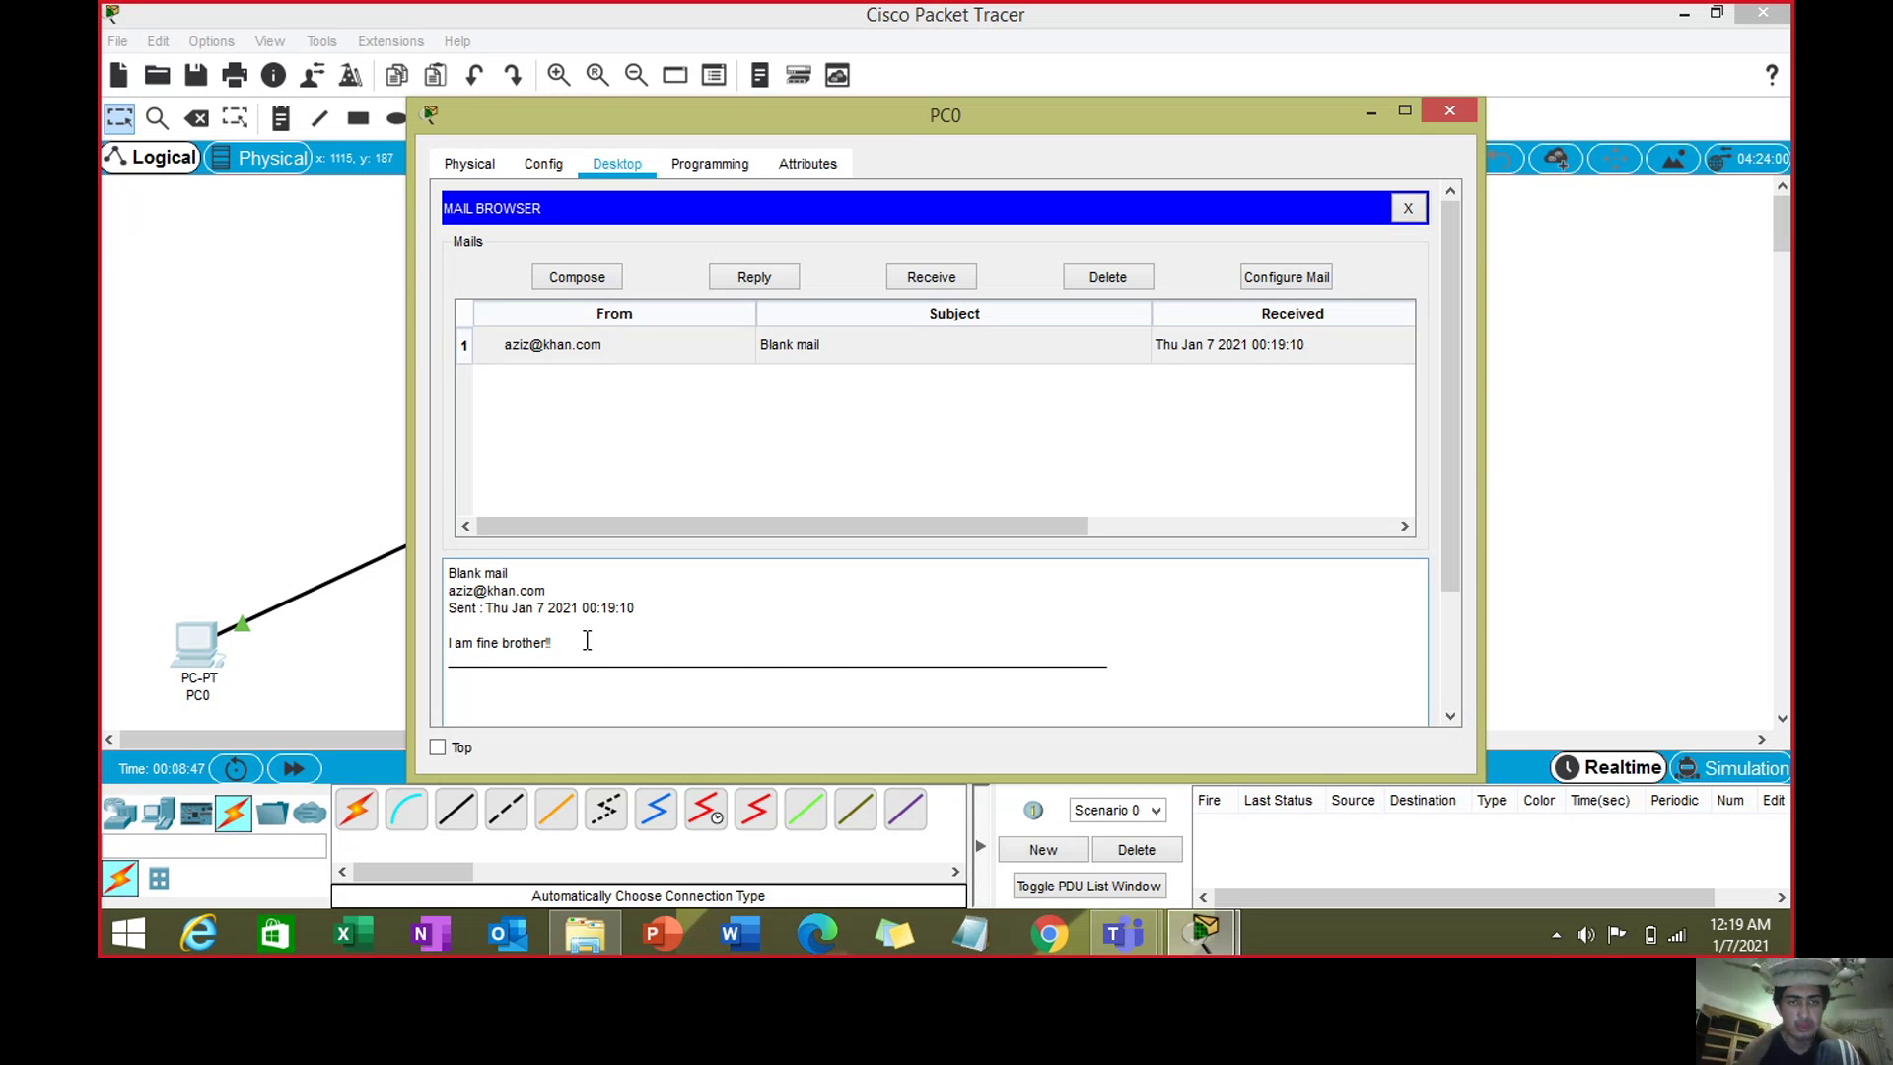
{"action": "left_click", "coordinate": [1453, 112]}
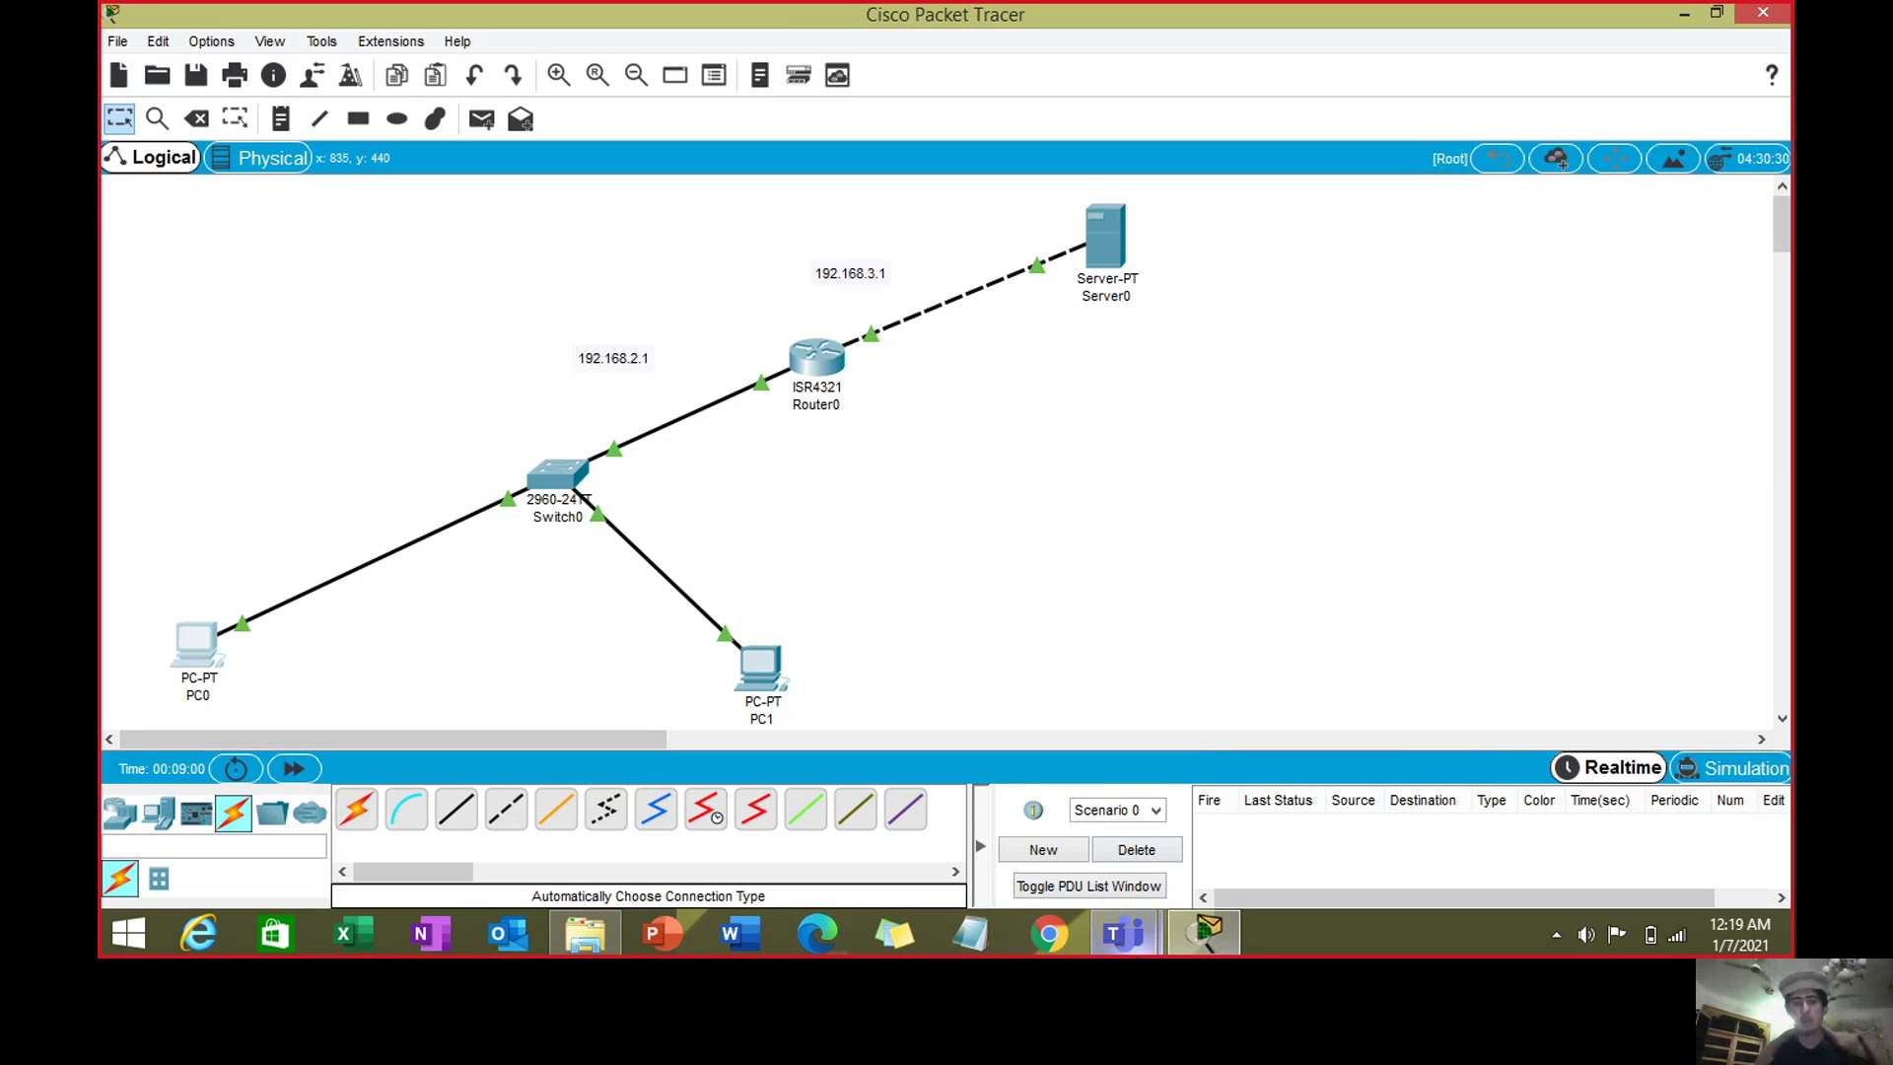
{"action": "mouse_move", "coordinate": [1123, 934]}
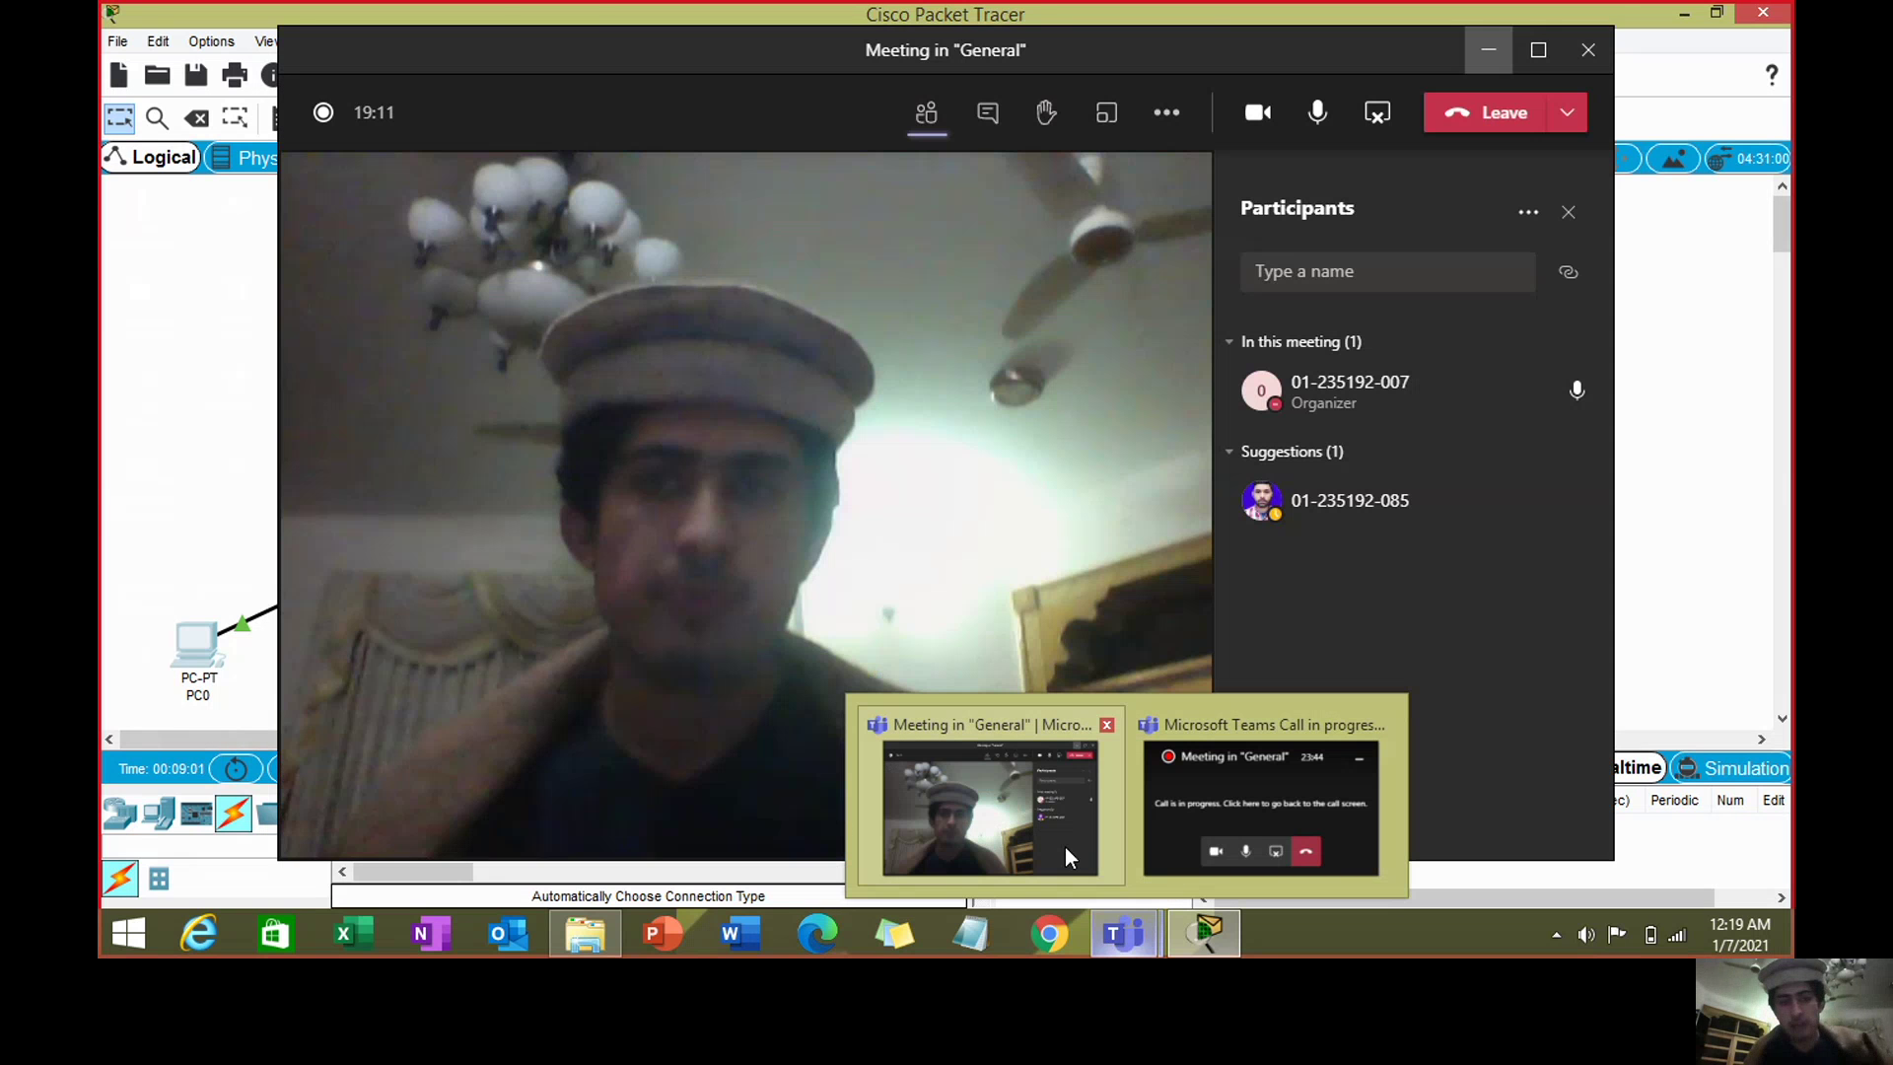
{"action": "mouse_move", "coordinate": [1065, 848]}
- Bring the Teams General meeting forward and open its More actions menu
{"action": "left_click", "coordinate": [1066, 856]}
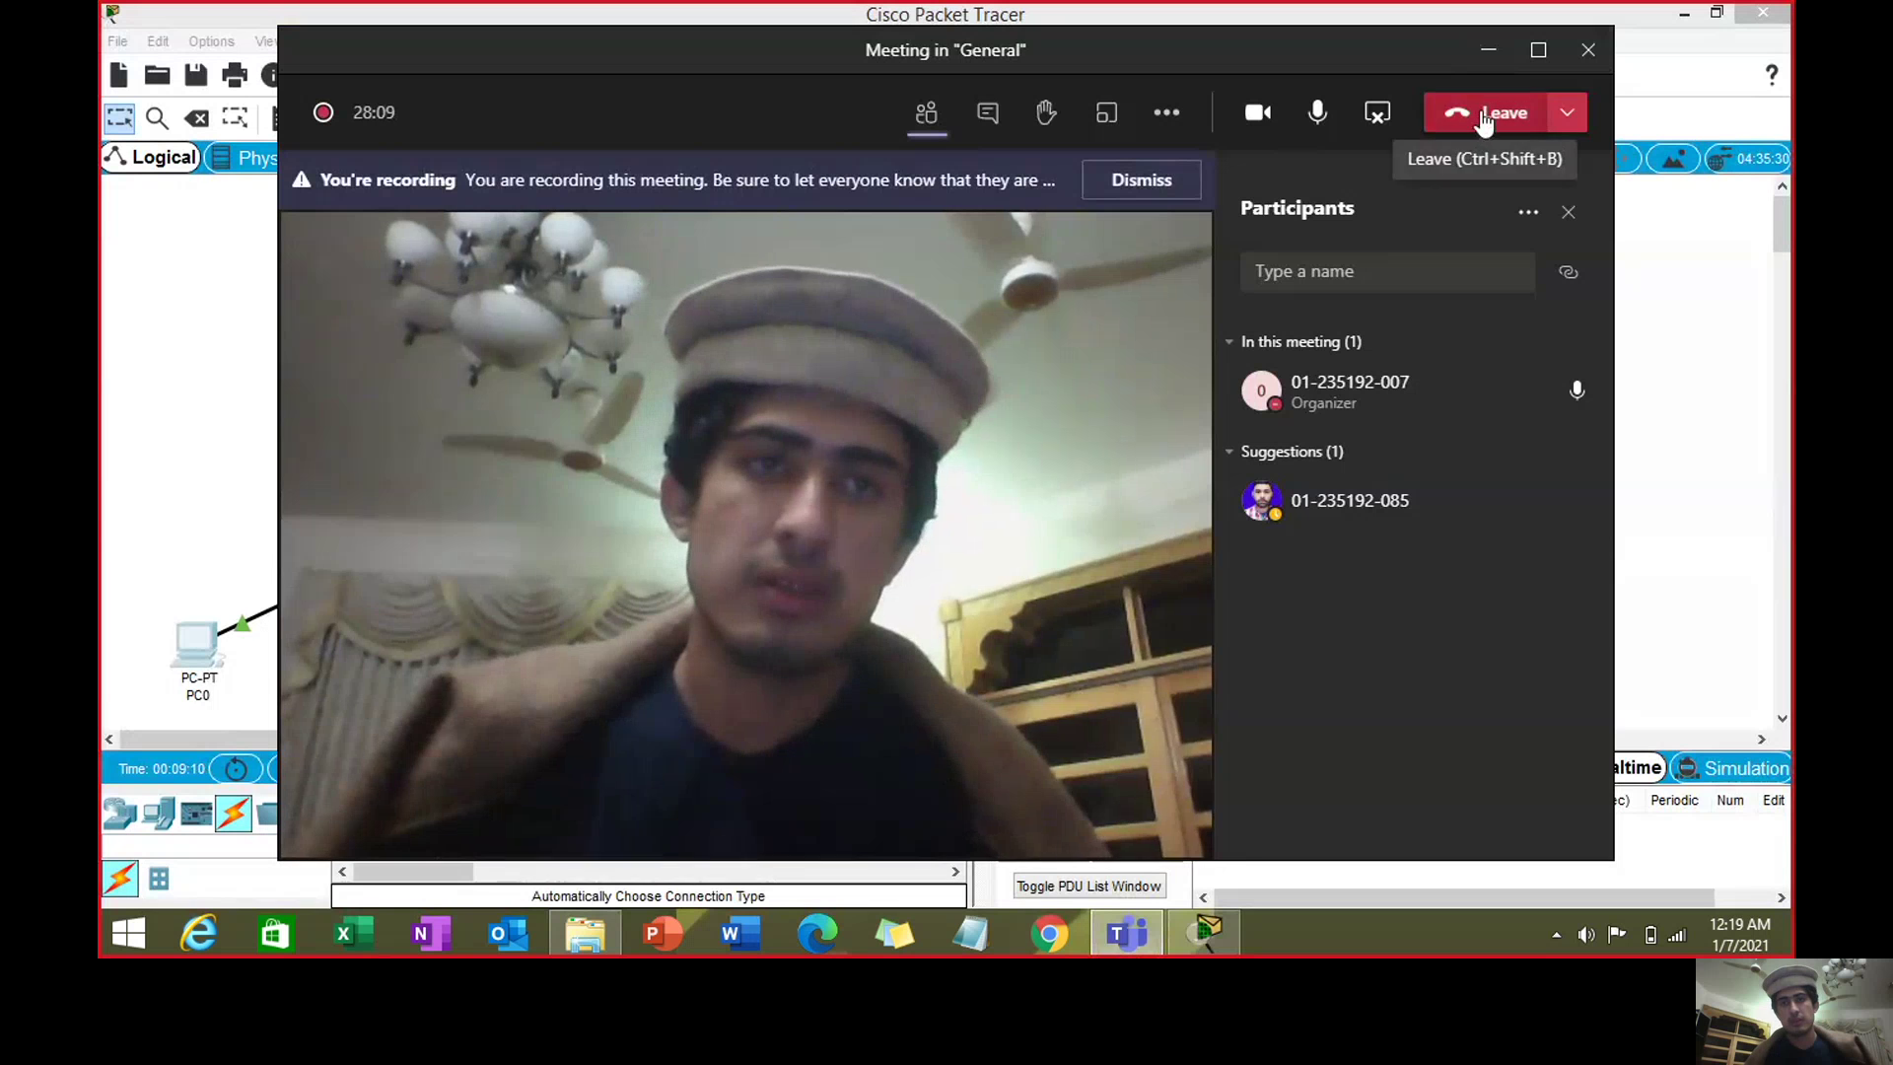
{"action": "left_click", "coordinate": [1188, 133]}
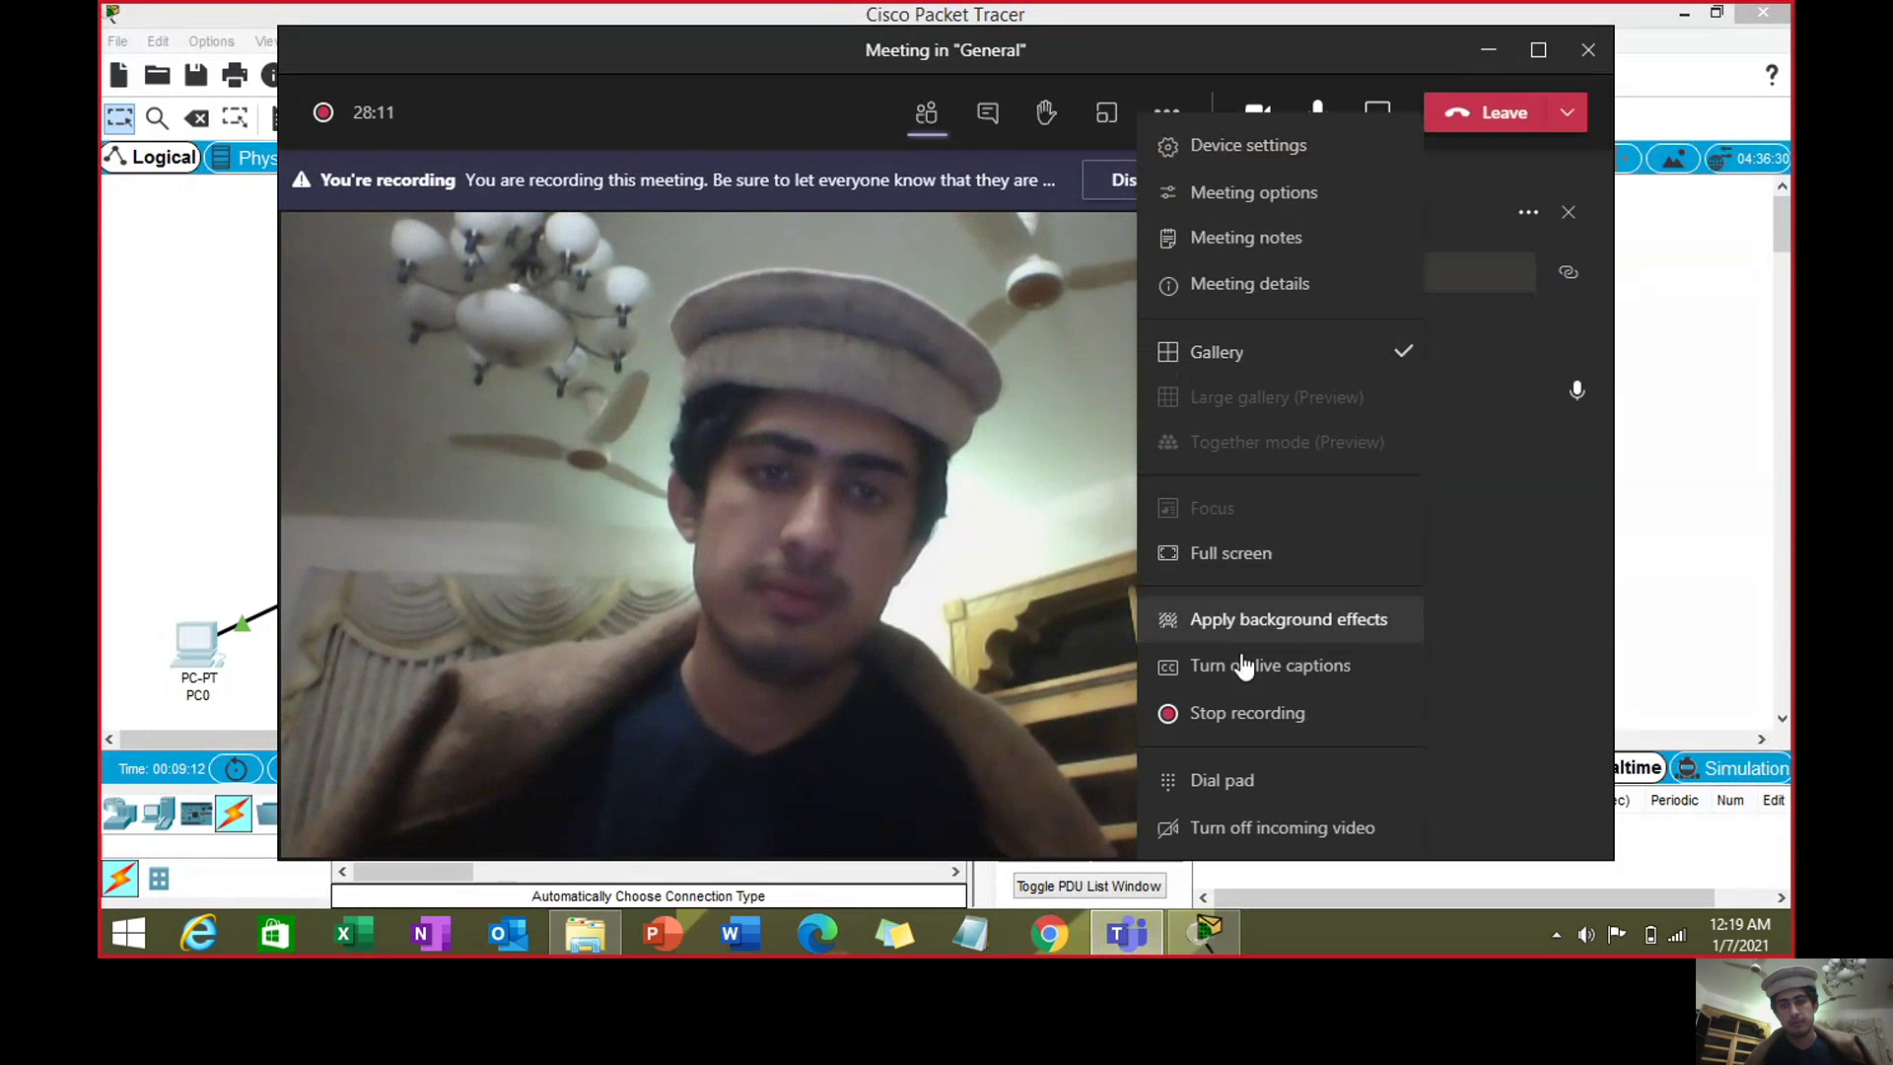